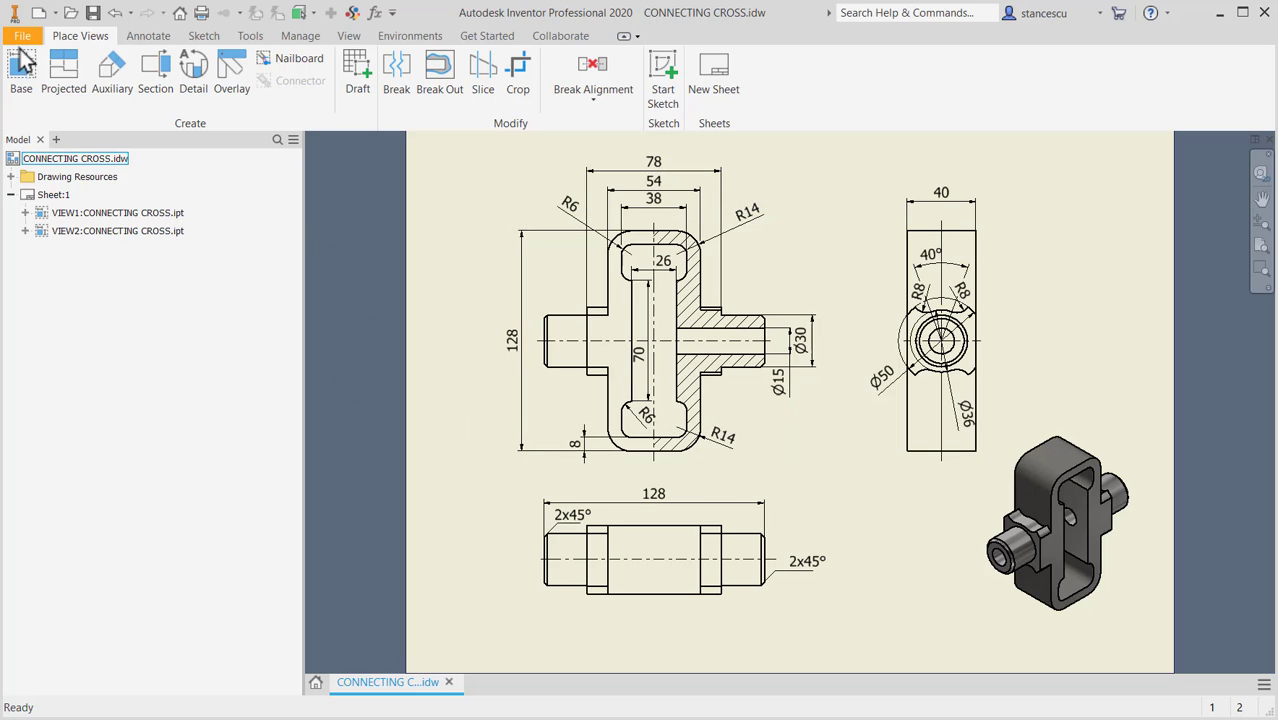
Create a new Standard (mm) part with a 2D sketch on the XY plane, then return to the CONNECTING CROSS drawing.
{"action": "left_click", "coordinate": [38, 12]}
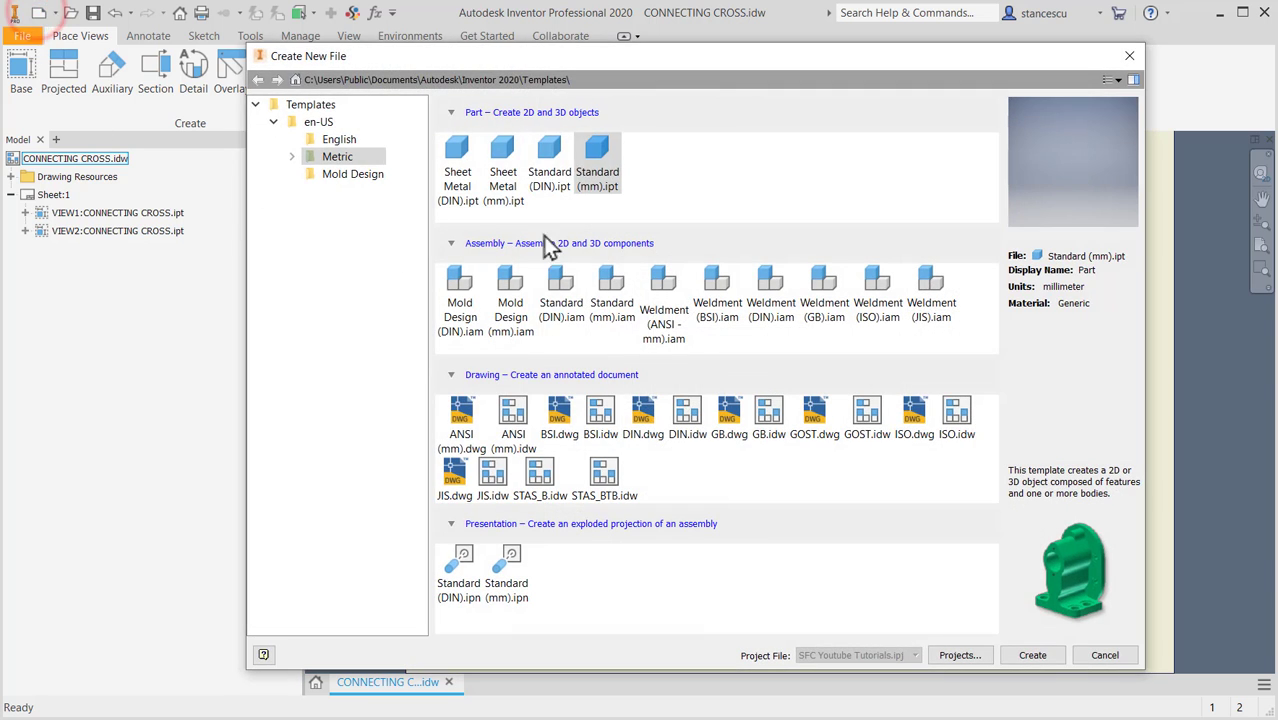
{"action": "double_click", "coordinate": [588, 155]}
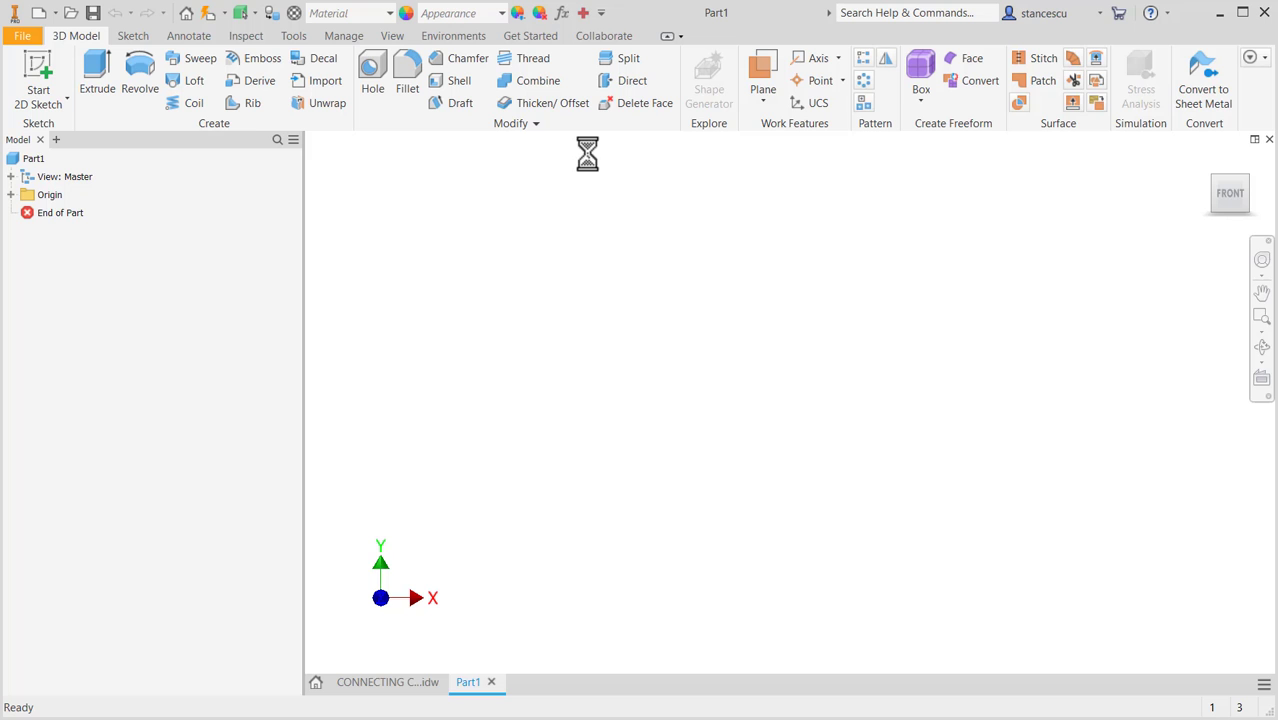
{"action": "left_click", "coordinate": [40, 68]}
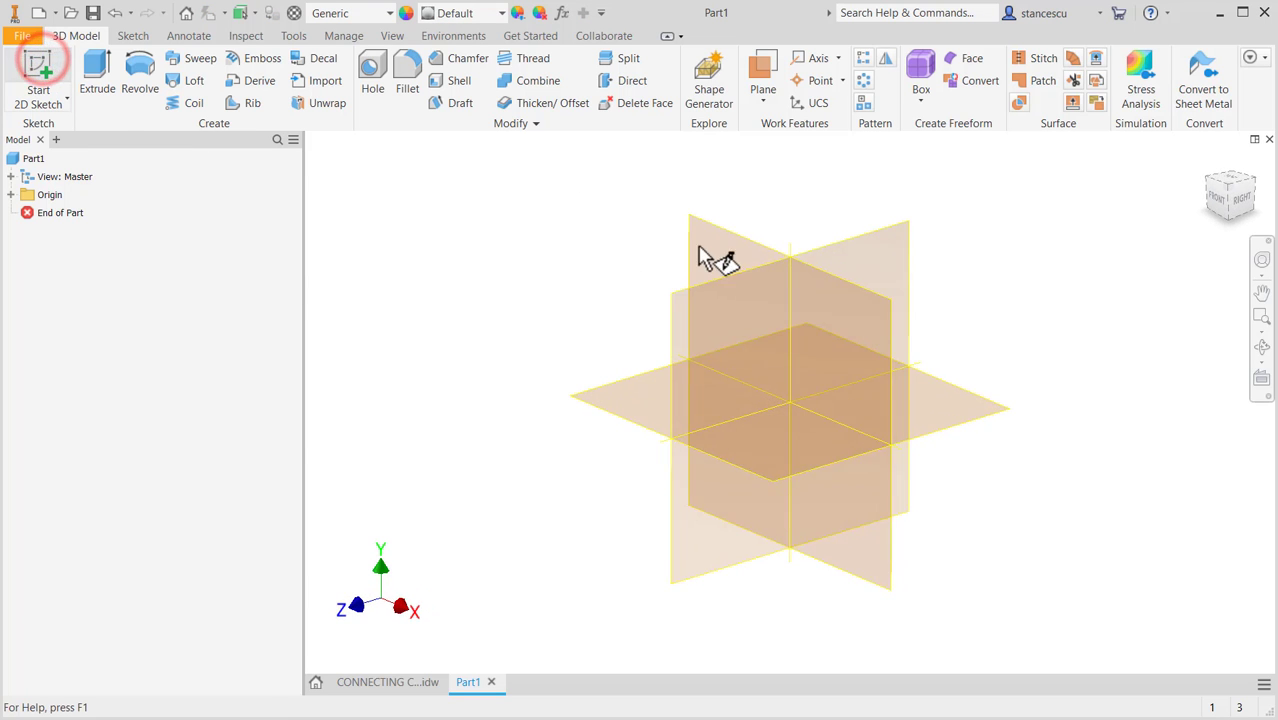
{"action": "left_click", "coordinate": [735, 240]}
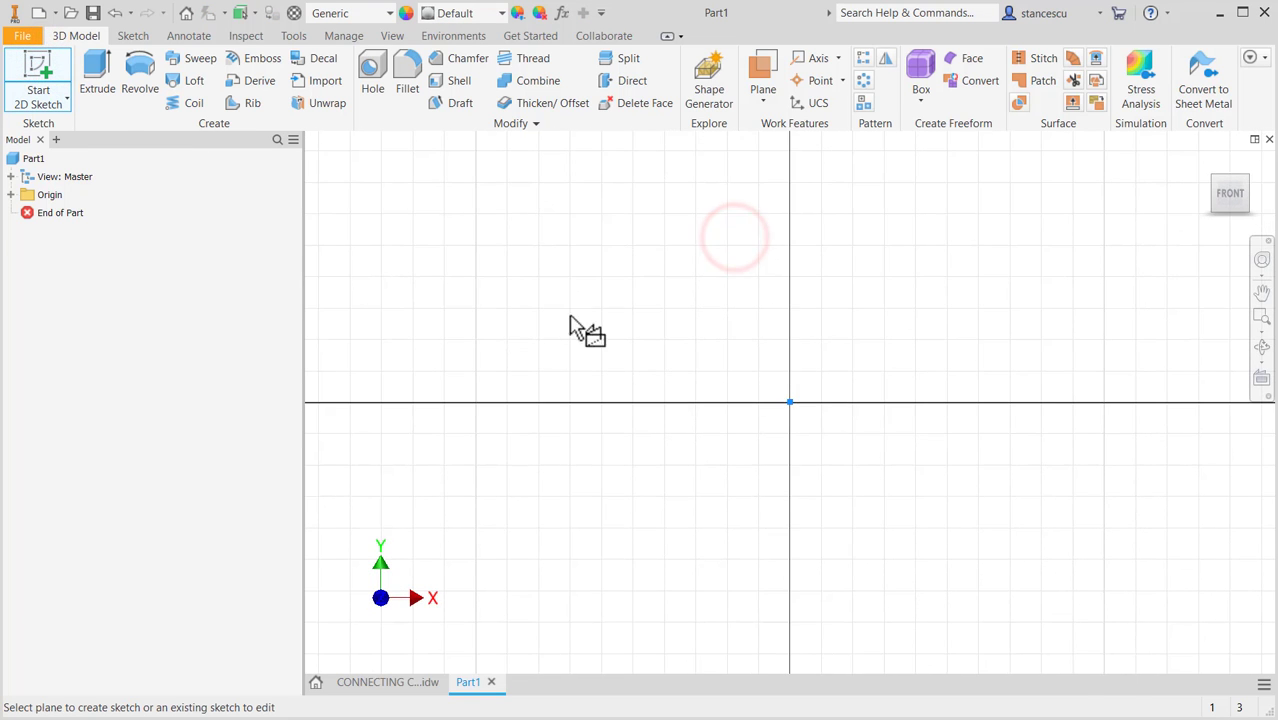
{"action": "left_click", "coordinate": [399, 681]}
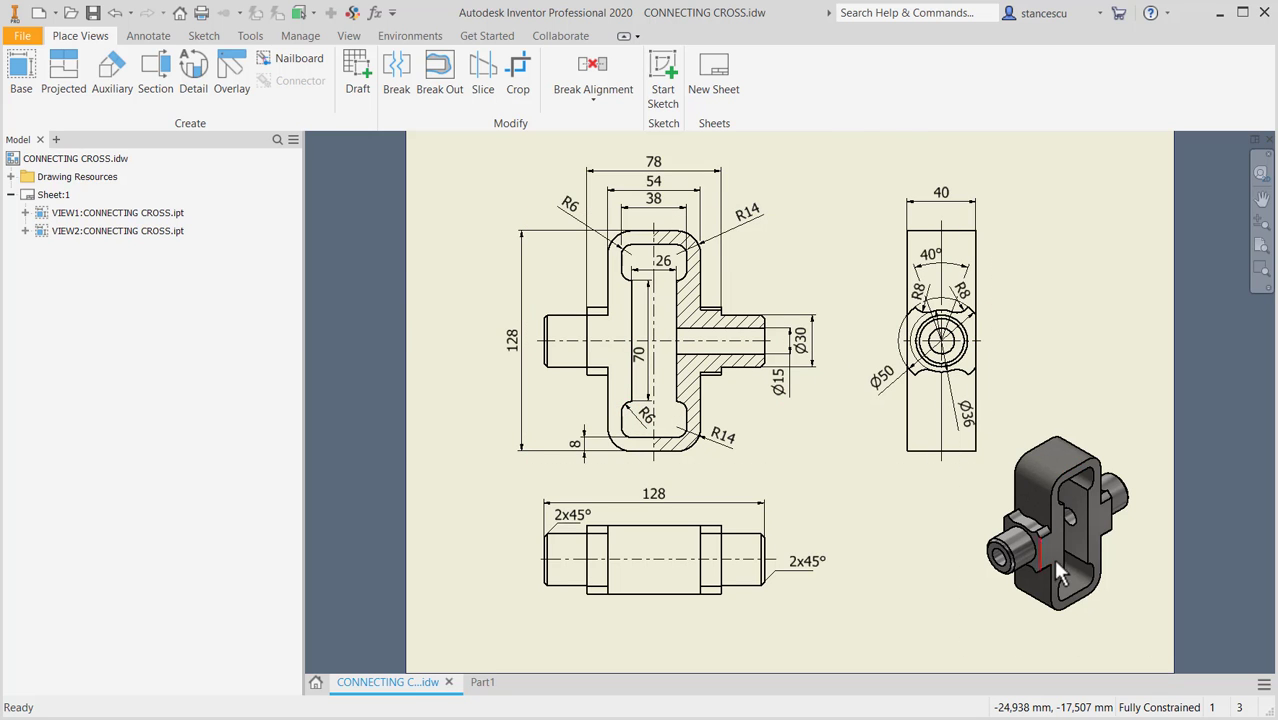
{"action": "scroll", "coordinate": [1052, 556], "scroll_direction": "up", "scroll_amount": 6}
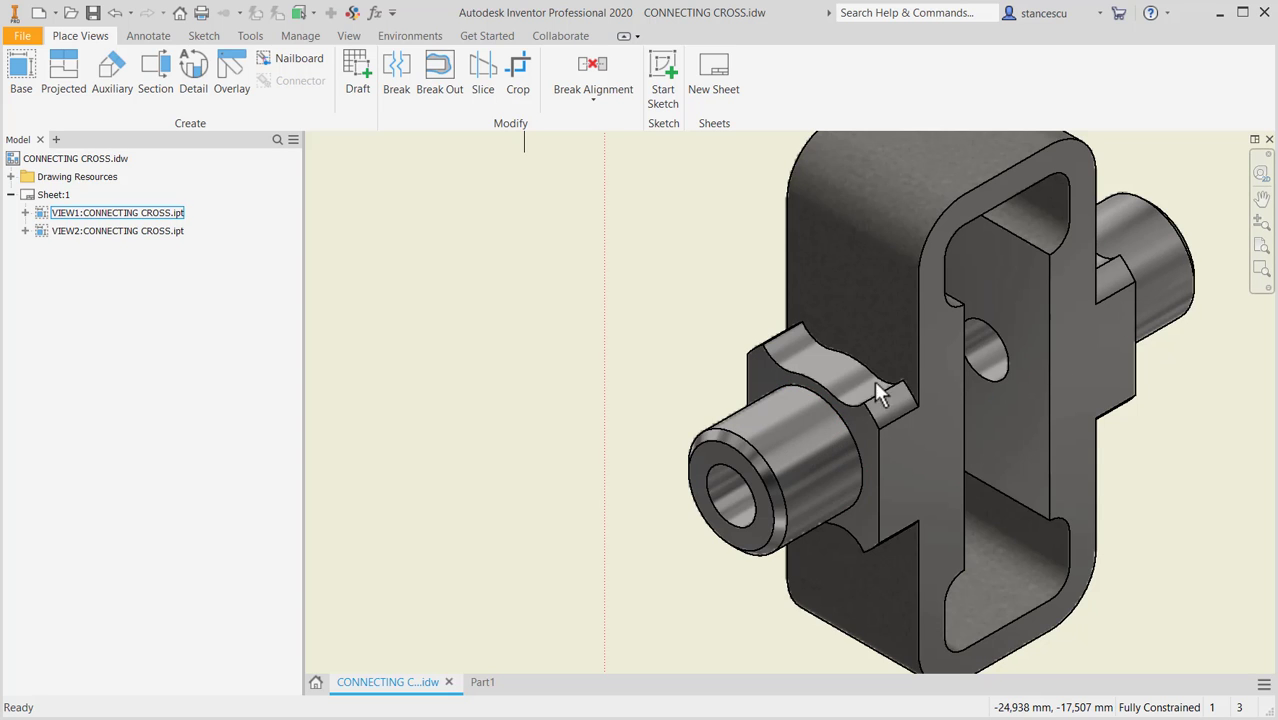
{"action": "scroll", "coordinate": [688, 426], "scroll_direction": "down", "scroll_amount": 4}
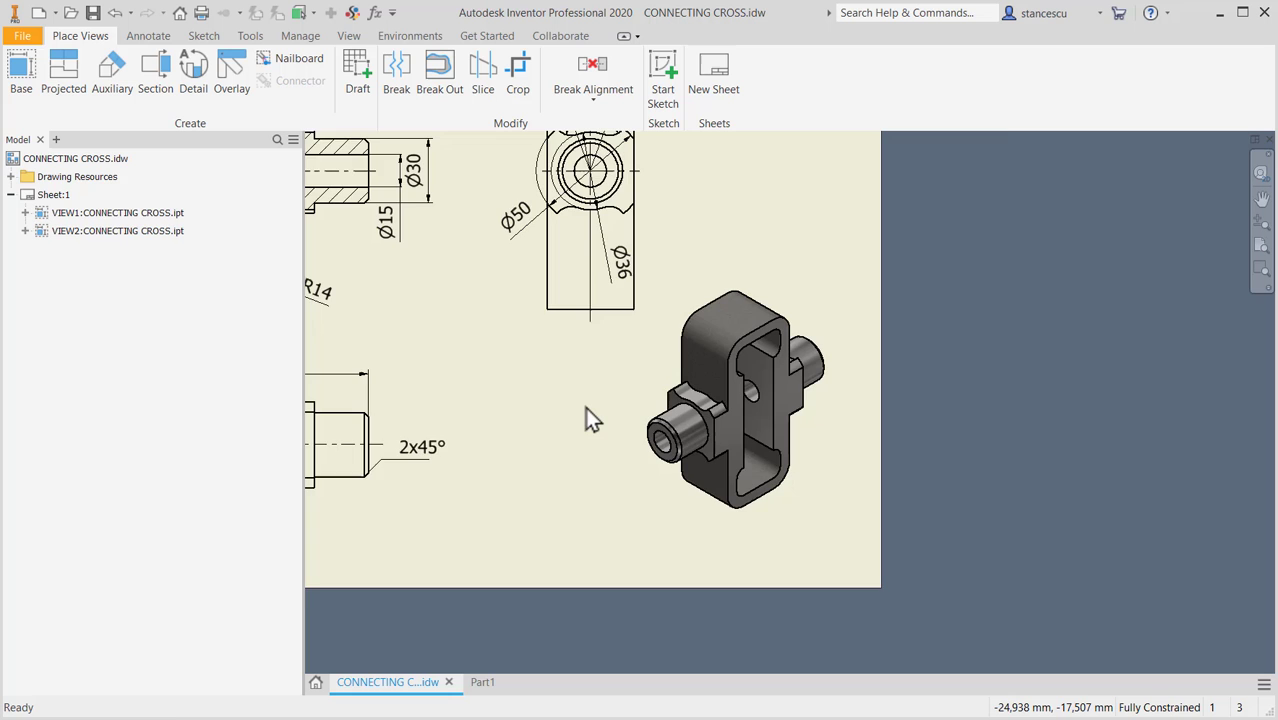
{"action": "mouse_move", "coordinate": [585, 407]}
{"action": "middle_mouse_down"}
{"action": "mouse_move", "coordinate": [852, 470]}
{"action": "mouse_move", "coordinate": [835, 456]}
{"action": "mouse_move", "coordinate": [838, 484]}
{"action": "middle_mouse_up"}
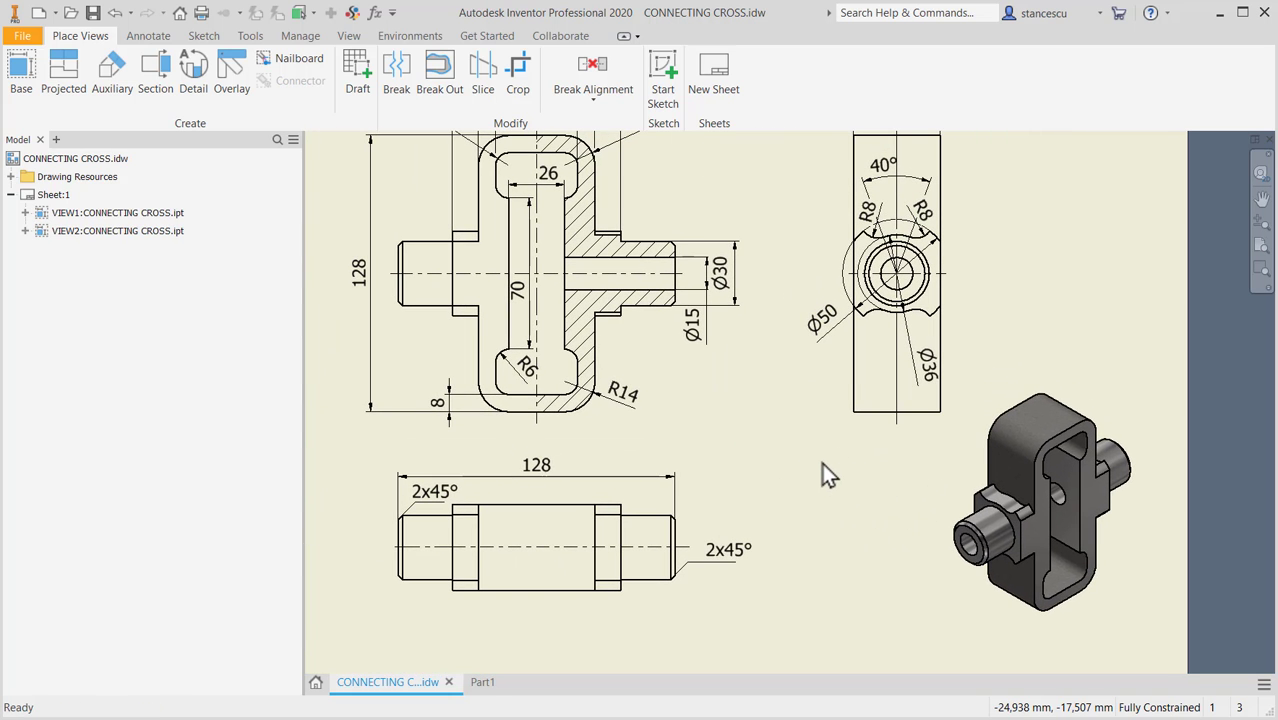
{"action": "key", "text": "Home"}
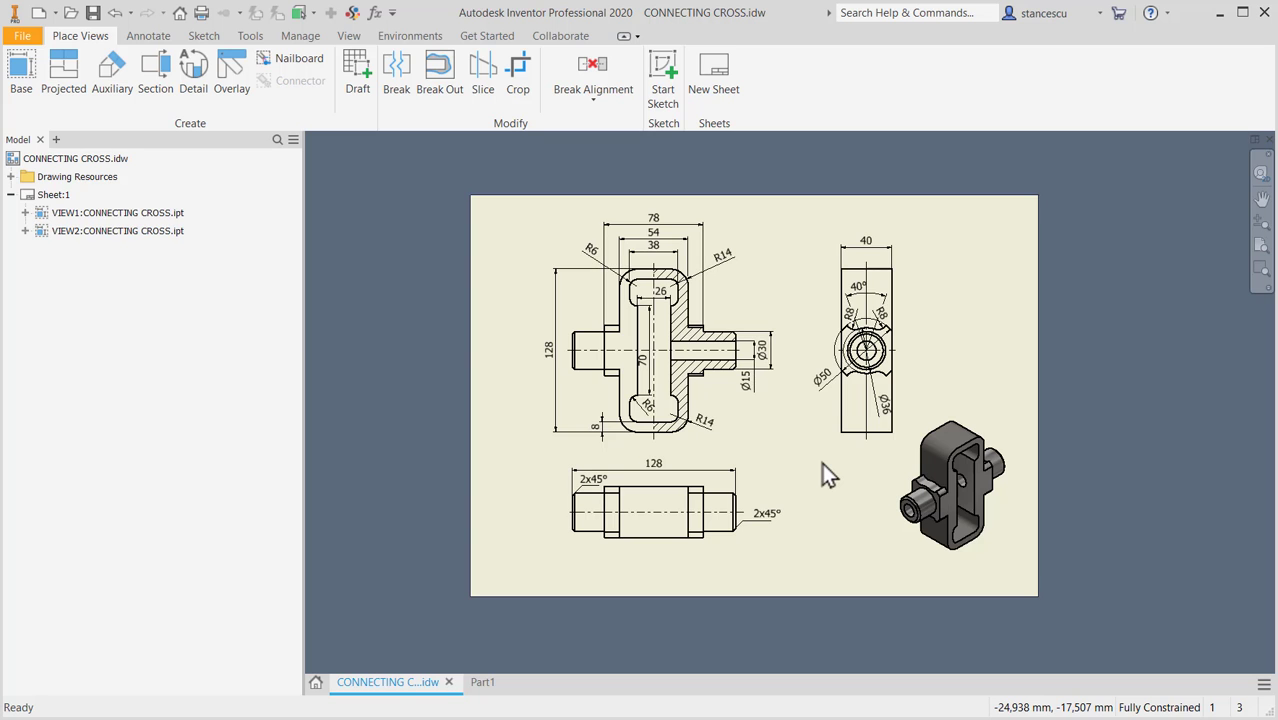
{"action": "key", "text": "Home"}
{"action": "left_click", "coordinate": [659, 175]}
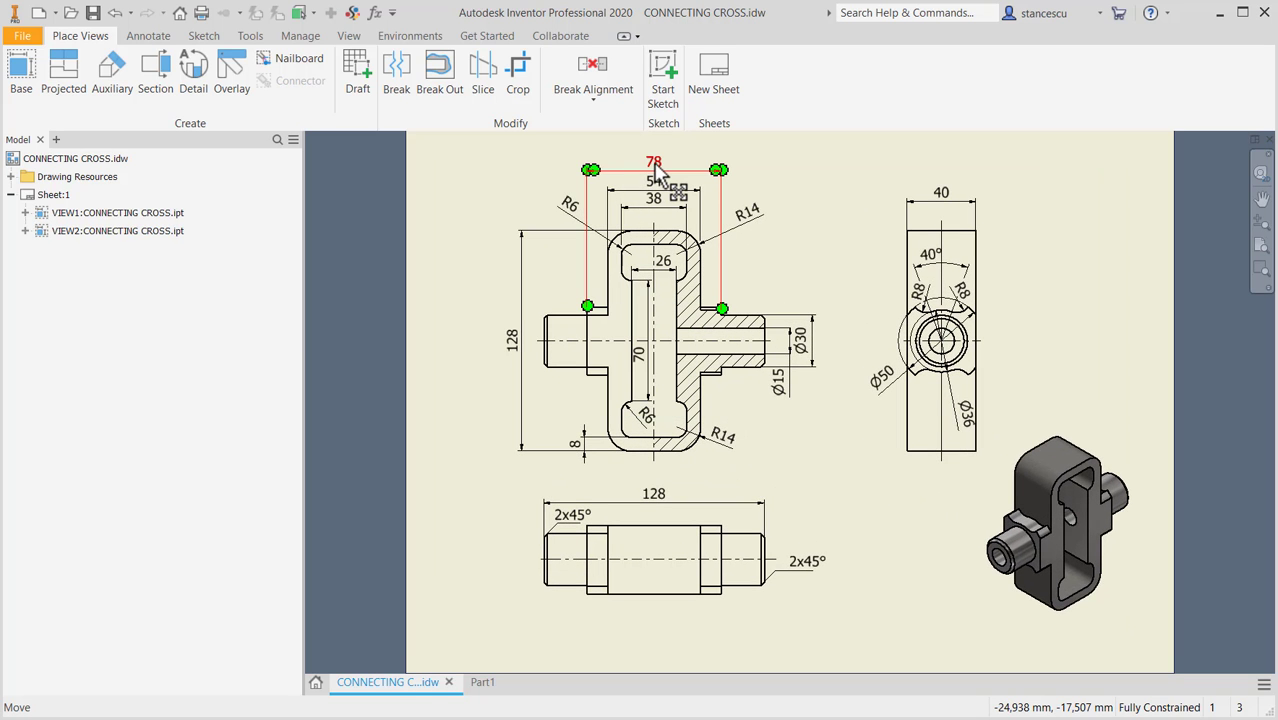
{"action": "left_click", "coordinate": [511, 356]}
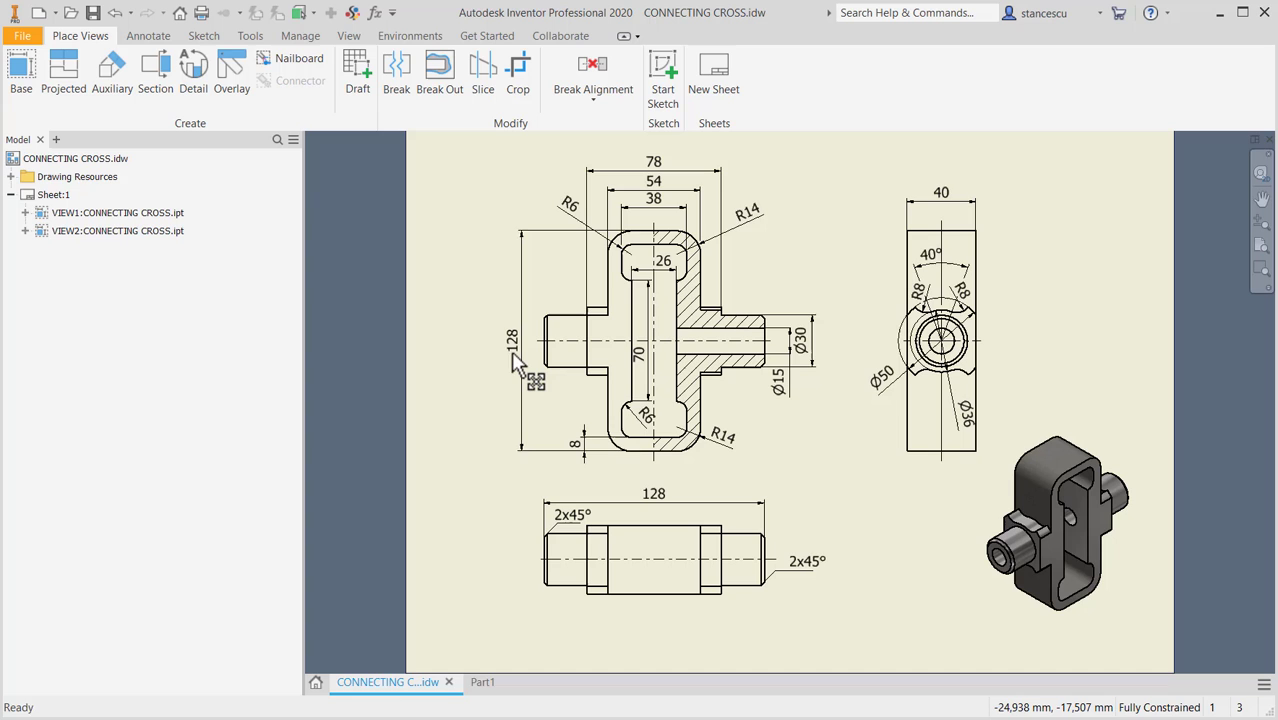
{"action": "key", "text": "Escape"}
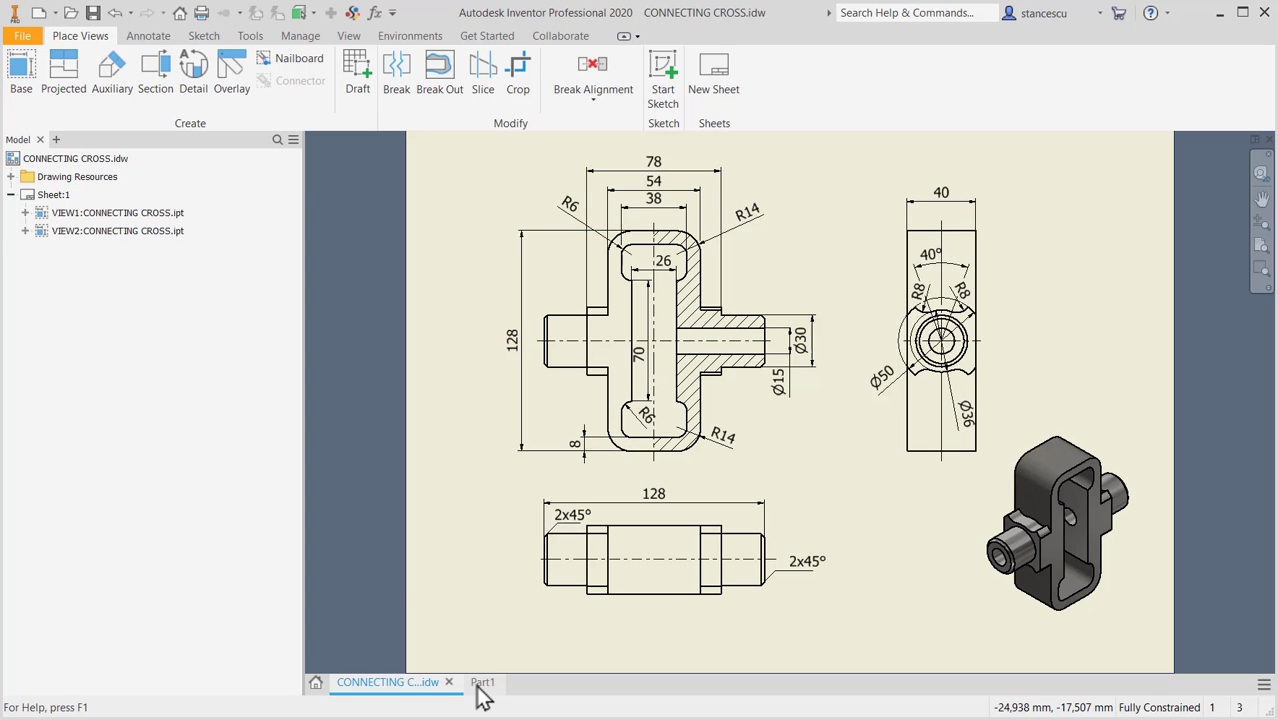
Draw a centre-point rectangle 78 by 128 mm at the origin and reposition its dimensions.
{"action": "left_click", "coordinate": [479, 685]}
{"action": "left_click", "coordinate": [228, 95]}
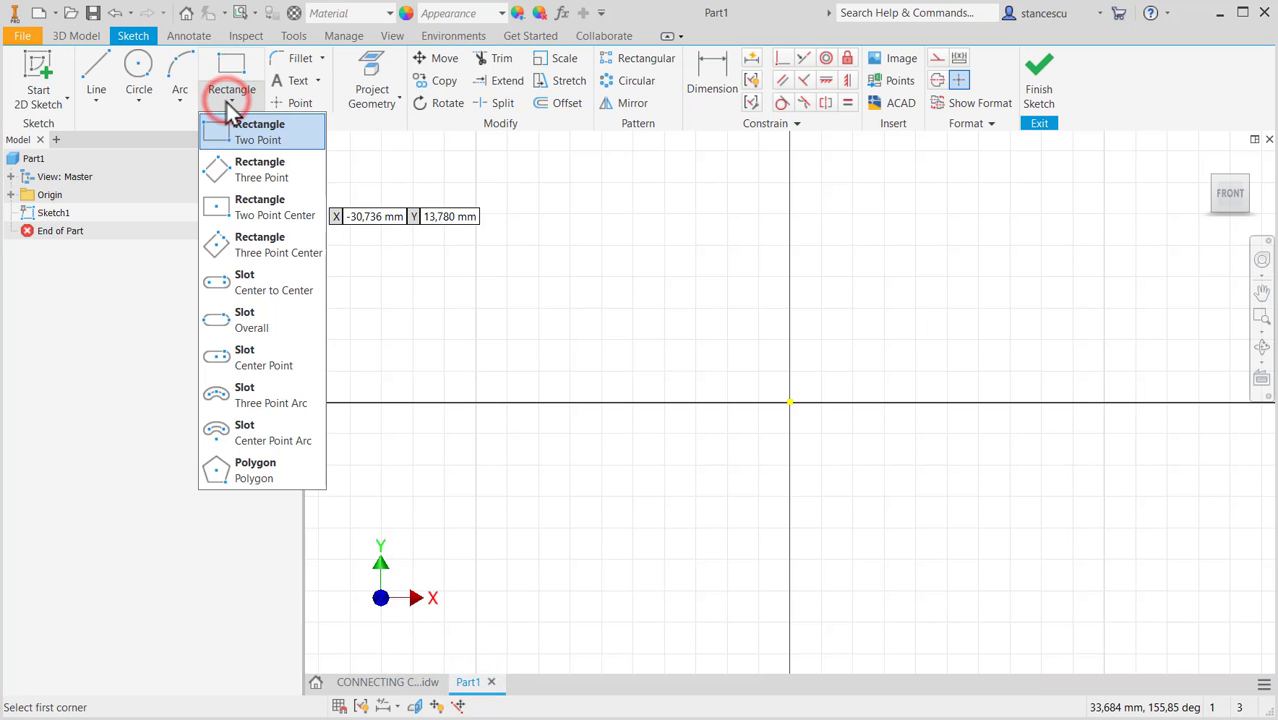
{"action": "left_click", "coordinate": [253, 204]}
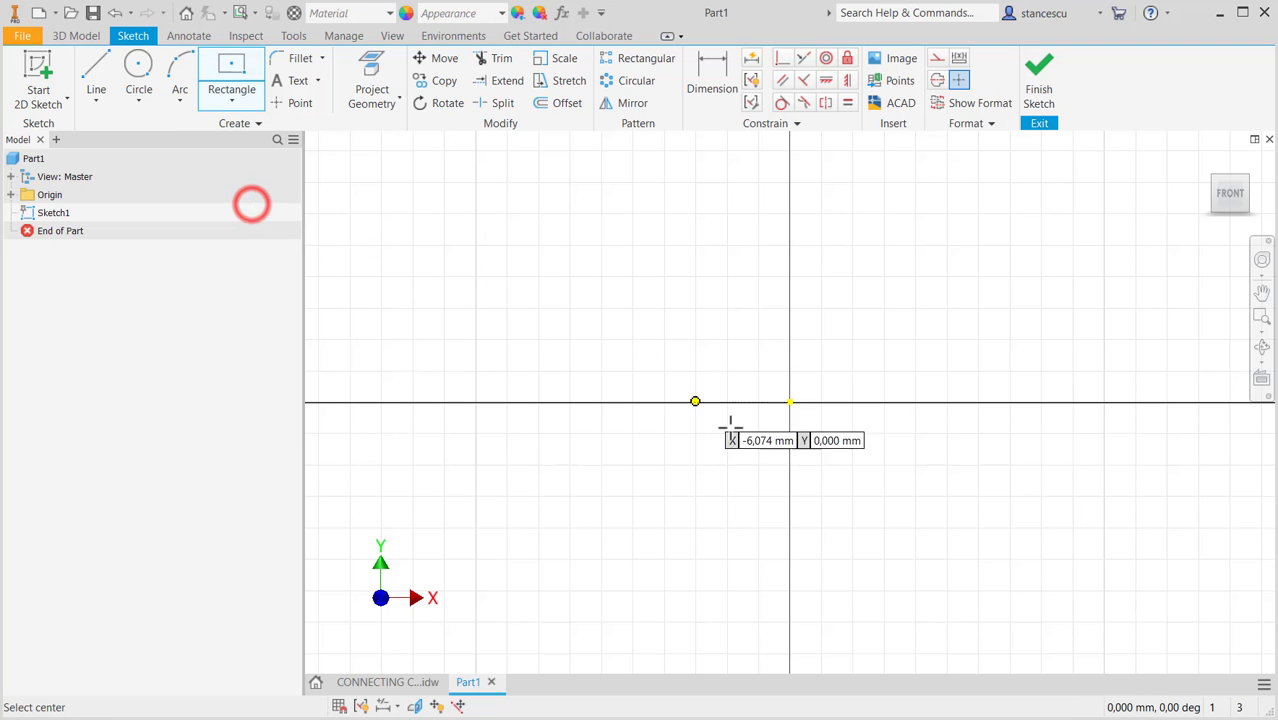
{"action": "left_click", "coordinate": [790, 400]}
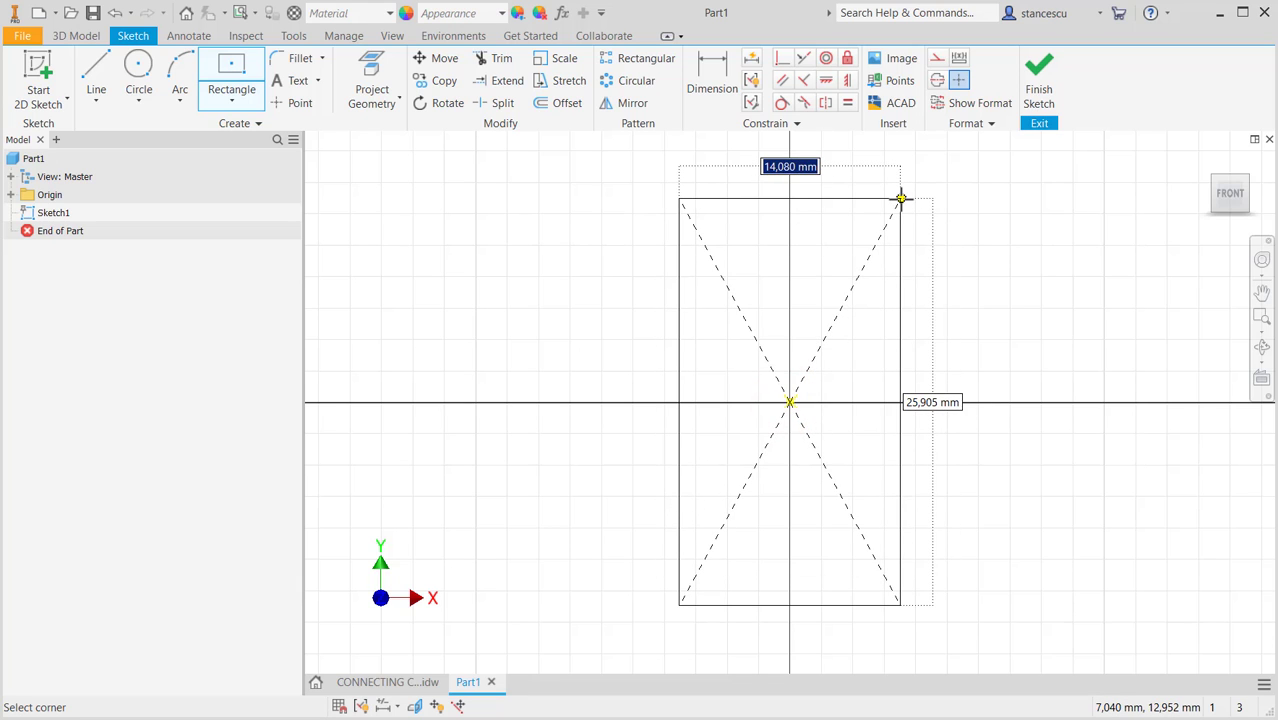
{"action": "type", "text": "78"}
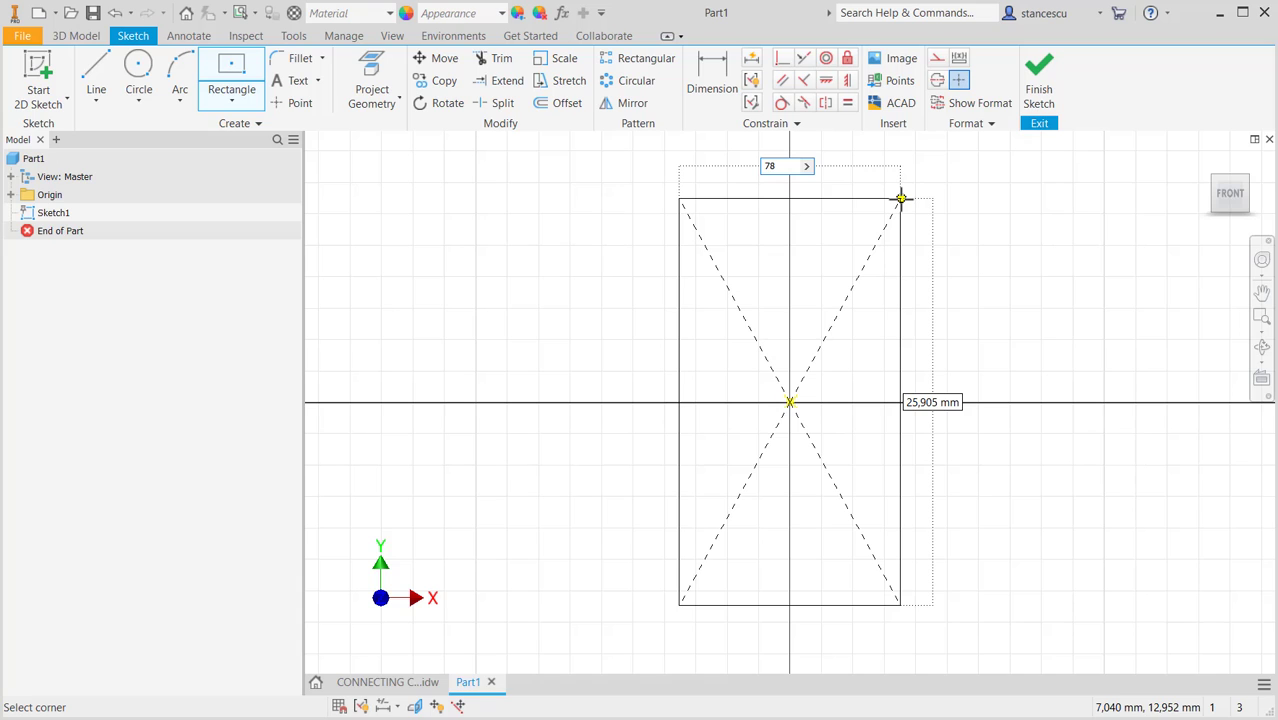
{"action": "key", "text": "Tab"}
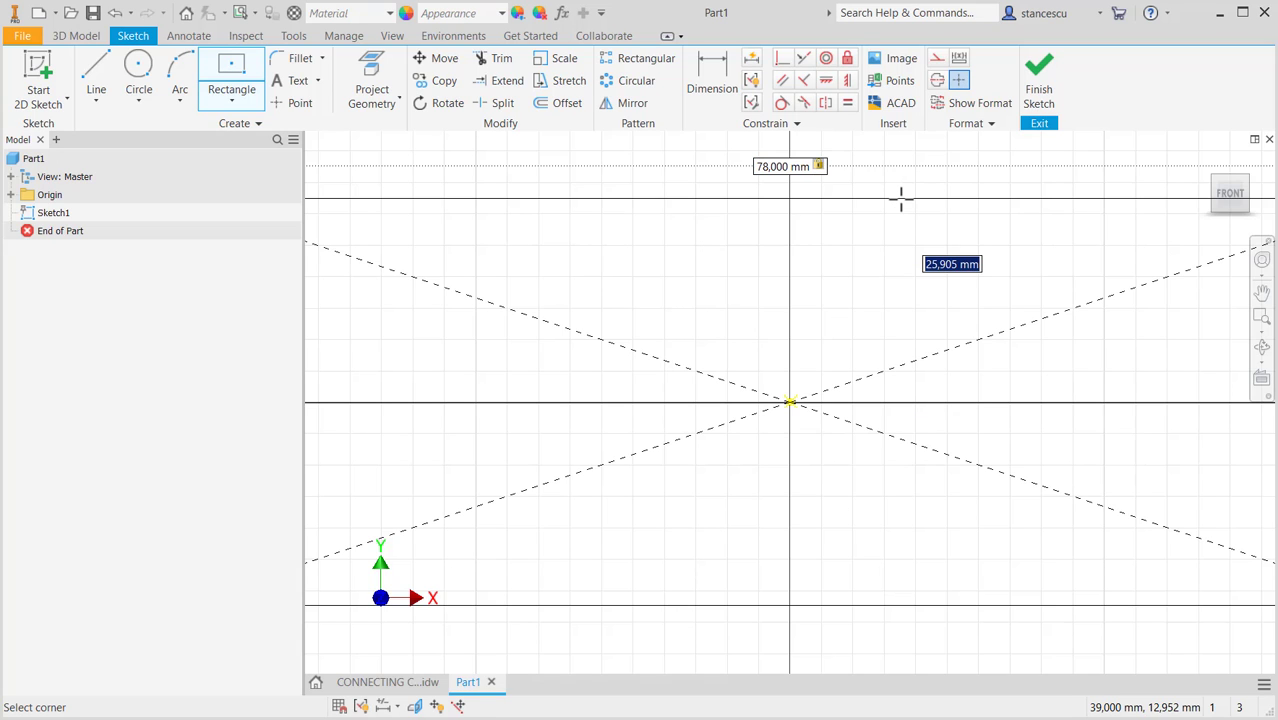
{"action": "type", "text": "1"}
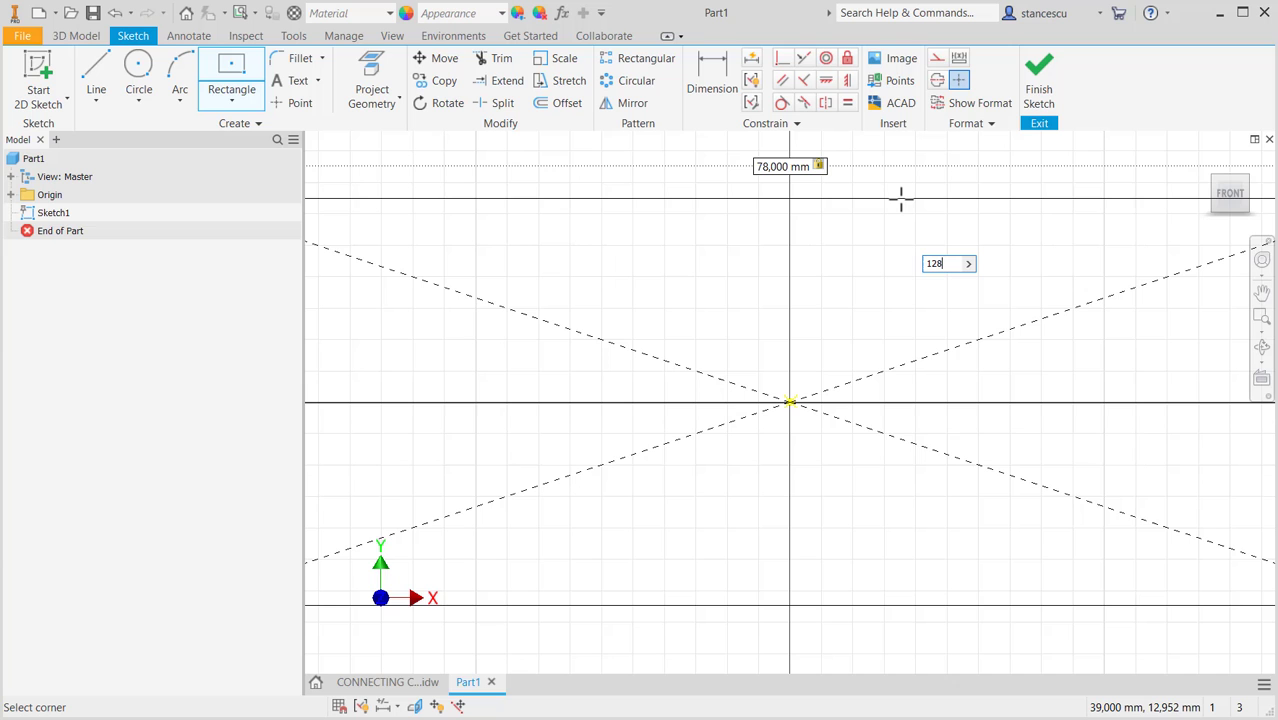
{"action": "type", "text": "28"}
{"action": "key", "text": "Return"}
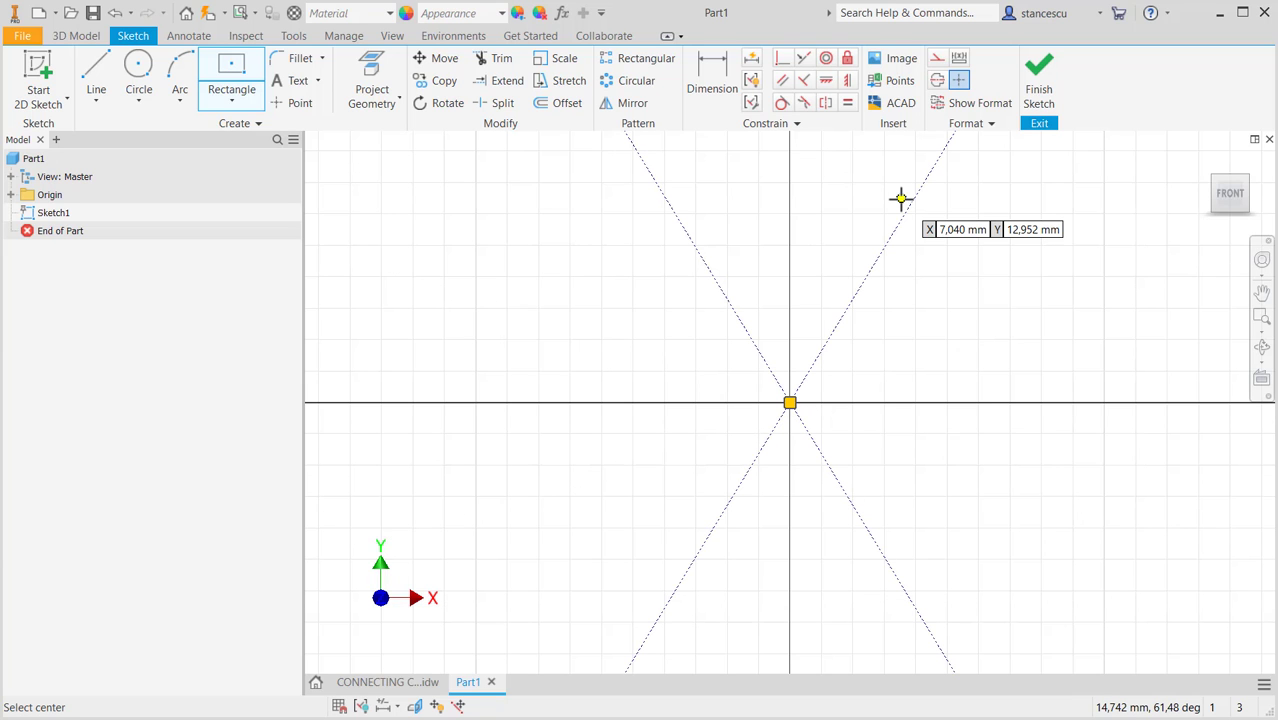
{"action": "key", "text": "Home"}
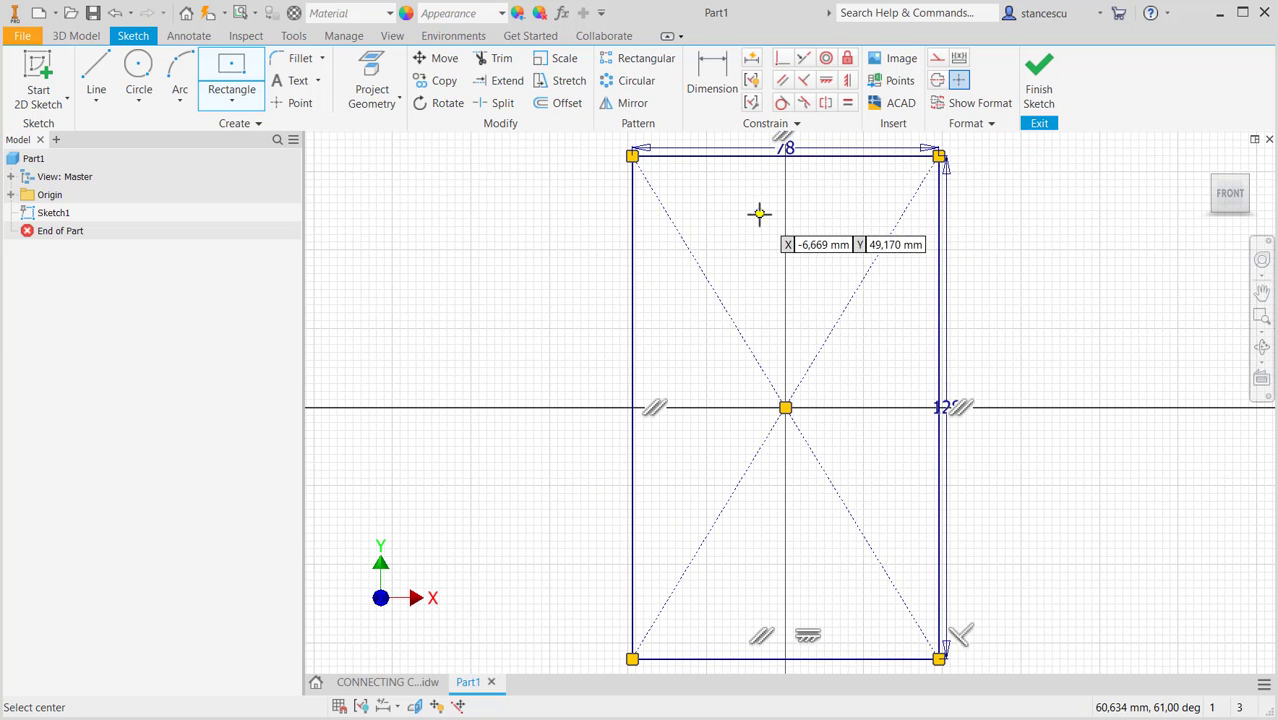
{"action": "key", "text": "Escape"}
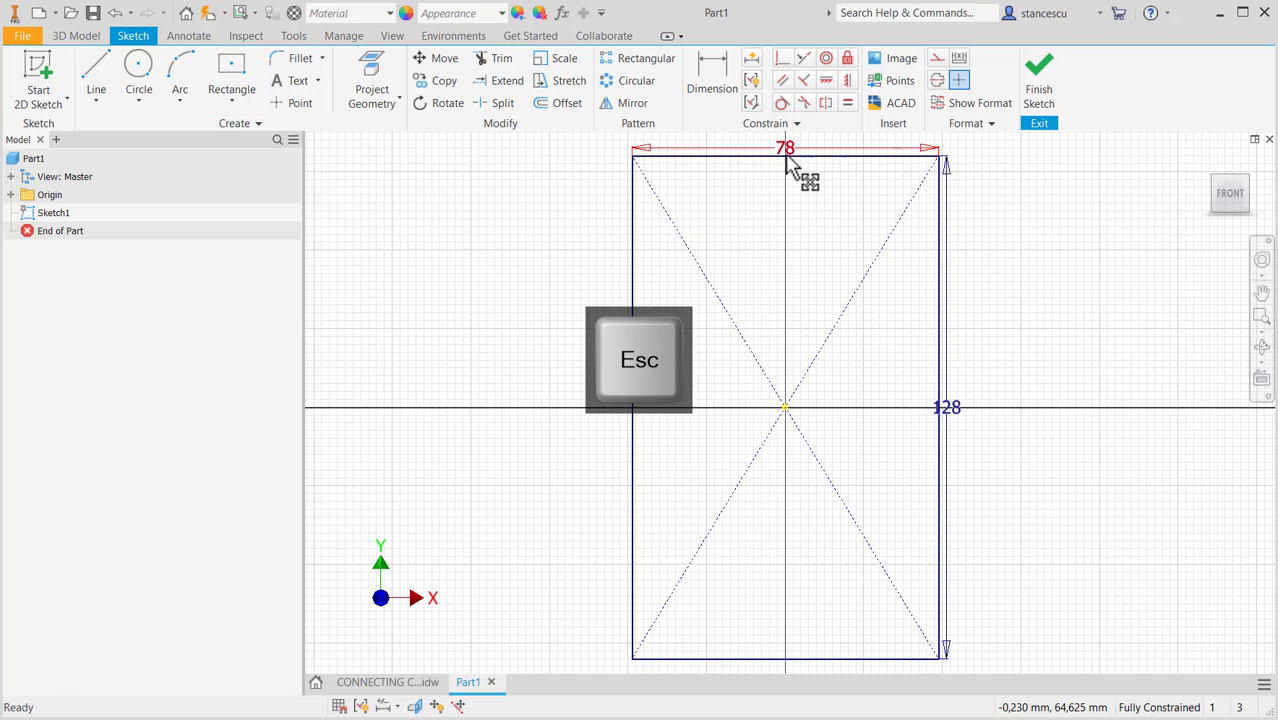
{"action": "left_click_drag", "start_coordinate": [785, 150], "coordinate": [785, 141]}
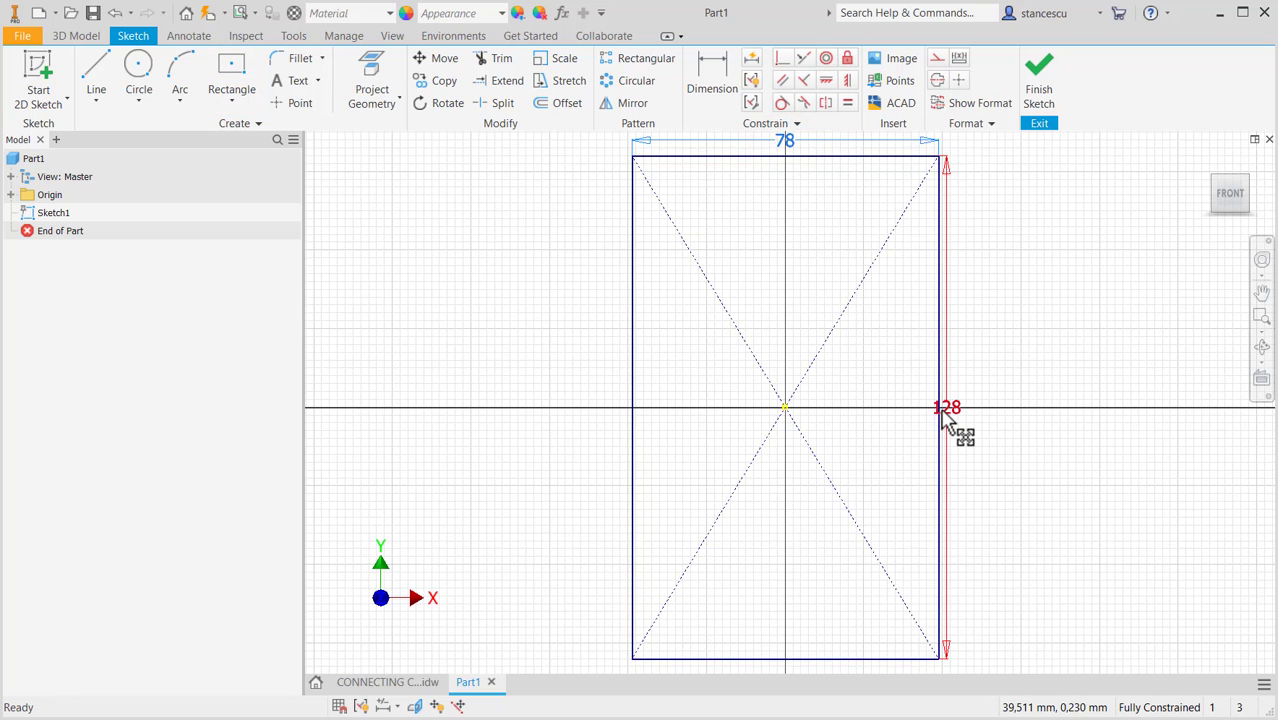
{"action": "left_click_drag", "start_coordinate": [944, 418], "coordinate": [968, 410]}
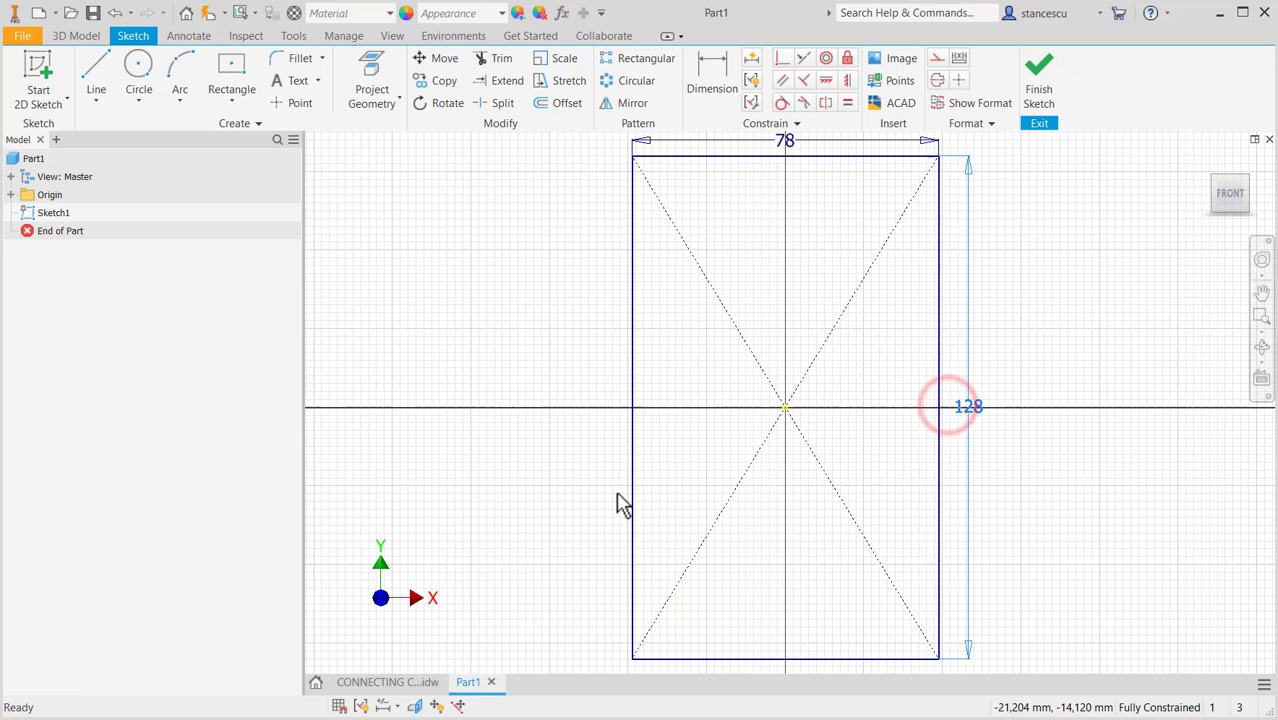
{"action": "left_click", "coordinate": [383, 684]}
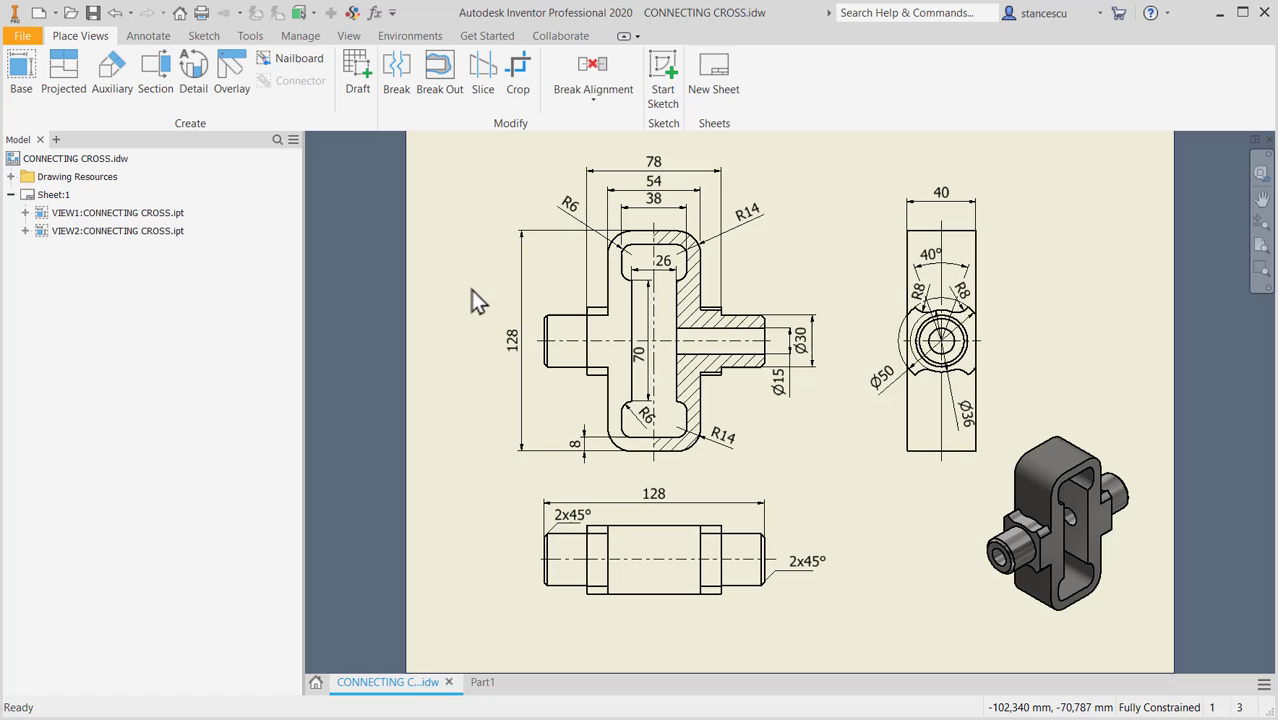
Draw a two-point rectangle in the upper half of the outer rectangle.
{"action": "left_click", "coordinate": [482, 681]}
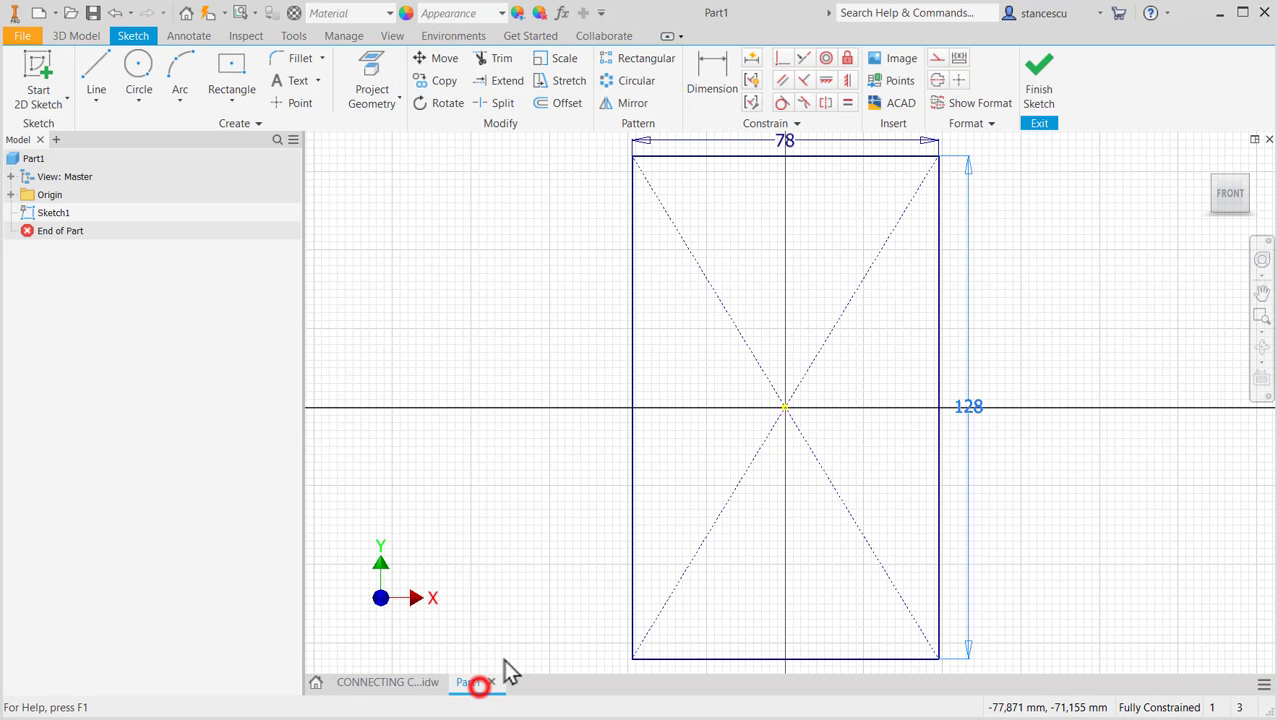
{"action": "left_click", "coordinate": [231, 101]}
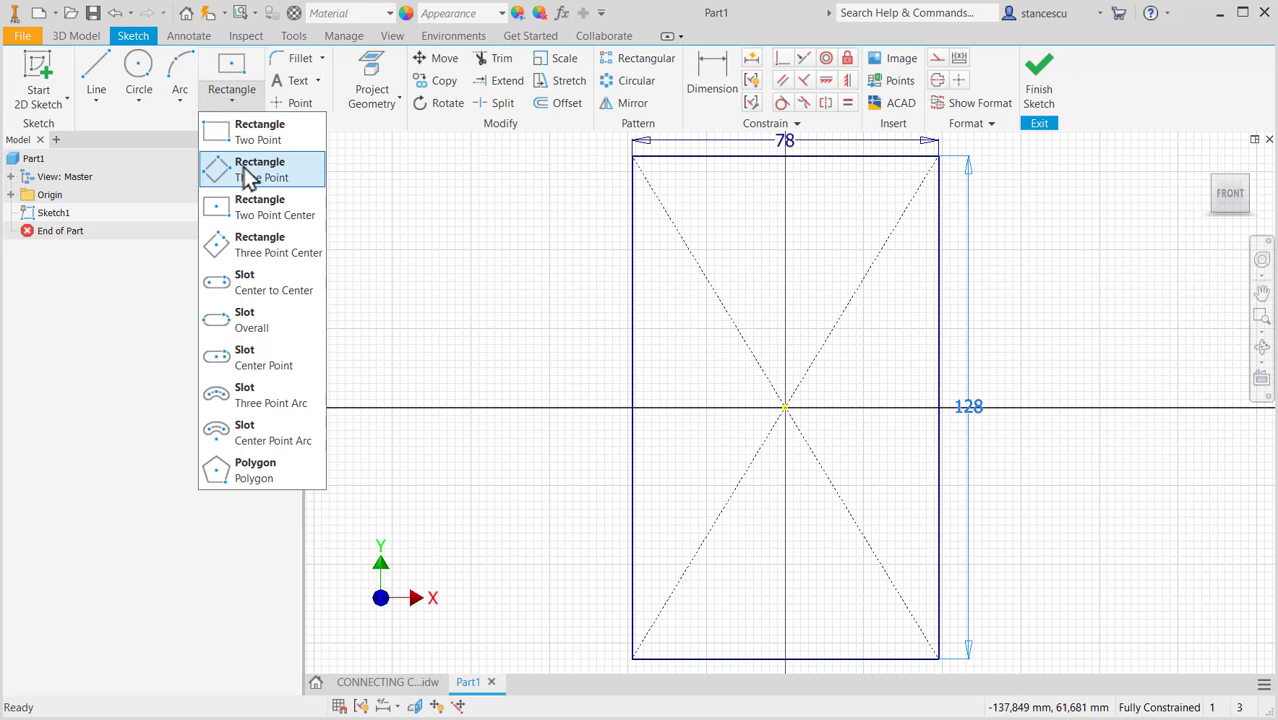
{"action": "left_click", "coordinate": [268, 143]}
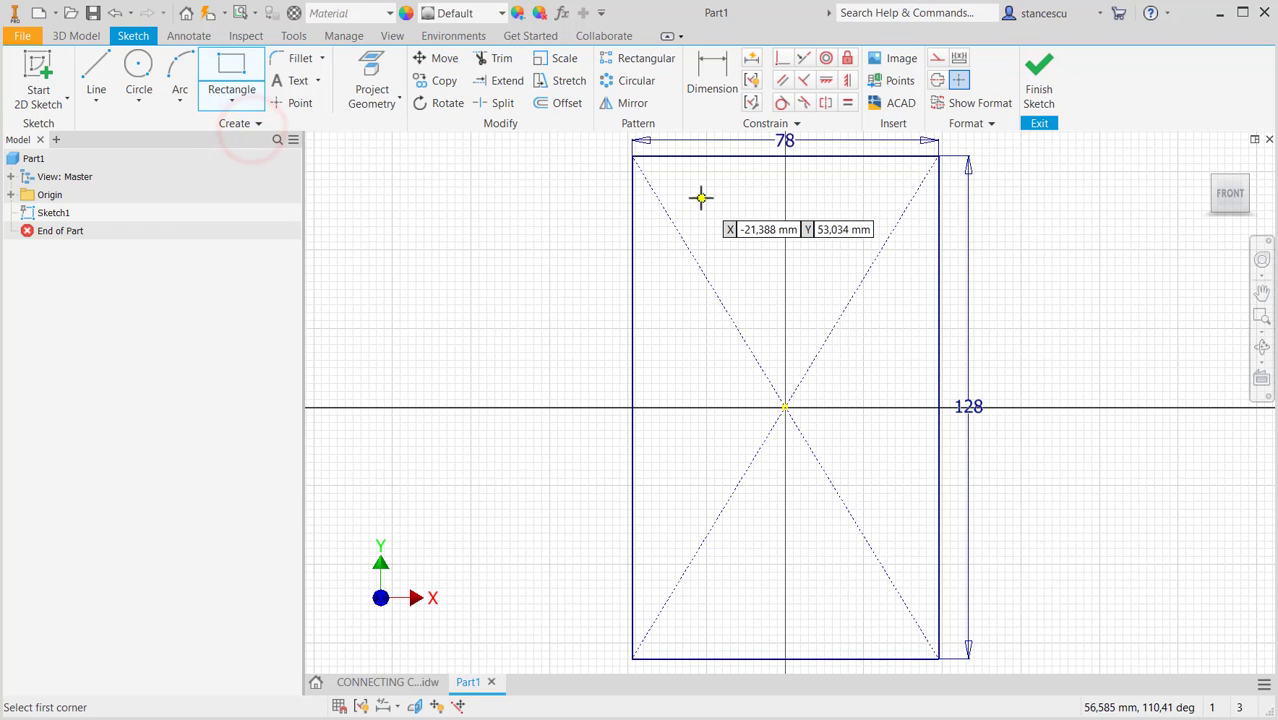
{"action": "left_click", "coordinate": [701, 196]}
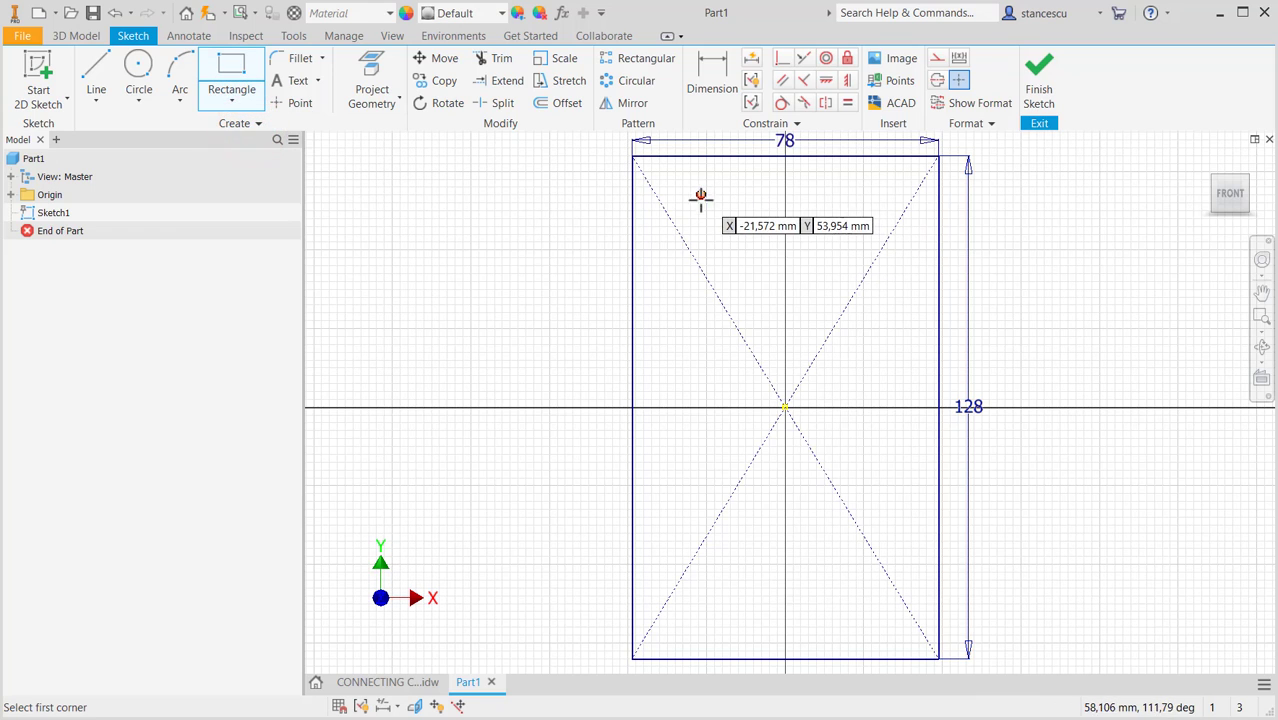
{"action": "left_click", "coordinate": [879, 302]}
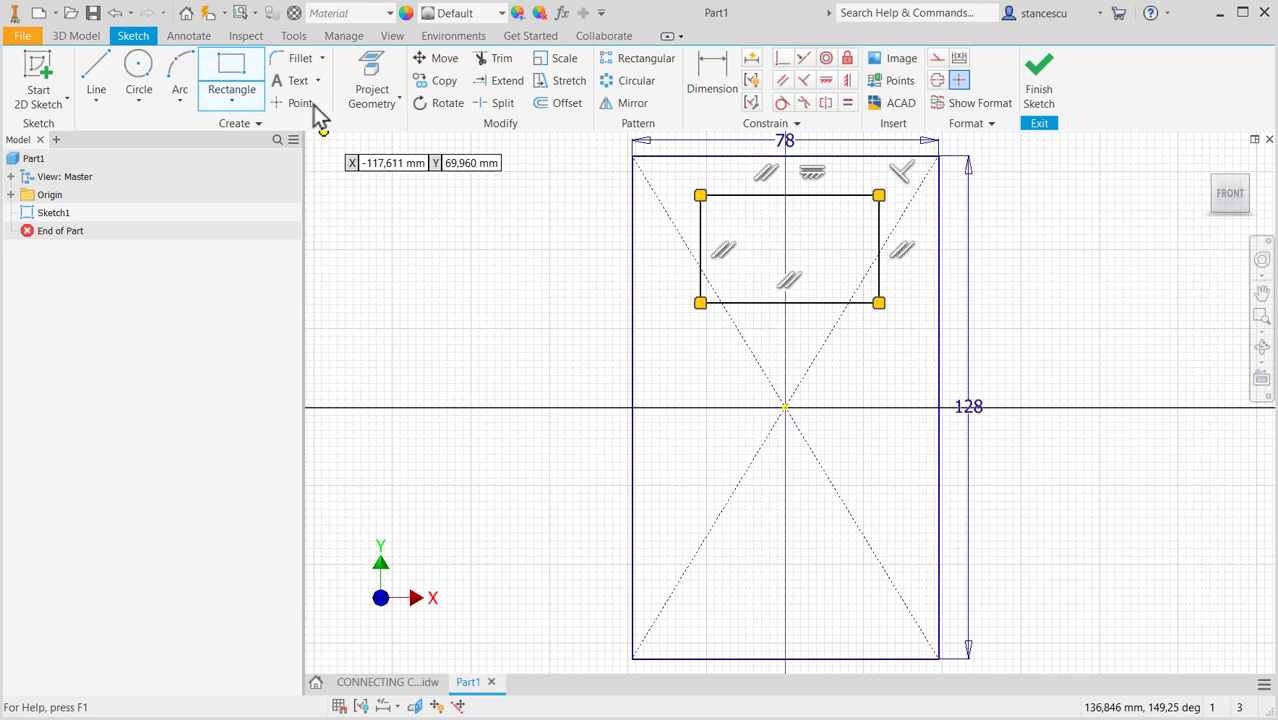
Dimension the inner rectangle's width as 38 mm.
{"action": "left_click", "coordinate": [712, 85]}
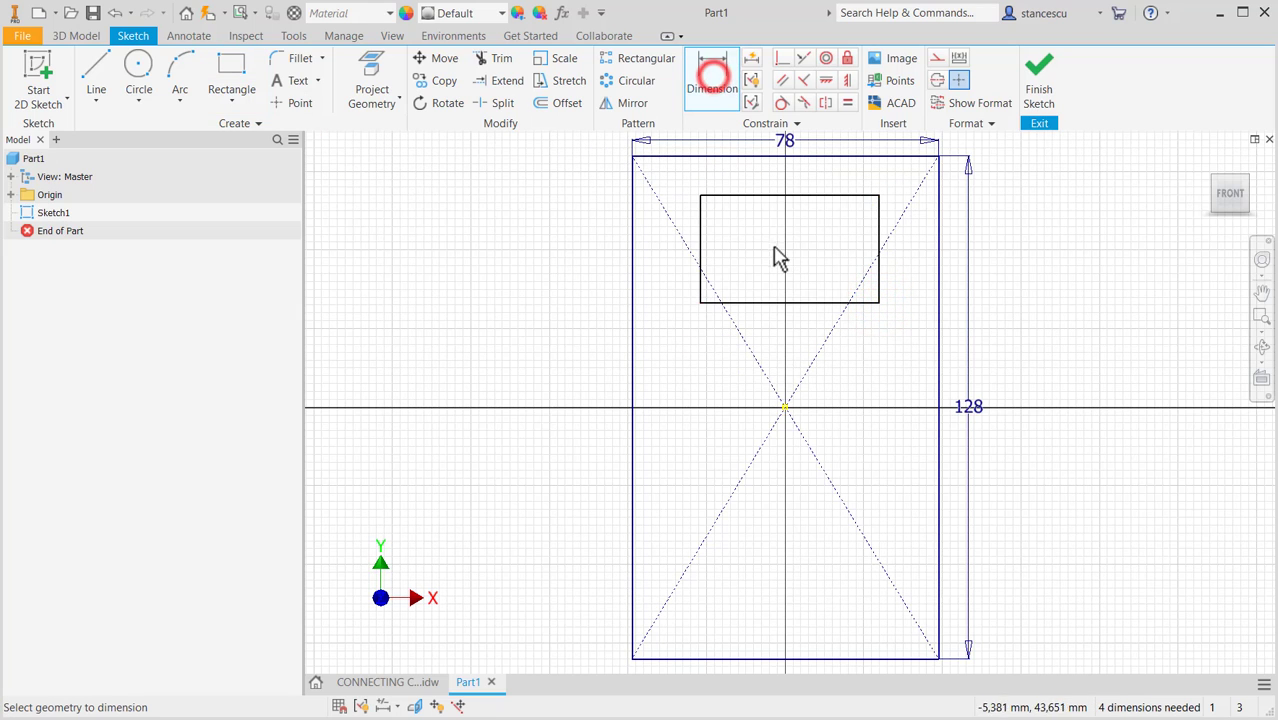
{"action": "left_click", "coordinate": [700, 232]}
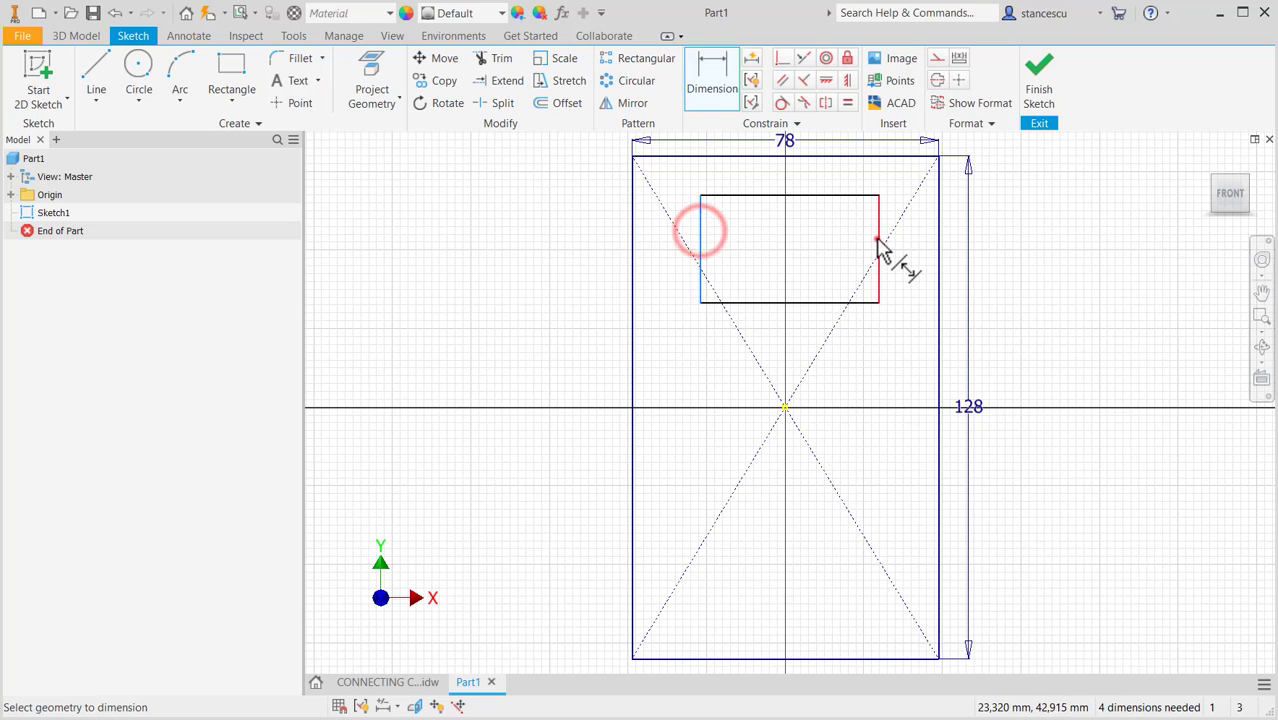
{"action": "left_click", "coordinate": [877, 238]}
{"action": "left_click", "coordinate": [790, 248]}
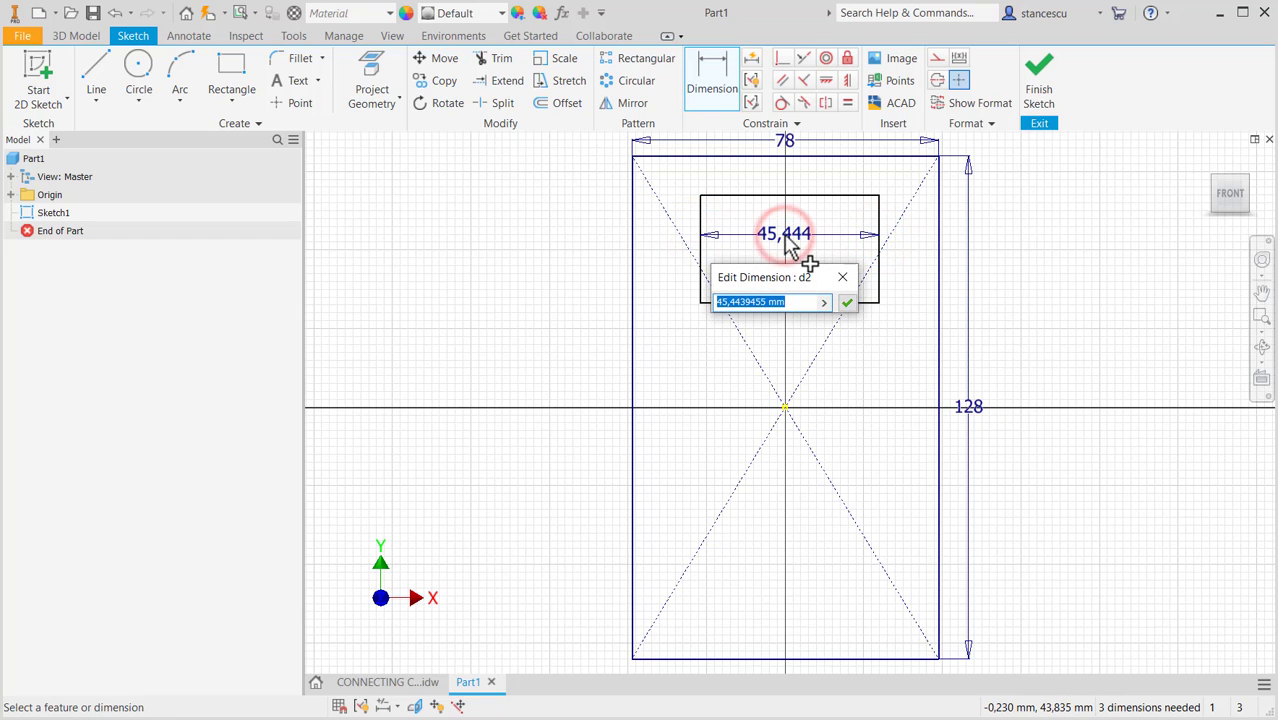
{"action": "type", "text": "38"}
{"action": "key", "text": "Return"}
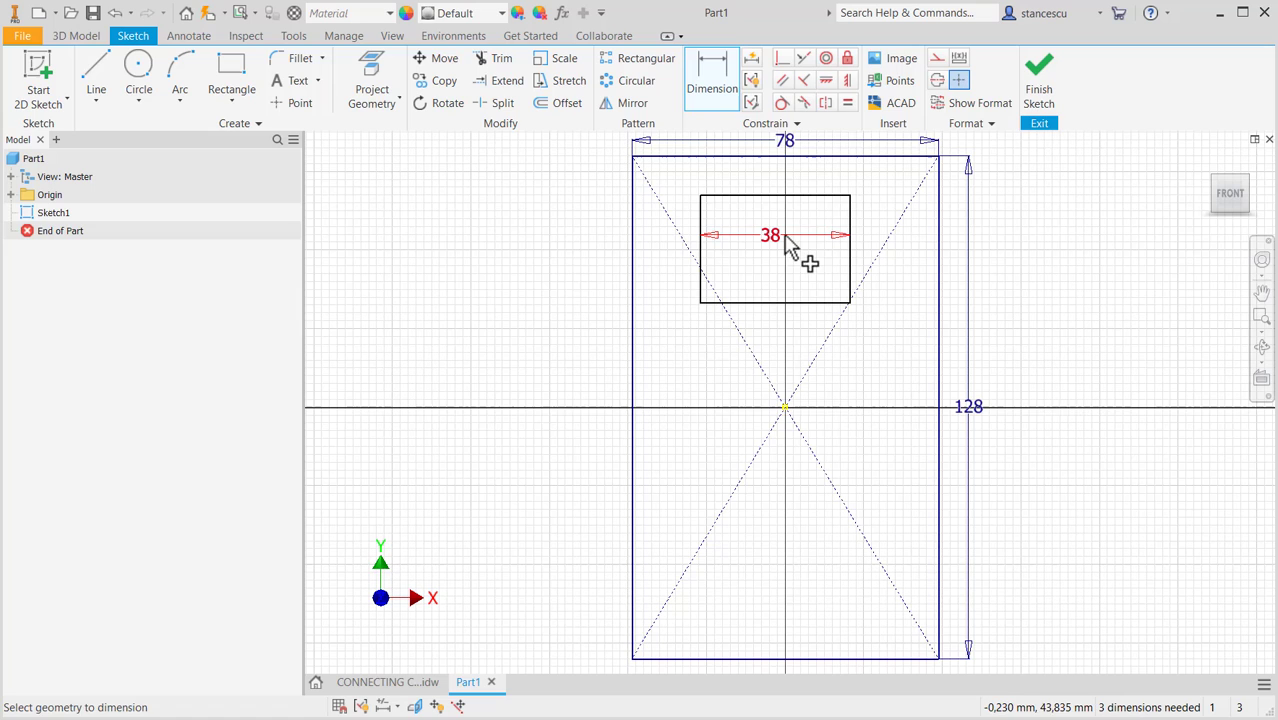
Vertically align the inner rectangle's bottom-edge midpoint with the origin.
{"action": "left_click", "coordinate": [845, 80]}
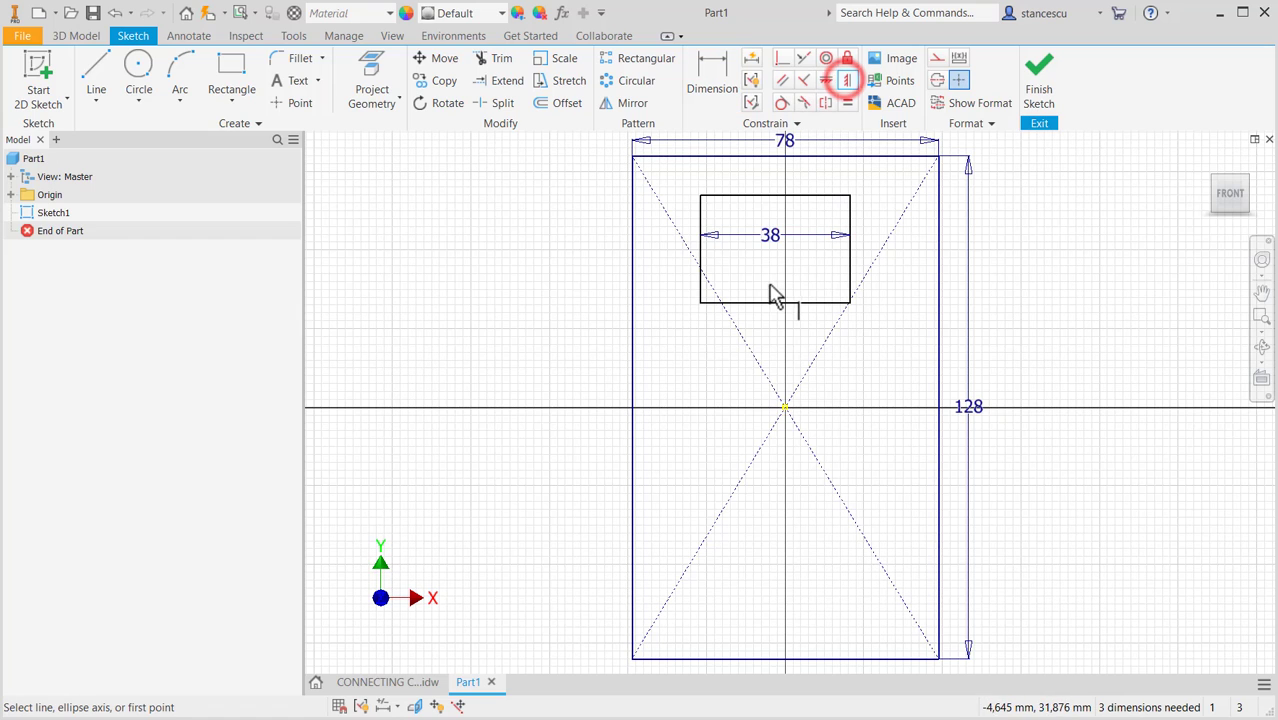
{"action": "left_click", "coordinate": [775, 302]}
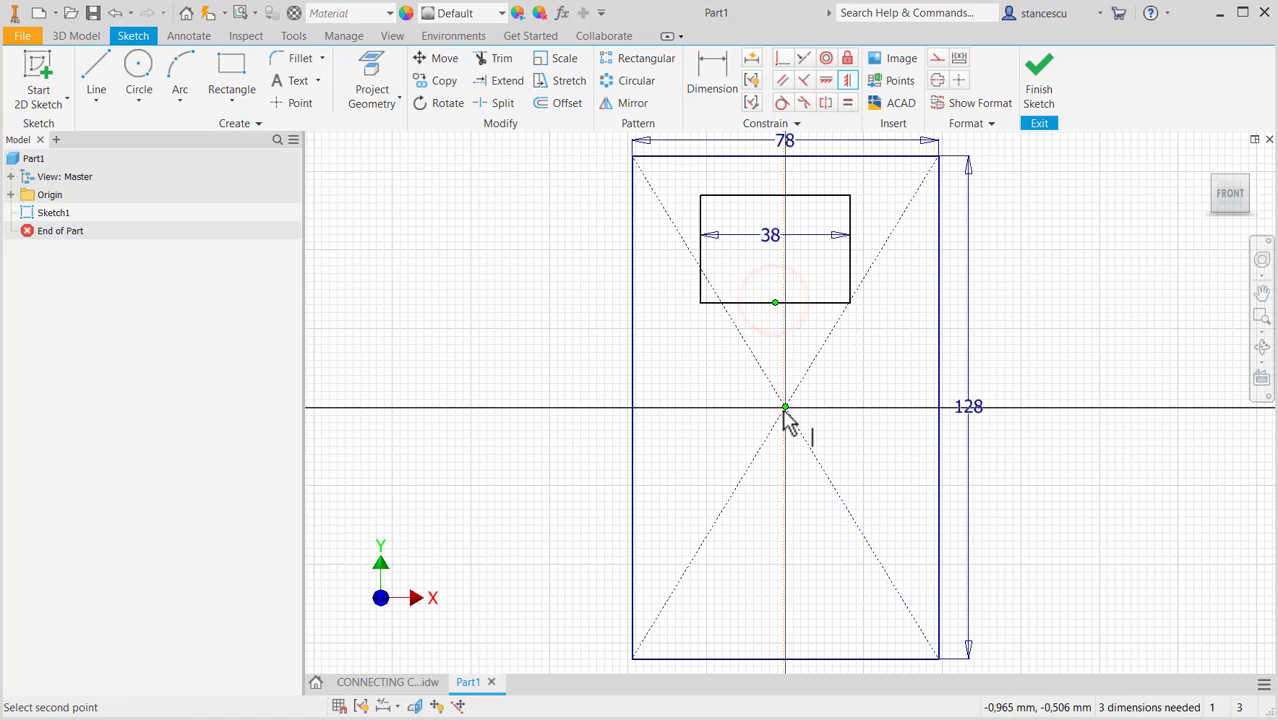
{"action": "left_click", "coordinate": [784, 408]}
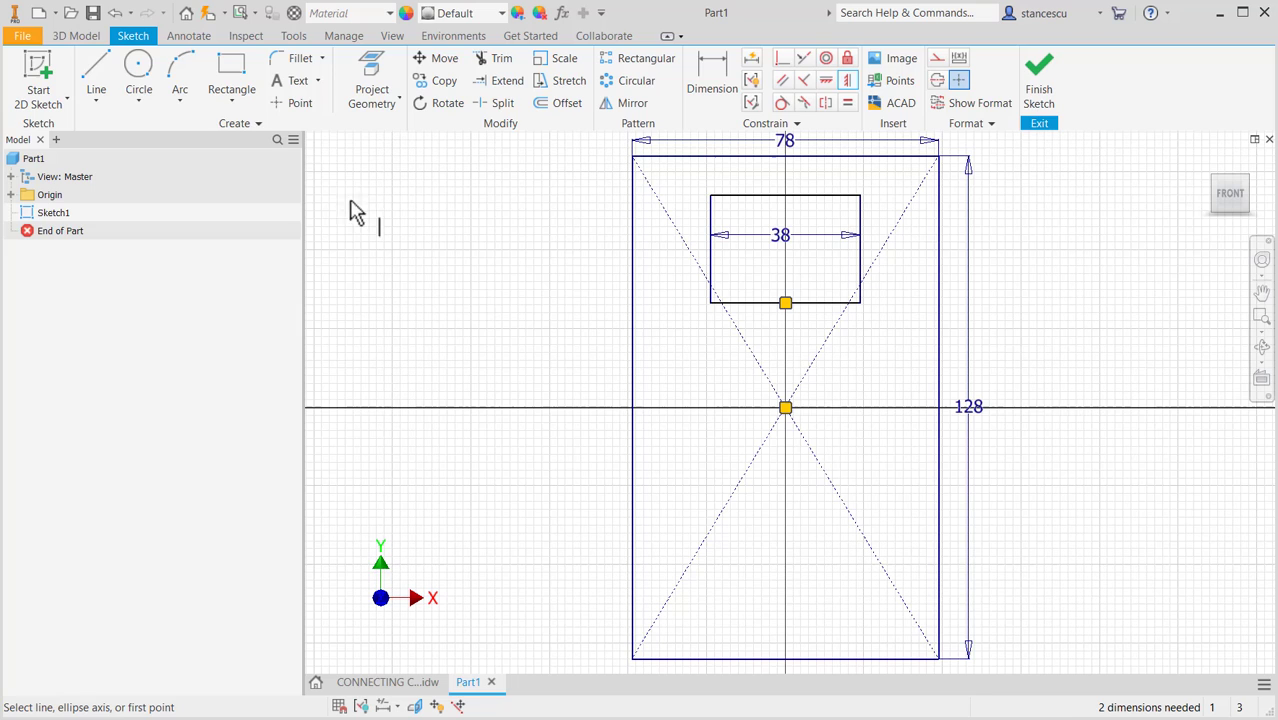
Fillet all four corners of the 38 mm inner rectangle with a 6 mm radius.
{"action": "left_click", "coordinate": [296, 60]}
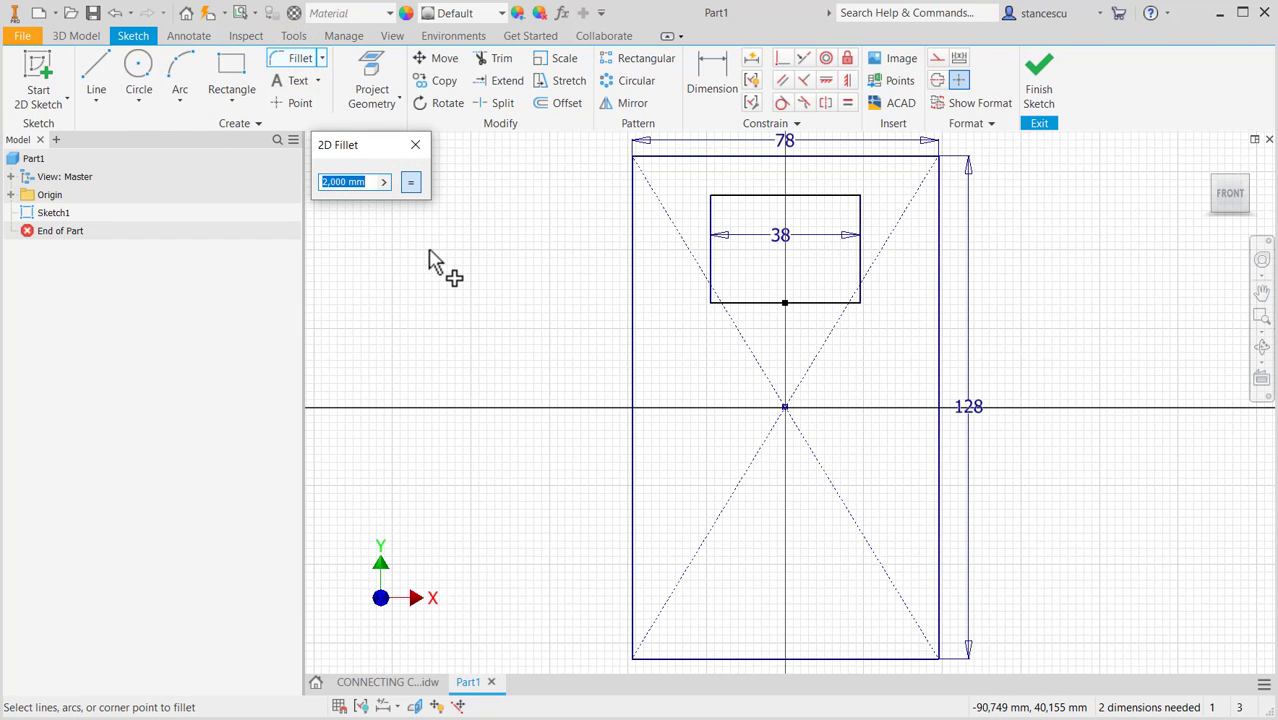
{"action": "type", "text": "6"}
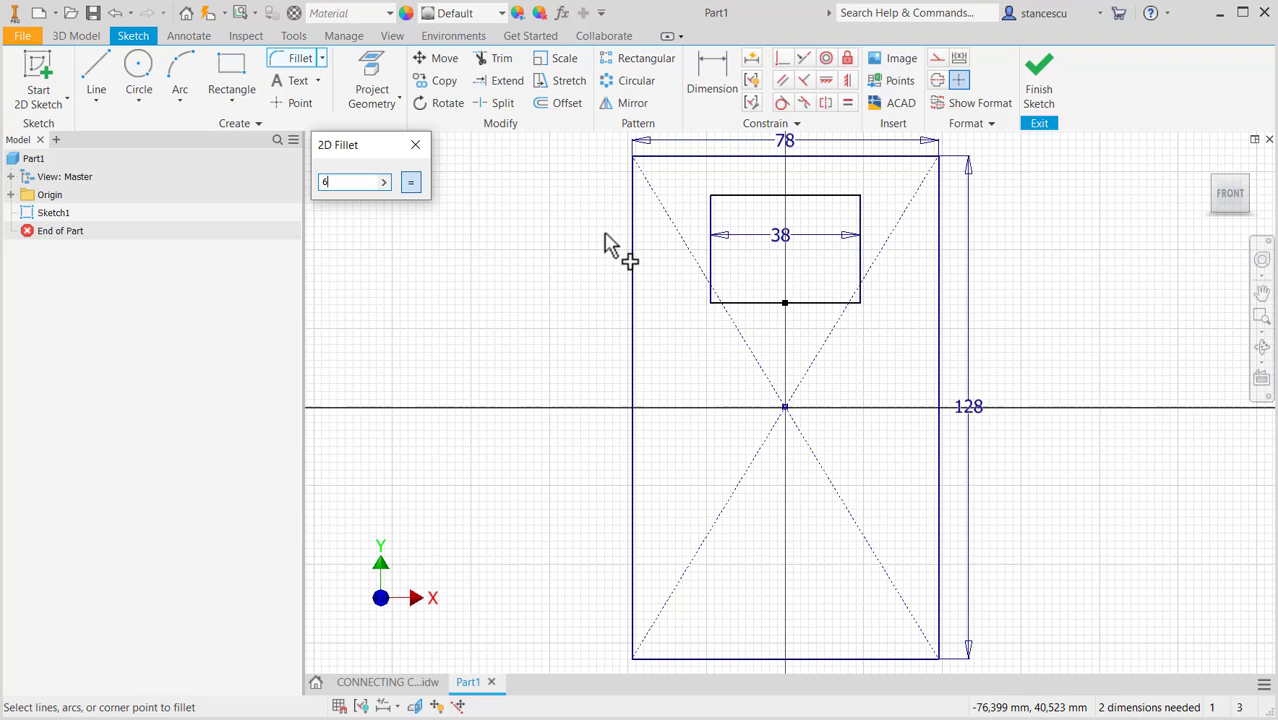
{"action": "left_click", "coordinate": [718, 196]}
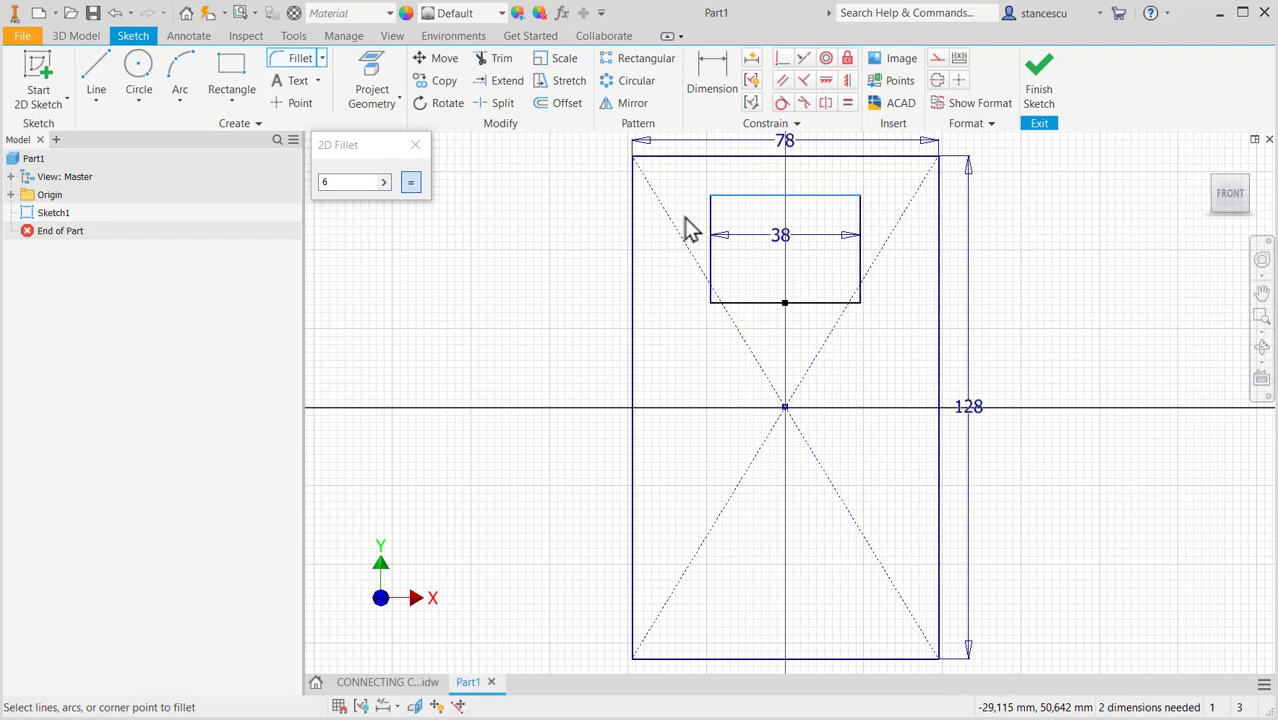
{"action": "left_click", "coordinate": [711, 222]}
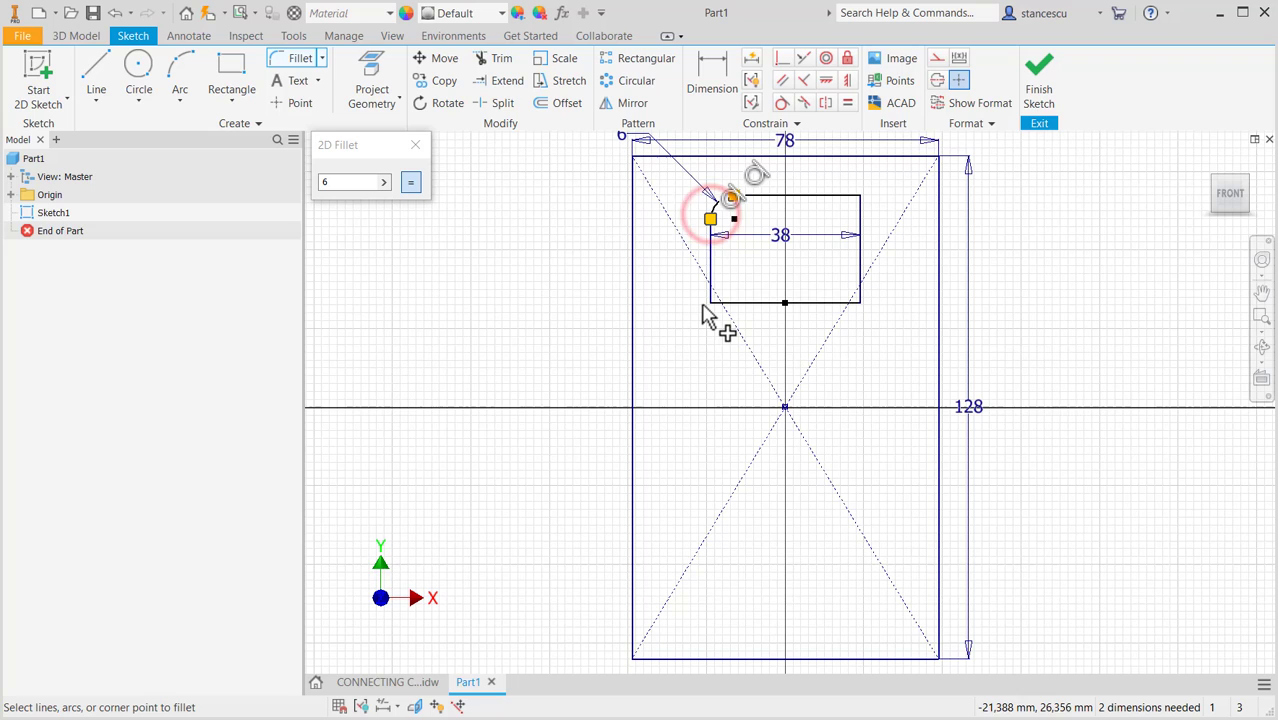
{"action": "left_click", "coordinate": [709, 303]}
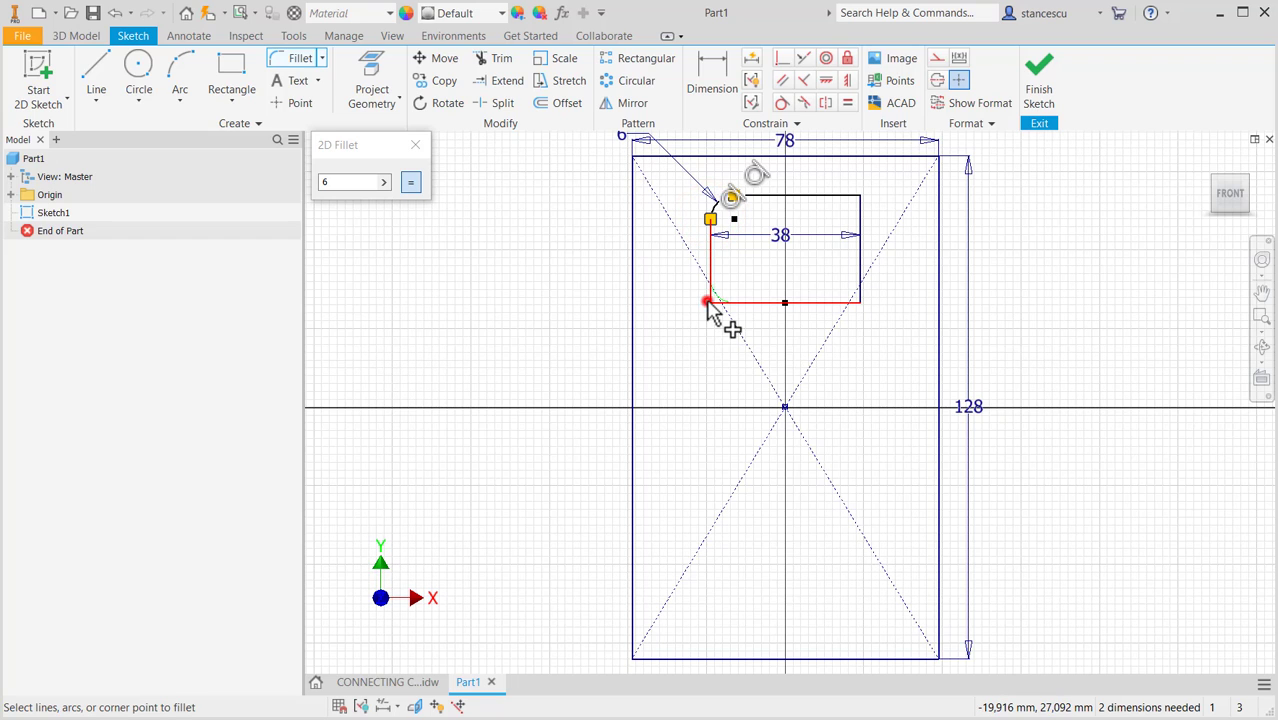
{"action": "left_click", "coordinate": [858, 302]}
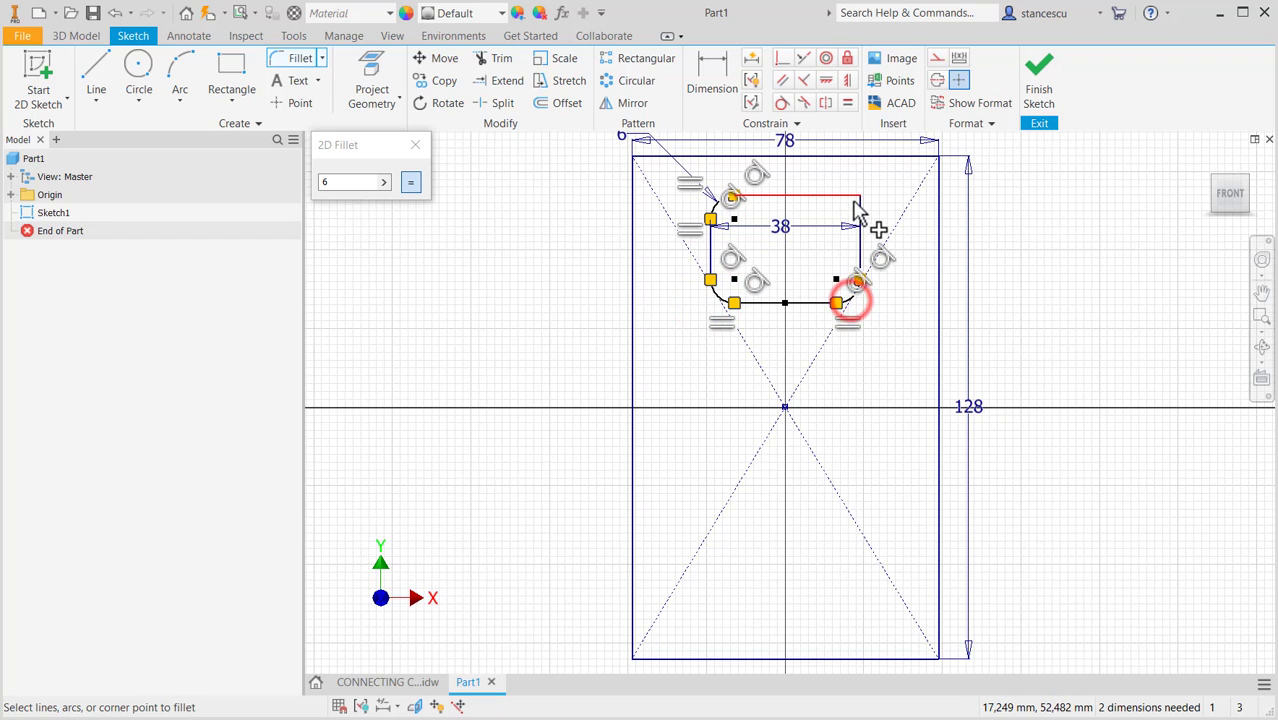
{"action": "left_click", "coordinate": [859, 195]}
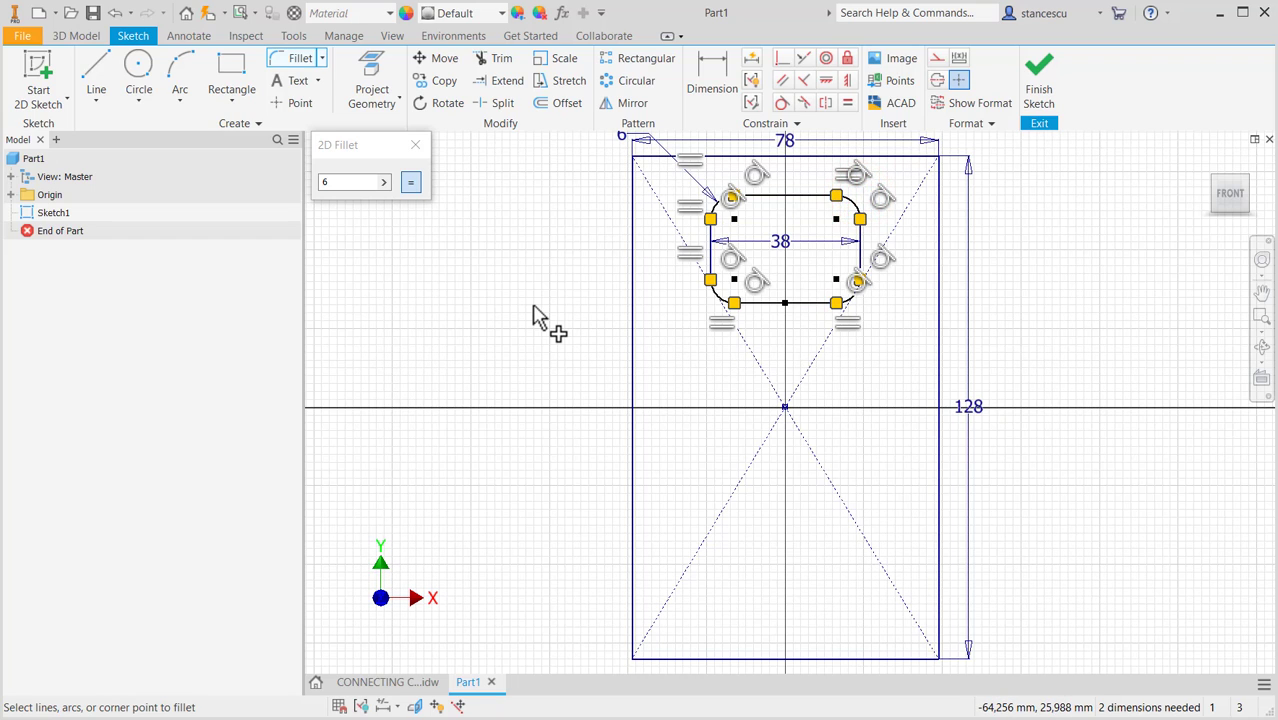
{"action": "key", "text": "Escape"}
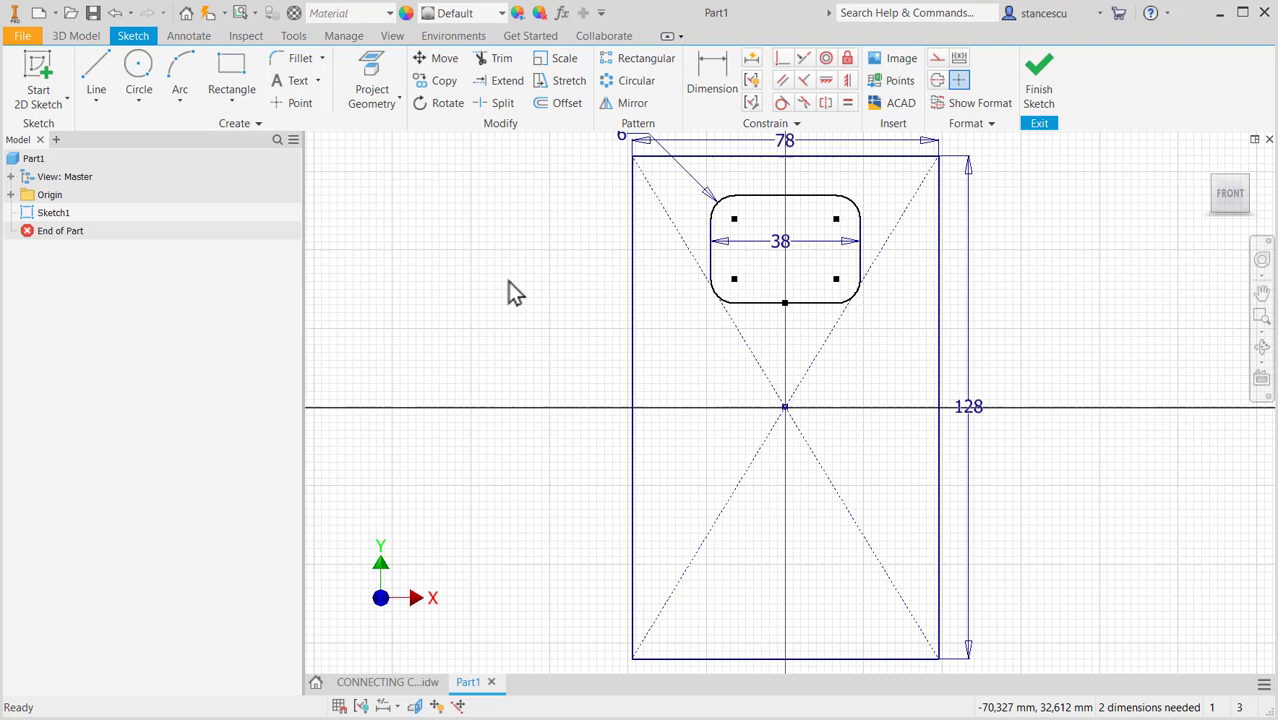
Dimension the slot's bottom line from the centre point as 70/2.
{"action": "left_click", "coordinate": [708, 86]}
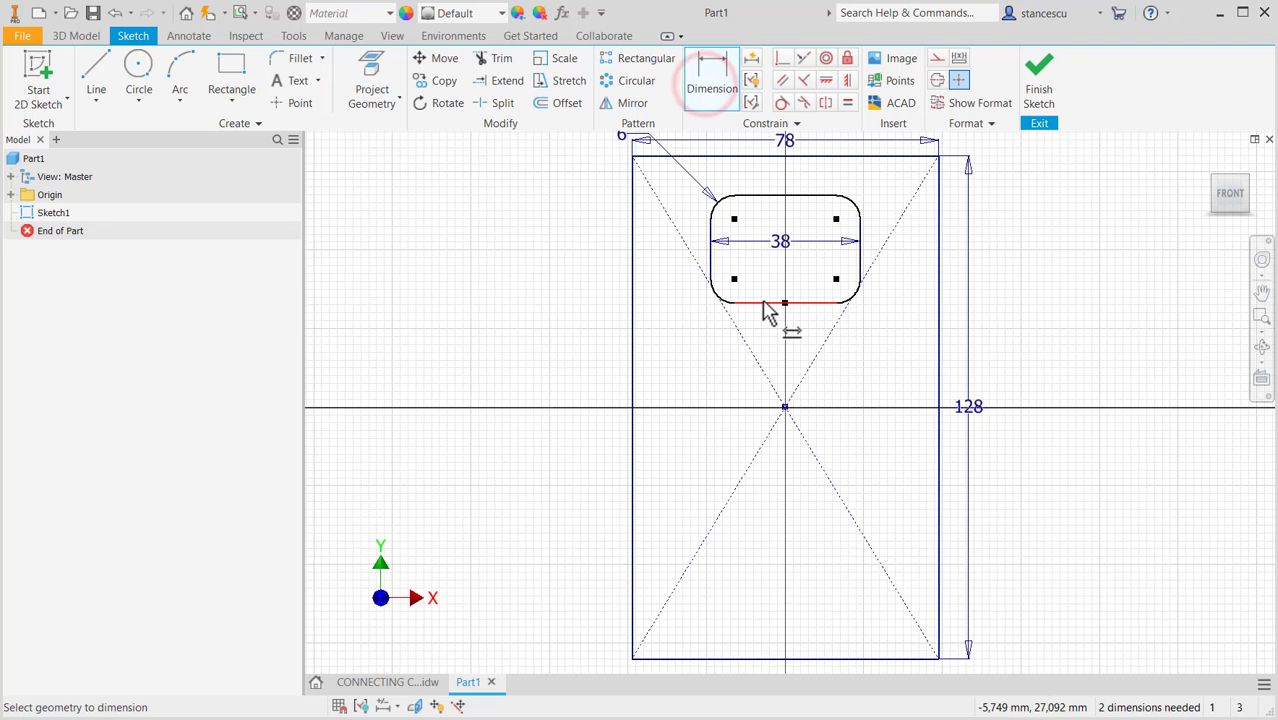
{"action": "left_click", "coordinate": [762, 301]}
{"action": "left_click", "coordinate": [784, 408]}
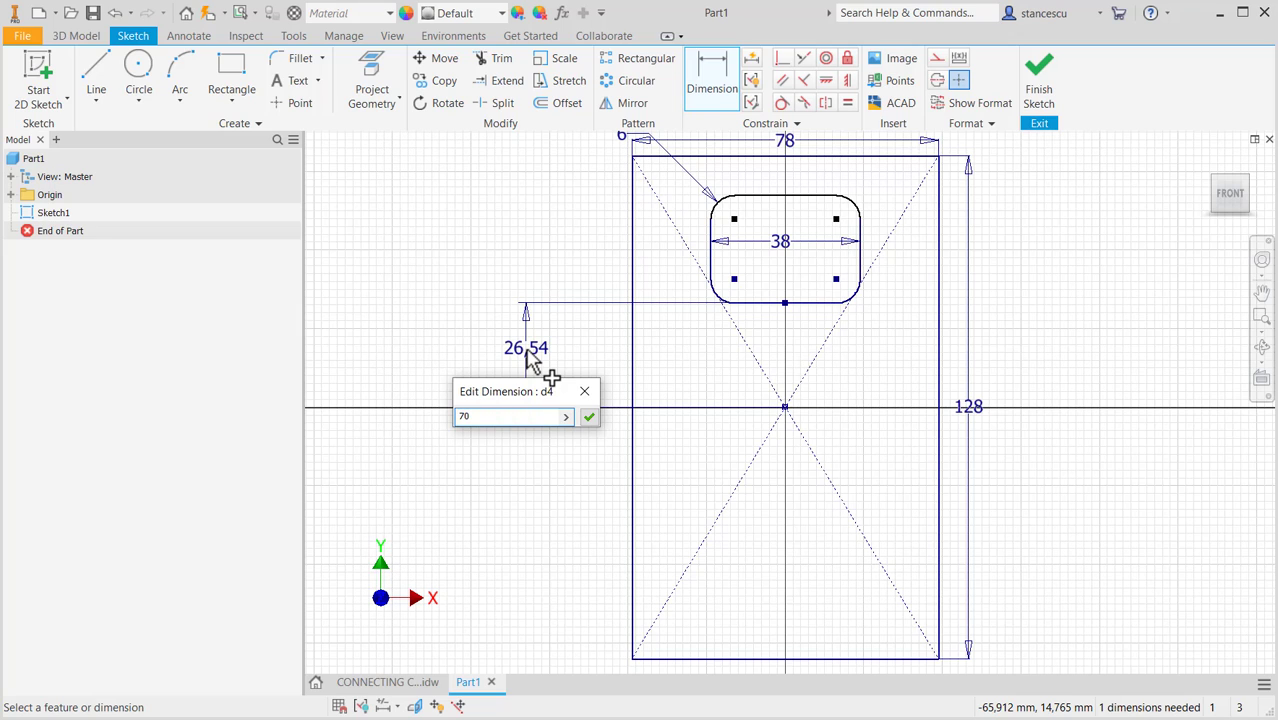
{"action": "key", "text": "Return"}
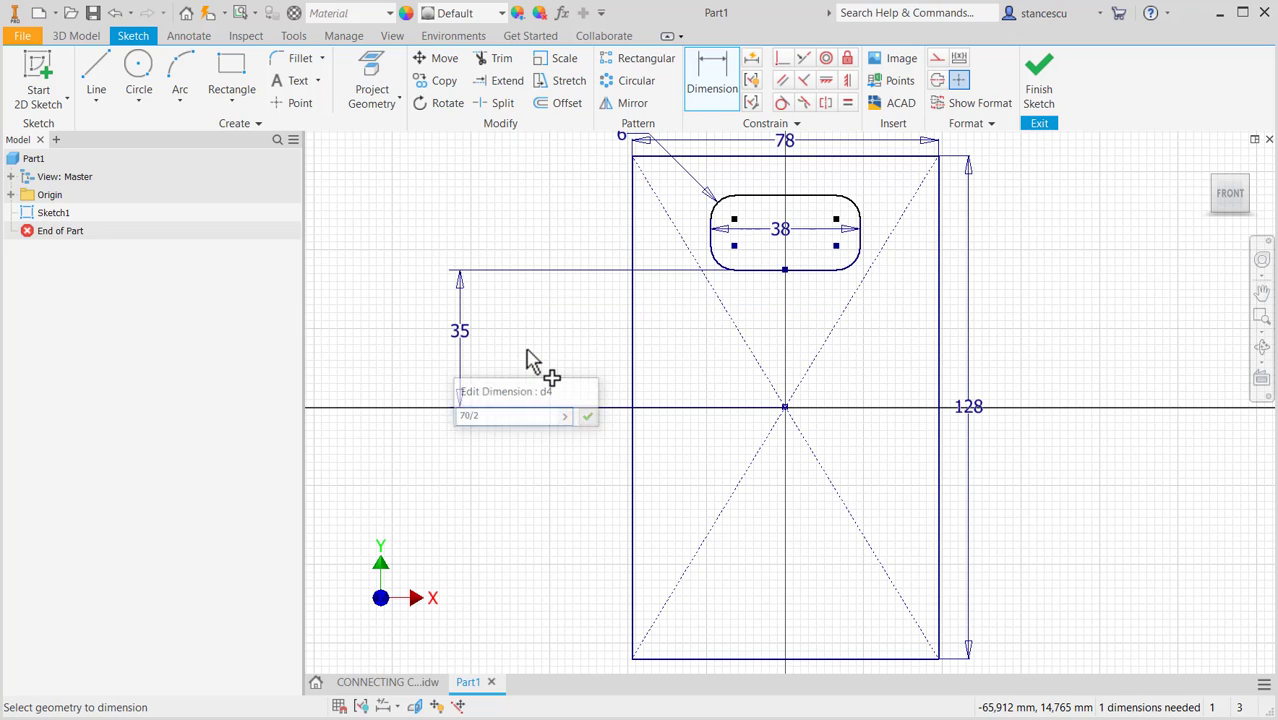
Set the slot's top line 8 mm below the outer rectangle's top edge.
{"action": "left_click", "coordinate": [414, 682]}
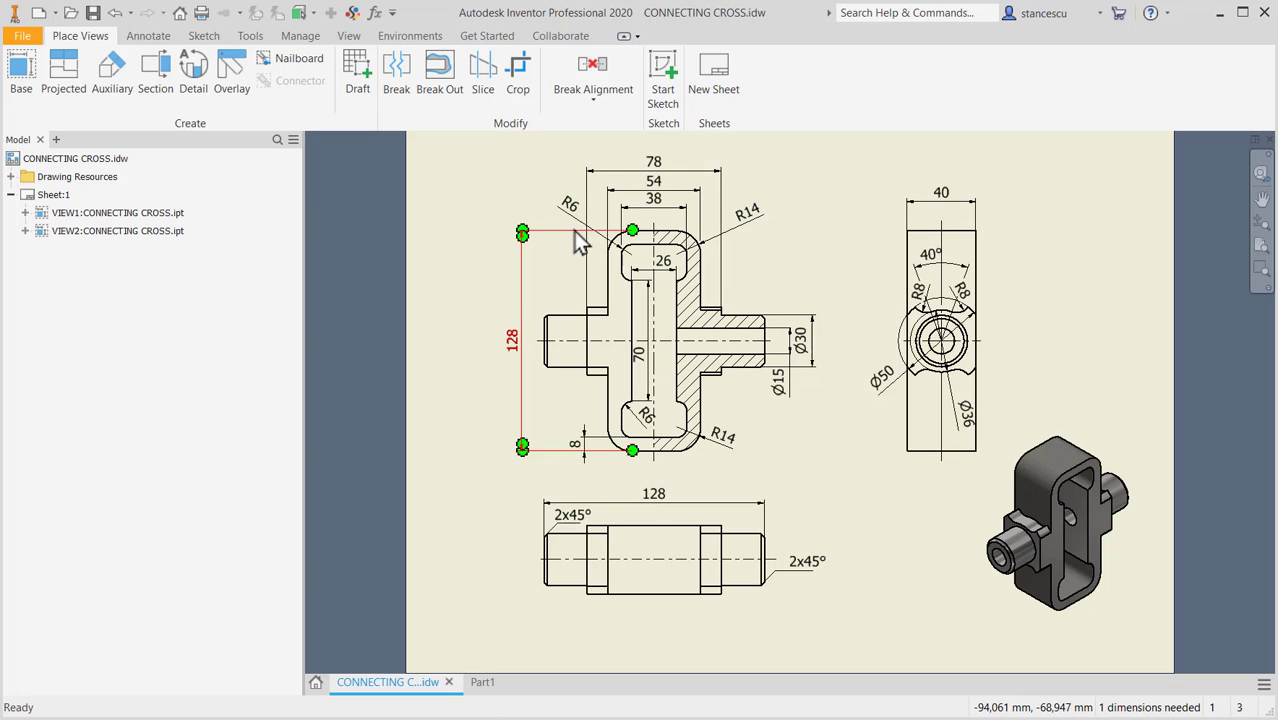
{"action": "left_click", "coordinate": [484, 686]}
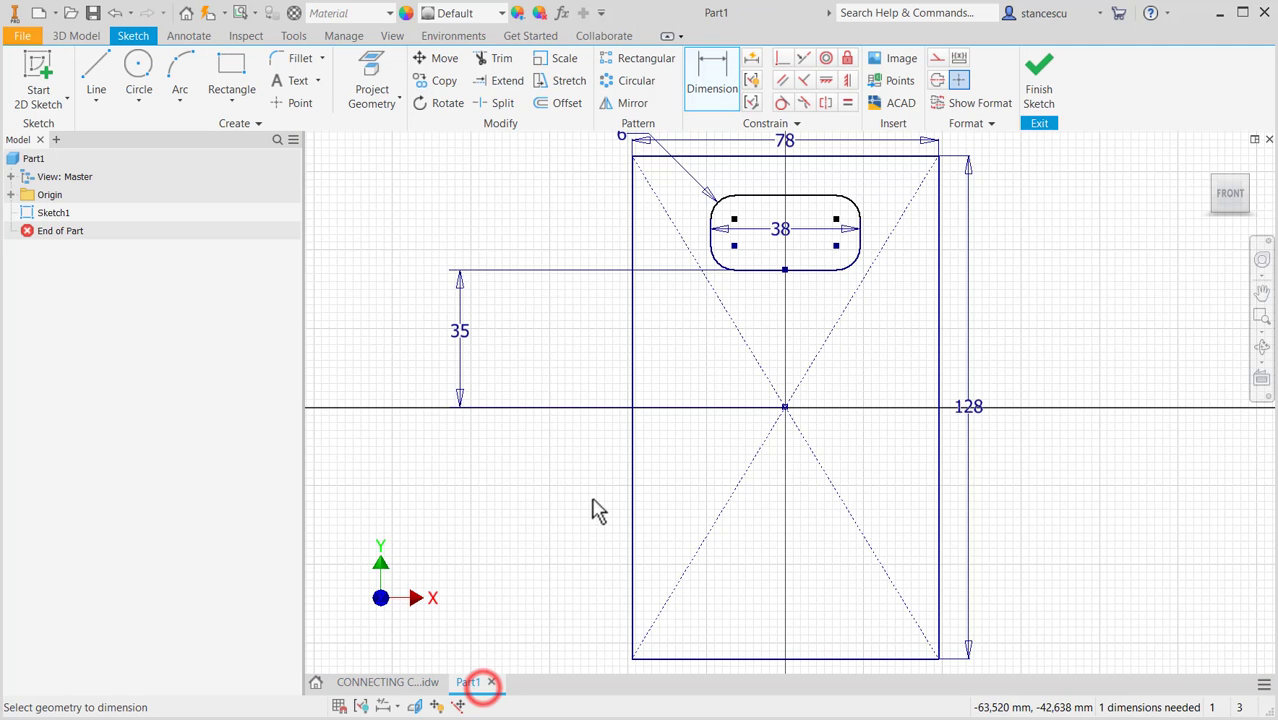
{"action": "left_click", "coordinate": [752, 197]}
{"action": "left_click", "coordinate": [762, 155]}
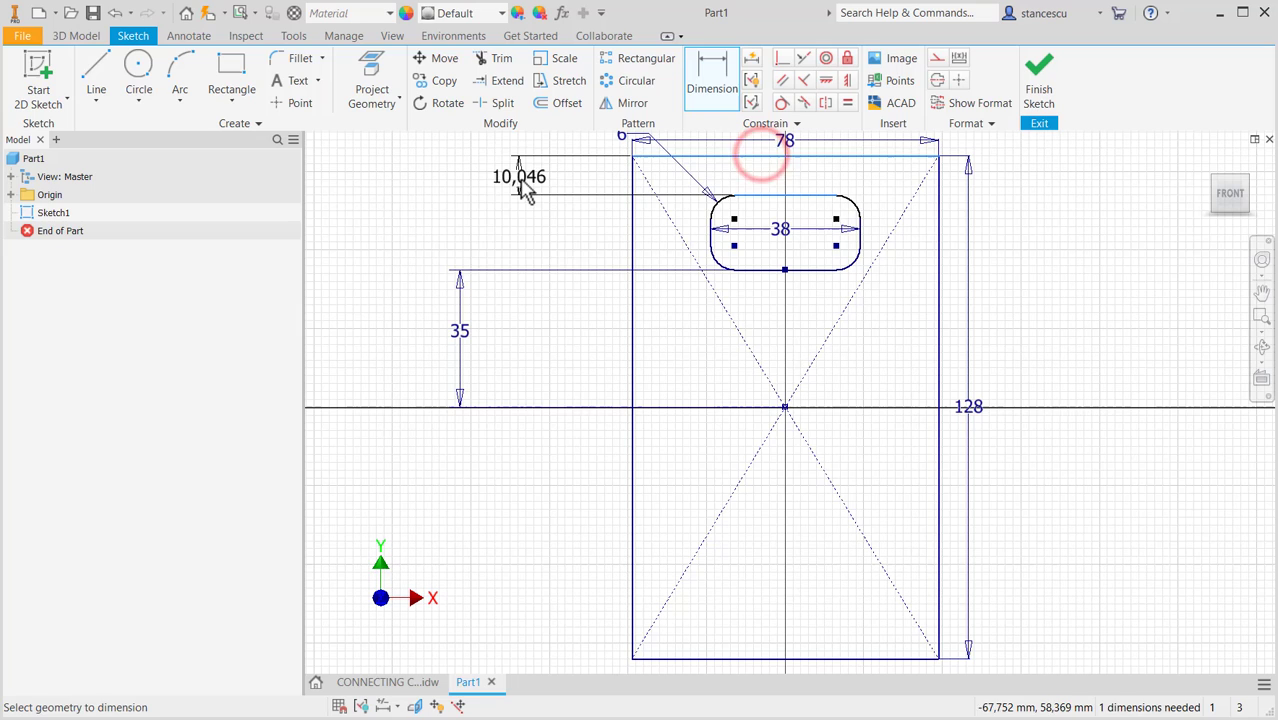
{"action": "left_click", "coordinate": [519, 180]}
{"action": "type", "text": "8"}
{"action": "key", "text": "Return"}
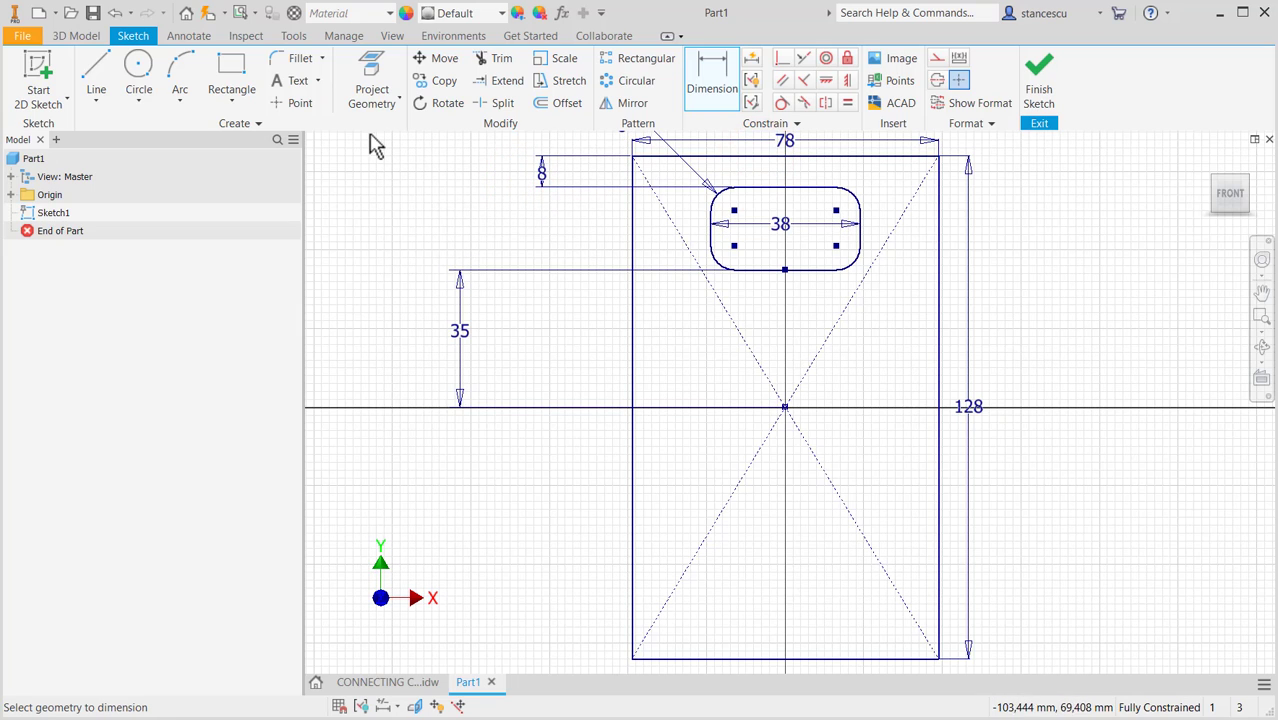
Mirror the top rounded slot across the horizontal origin axis to create the lower slot.
{"action": "left_click", "coordinate": [384, 68]}
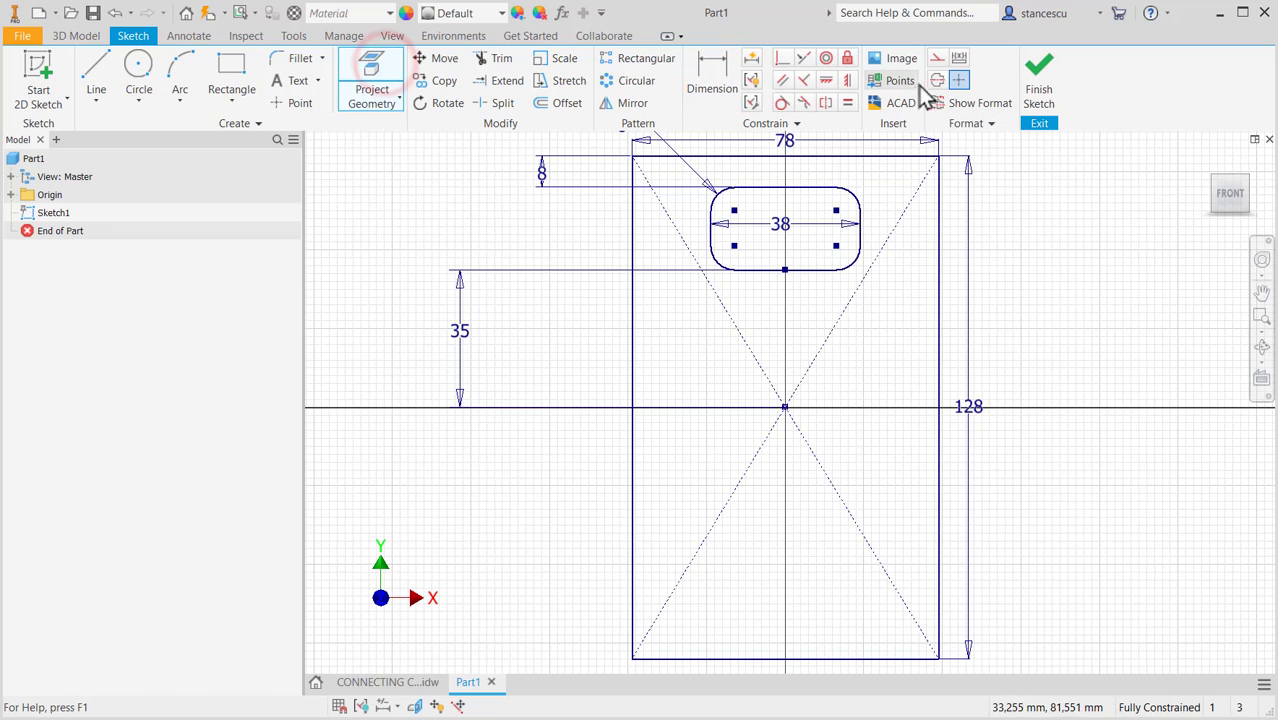
{"action": "left_click", "coordinate": [936, 57]}
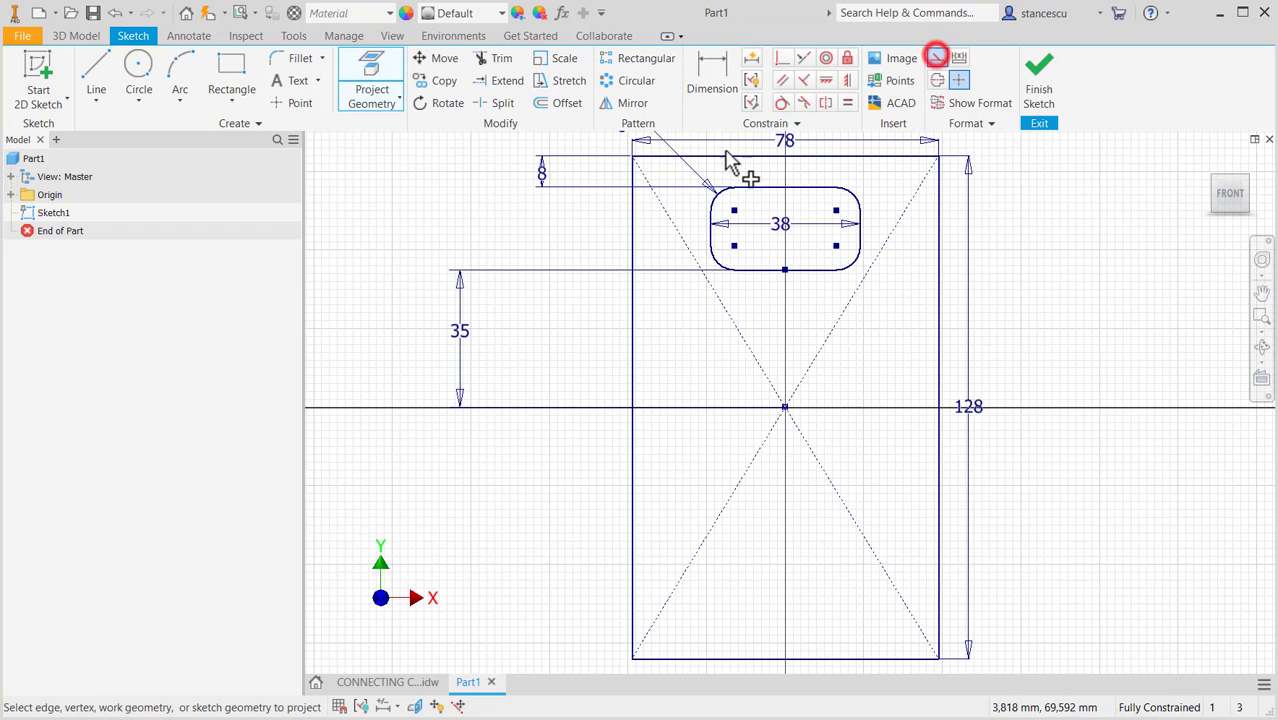
{"action": "left_click", "coordinate": [11, 195]}
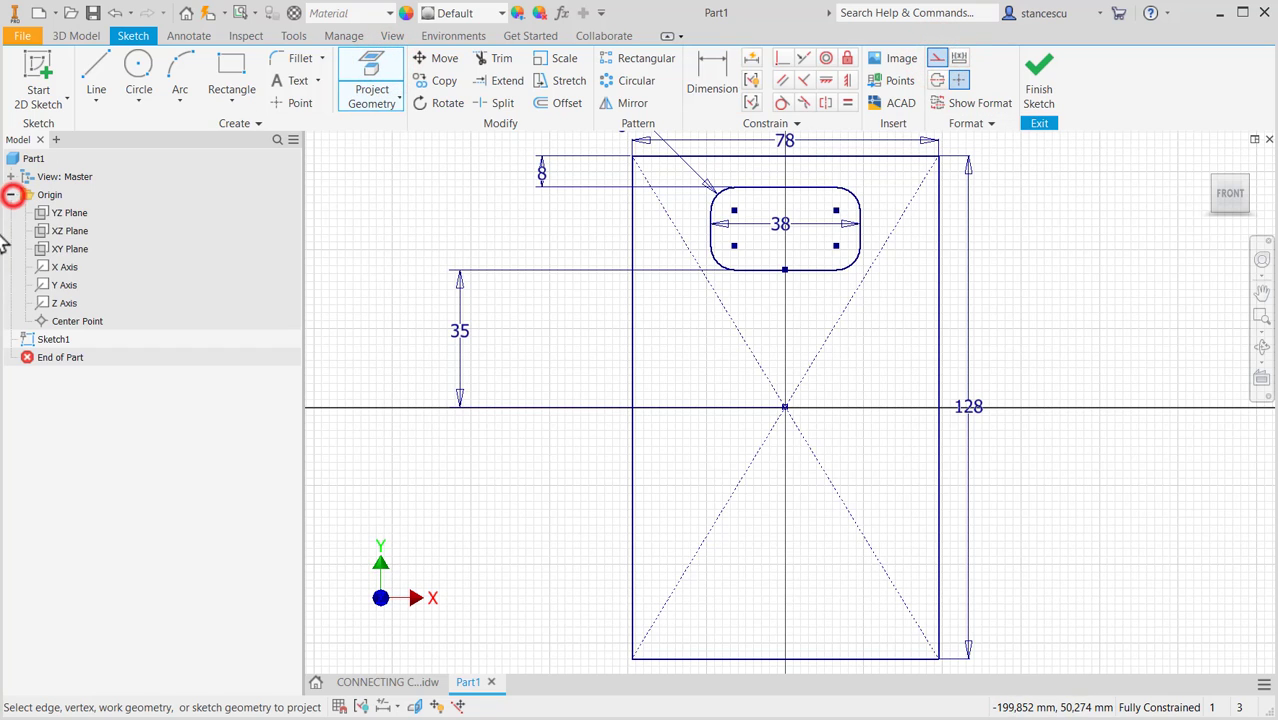
{"action": "left_click", "coordinate": [637, 104]}
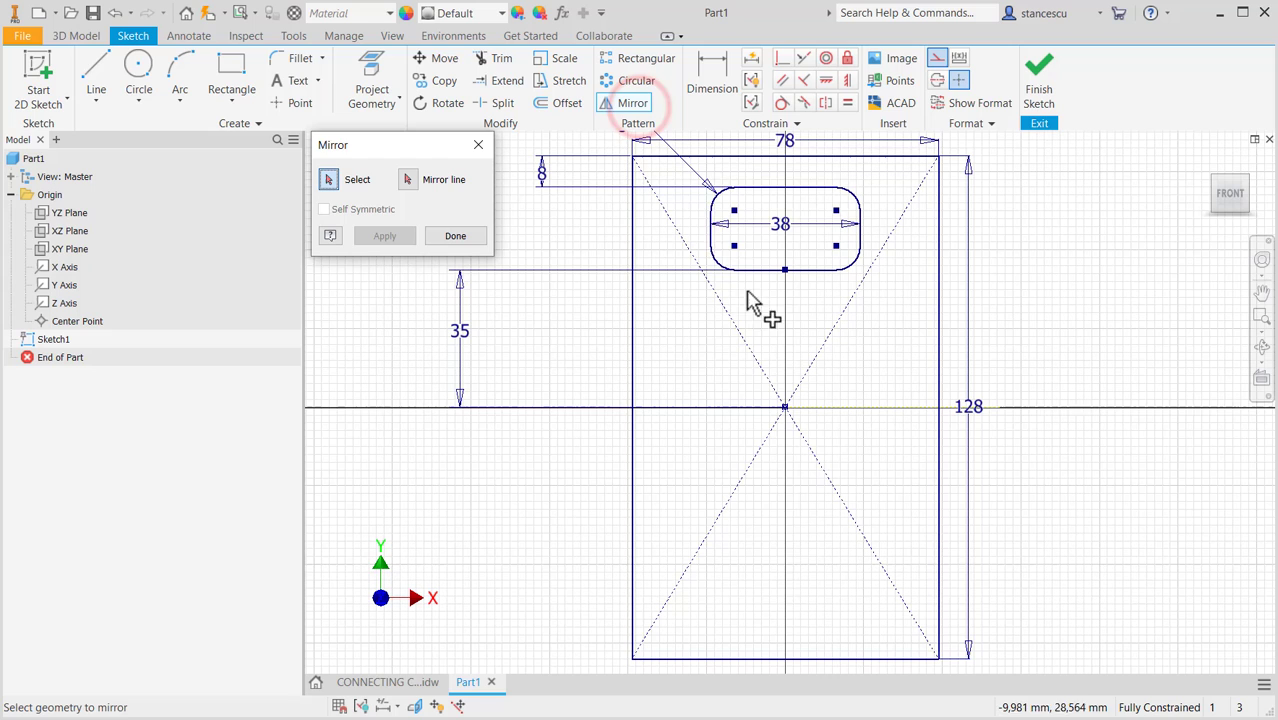
{"action": "left_click", "coordinate": [683, 168]}
{"action": "left_click_drag", "start_coordinate": [726, 230], "coordinate": [885, 340]}
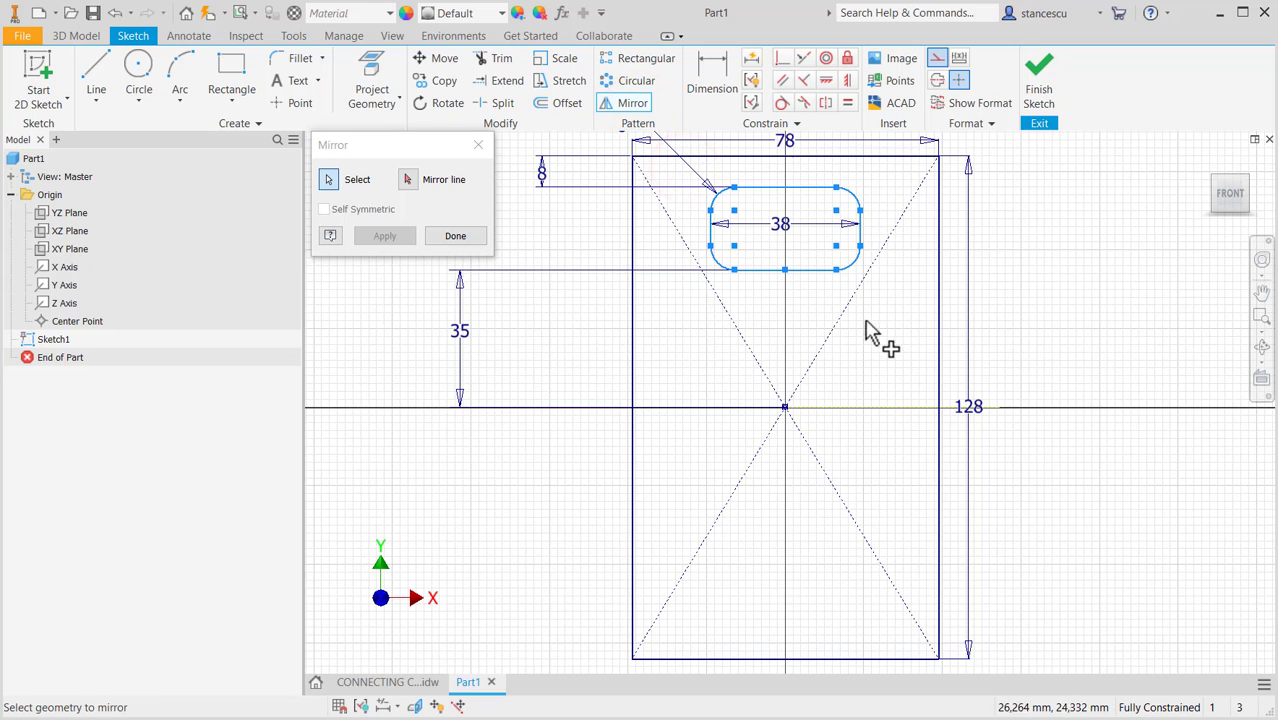
{"action": "left_click", "coordinate": [406, 181]}
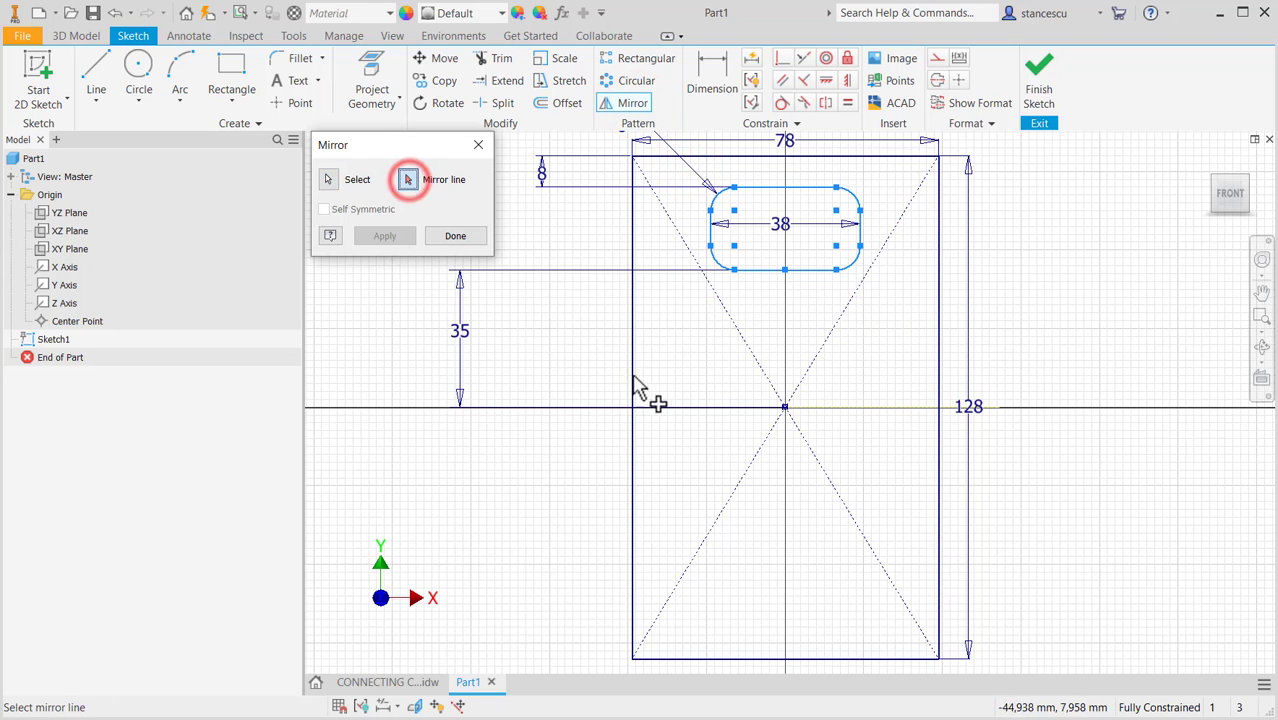
{"action": "left_click", "coordinate": [840, 408]}
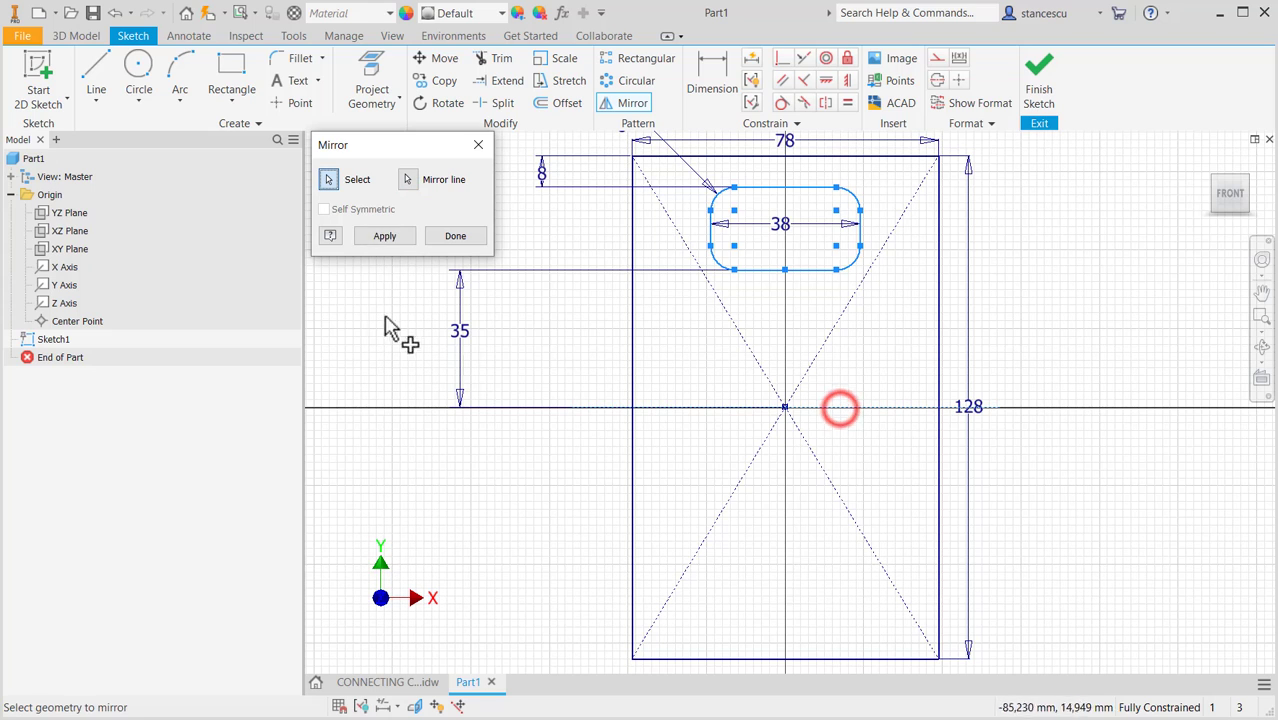
{"action": "left_click", "coordinate": [396, 235]}
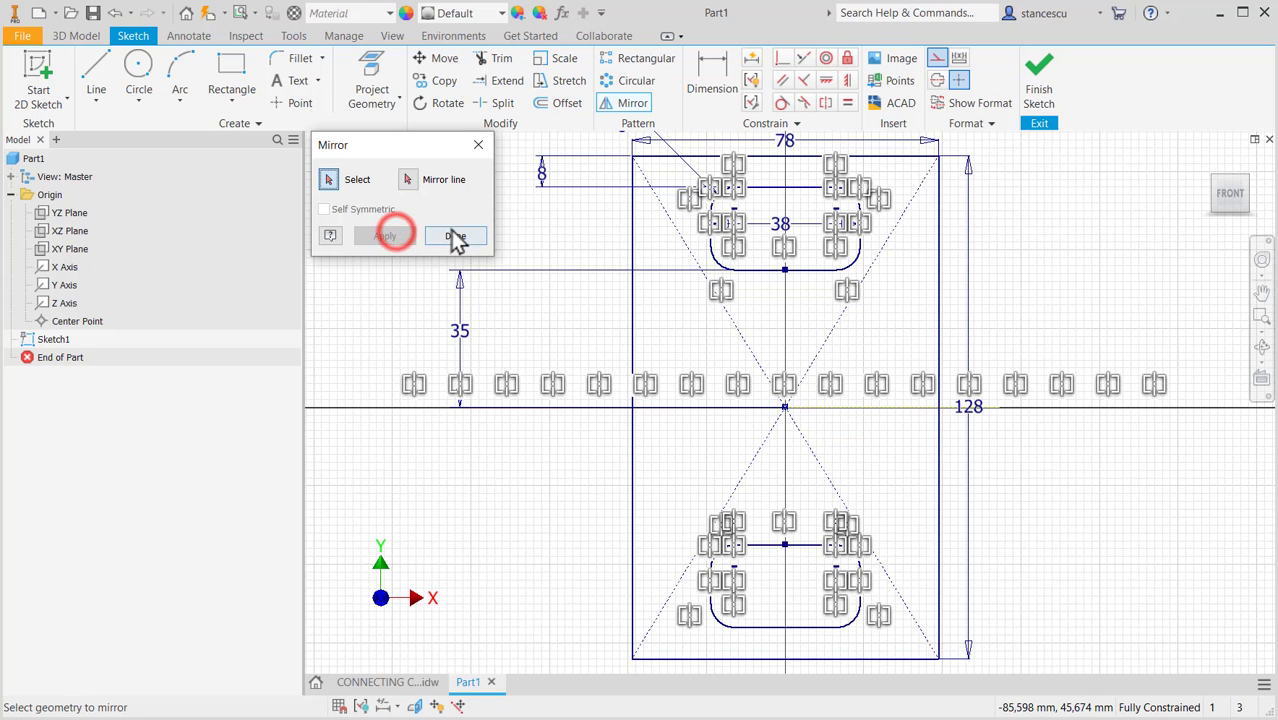
{"action": "left_click", "coordinate": [455, 236]}
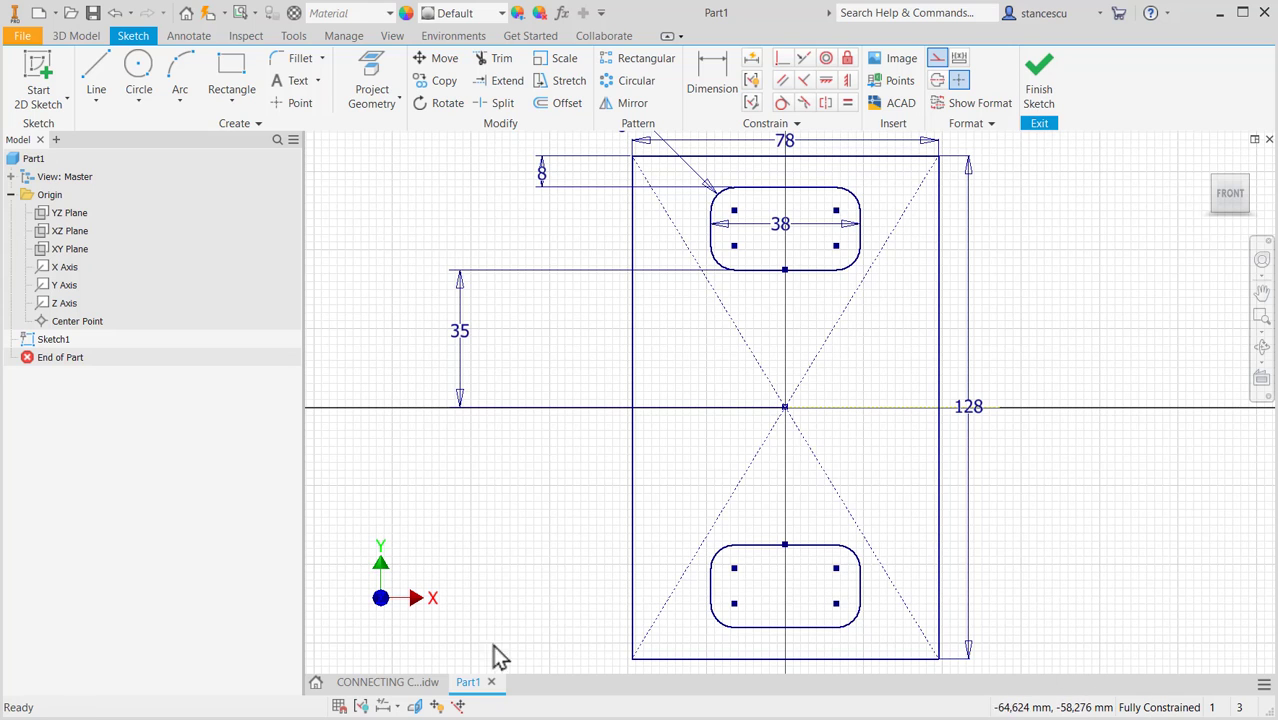
{"action": "left_click", "coordinate": [426, 685]}
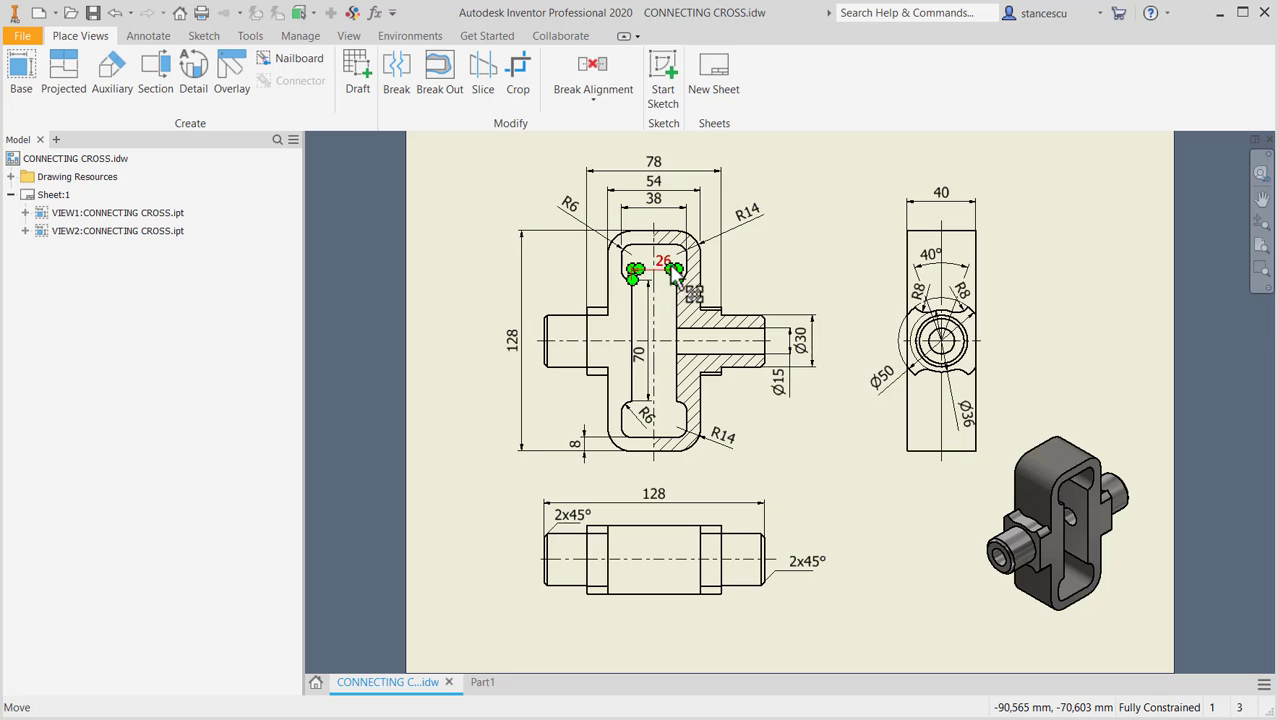
Draw the left 70 mm vertical line between the slots and make it normal geometry.
{"action": "left_click", "coordinate": [478, 682]}
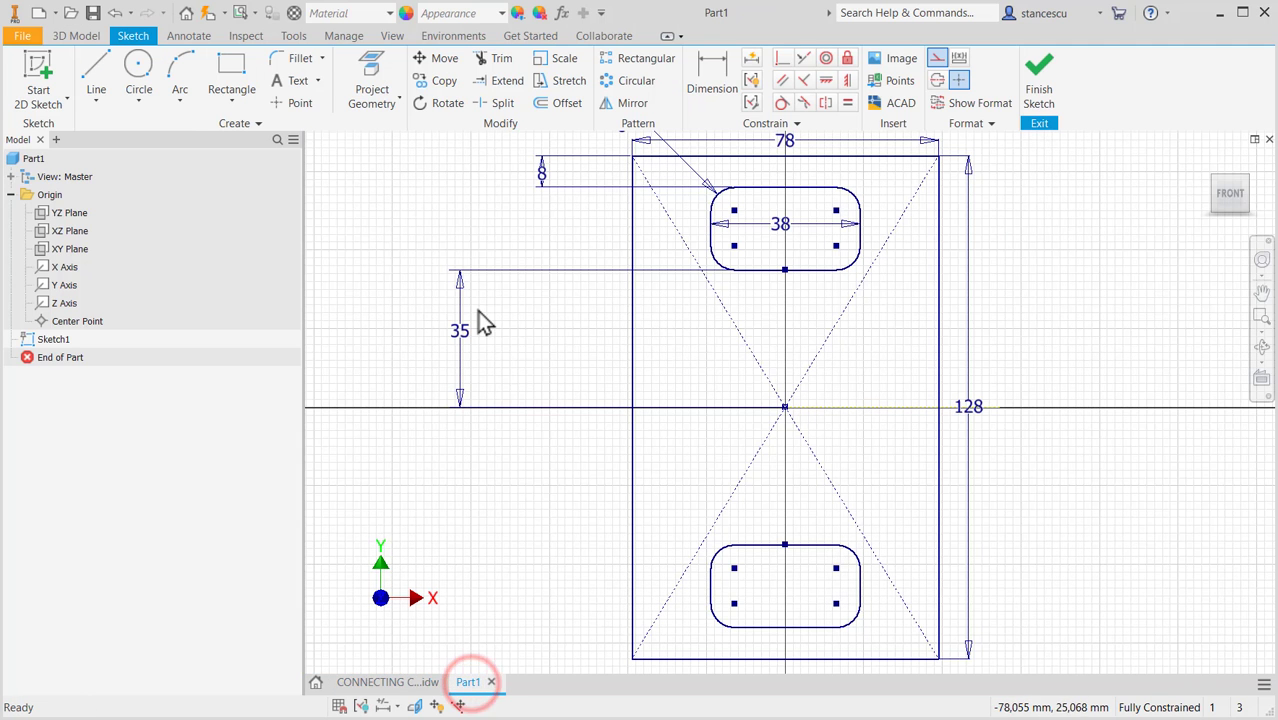
{"action": "left_click", "coordinate": [95, 68]}
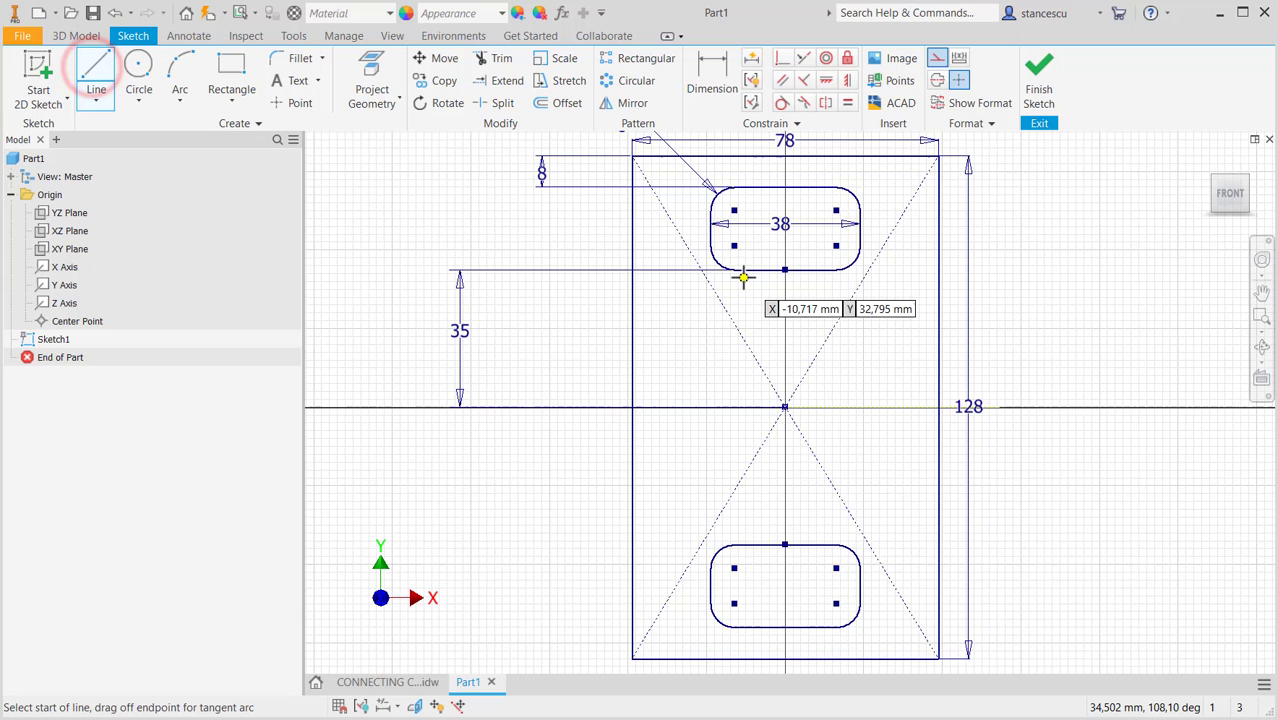
{"action": "left_click", "coordinate": [753, 270]}
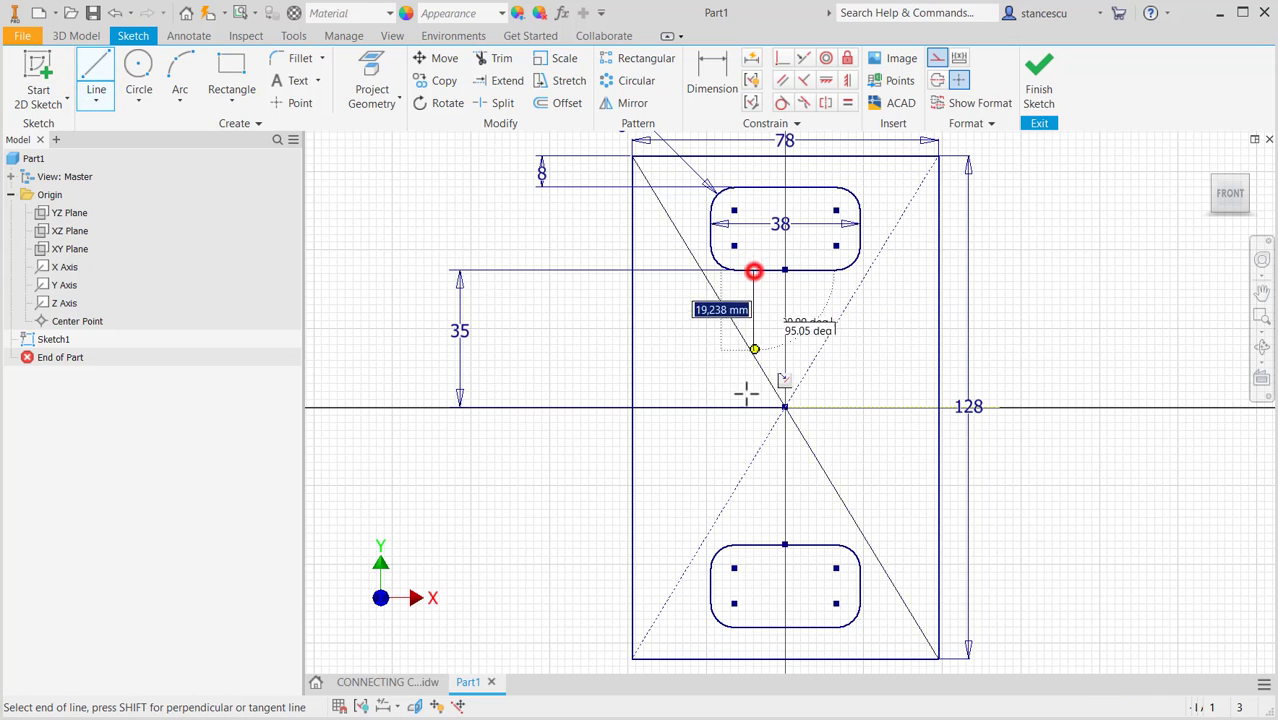
{"action": "left_click", "coordinate": [754, 544]}
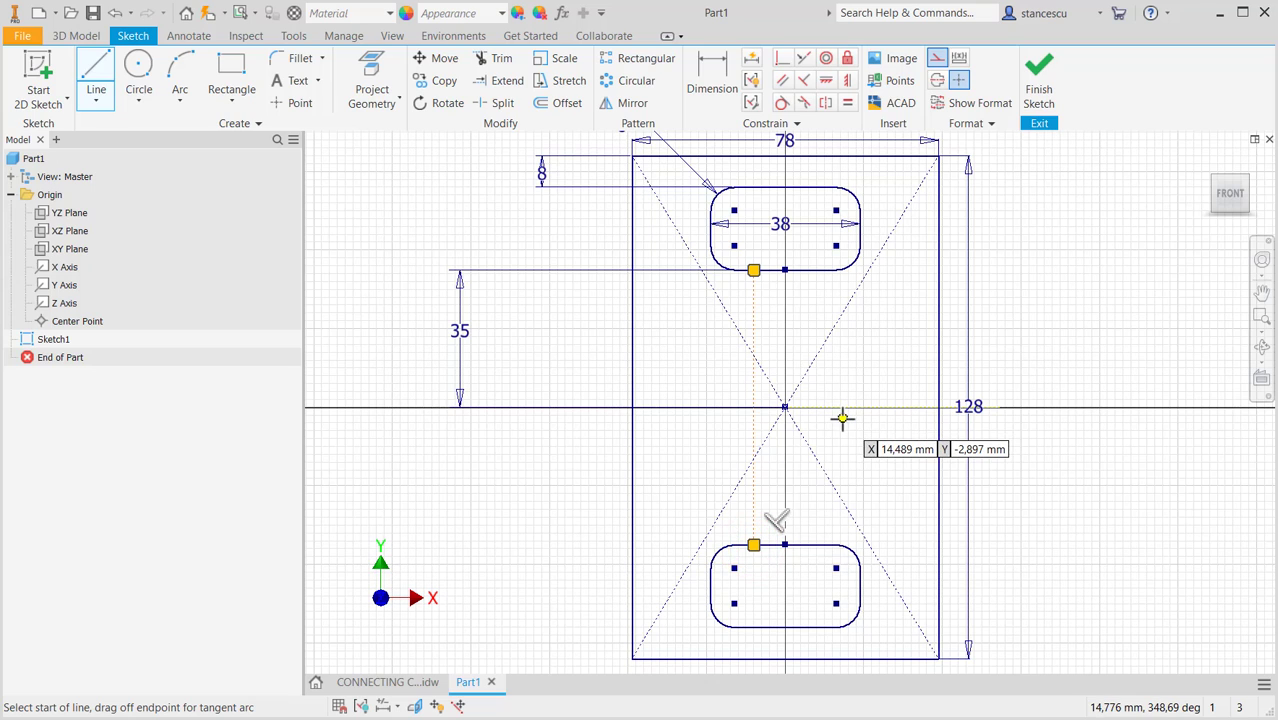
{"action": "key", "text": "Escape"}
{"action": "left_click", "coordinate": [766, 300]}
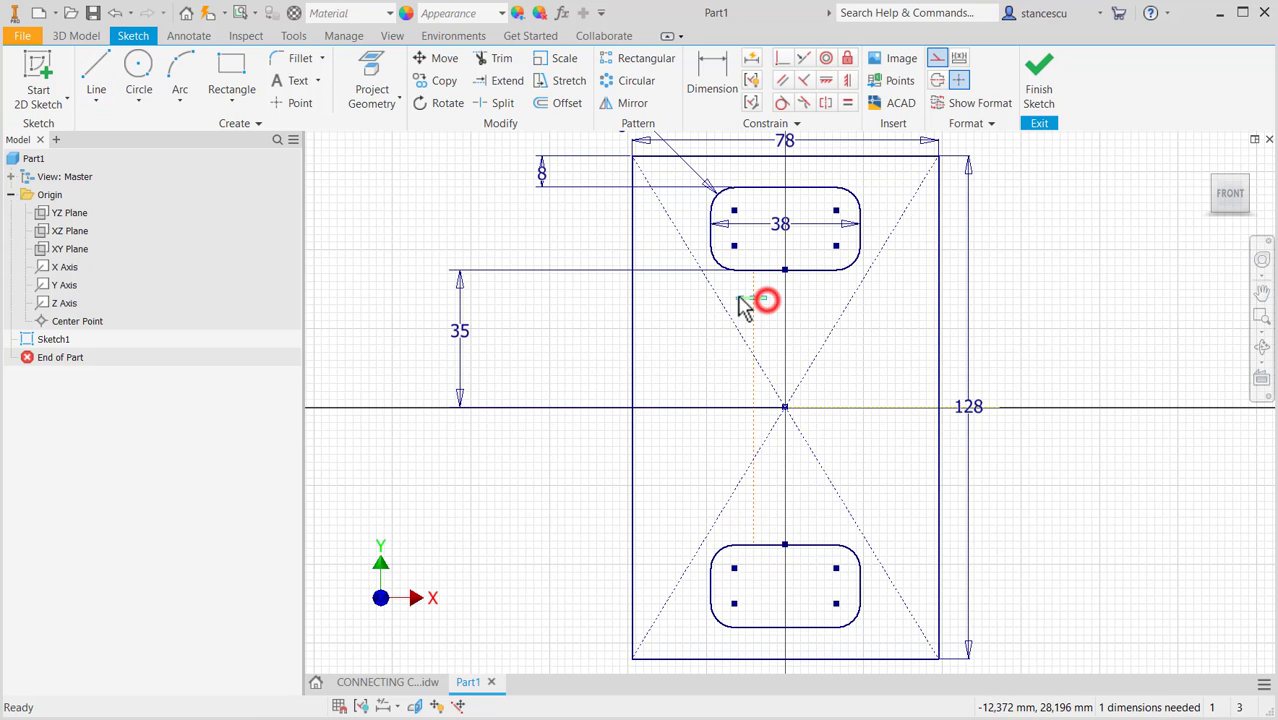
{"action": "left_click", "coordinate": [938, 60]}
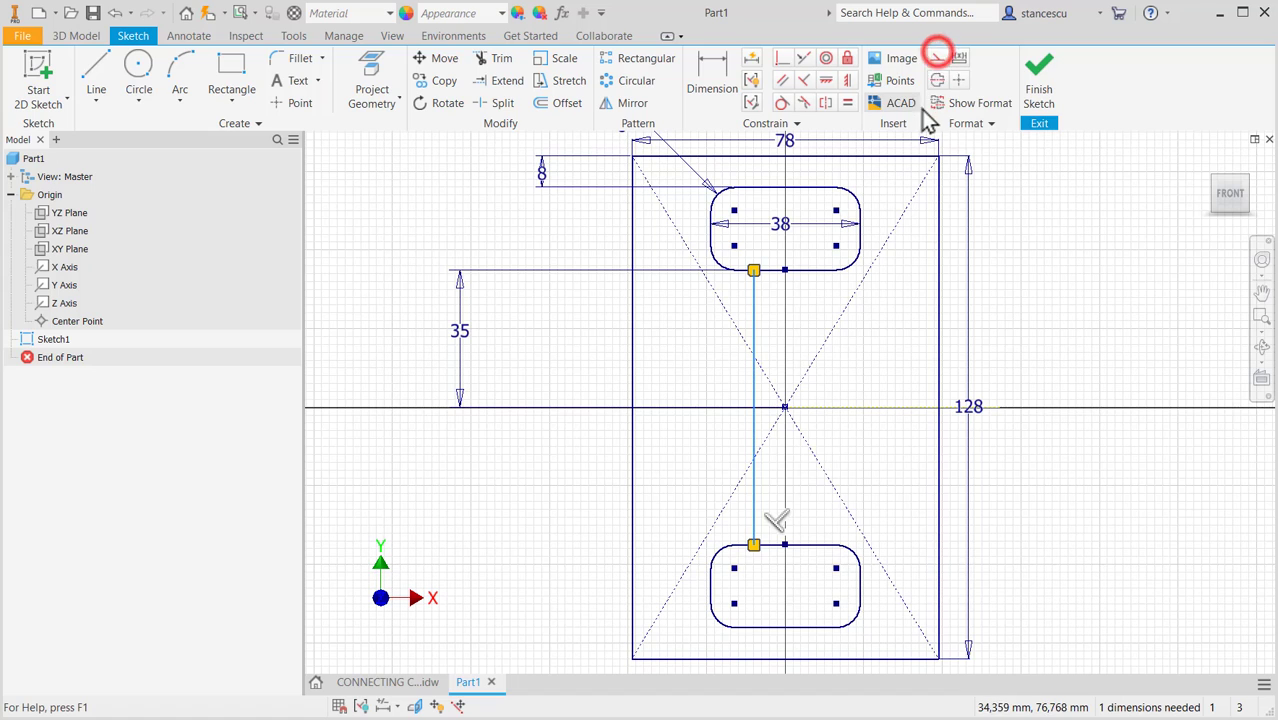
{"action": "left_click", "coordinate": [855, 357]}
{"action": "left_click", "coordinate": [936, 56]}
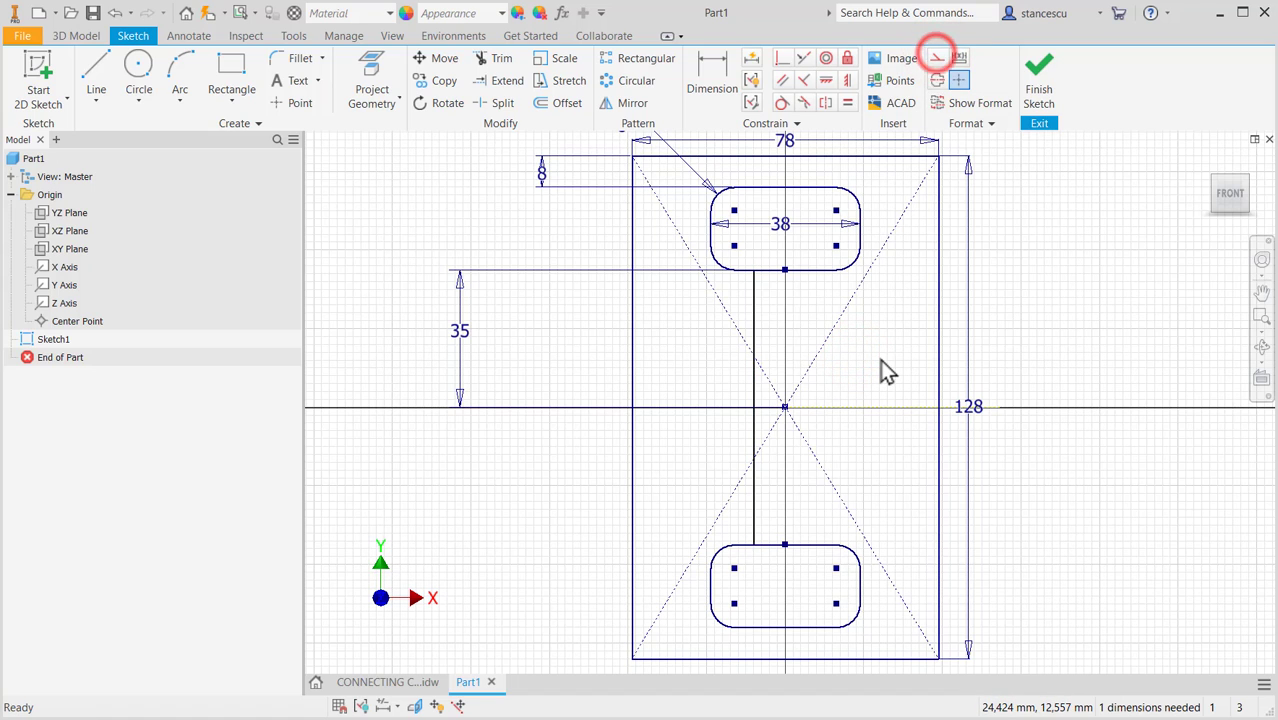
Draw the right 70 mm vertical line joining the top and bottom slots.
{"action": "left_click", "coordinate": [101, 60]}
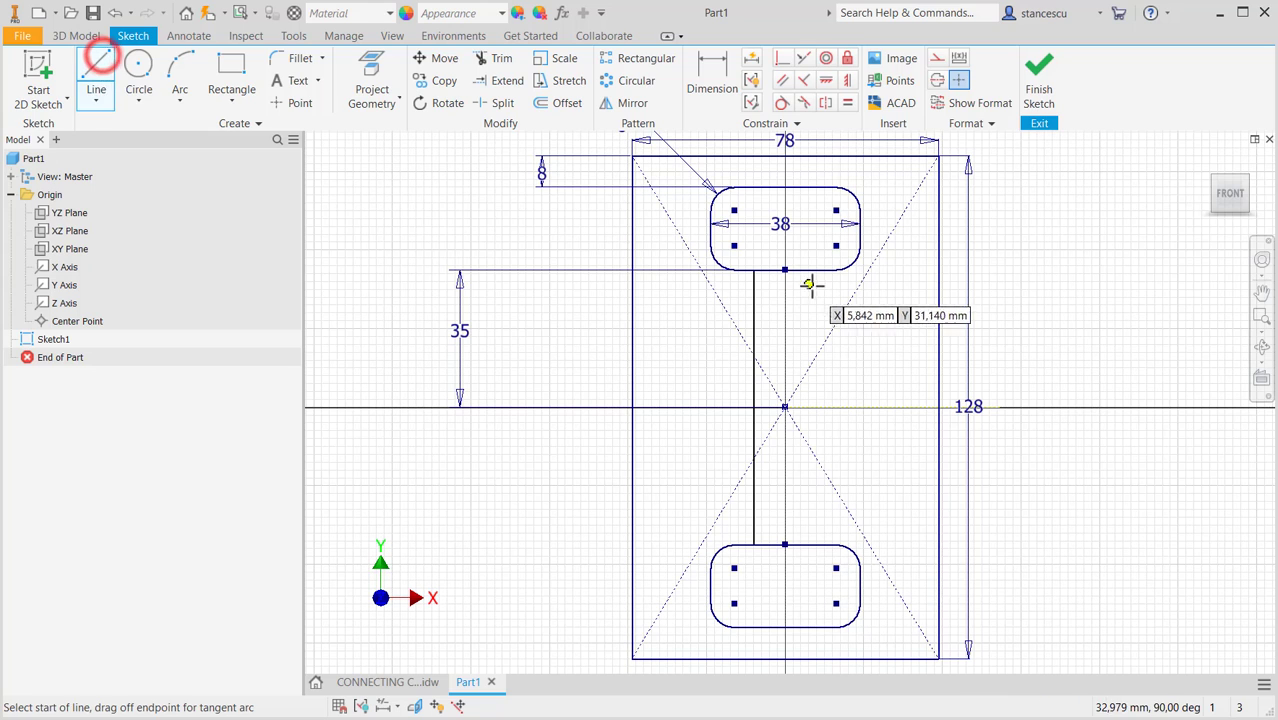
{"action": "left_click", "coordinate": [813, 270]}
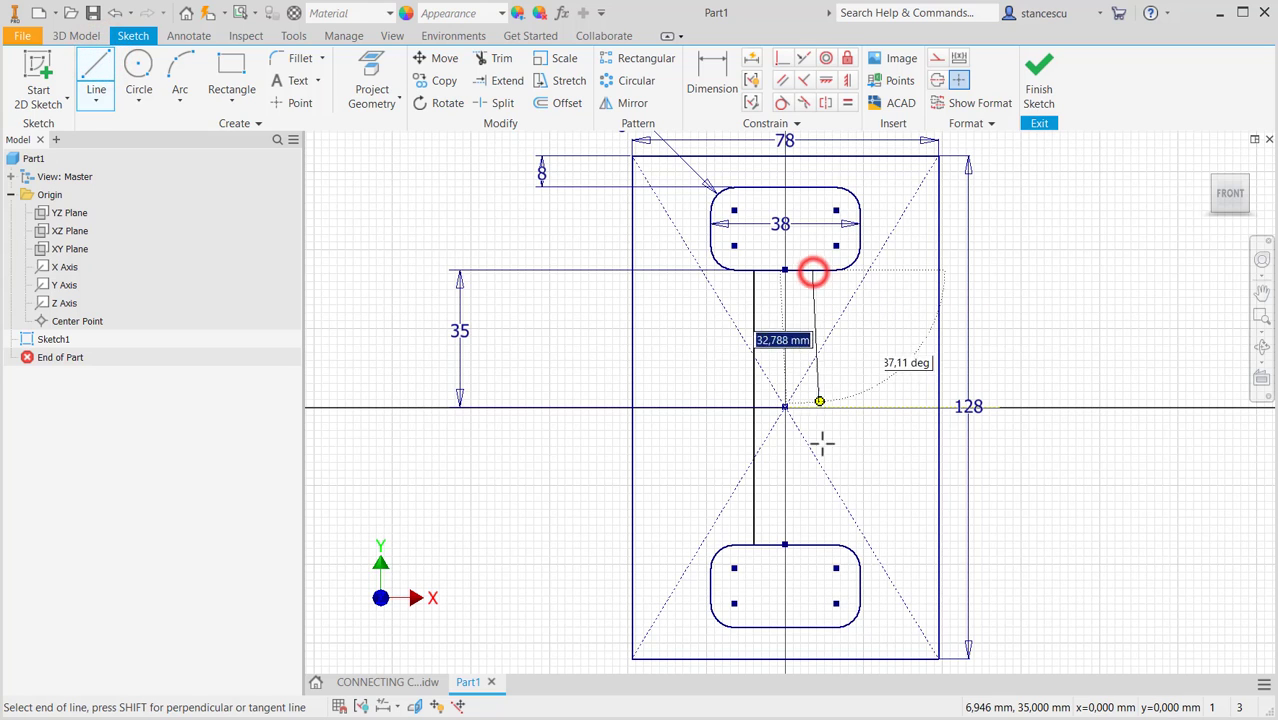
{"action": "left_click", "coordinate": [813, 545]}
{"action": "key", "text": "Escape"}
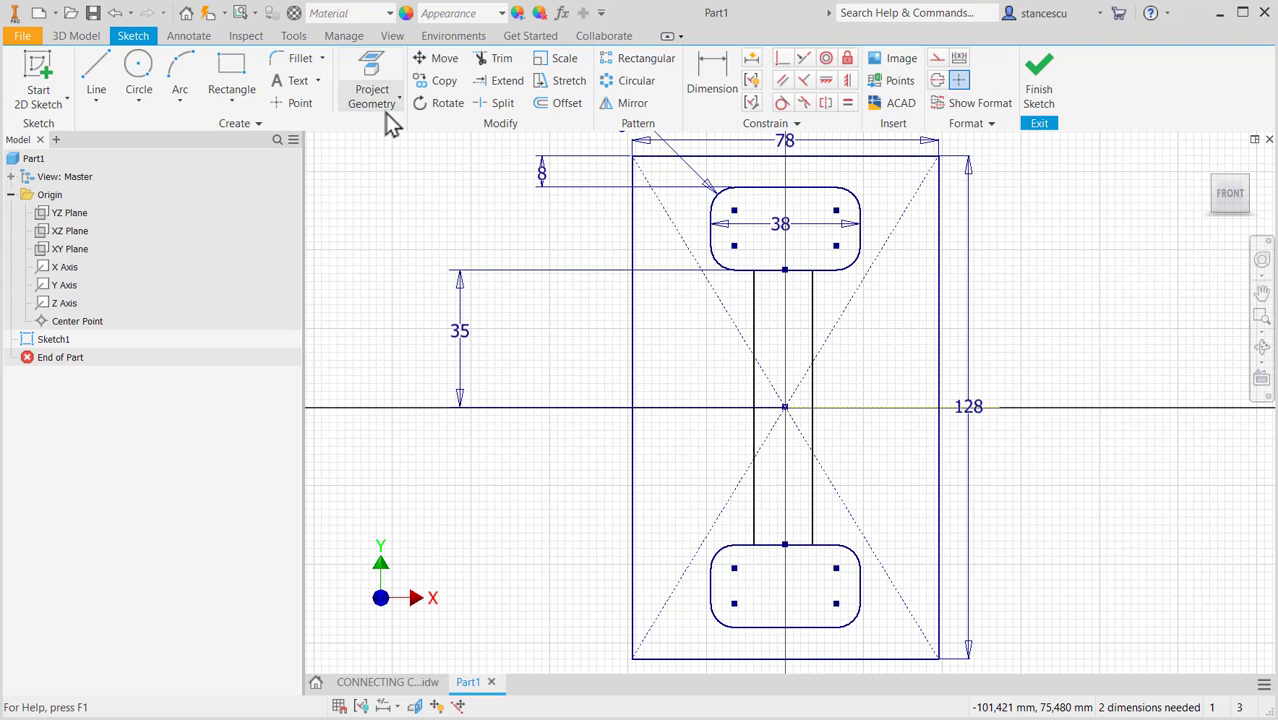
Project the Y axis and make both neck lines symmetric about it.
{"action": "left_click", "coordinate": [373, 64]}
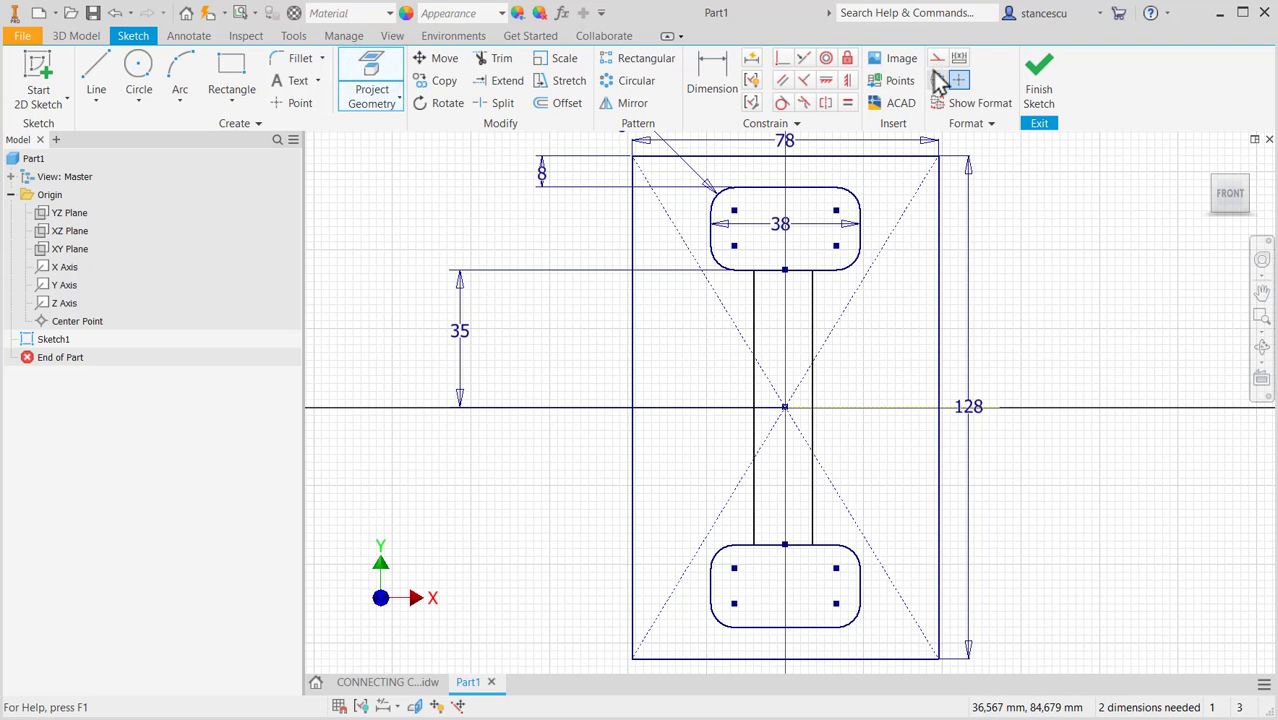
{"action": "left_click", "coordinate": [62, 285]}
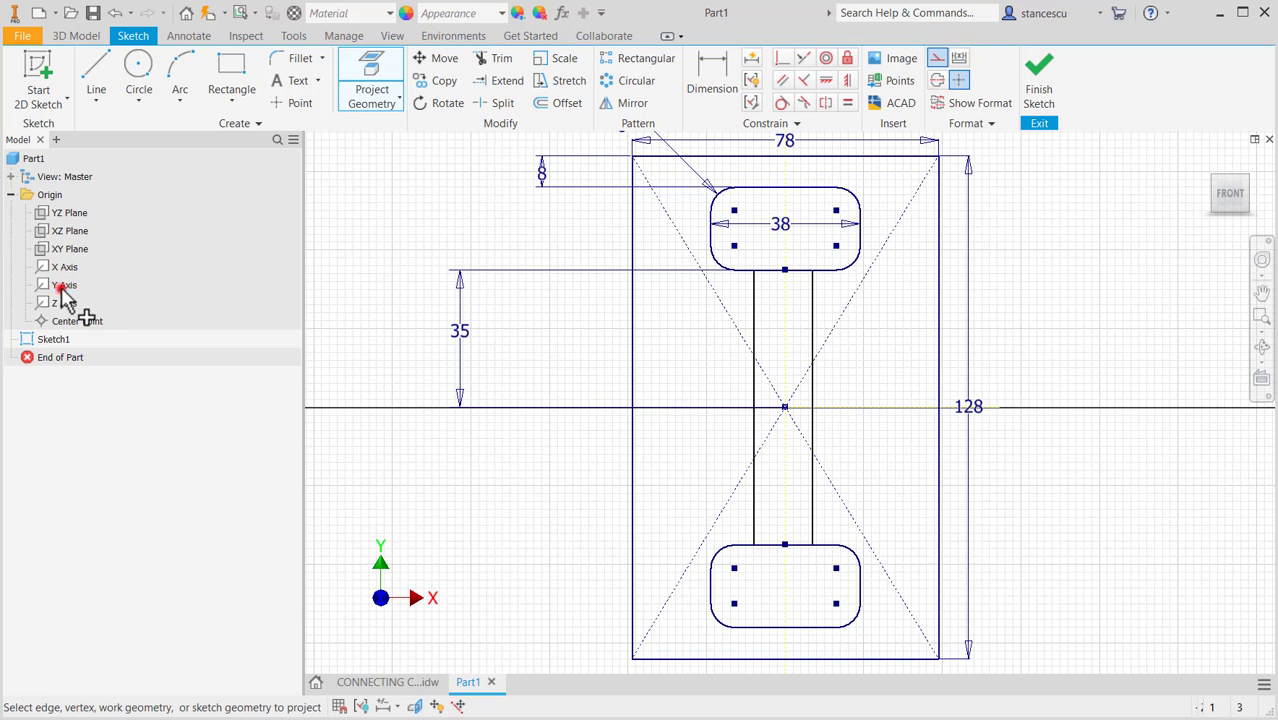
{"action": "left_click", "coordinate": [940, 58]}
{"action": "left_click", "coordinate": [822, 101]}
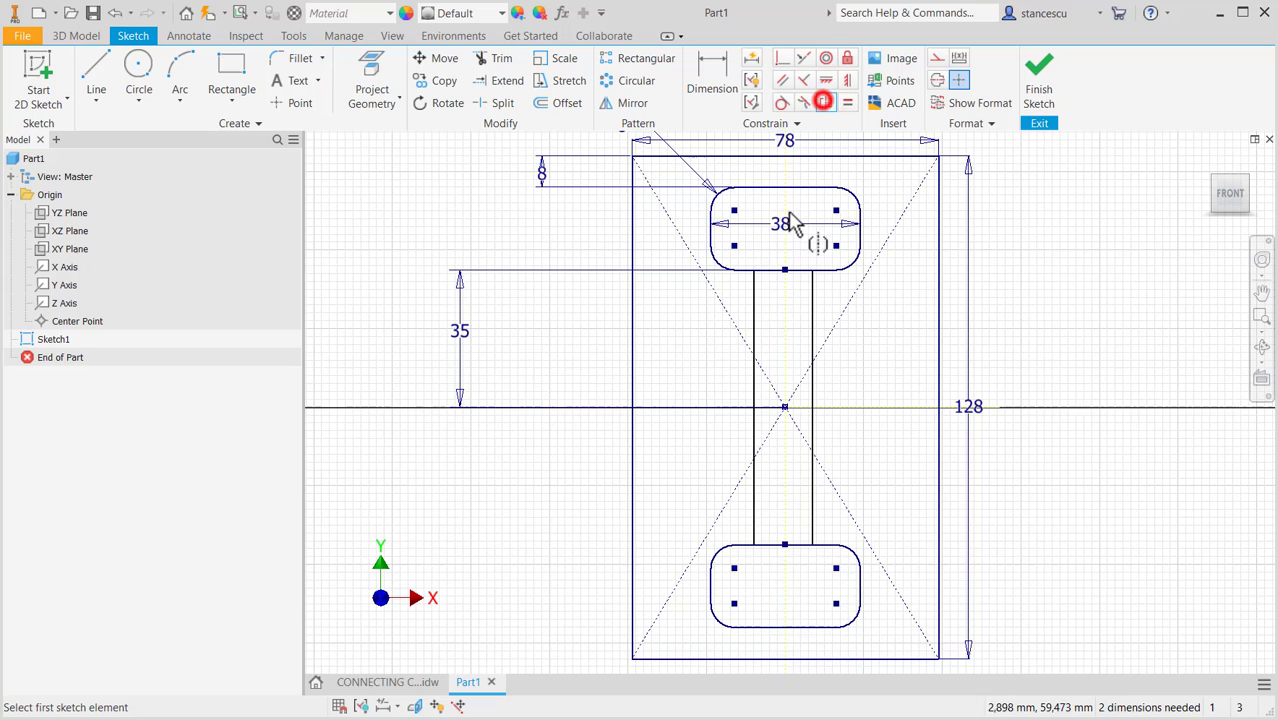
{"action": "left_click", "coordinate": [753, 334]}
{"action": "left_click", "coordinate": [812, 318]}
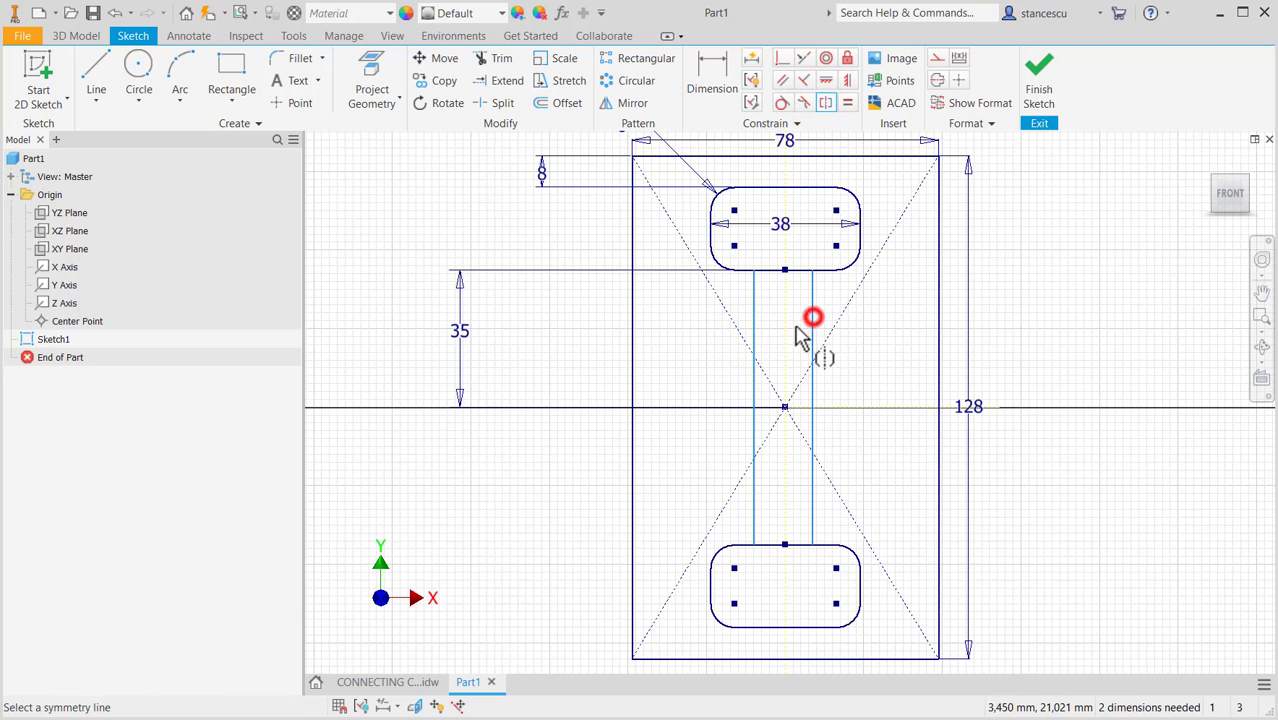
{"action": "left_click", "coordinate": [784, 322]}
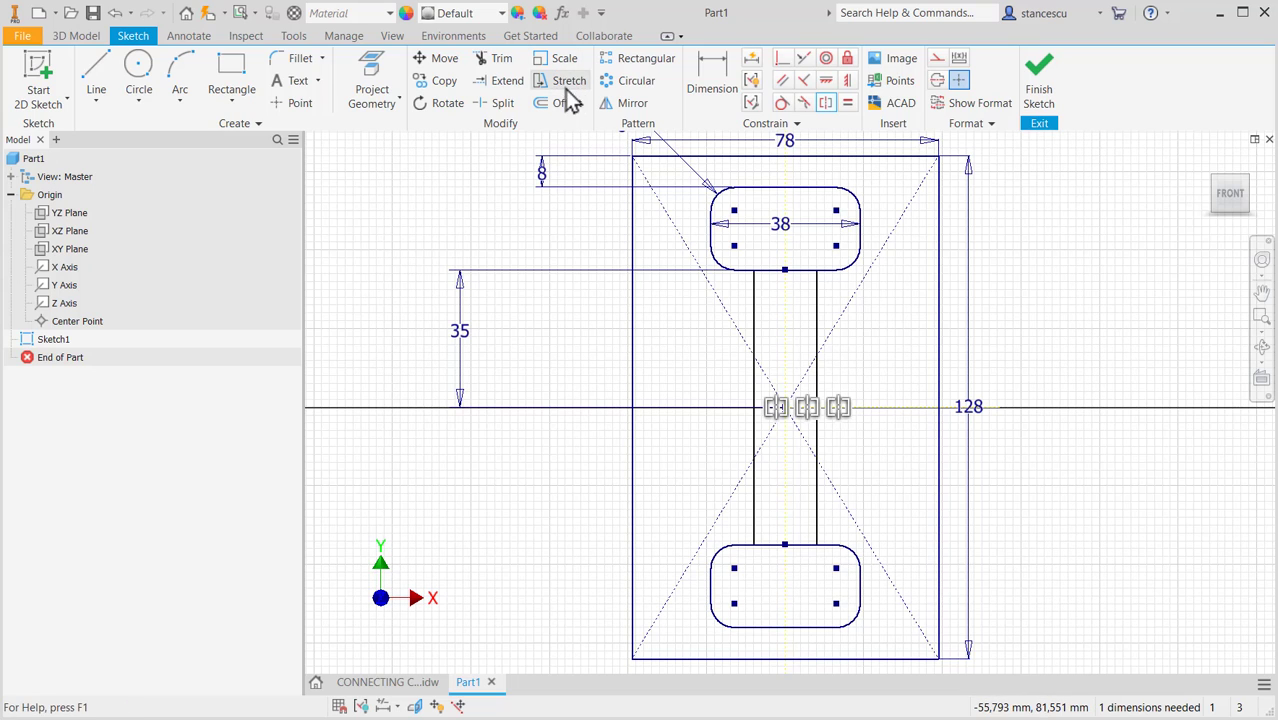
Split the slot edges where the neck lines meet the top and bottom slots.
{"action": "left_click", "coordinate": [498, 104]}
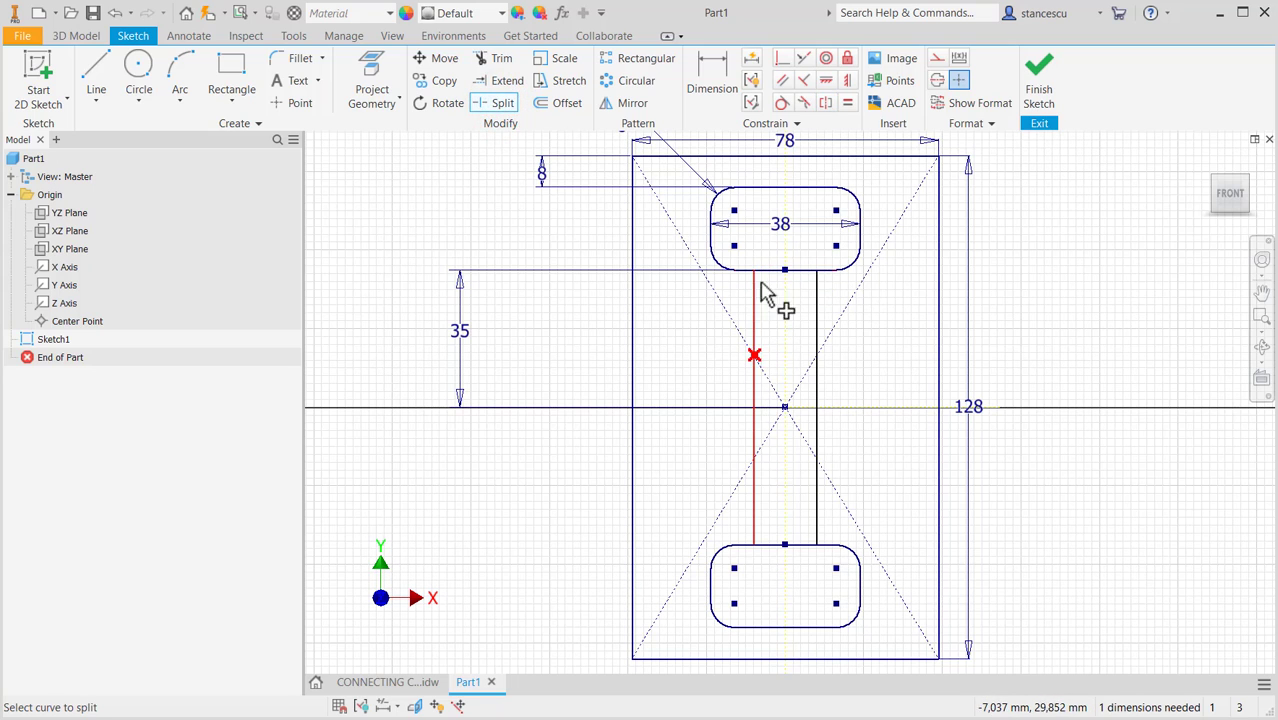
{"action": "left_click", "coordinate": [760, 283]}
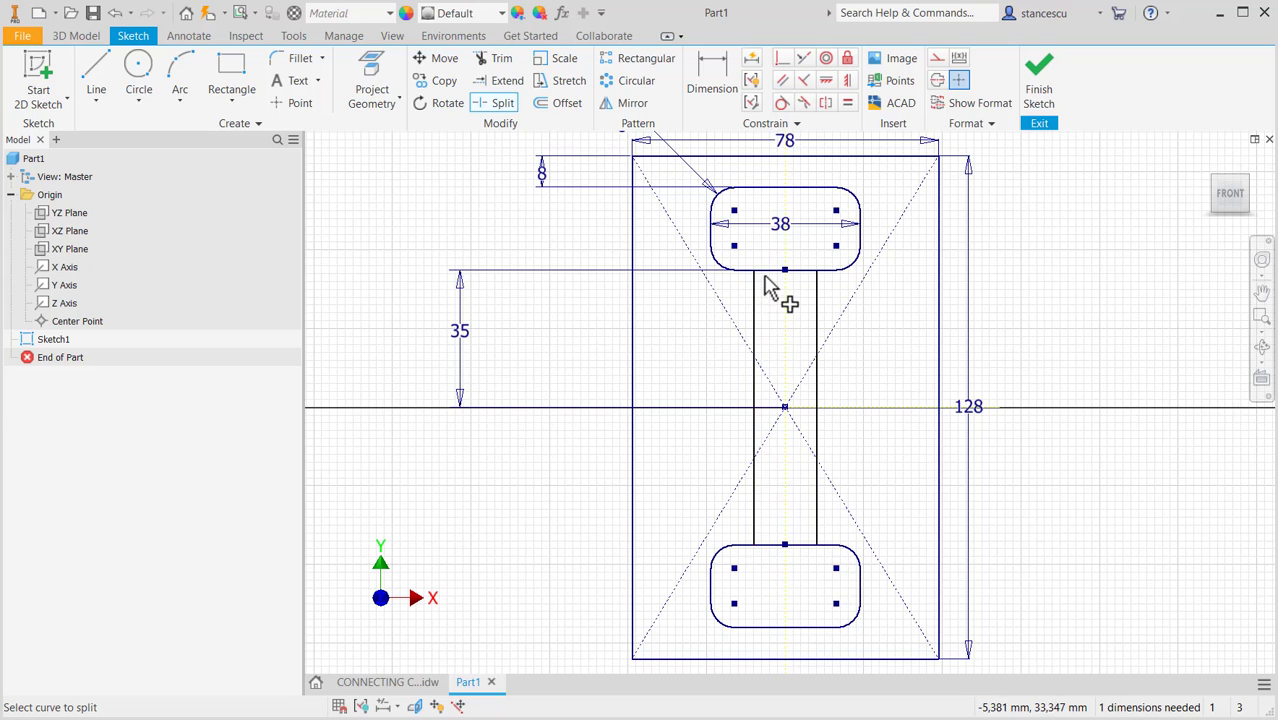
{"action": "left_click", "coordinate": [756, 268]}
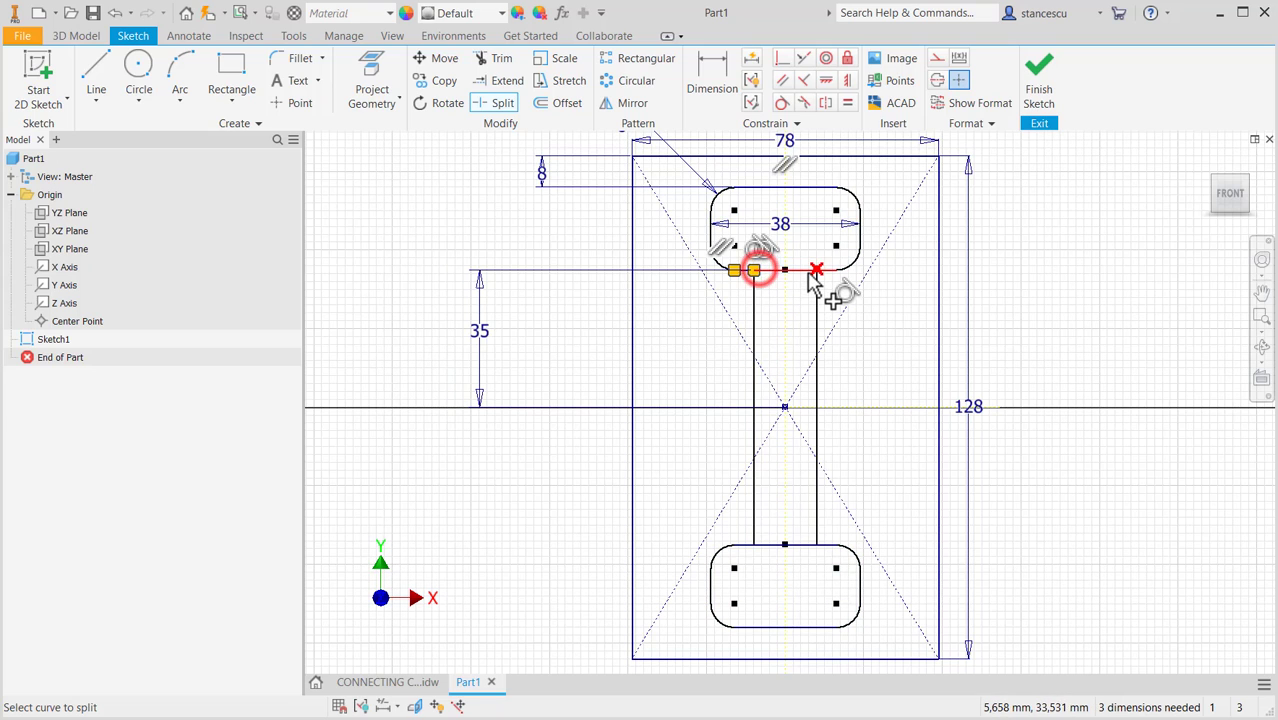
{"action": "left_click", "coordinate": [810, 271]}
{"action": "left_click", "coordinate": [755, 545]}
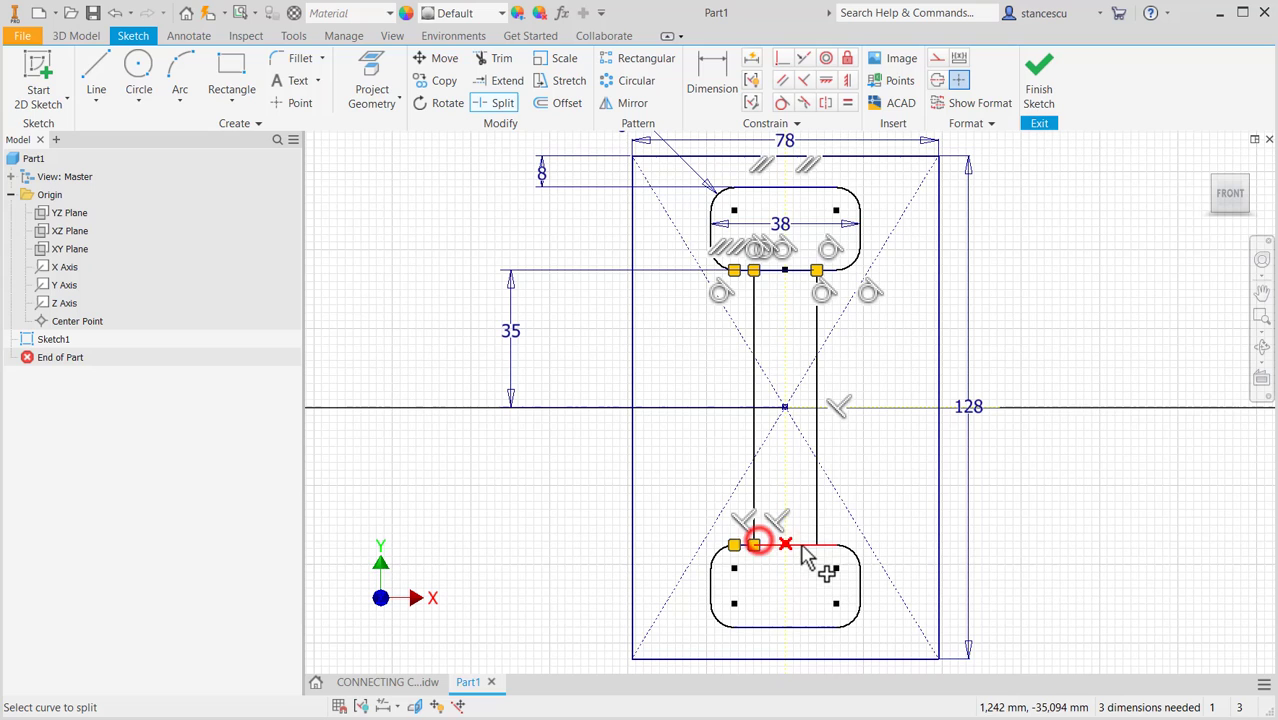
{"action": "left_click", "coordinate": [816, 545]}
{"action": "key", "text": "Escape"}
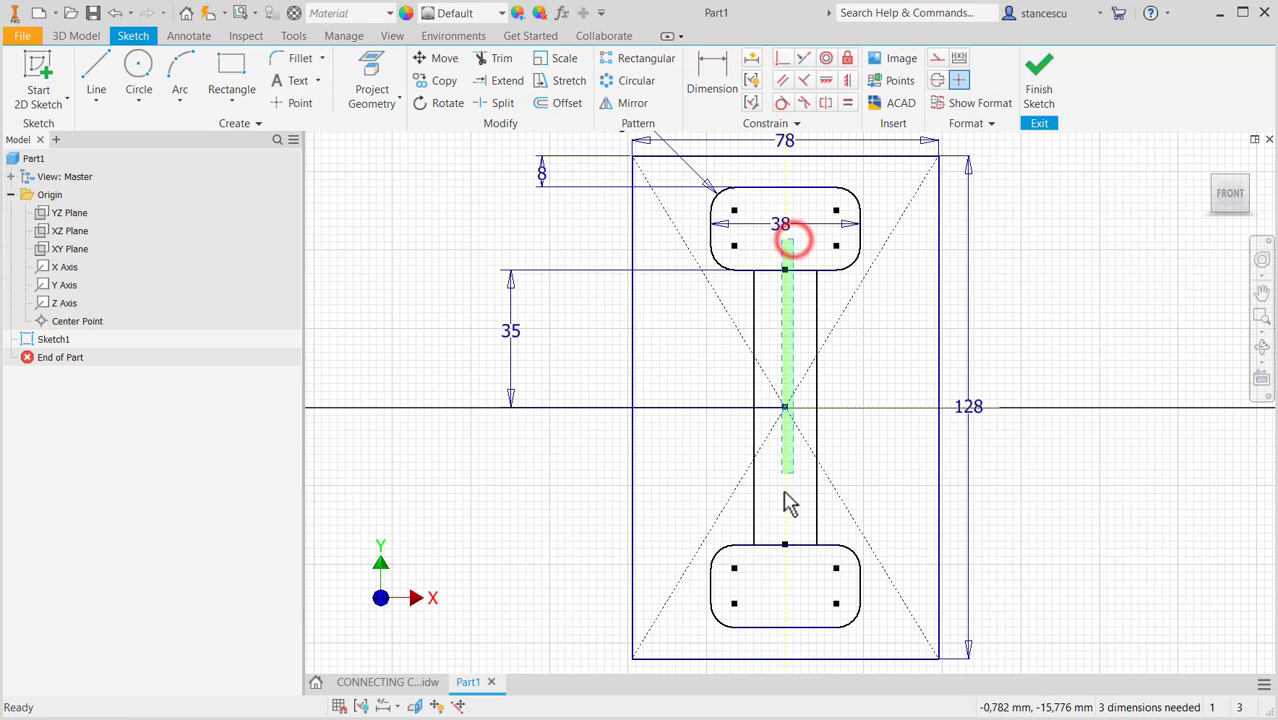
{"action": "key", "text": "F8"}
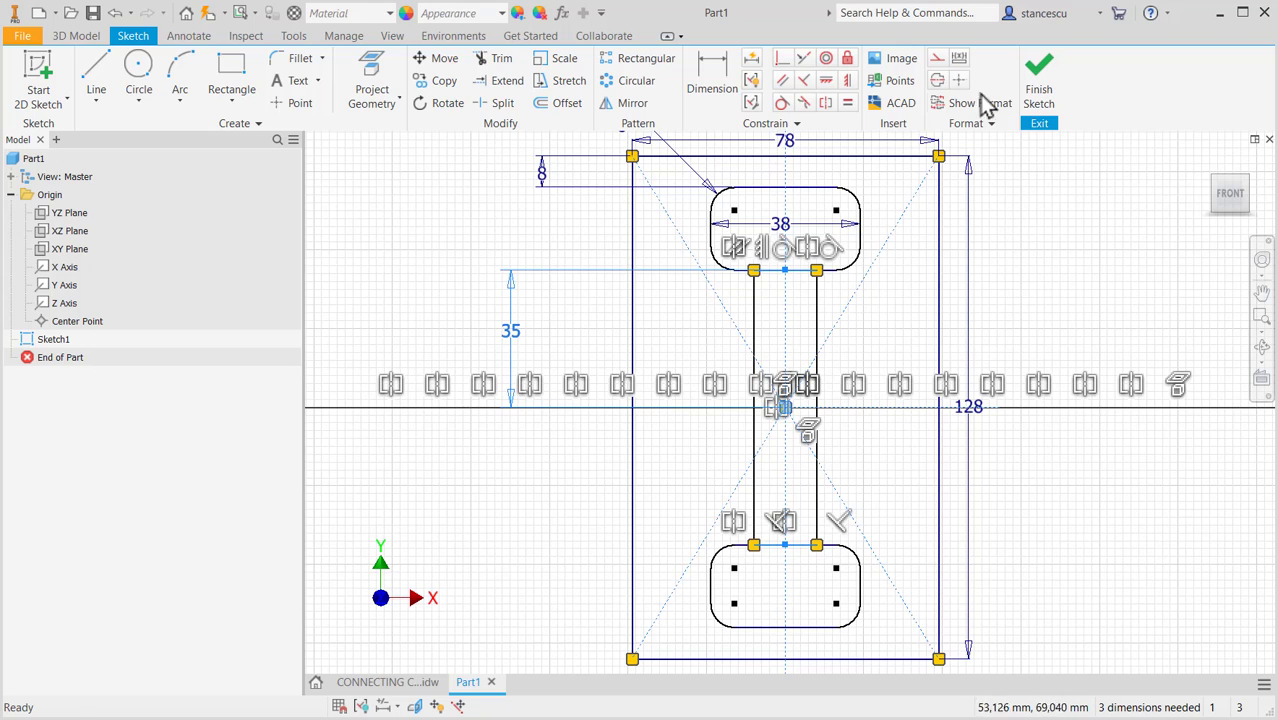
{"action": "left_click", "coordinate": [936, 58]}
{"action": "left_click", "coordinate": [1057, 268]}
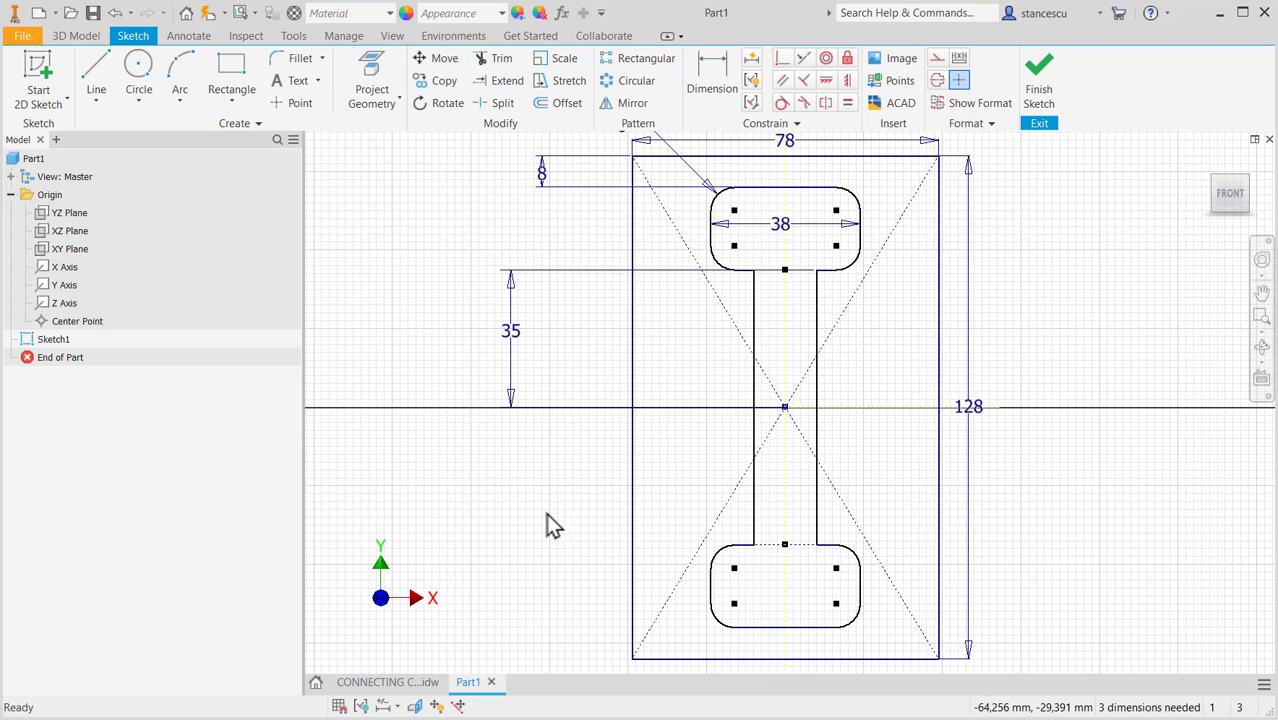
Dimension the gap between the two neck lines as 26 mm.
{"action": "left_click", "coordinate": [714, 77]}
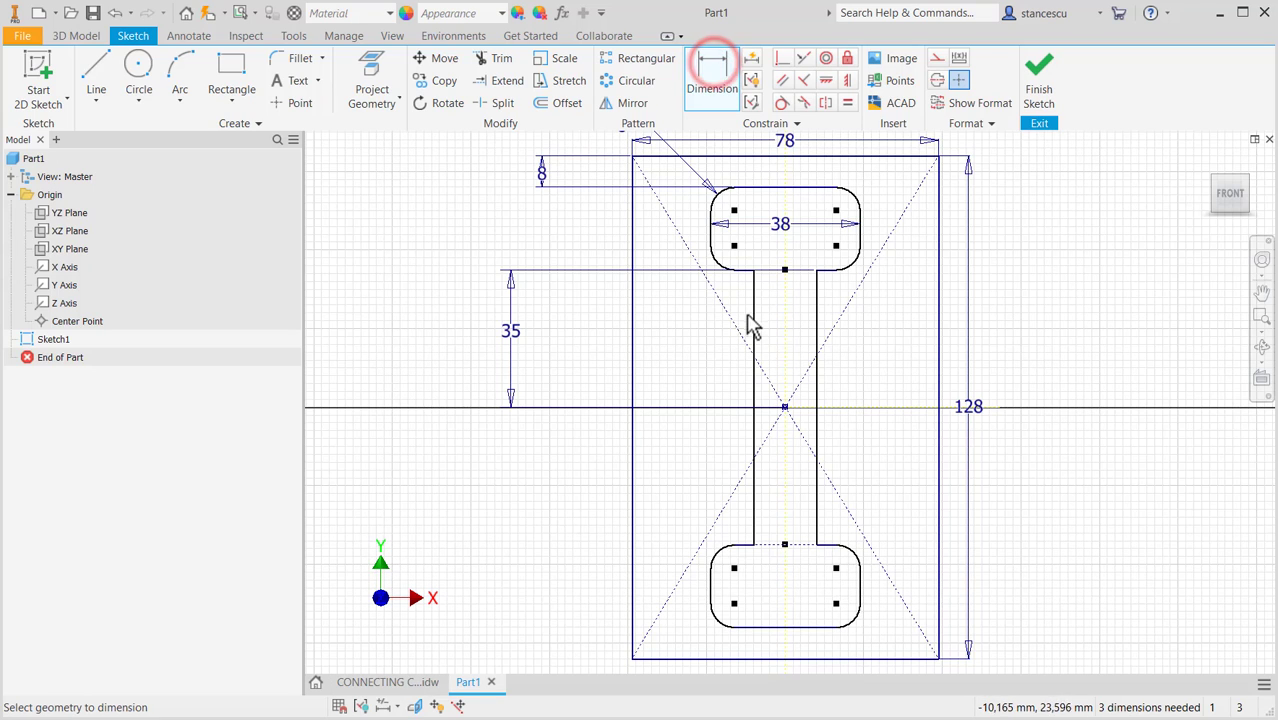
{"action": "left_click", "coordinate": [753, 310]}
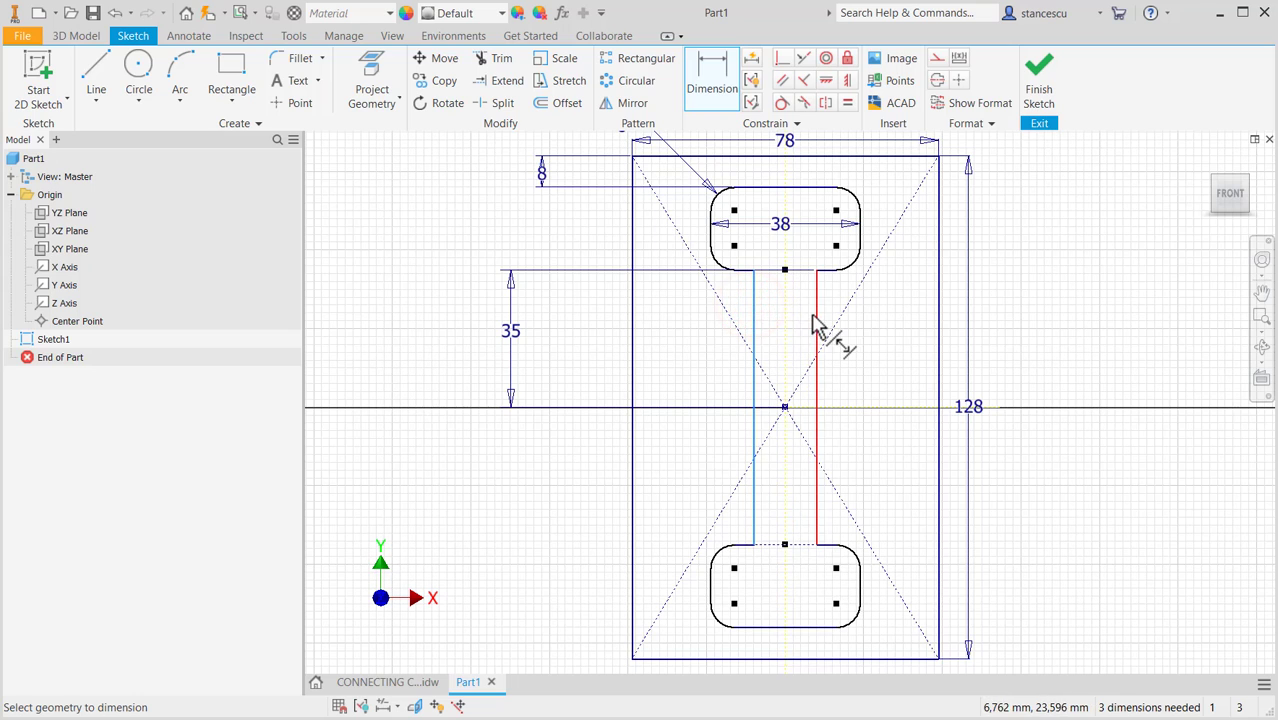
{"action": "left_click", "coordinate": [812, 312]}
{"action": "left_click", "coordinate": [785, 316]}
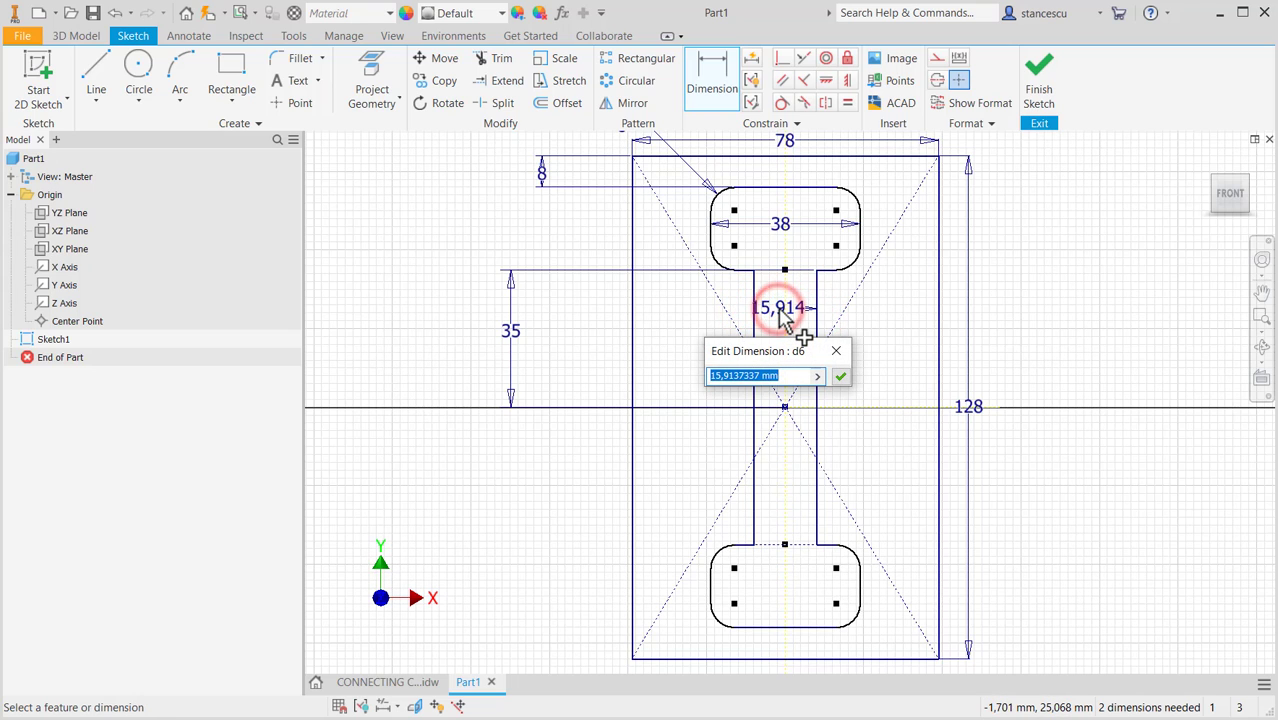
{"action": "type", "text": "26"}
{"action": "key", "text": "Return"}
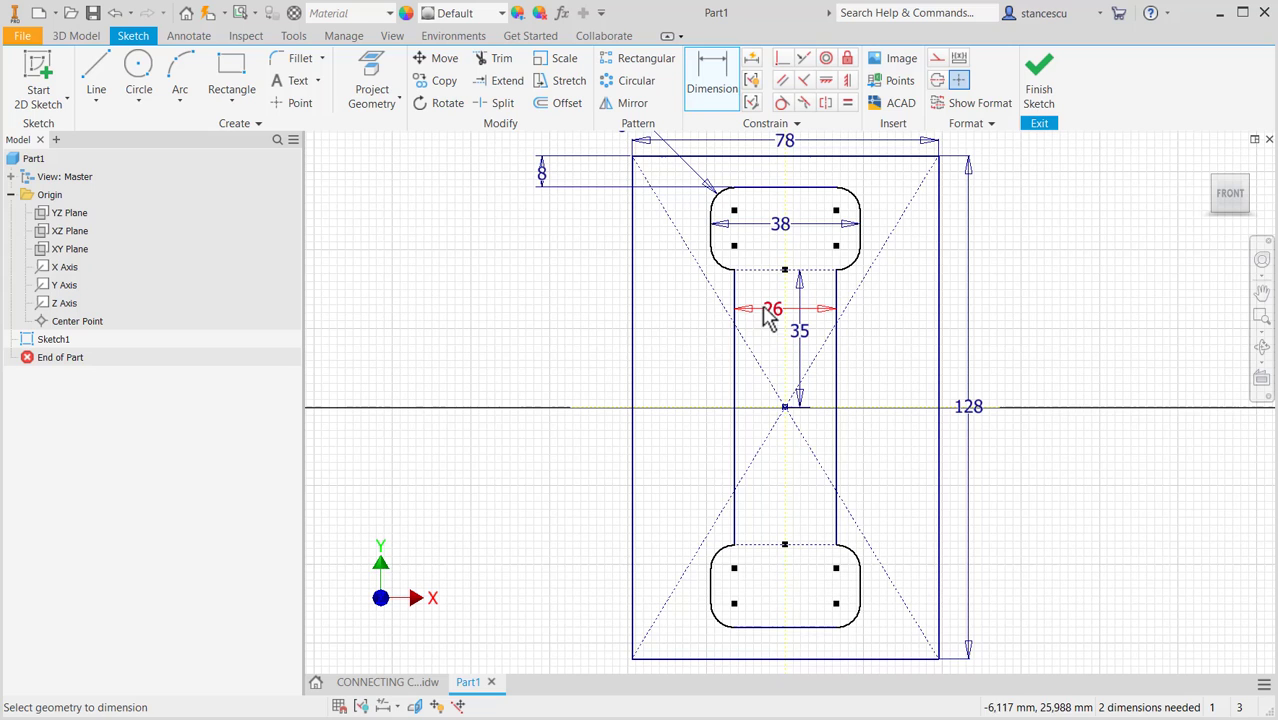
{"action": "key", "text": "Escape"}
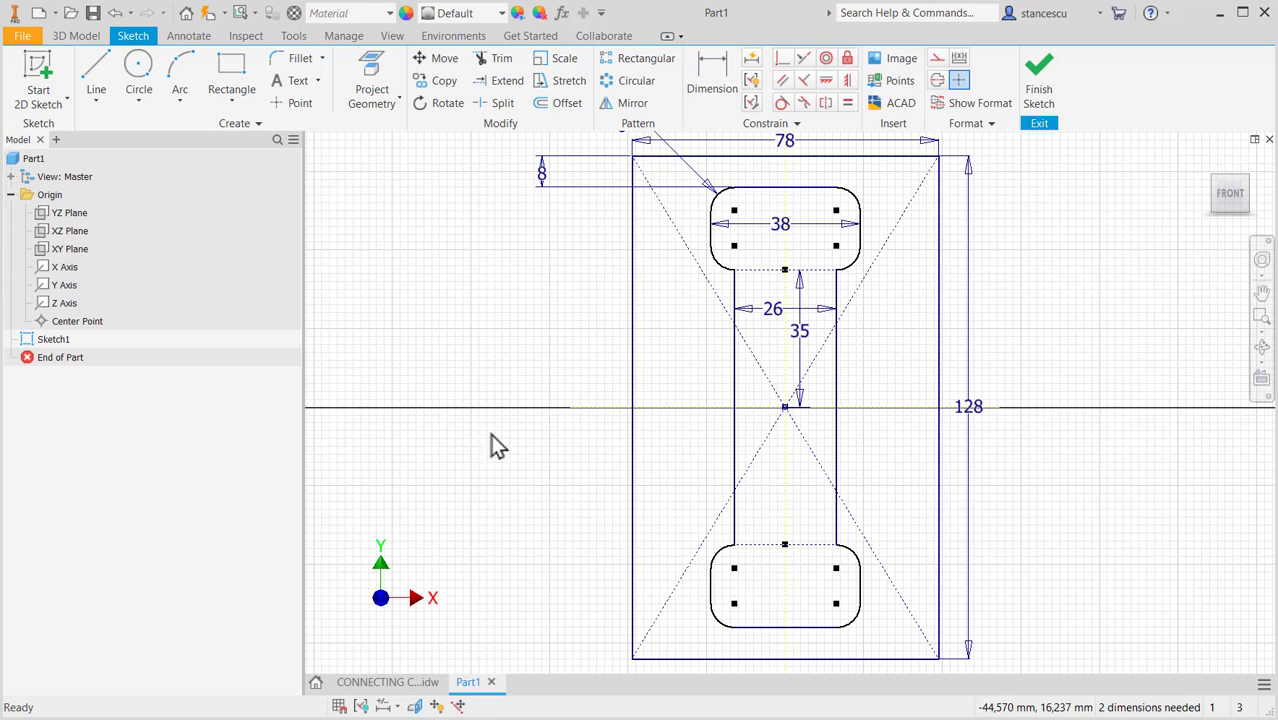
Change the outer rectangle's 78 mm width dimension to 54 mm.
{"action": "left_click", "coordinate": [385, 682]}
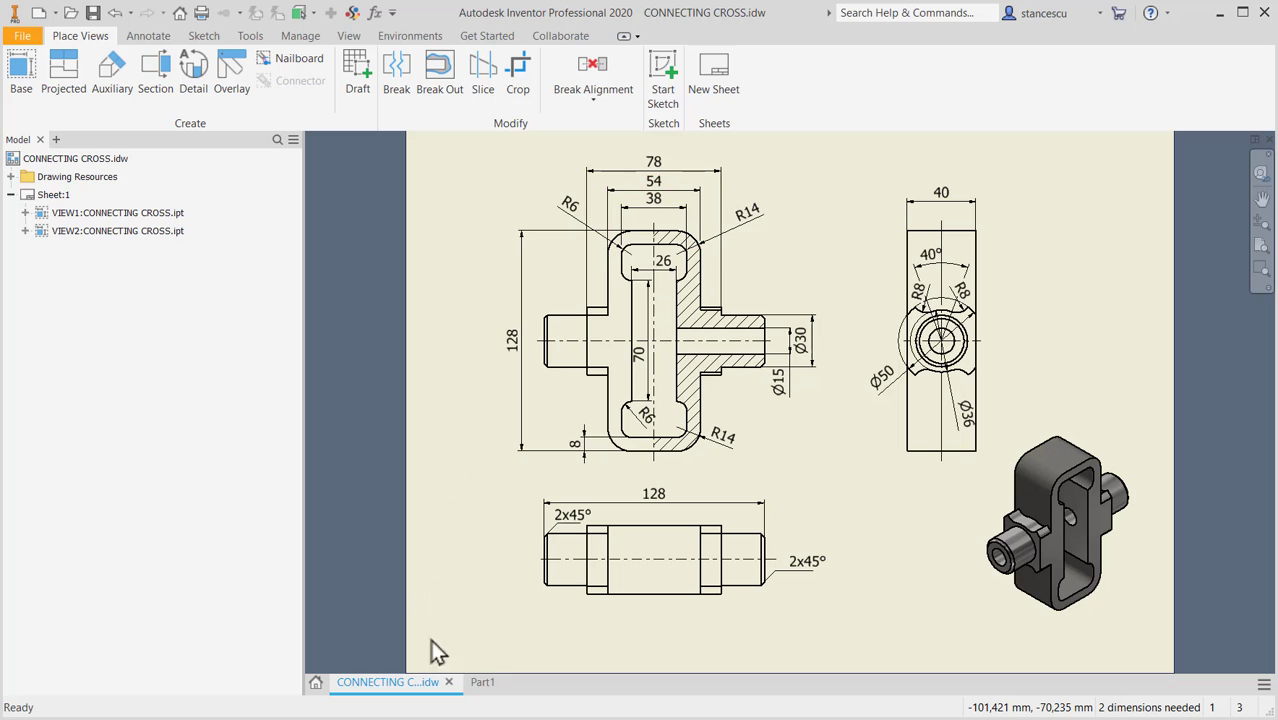
{"action": "left_click", "coordinate": [485, 682]}
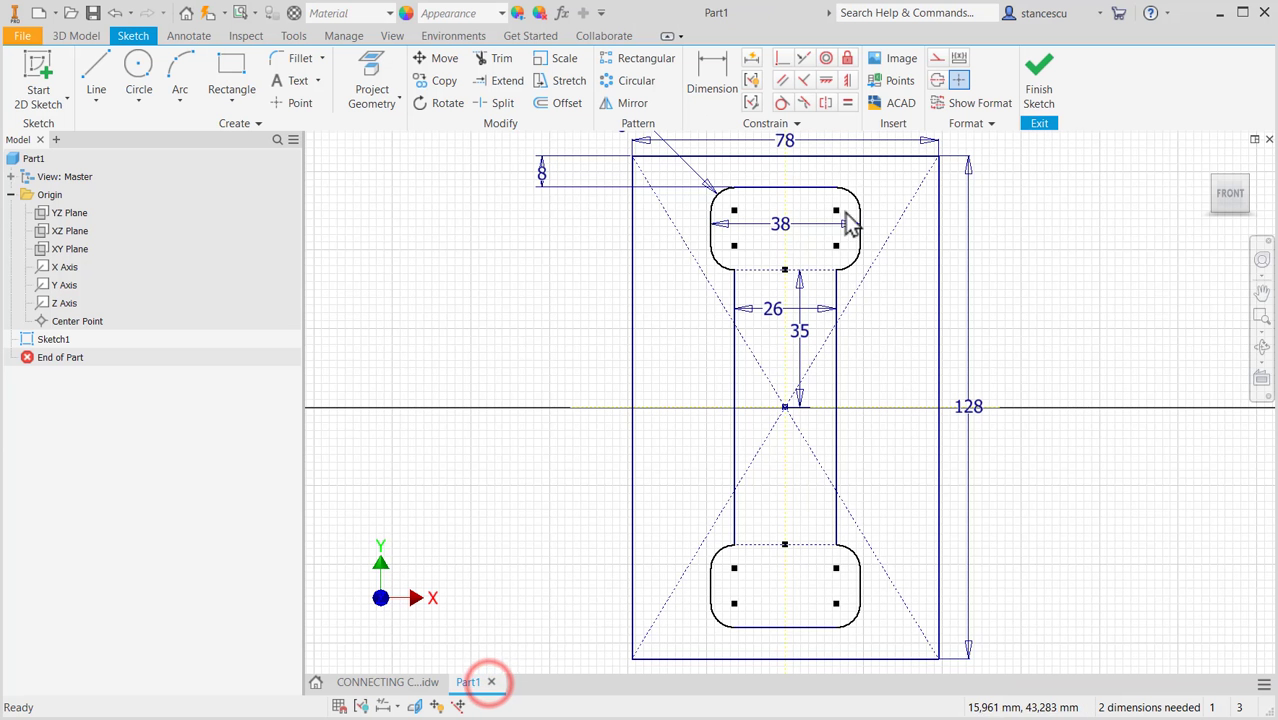
{"action": "left_click", "coordinate": [786, 142]}
{"action": "double_click", "coordinate": [786, 142]}
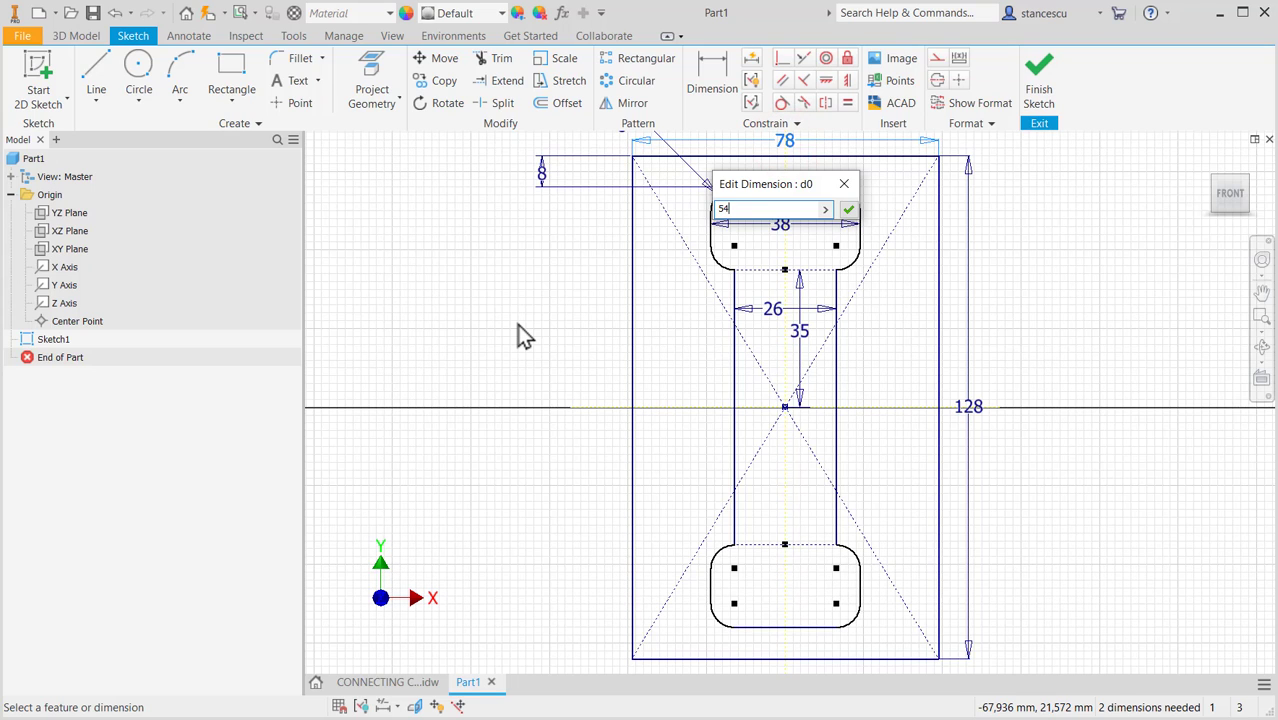
{"action": "key", "text": "Return"}
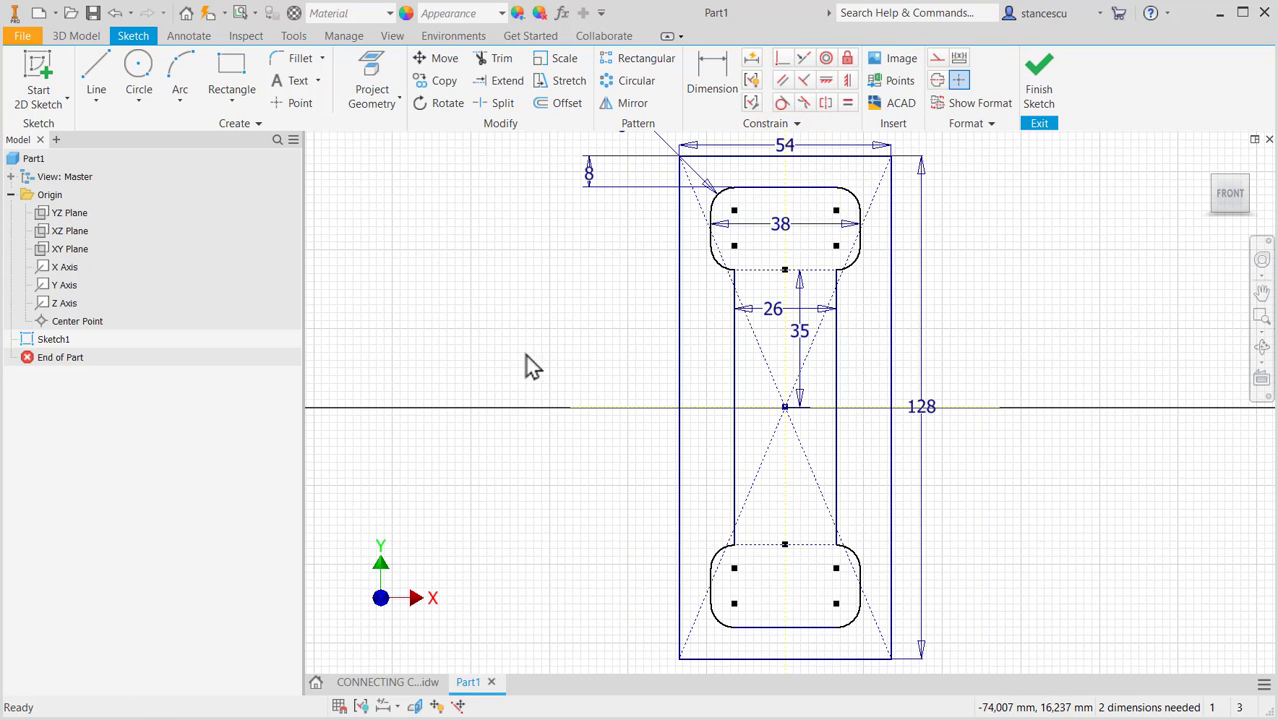
Finish the sketch and extrude the frame profile symmetrically 40 mm as Extrusion1.
{"action": "left_click", "coordinate": [1045, 88]}
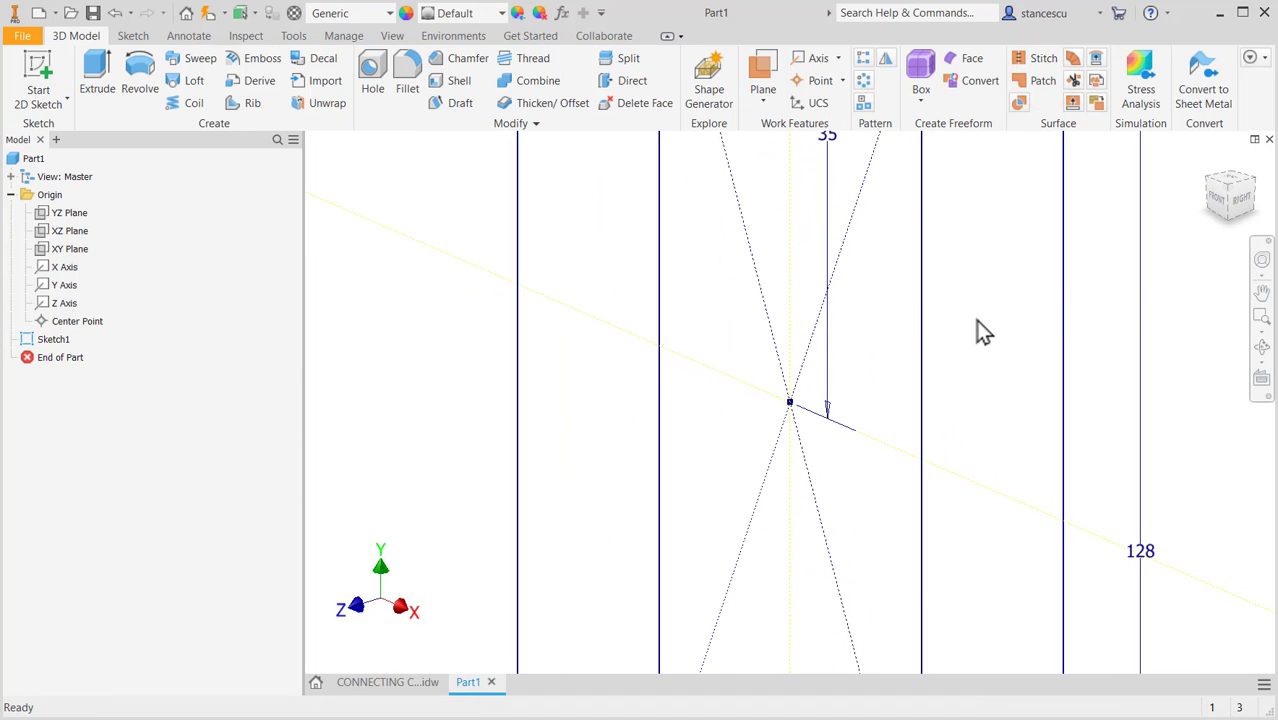
{"action": "key", "text": "F6"}
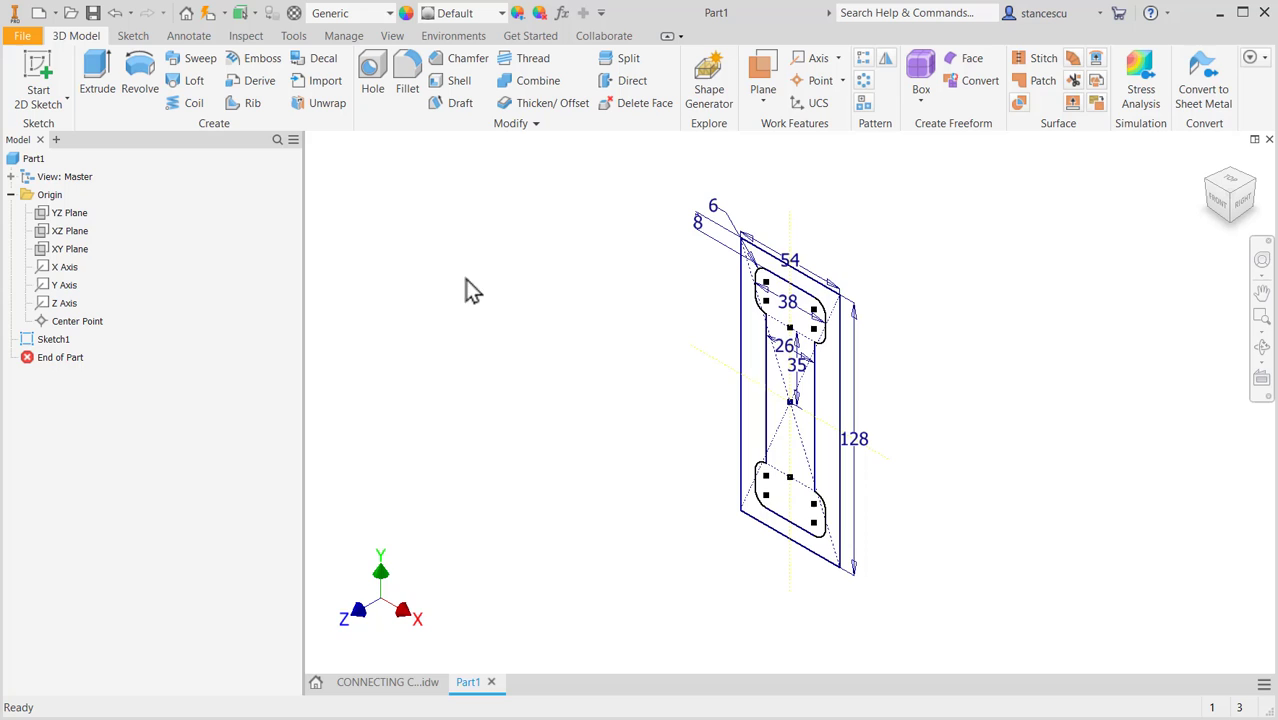
{"action": "left_click", "coordinate": [97, 66]}
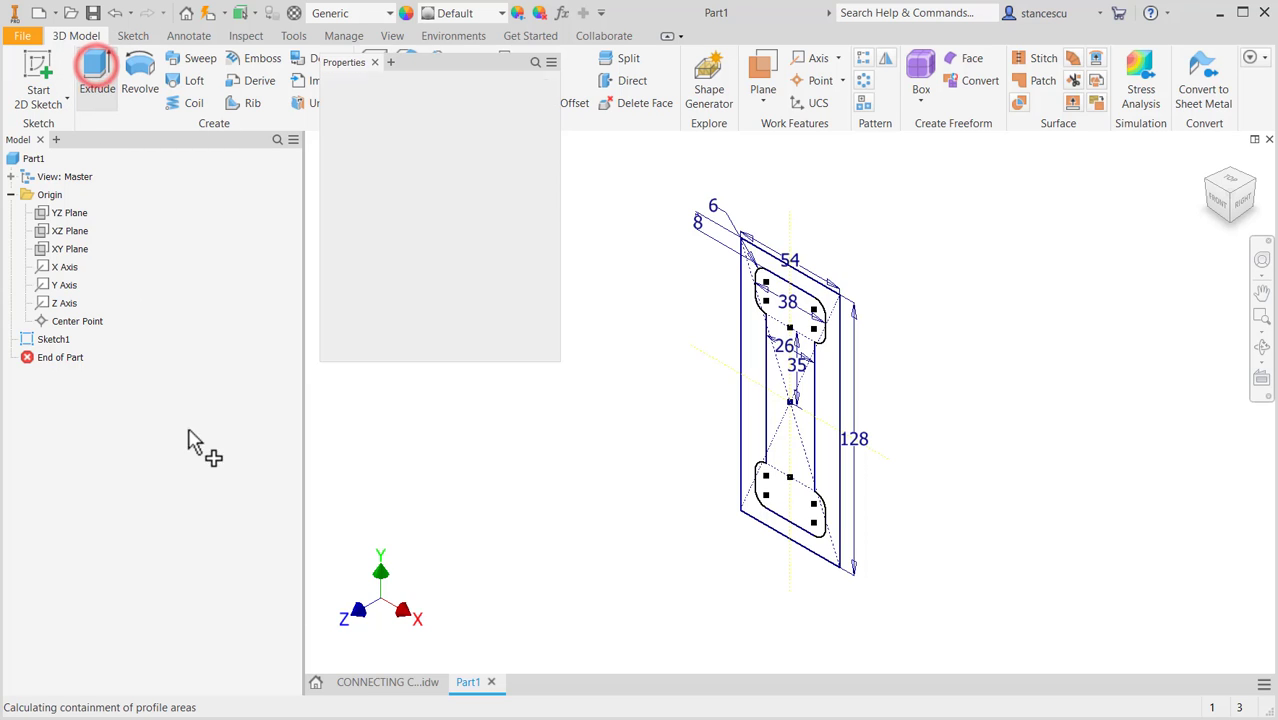
{"action": "left_click", "coordinate": [822, 553]}
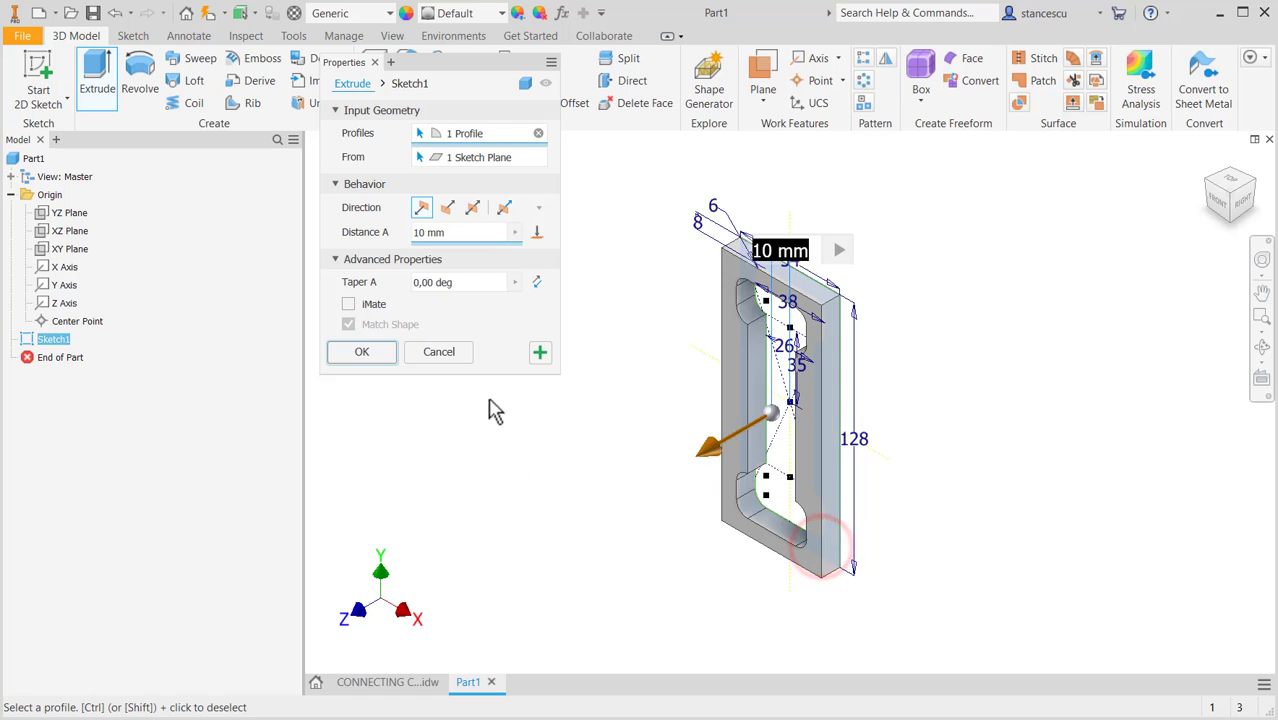
{"action": "left_click", "coordinate": [474, 209]}
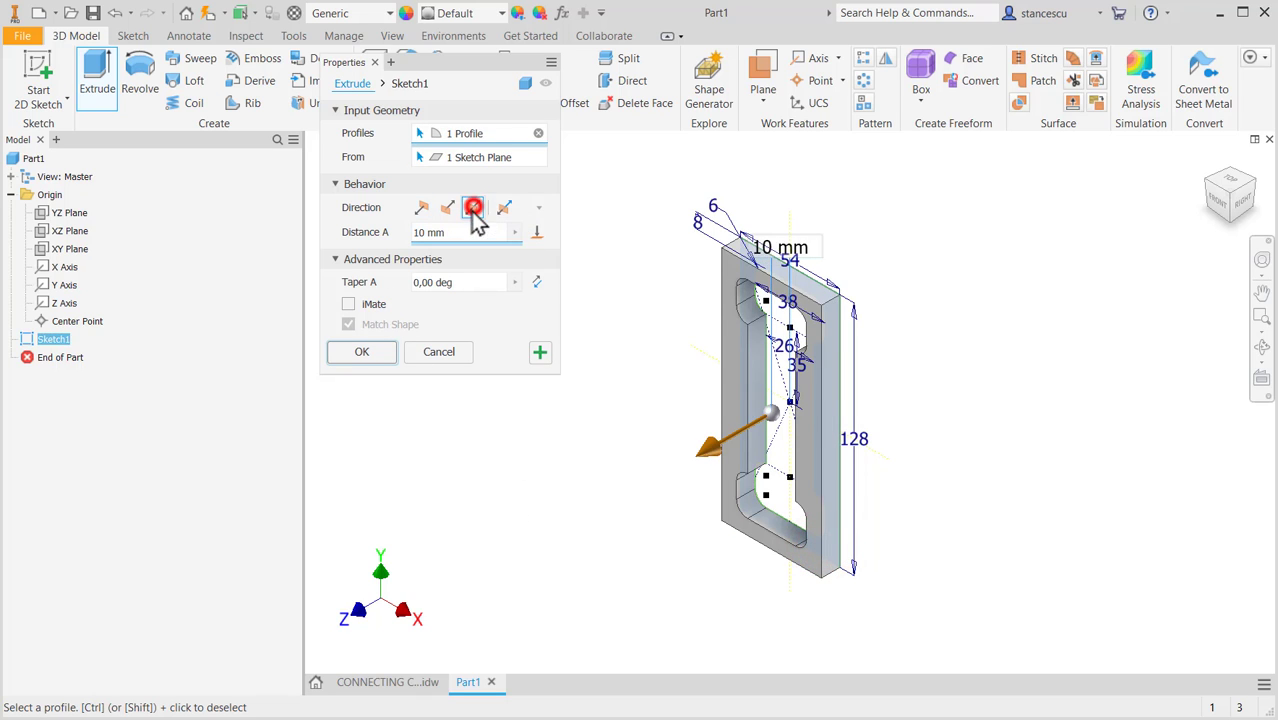
{"action": "left_click", "coordinate": [389, 686]}
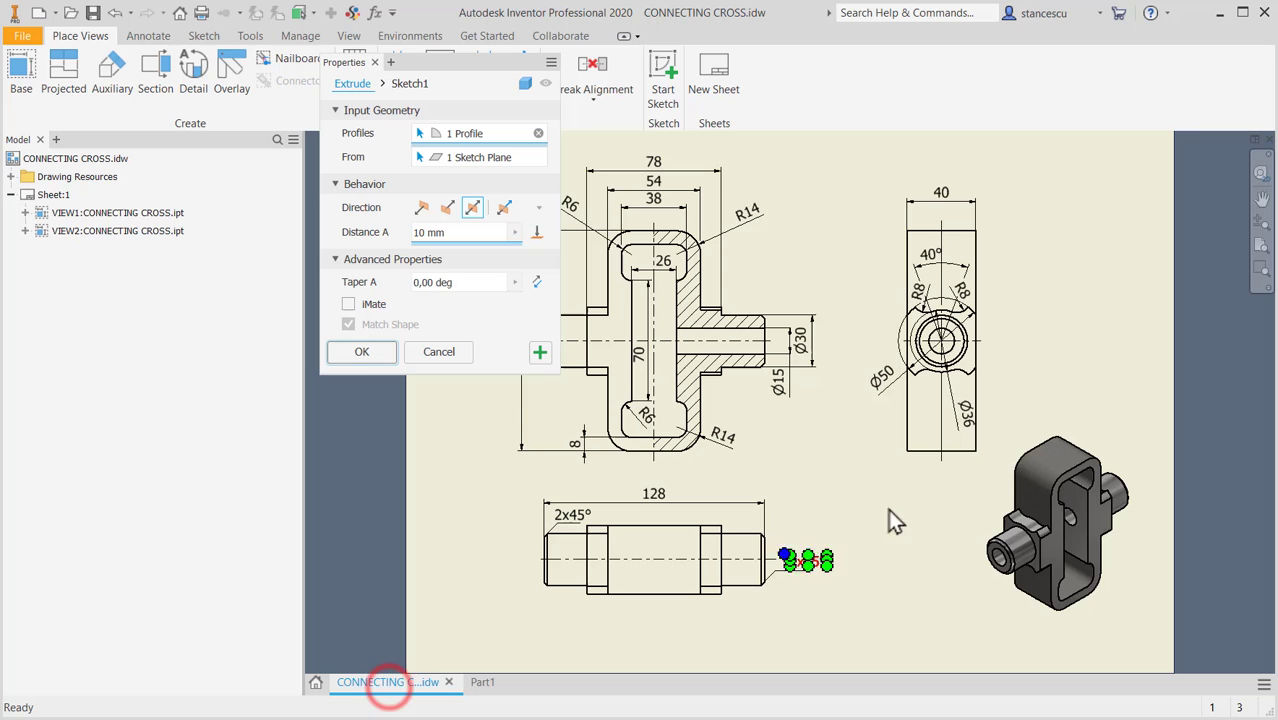
{"action": "left_click", "coordinate": [482, 684]}
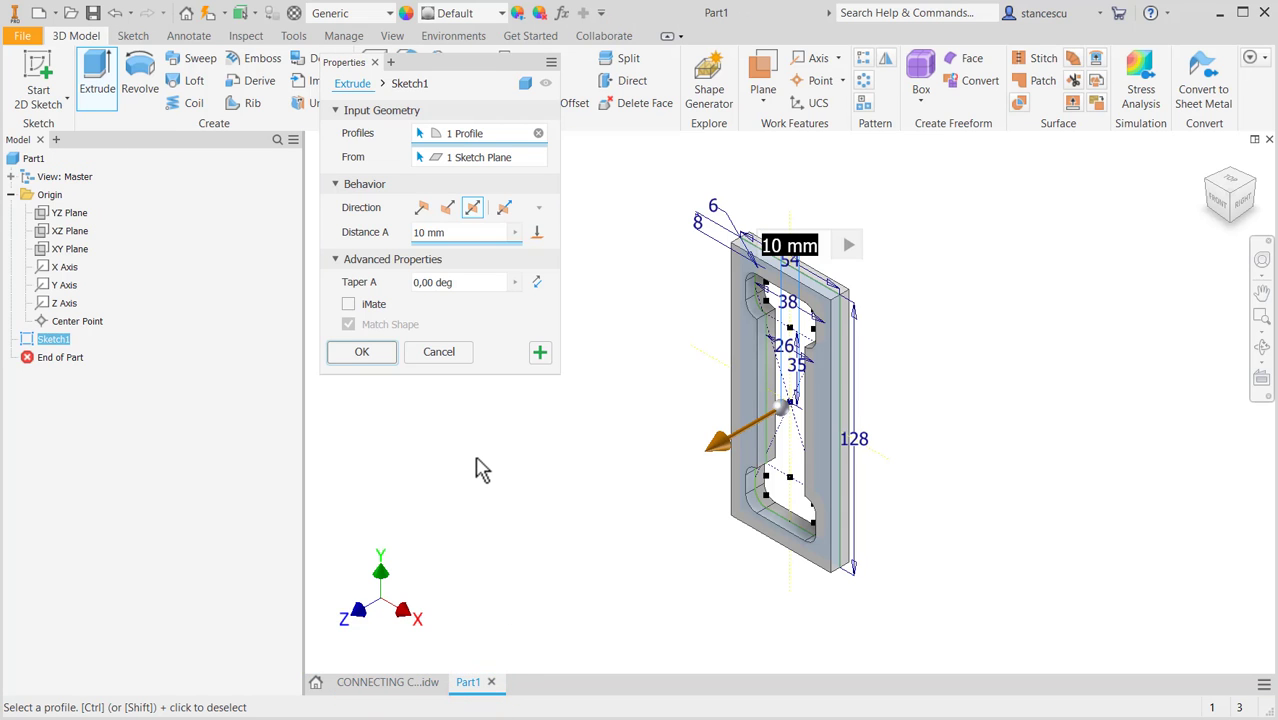
{"action": "type", "text": "40"}
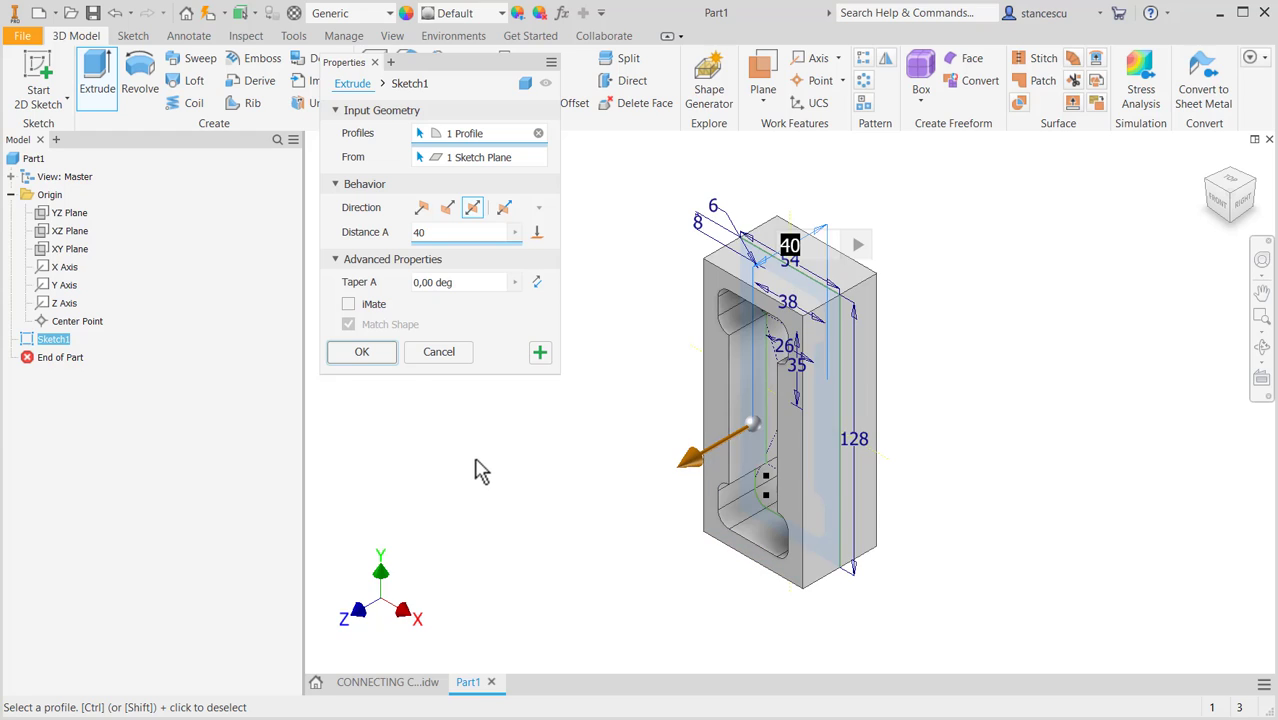
{"action": "left_click", "coordinate": [358, 356]}
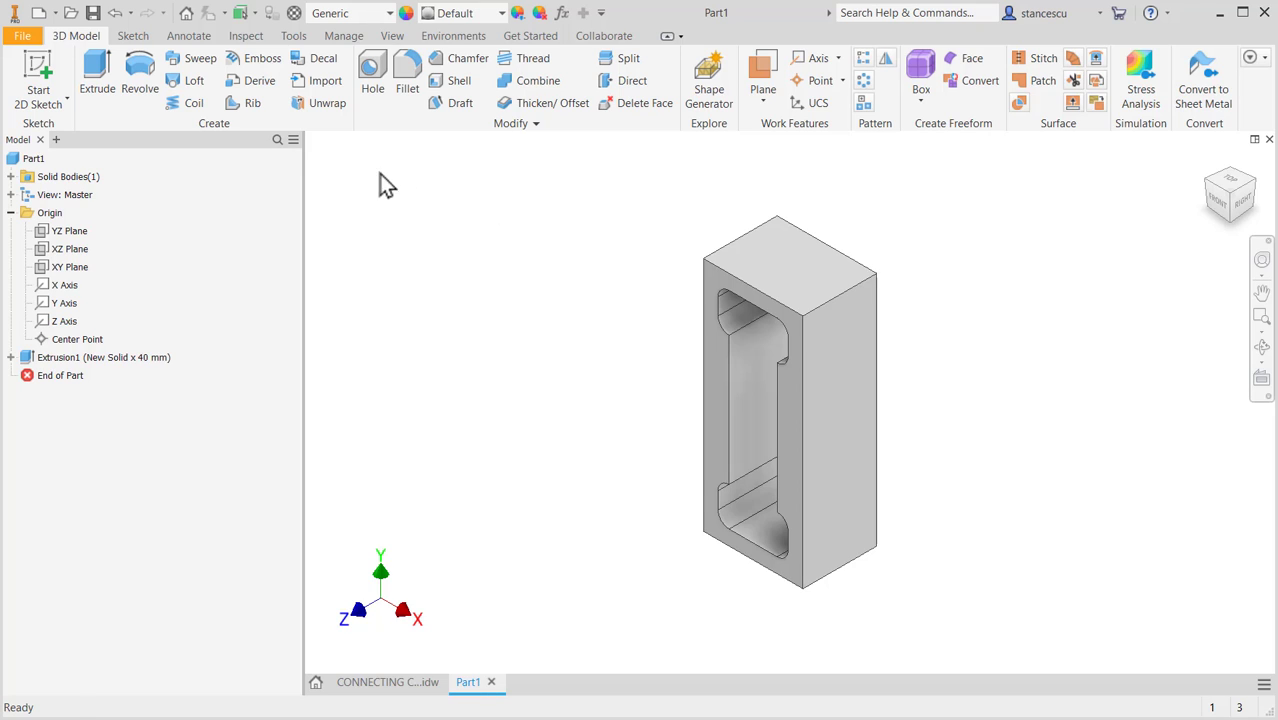
Add a 14 mm radius fillet along the block's four outer long edges as Fillet1.
{"action": "left_click", "coordinate": [860, 286]}
{"action": "left_click", "coordinate": [870, 285]}
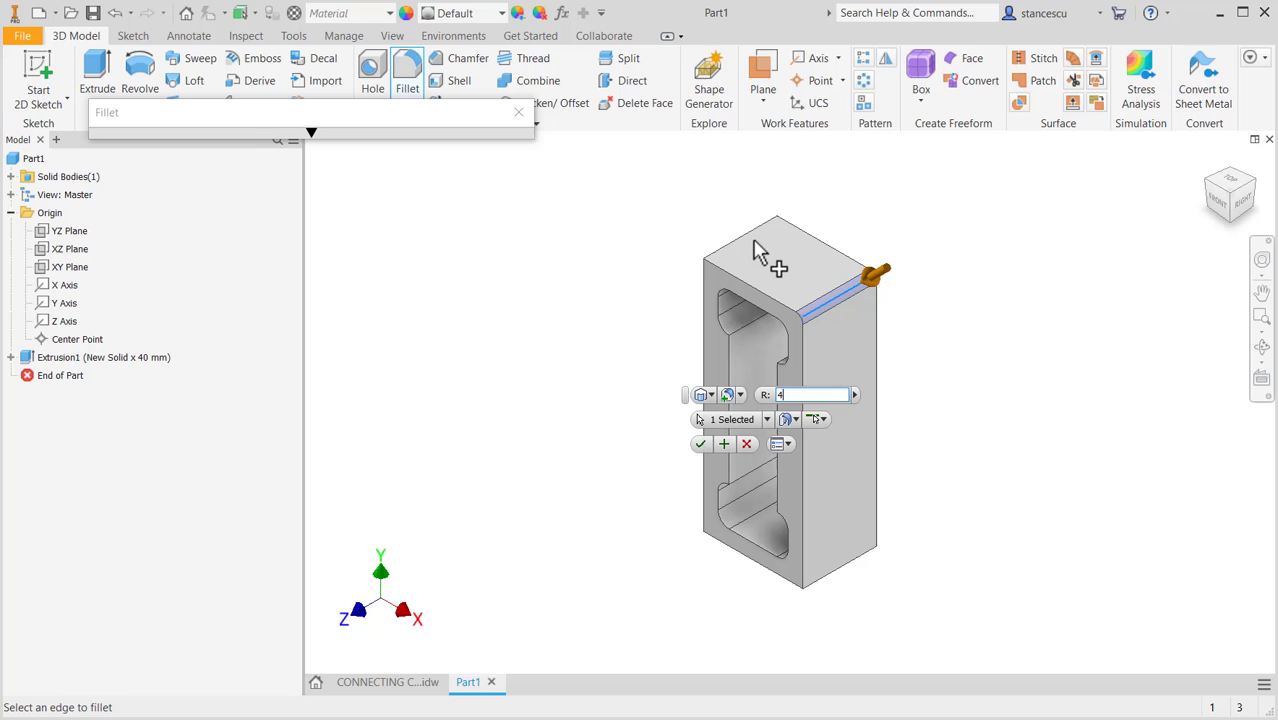
{"action": "double_click", "coordinate": [782, 394]}
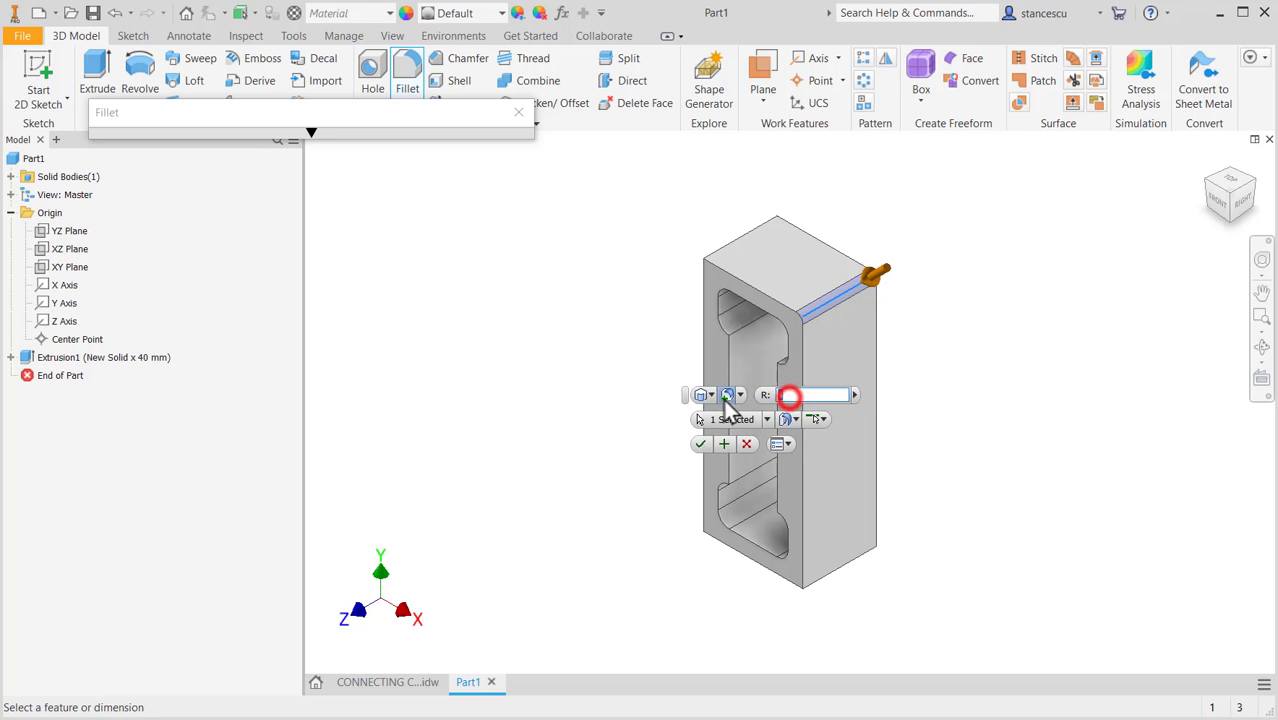
{"action": "type", "text": "14"}
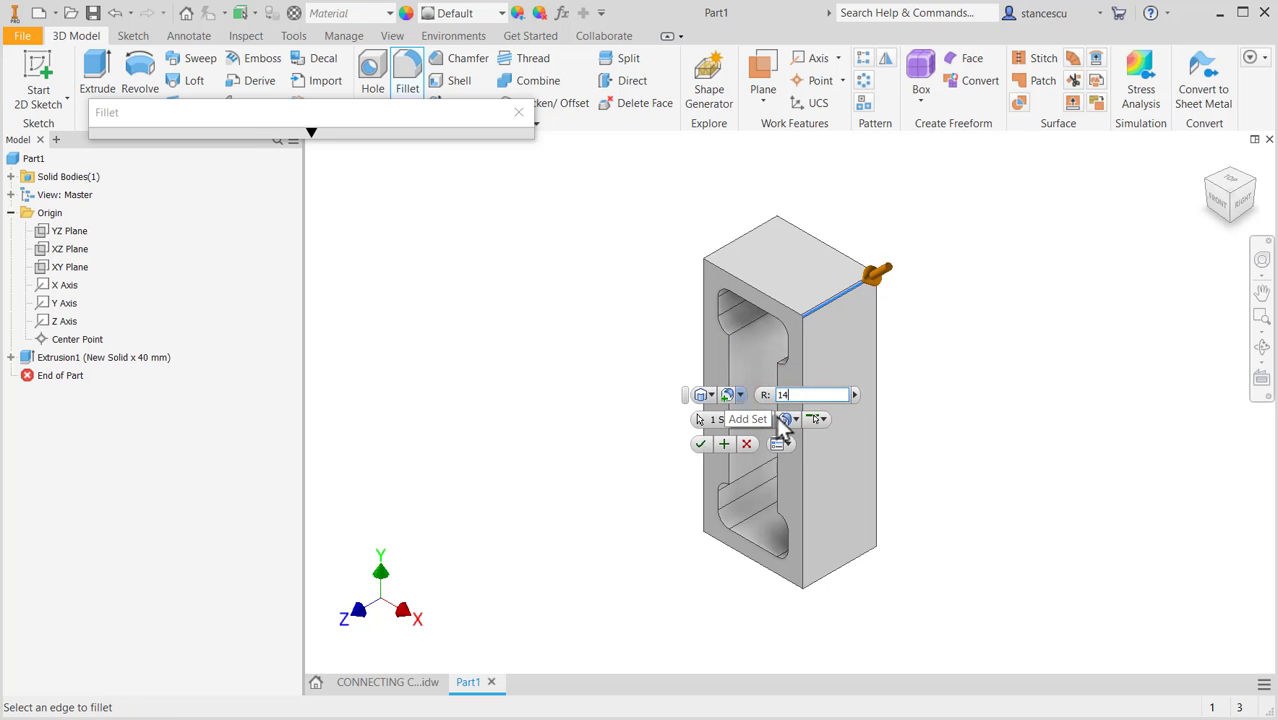
{"action": "left_click", "coordinate": [737, 238]}
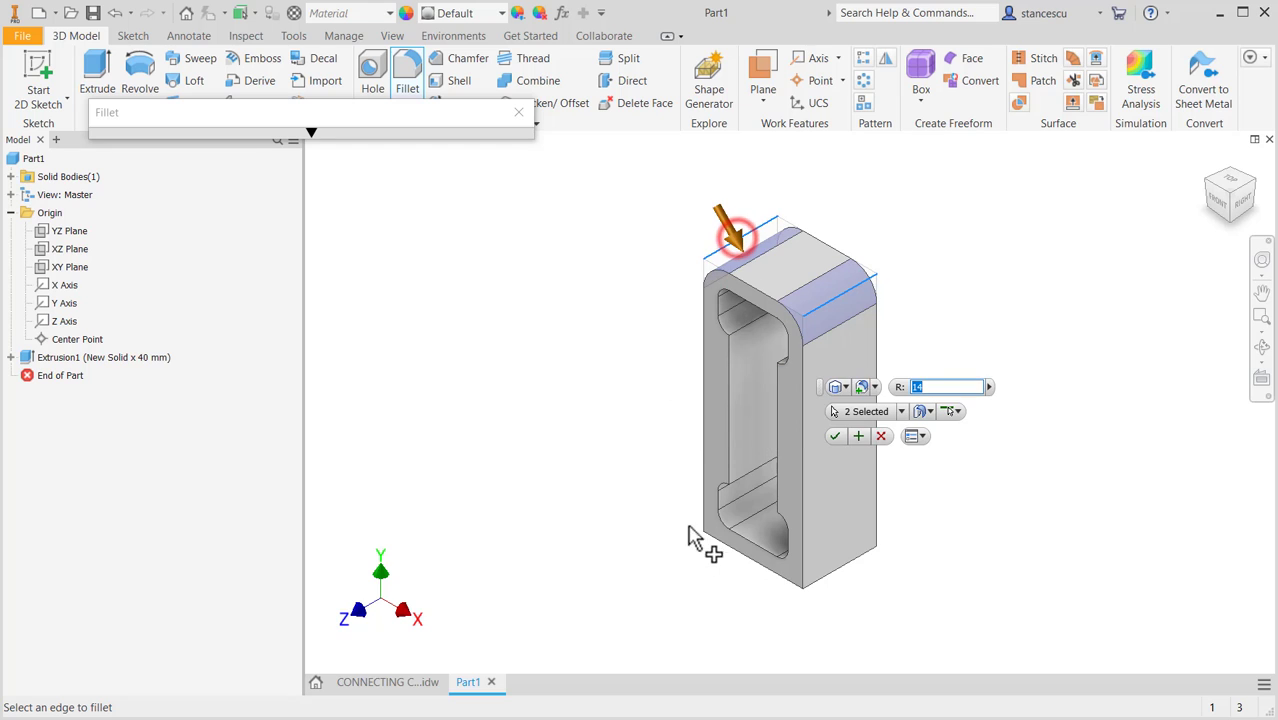
{"action": "left_click", "coordinate": [852, 560]}
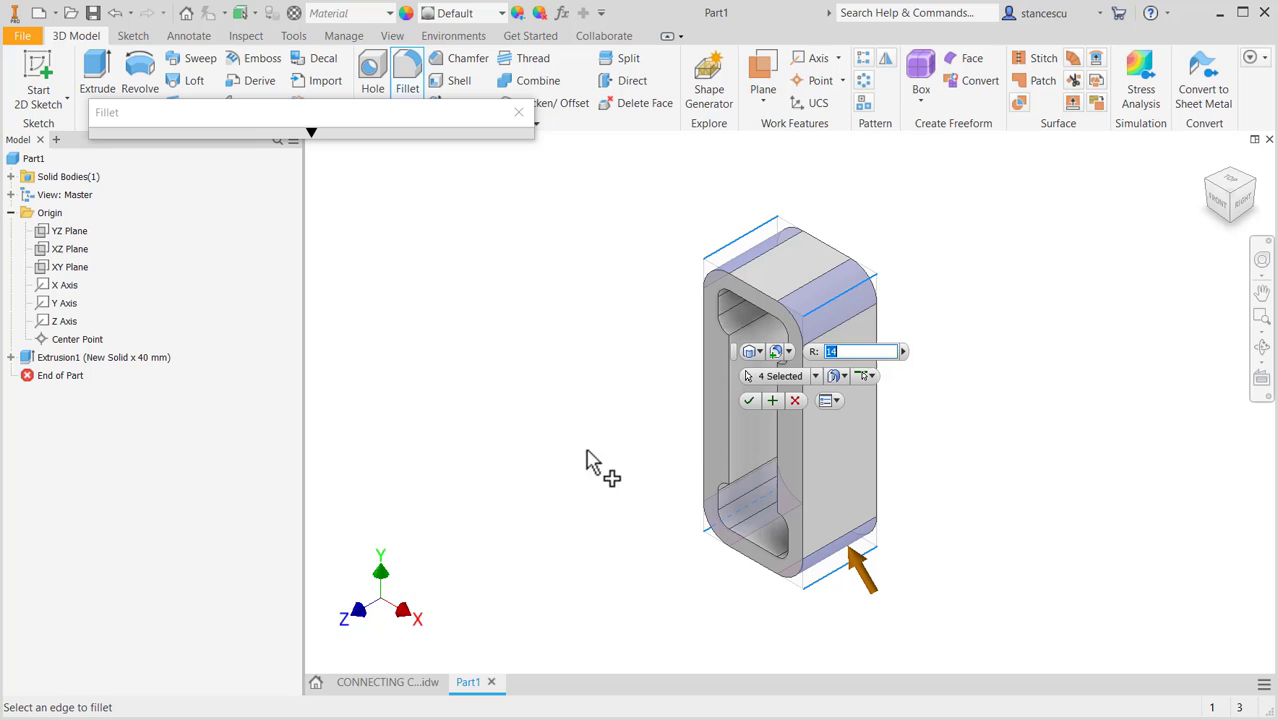
{"action": "left_click", "coordinate": [746, 401]}
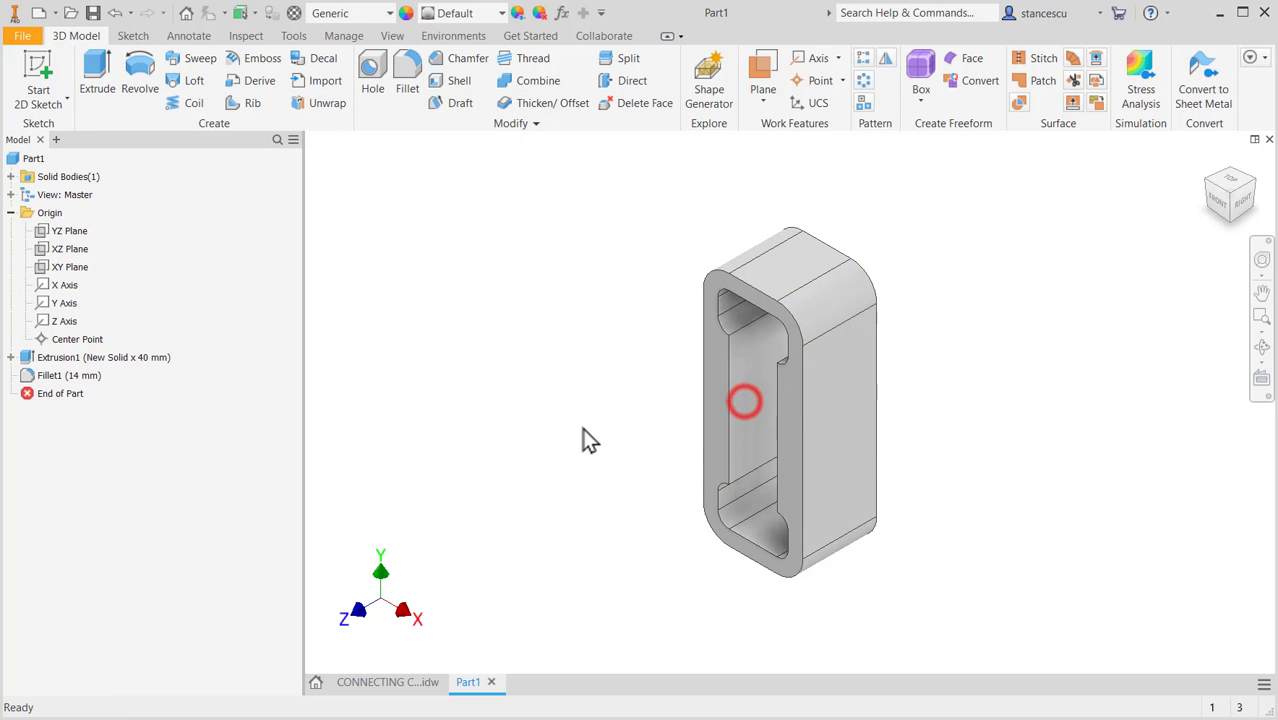
{"action": "key", "text": "F6"}
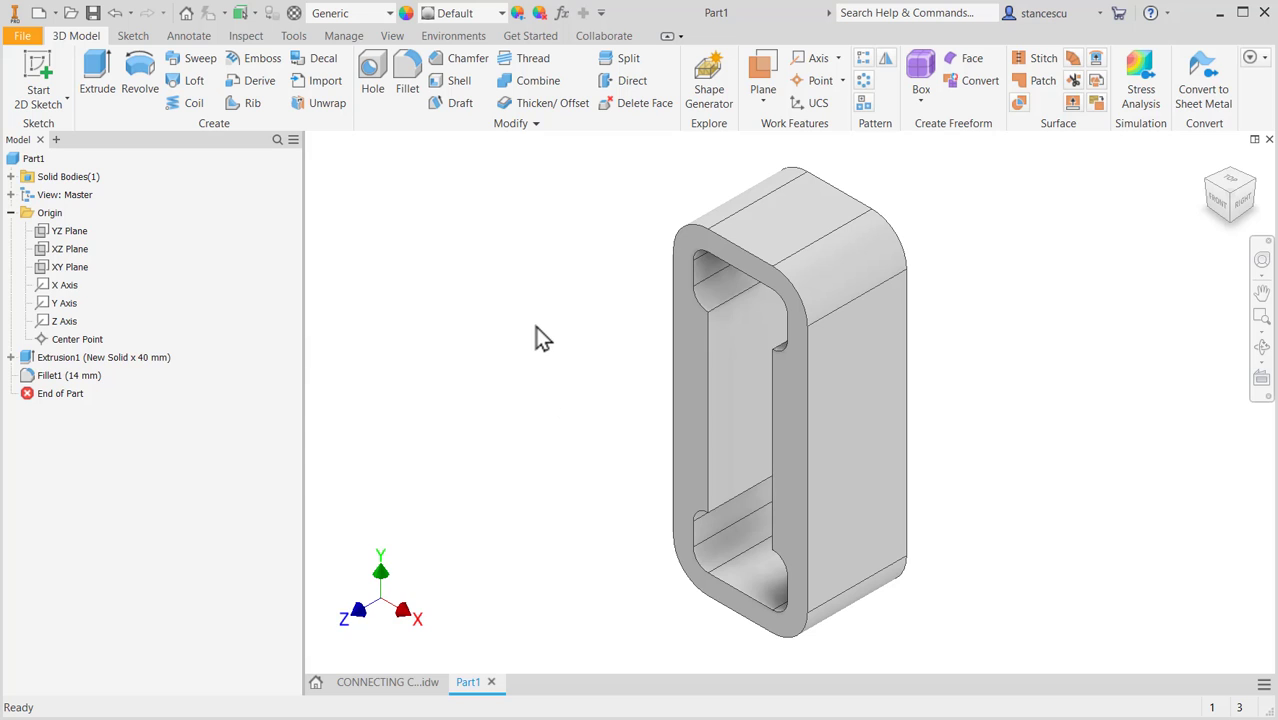
{"action": "left_click", "coordinate": [425, 681]}
{"action": "scroll", "coordinate": [990, 560], "scroll_direction": "up", "scroll_amount": 6}
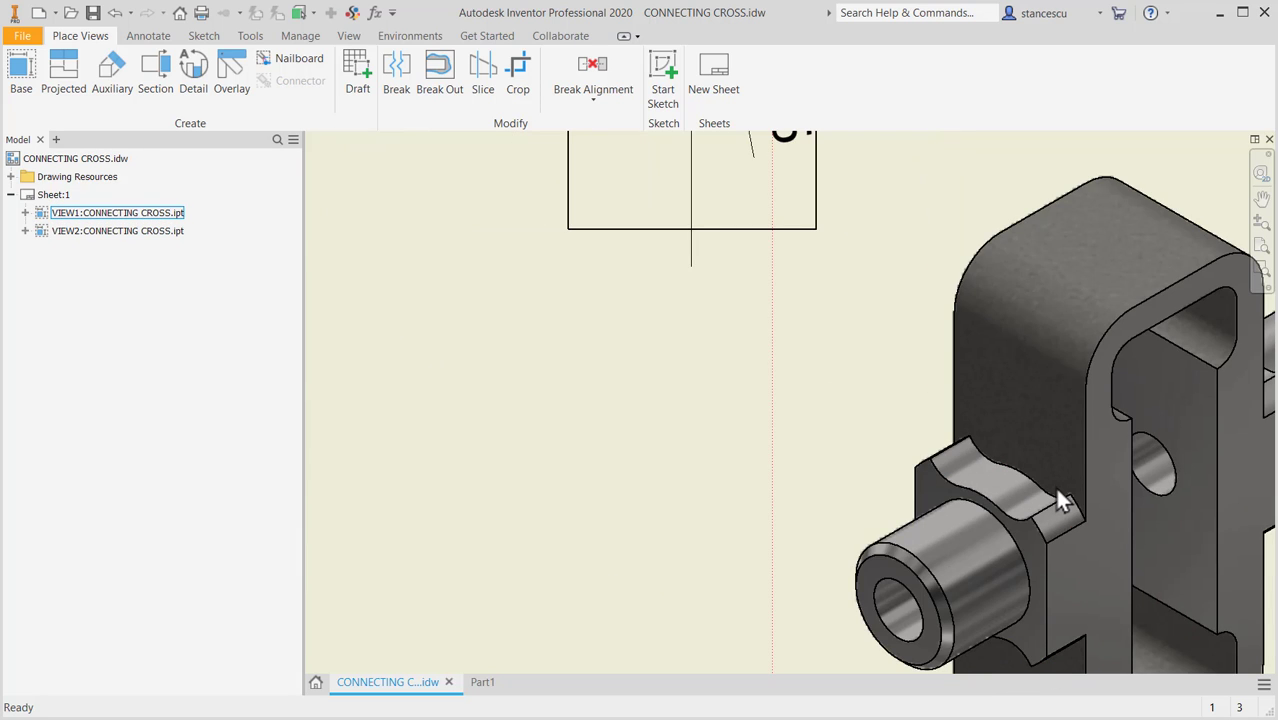
{"action": "scroll", "coordinate": [795, 485], "scroll_direction": "down", "scroll_amount": 3}
{"action": "scroll", "coordinate": [657, 460], "scroll_direction": "down", "scroll_amount": 4}
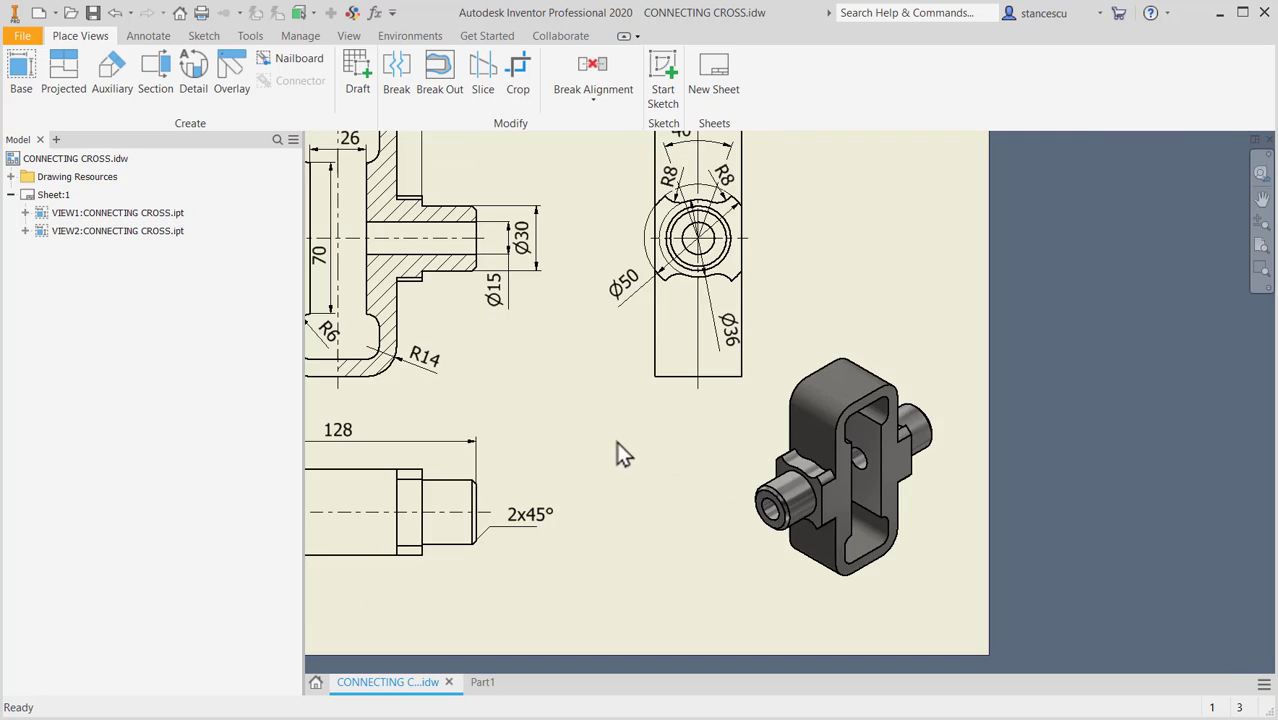
{"action": "middle_click_drag", "start_coordinate": [869, 452], "coordinate": [934, 619]}
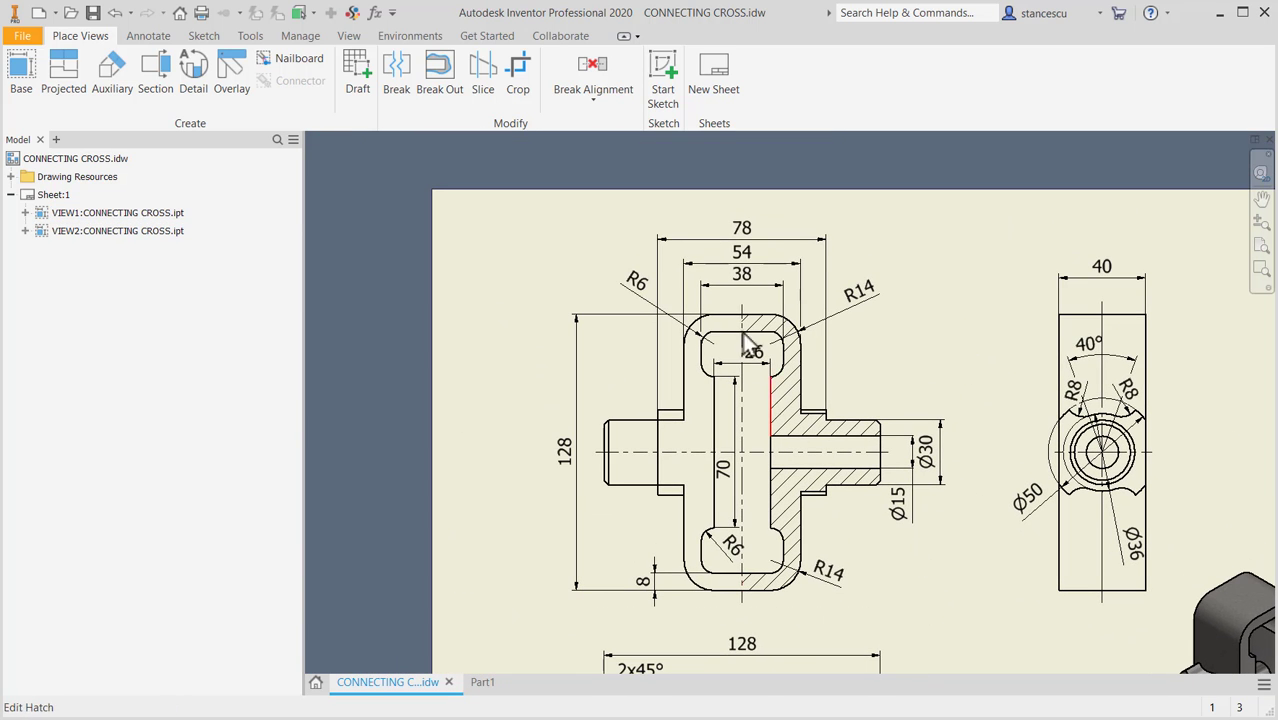
{"action": "left_click", "coordinate": [746, 230]}
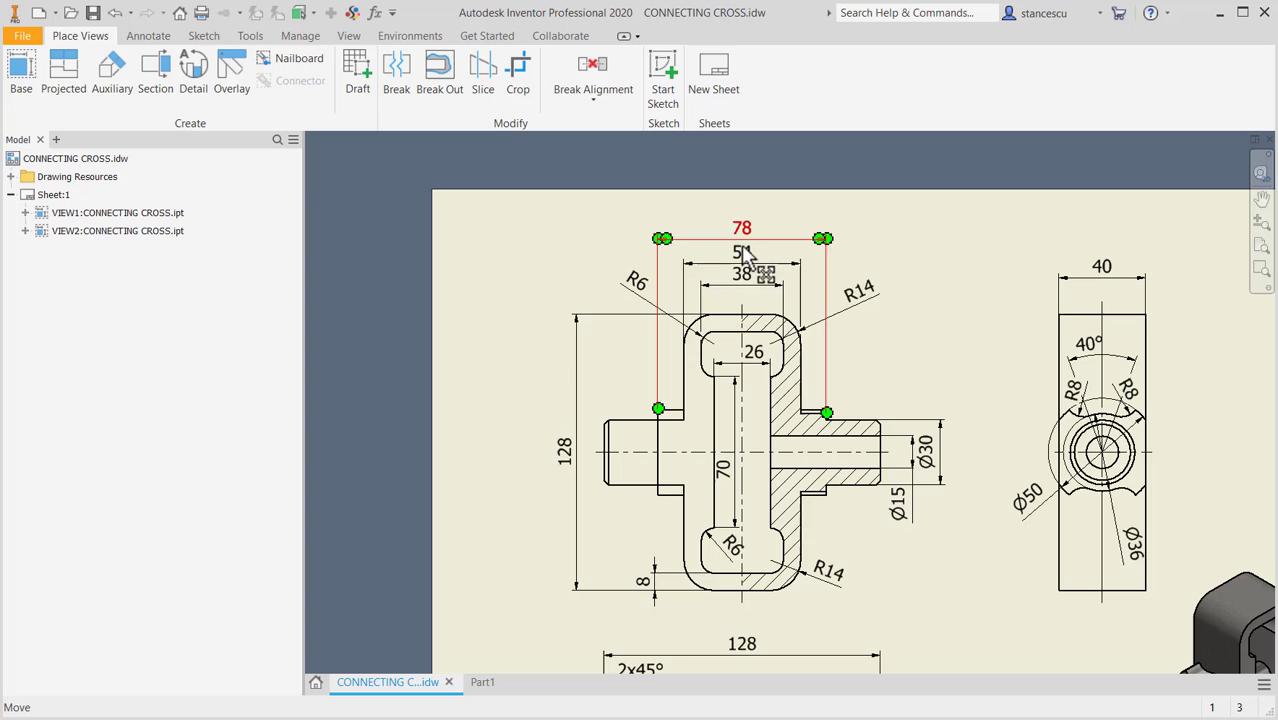
{"action": "left_click", "coordinate": [743, 252]}
{"action": "key", "text": "Escape"}
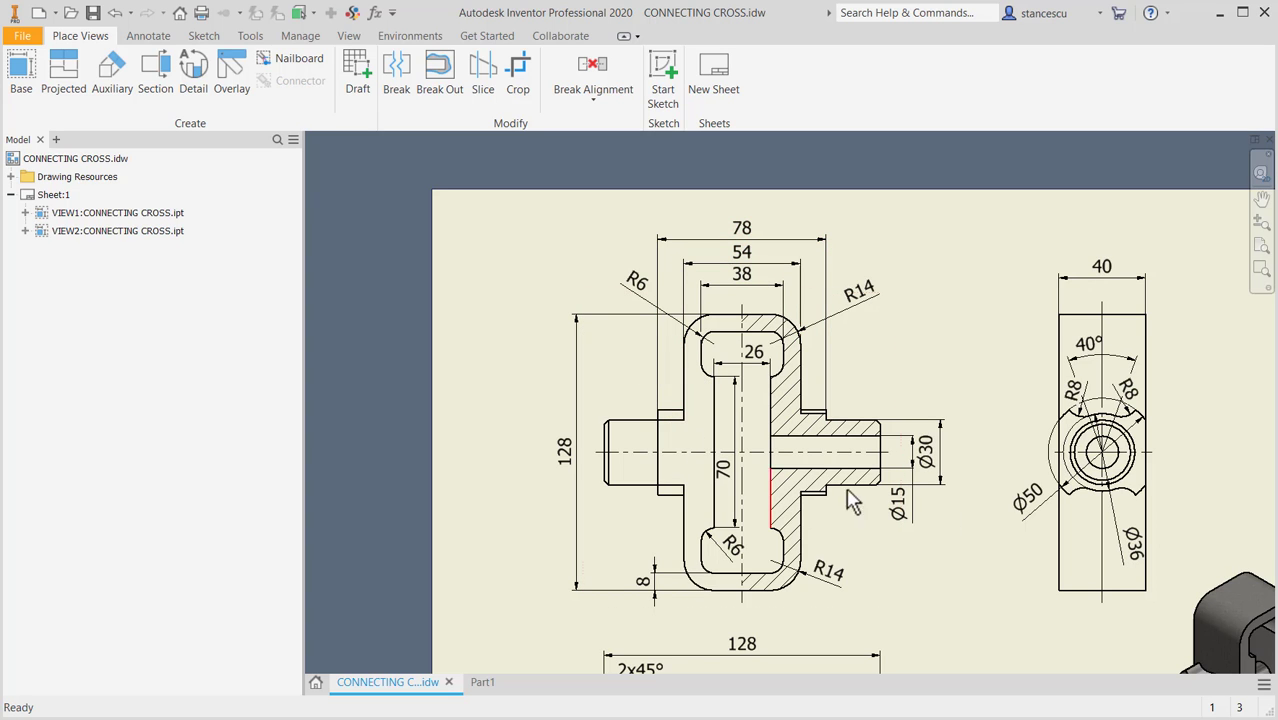
{"action": "scroll", "coordinate": [1000, 452], "scroll_direction": "up", "scroll_amount": 4}
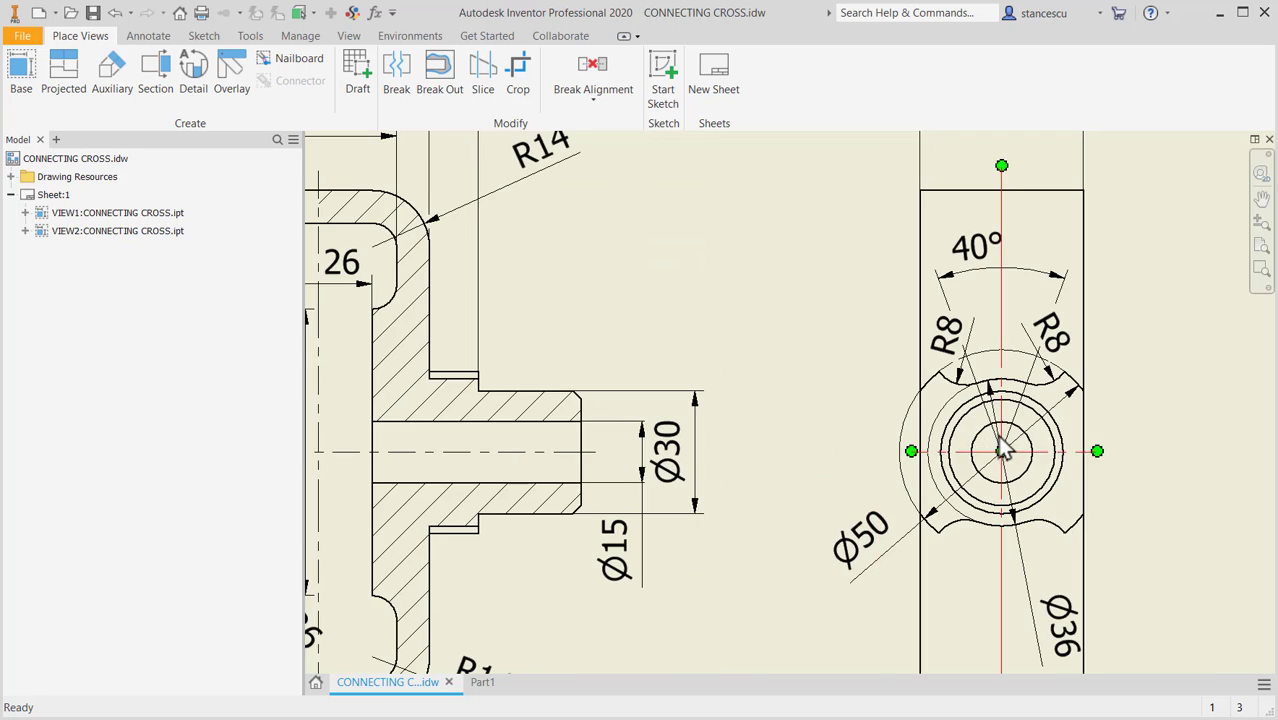
{"action": "middle_click_drag", "start_coordinate": [1003, 452], "coordinate": [925, 437]}
{"action": "left_click", "coordinate": [850, 388]}
{"action": "left_click", "coordinate": [840, 392]}
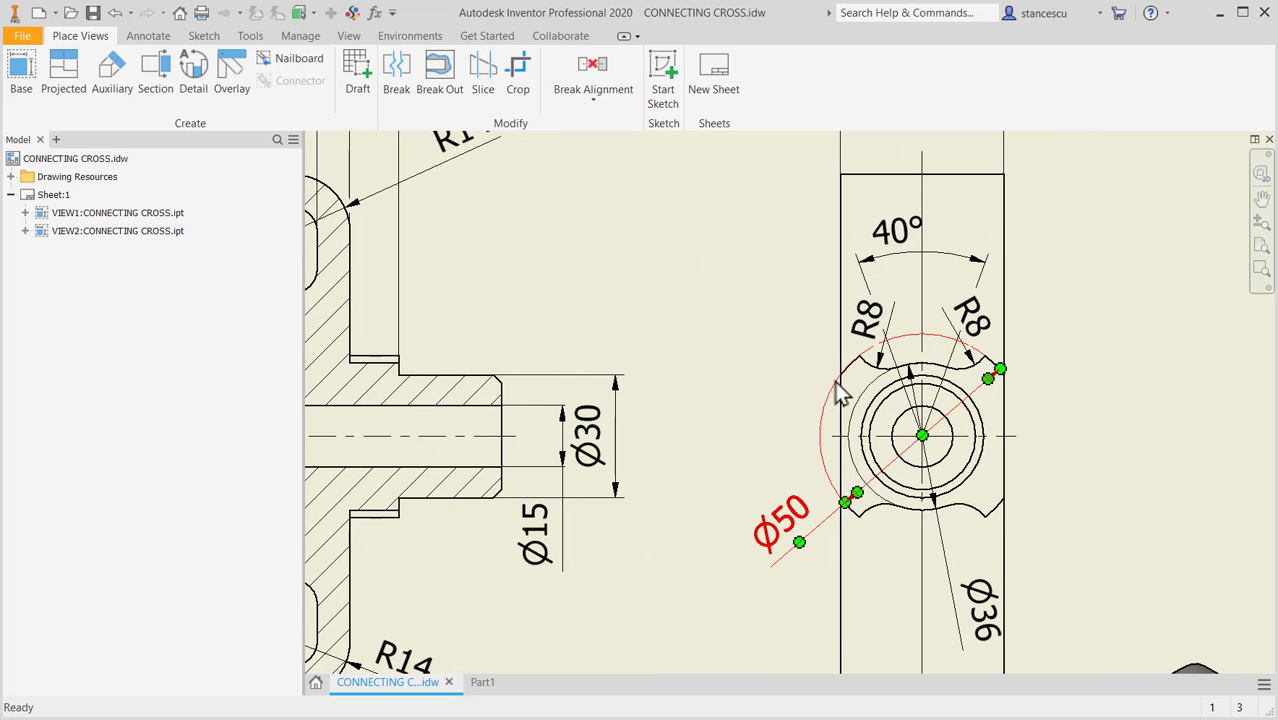
{"action": "left_click", "coordinate": [842, 381]}
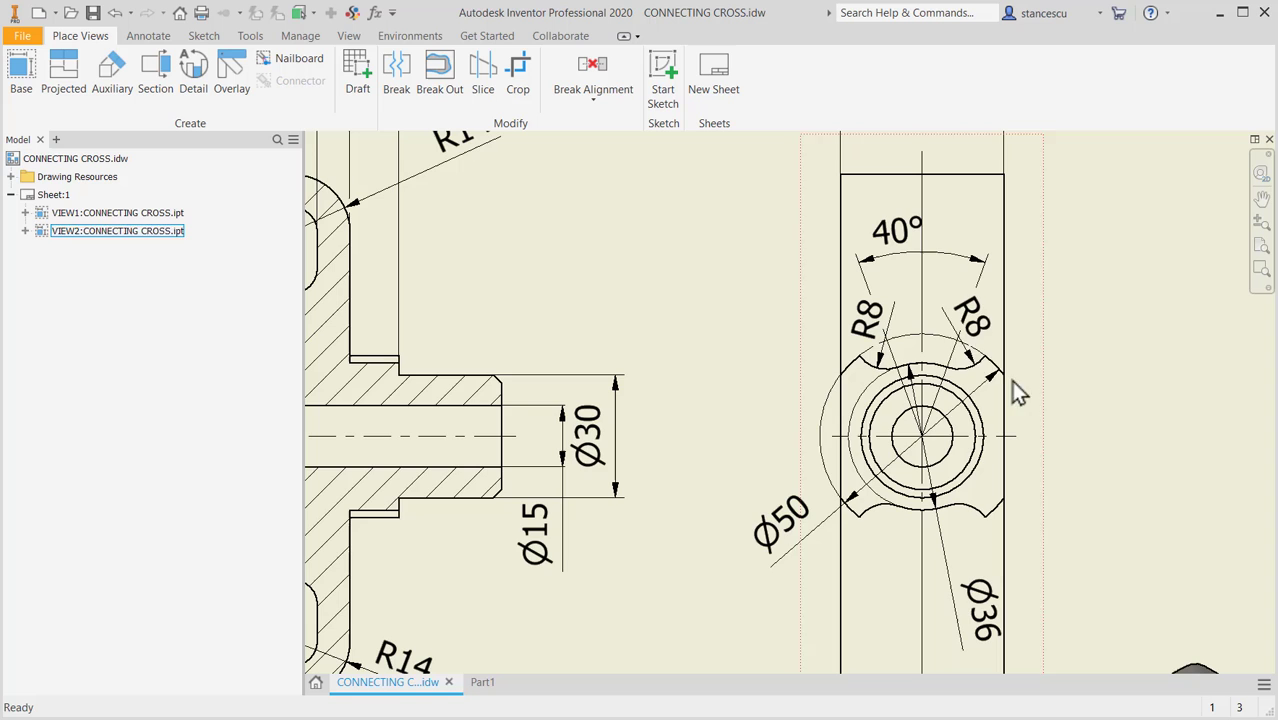
{"action": "left_click", "coordinate": [816, 538]}
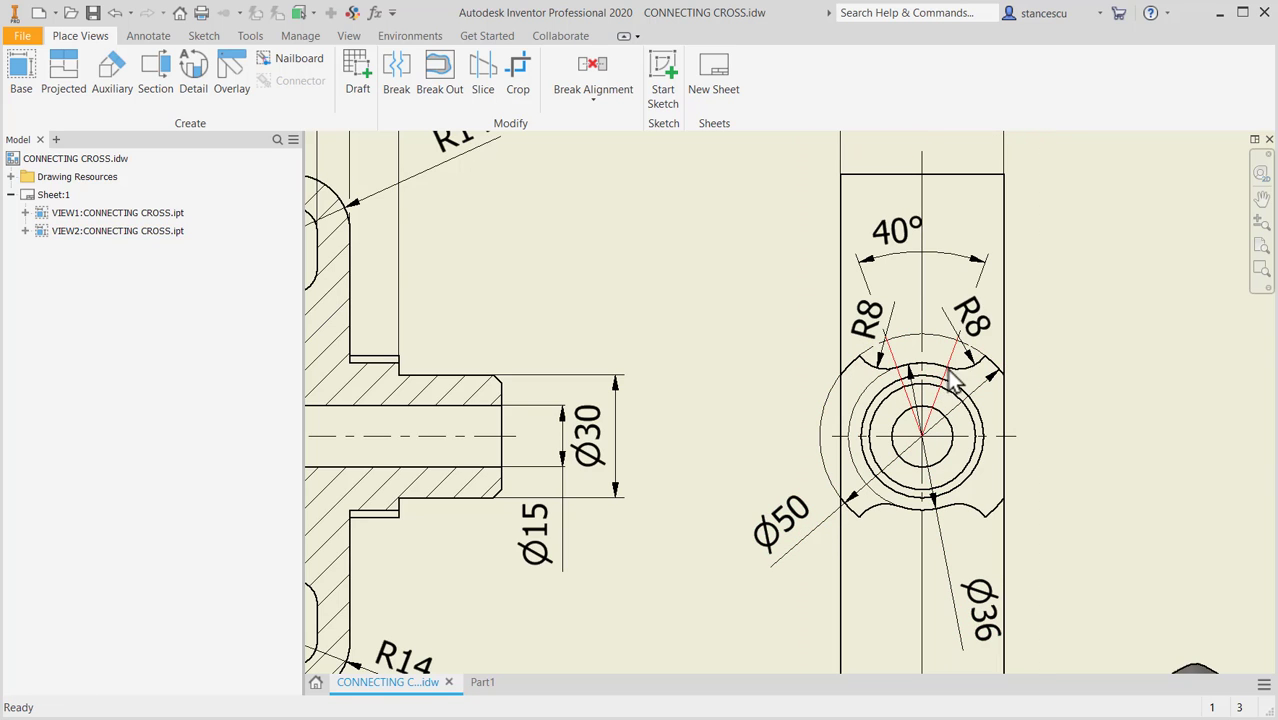
{"action": "left_click", "coordinate": [985, 362]}
{"action": "key", "text": "Escape"}
{"action": "left_click", "coordinate": [905, 345]}
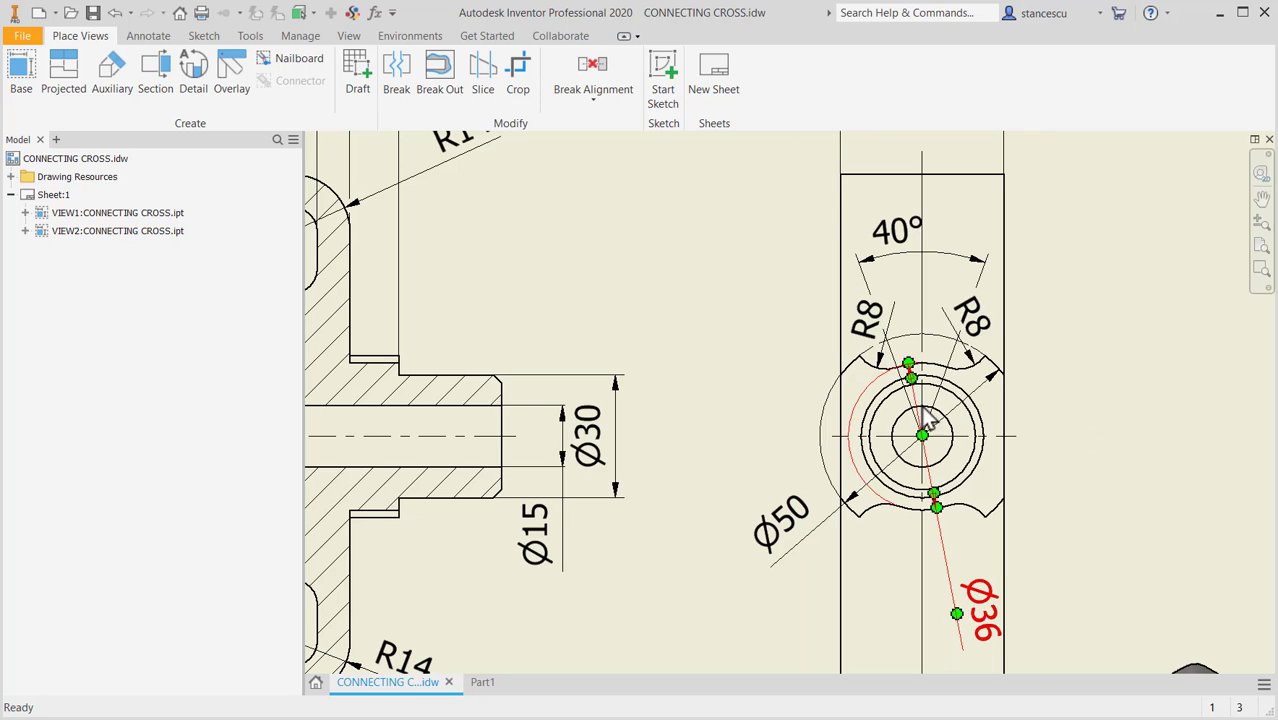
{"action": "left_click", "coordinate": [963, 343]}
{"action": "left_click", "coordinate": [884, 338]}
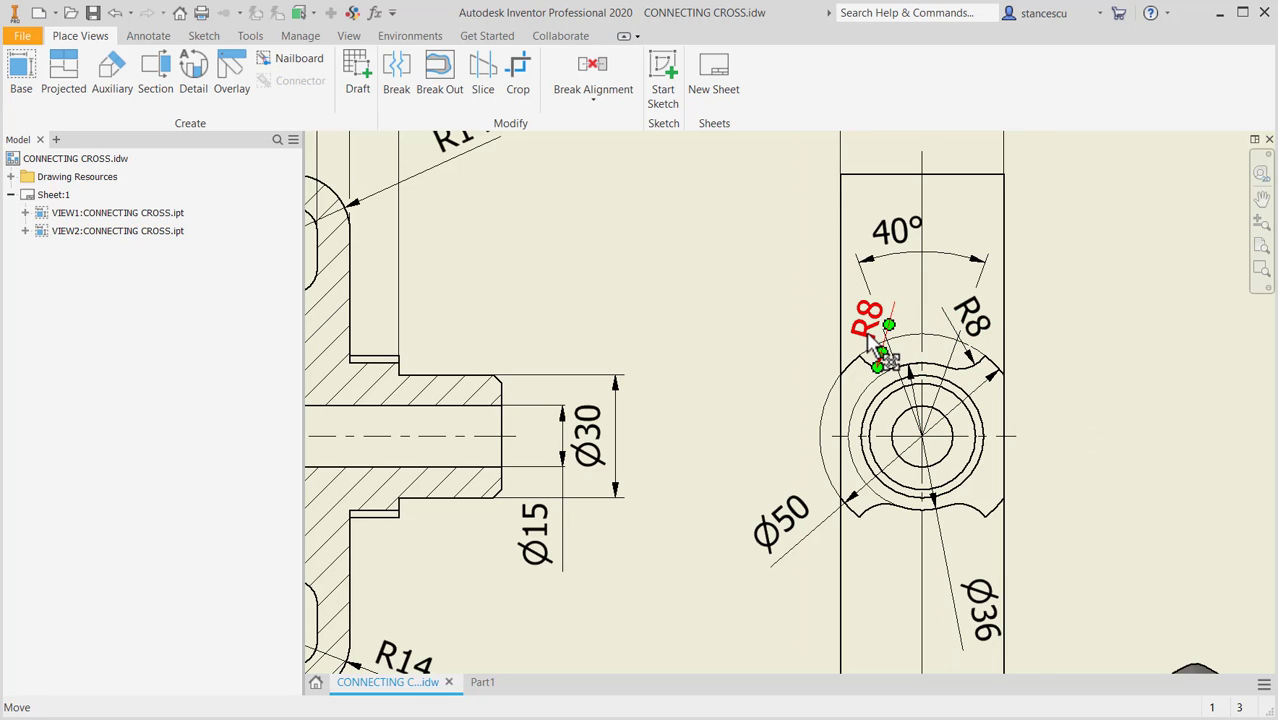
{"action": "left_click", "coordinate": [827, 424]}
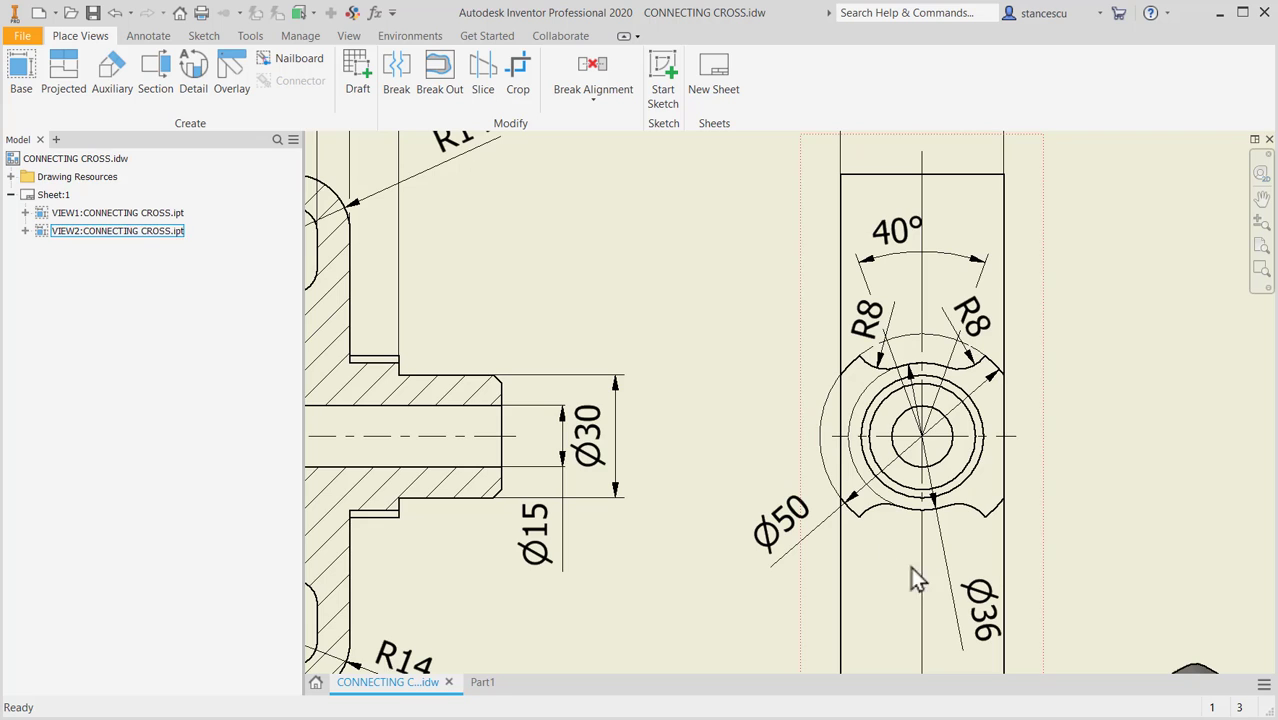
{"action": "left_click", "coordinate": [955, 600]}
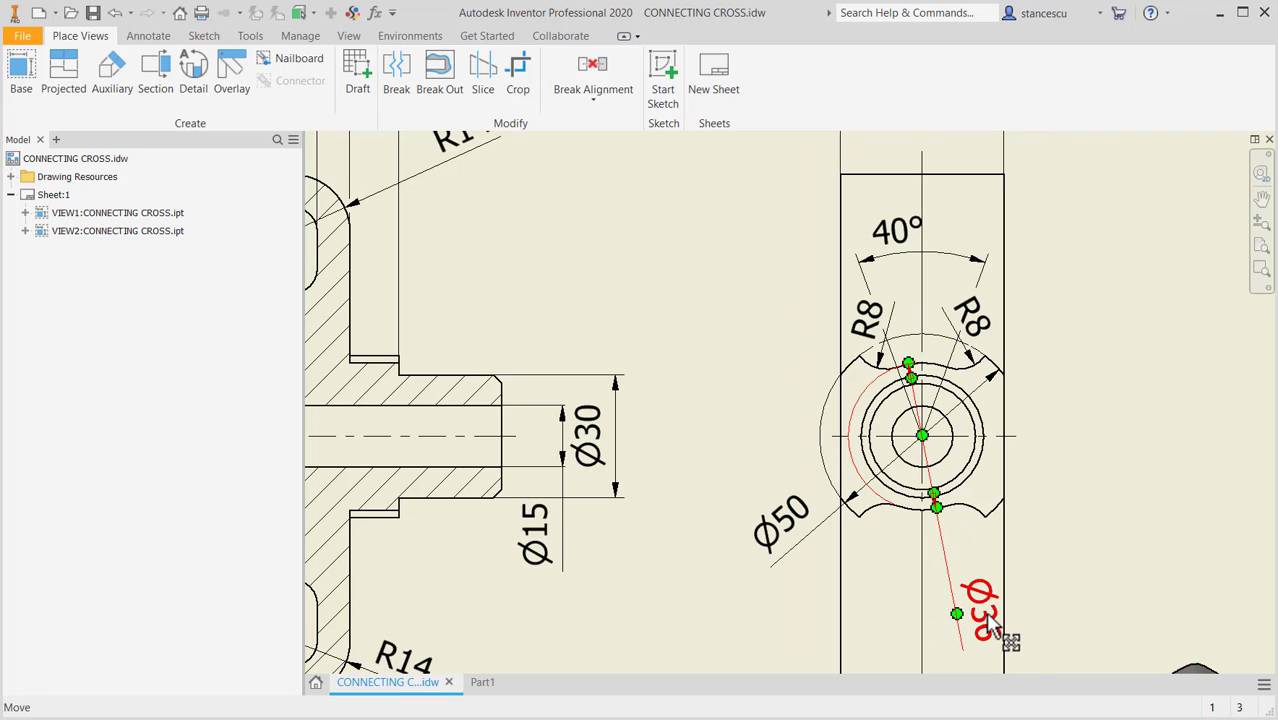
{"action": "key", "text": "Escape"}
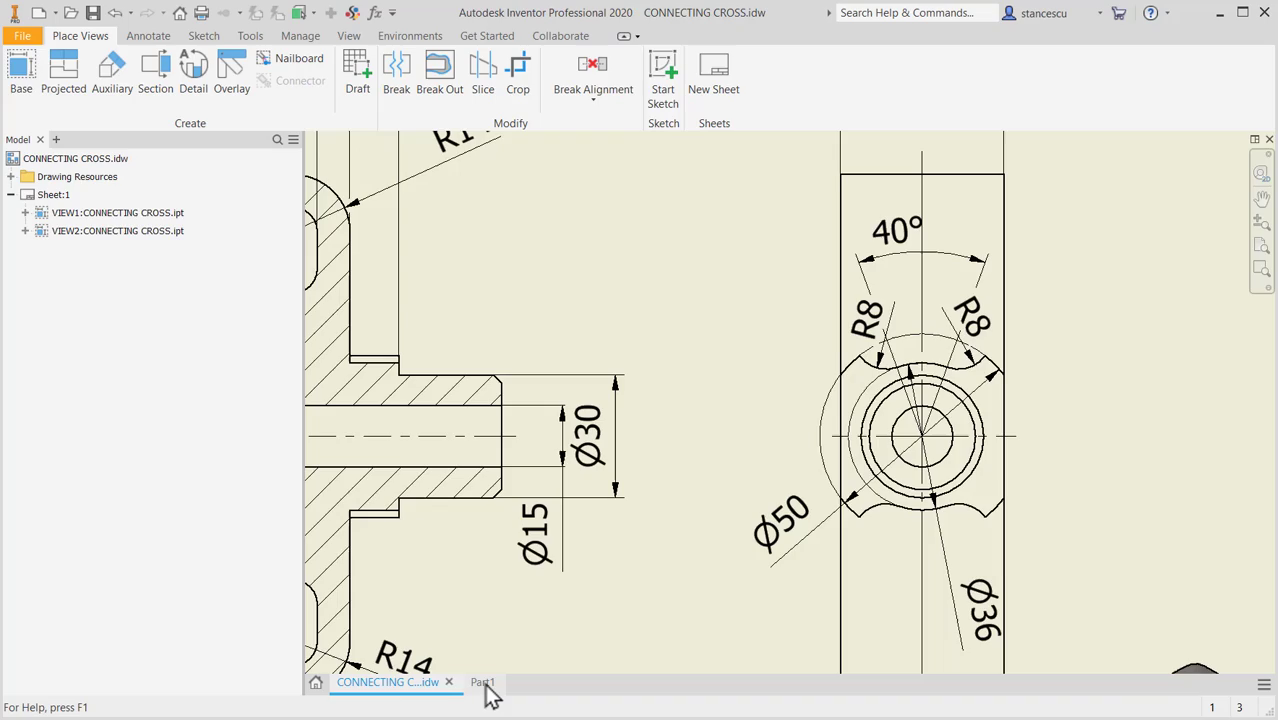
{"action": "left_click", "coordinate": [485, 690]}
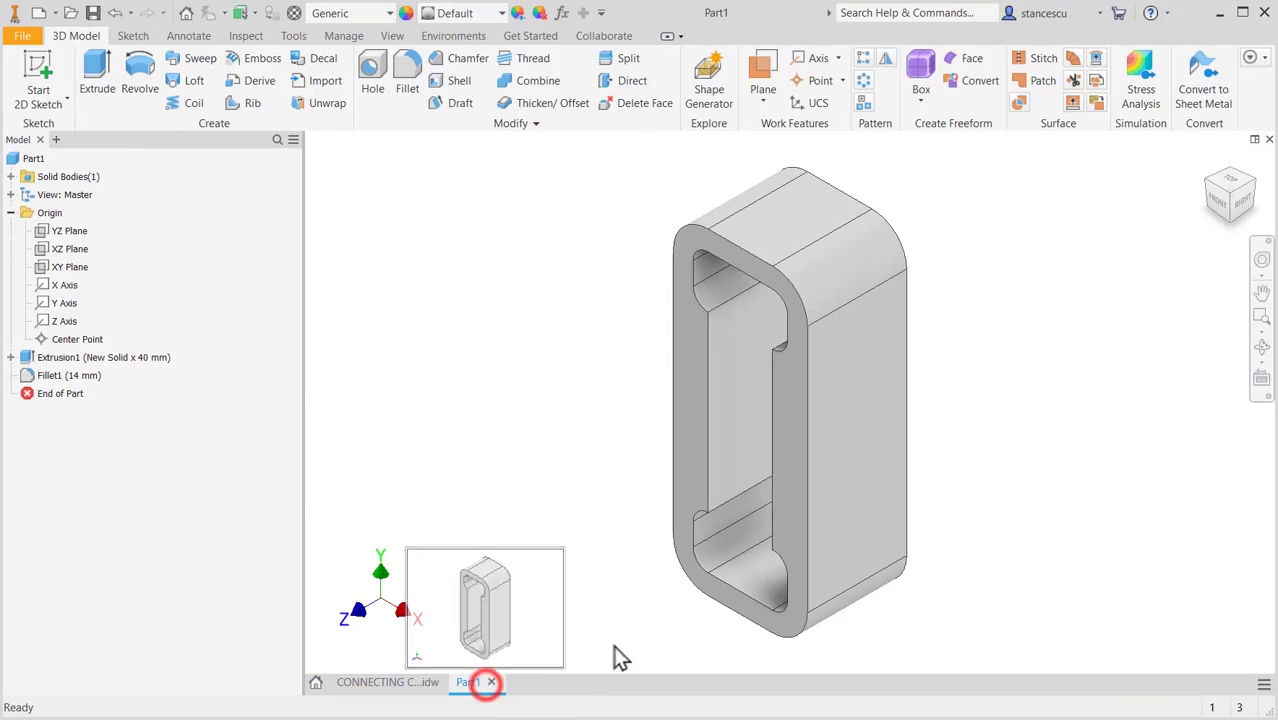
Sketch on the block's right face and draw a 50 mm diameter circle at its centre.
{"action": "left_click", "coordinate": [855, 431]}
{"action": "left_click", "coordinate": [966, 424]}
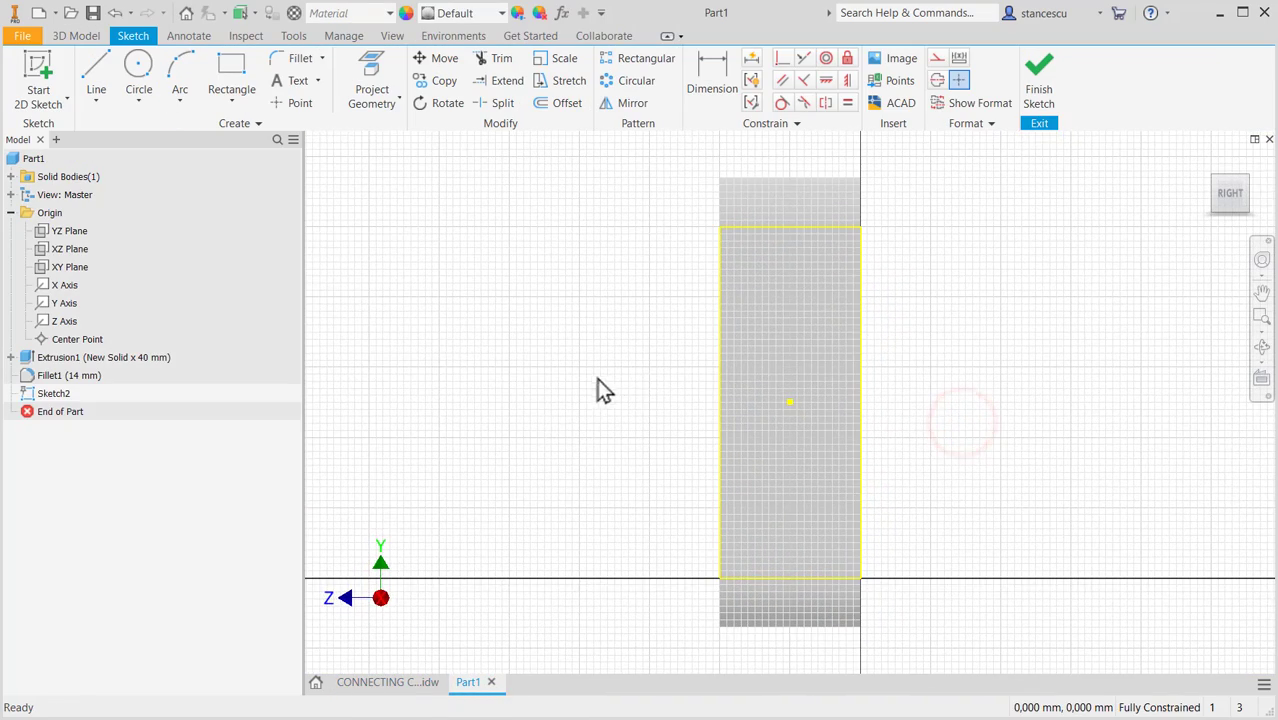
{"action": "left_click", "coordinate": [134, 68]}
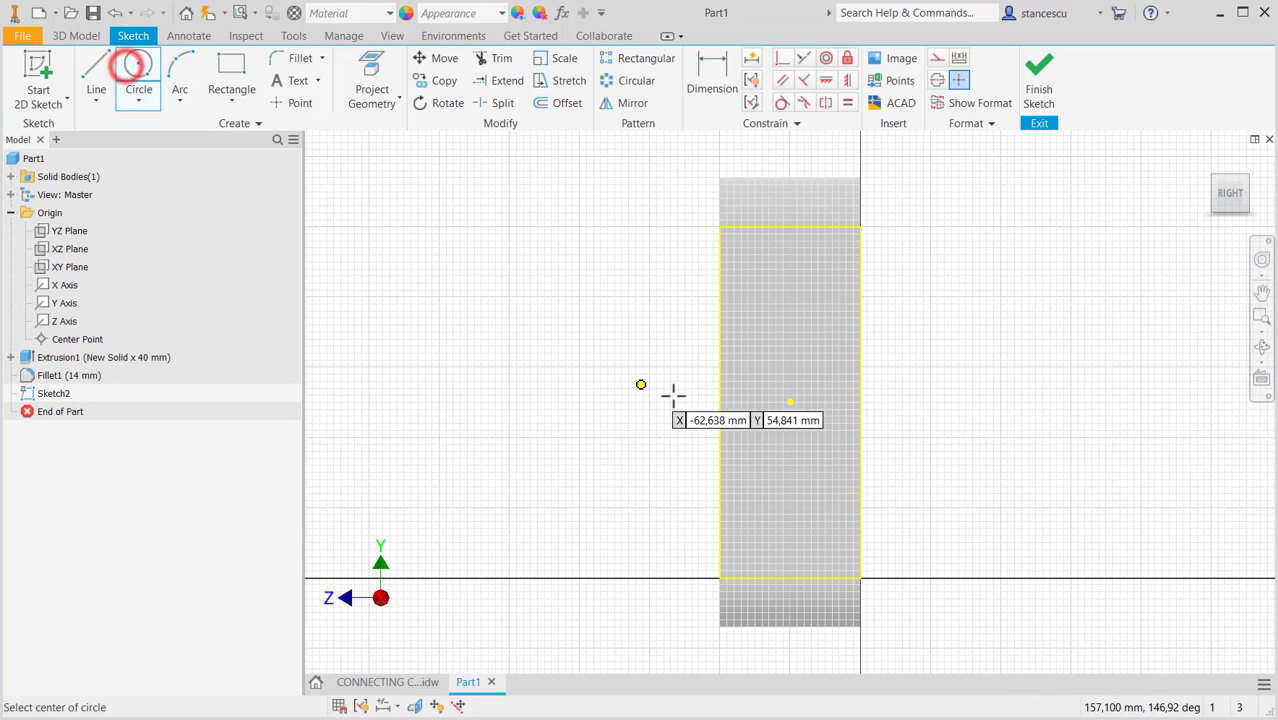
{"action": "left_click", "coordinate": [790, 401]}
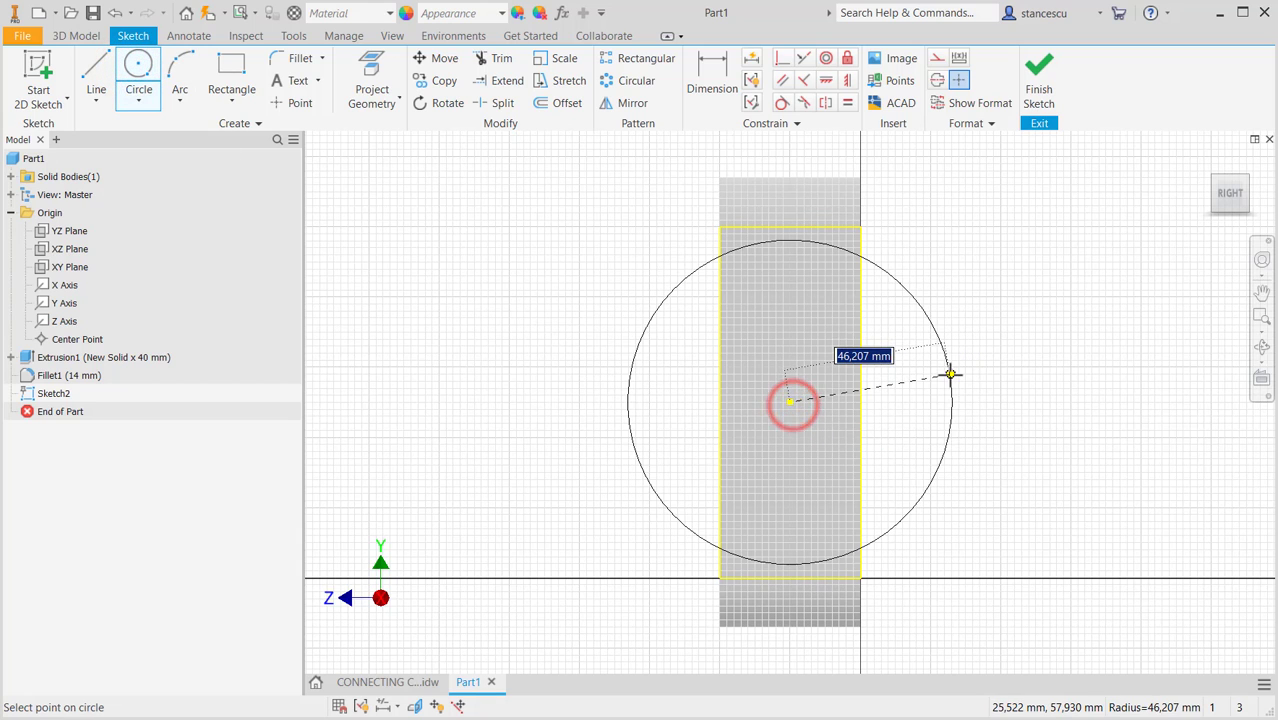
{"action": "right_click", "coordinate": [950, 374]}
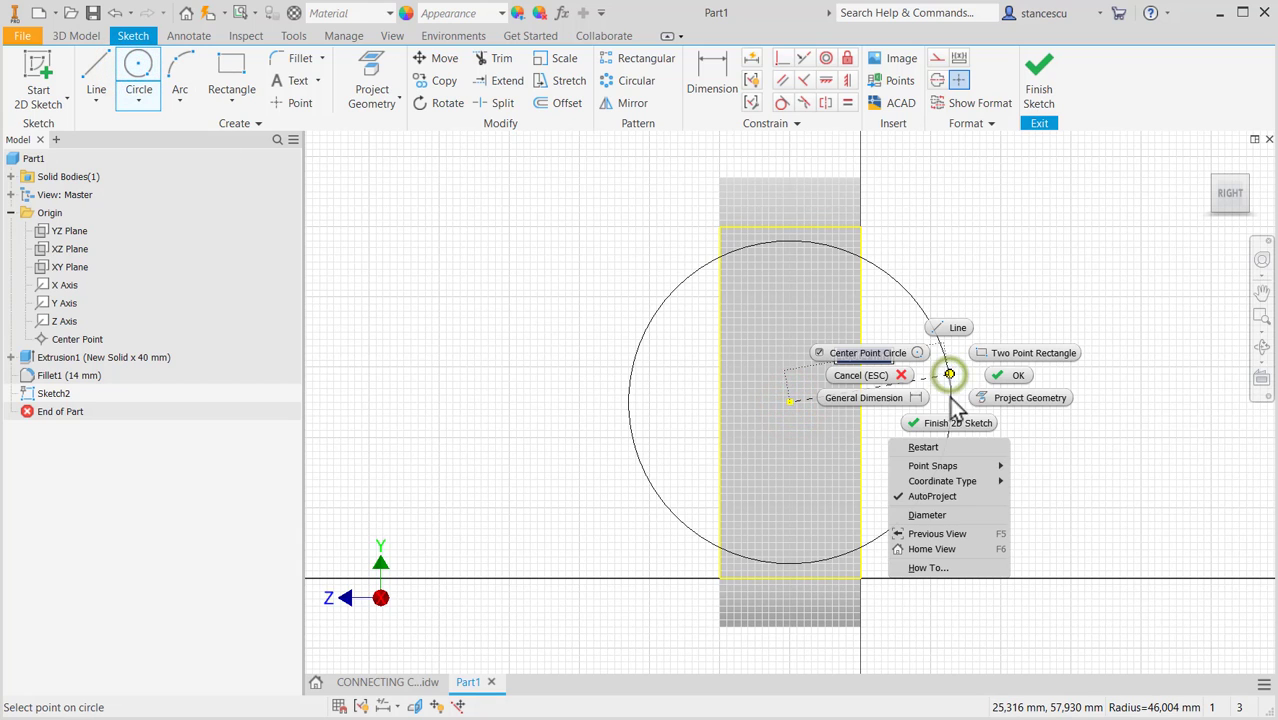
{"action": "left_click", "coordinate": [927, 516]}
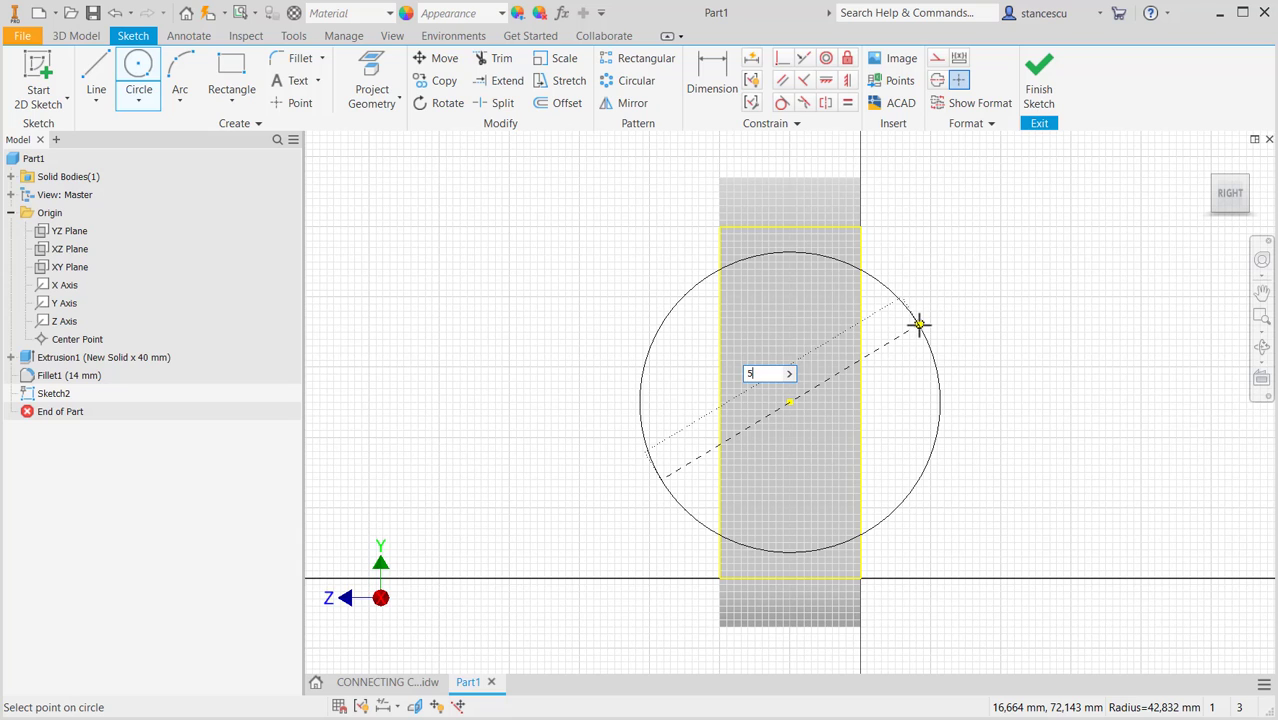
{"action": "type", "text": "50"}
{"action": "key", "text": "Return"}
{"action": "key", "text": "Escape"}
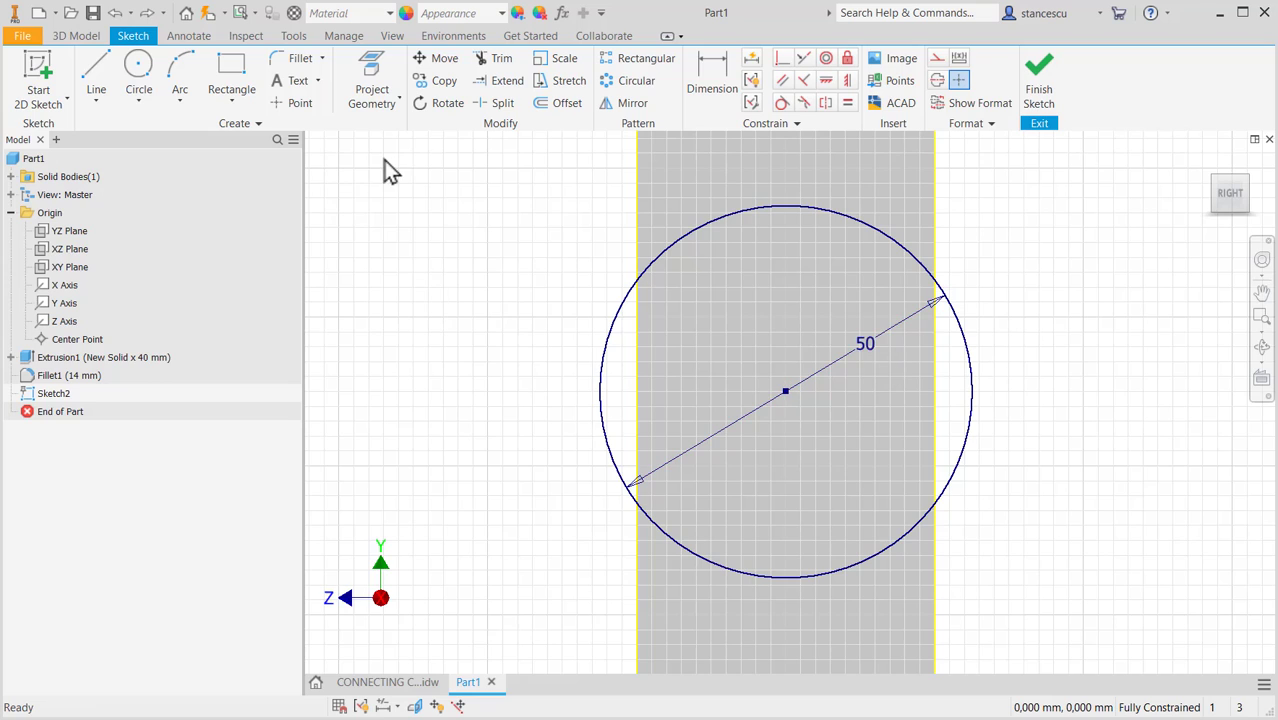
Split the Ø50 circle at the bar edges and make both outer side arcs construction geometry.
{"action": "left_click", "coordinate": [499, 105]}
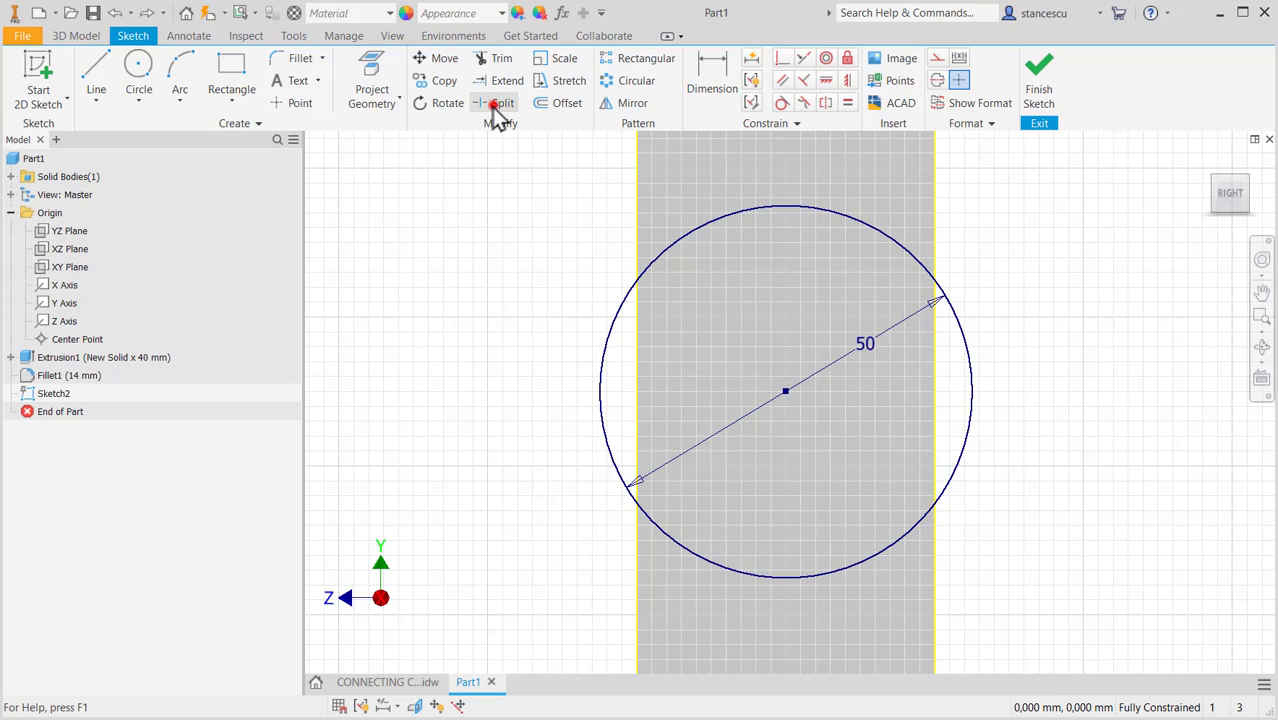
{"action": "left_click", "coordinate": [612, 318]}
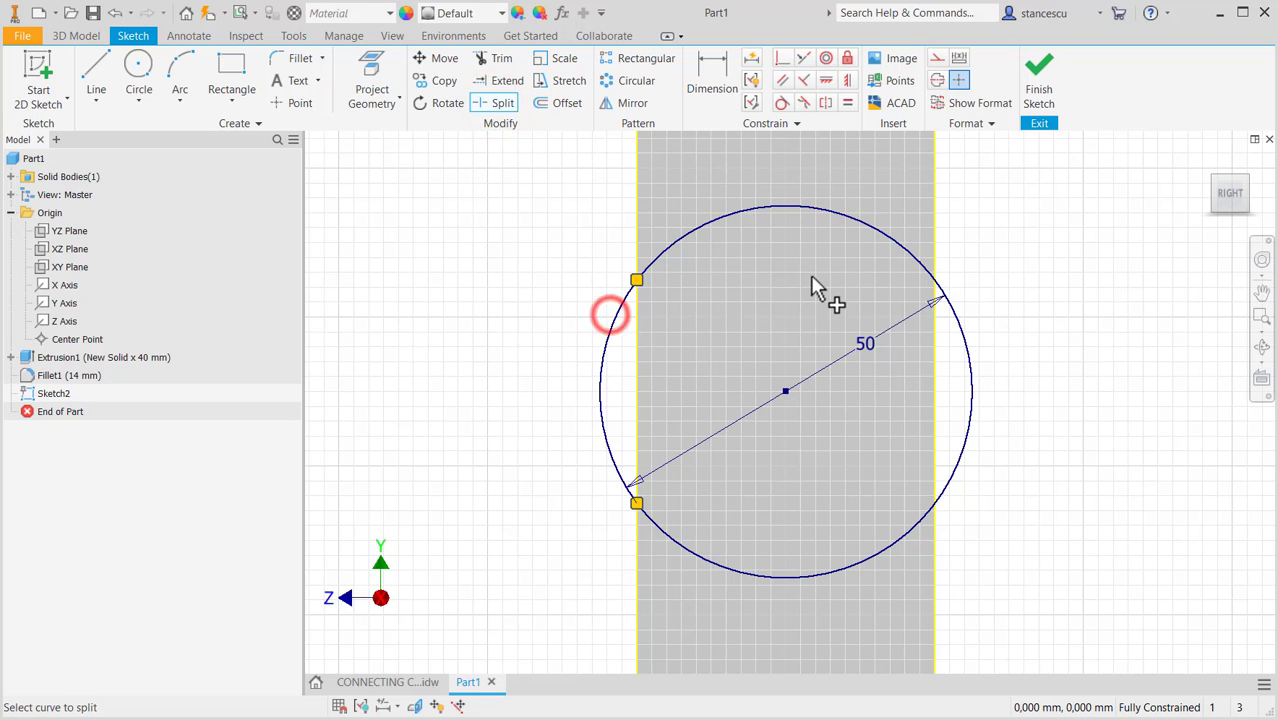
{"action": "left_click", "coordinate": [968, 350]}
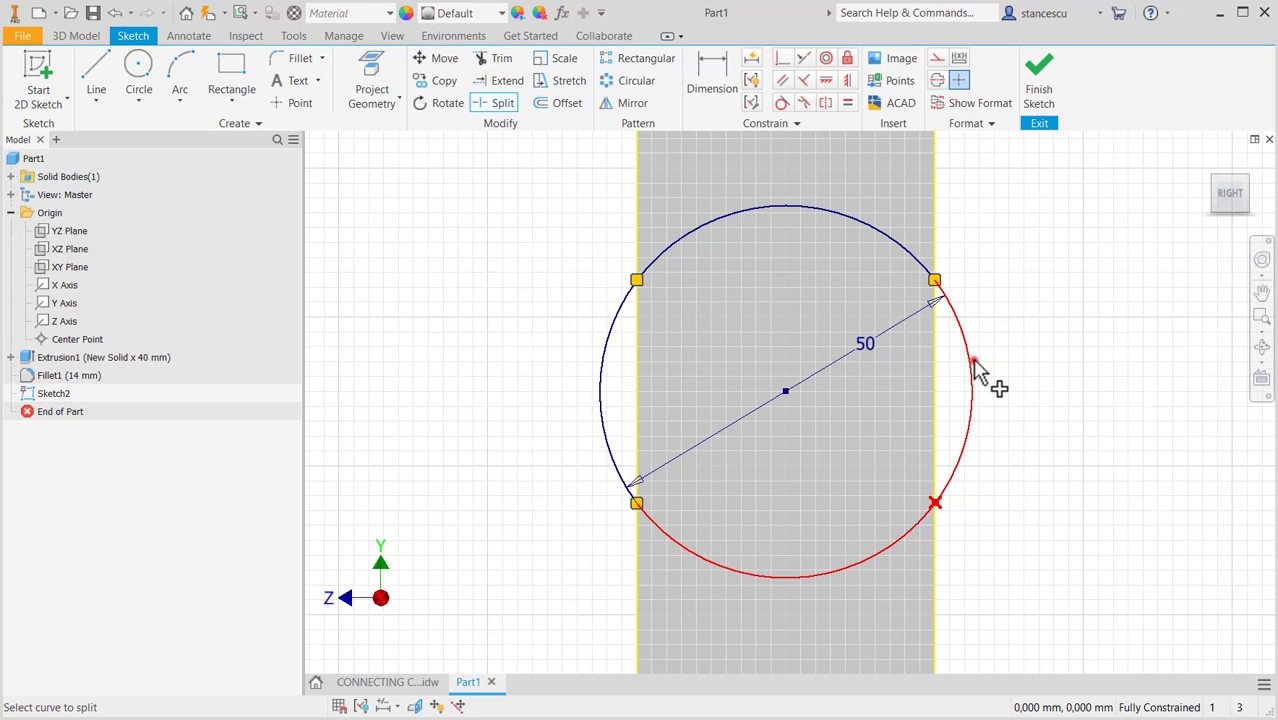
{"action": "left_click", "coordinate": [974, 360]}
{"action": "key", "text": "Escape"}
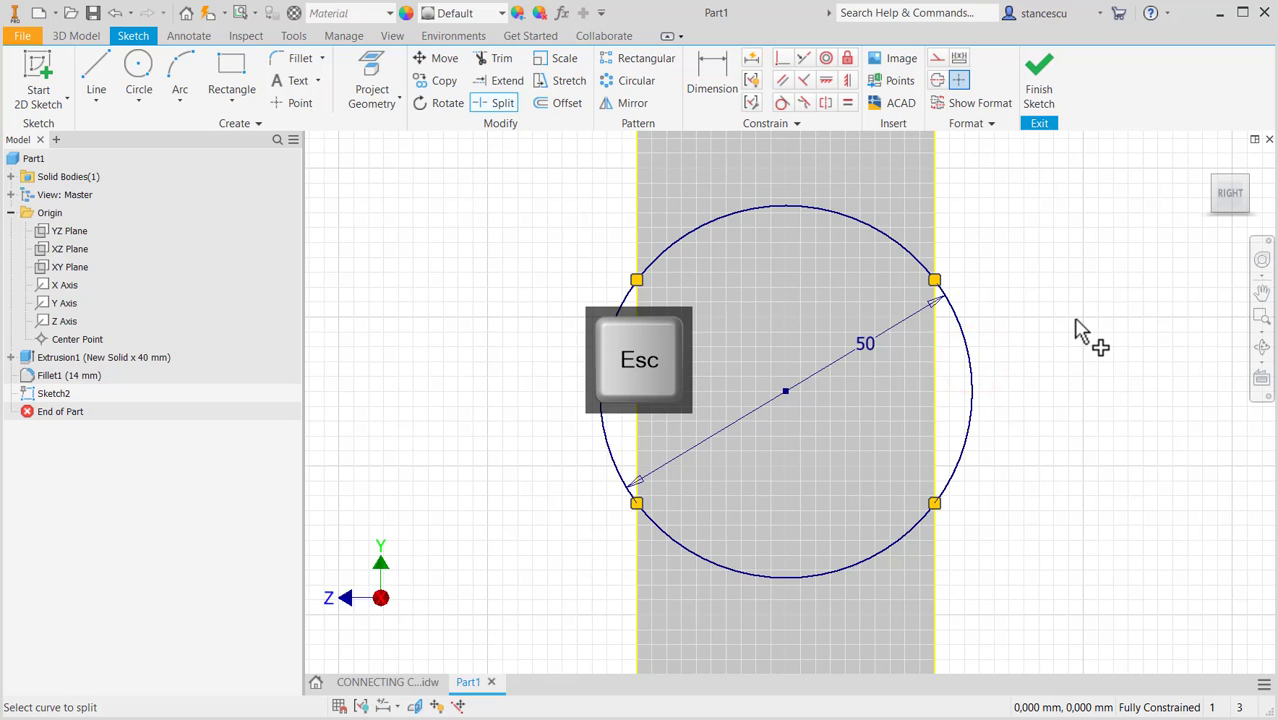
{"action": "left_click", "coordinate": [997, 356]}
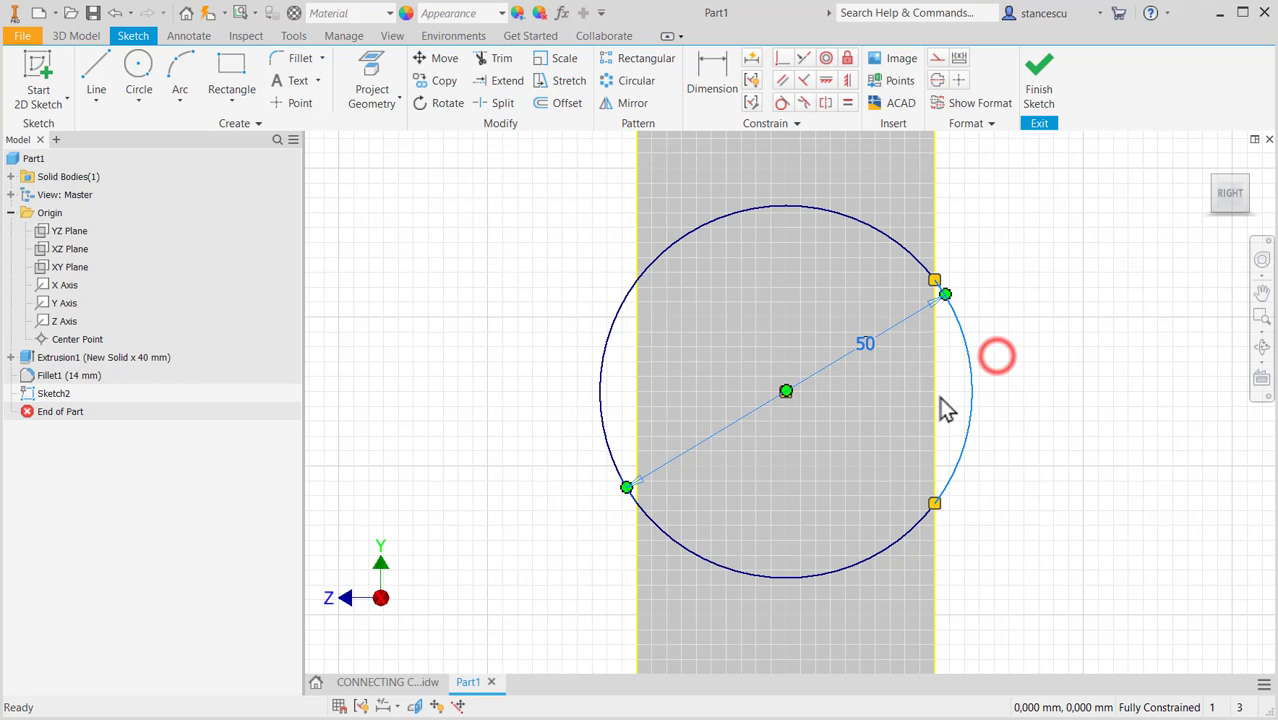
{"action": "left_click", "coordinate": [610, 375]}
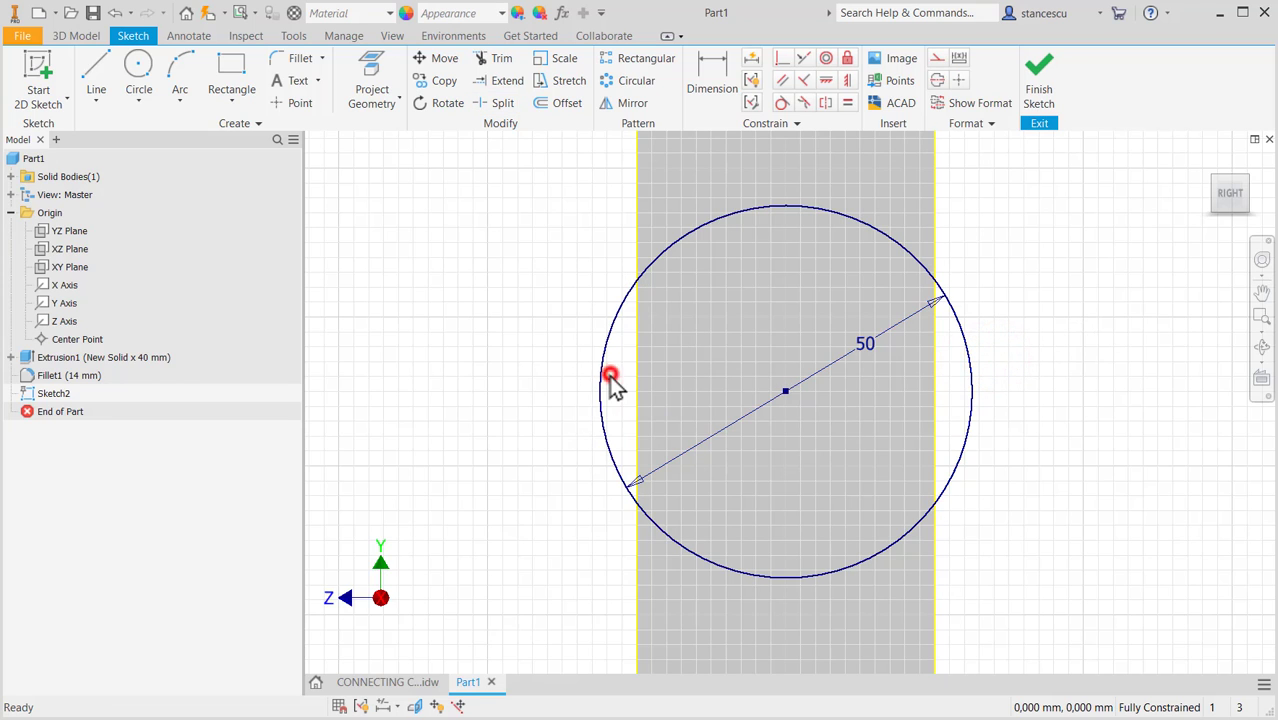
{"action": "left_click", "coordinate": [931, 58]}
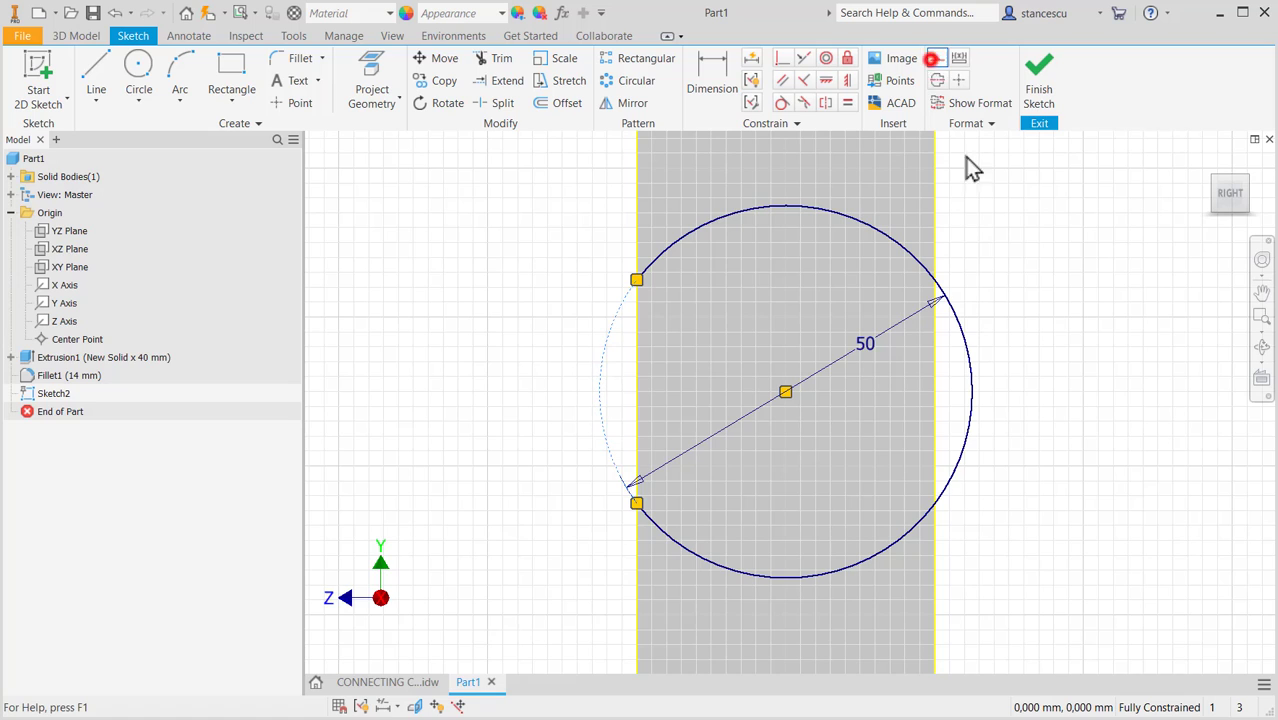
{"action": "left_click", "coordinate": [970, 347]}
{"action": "left_click", "coordinate": [1050, 255]}
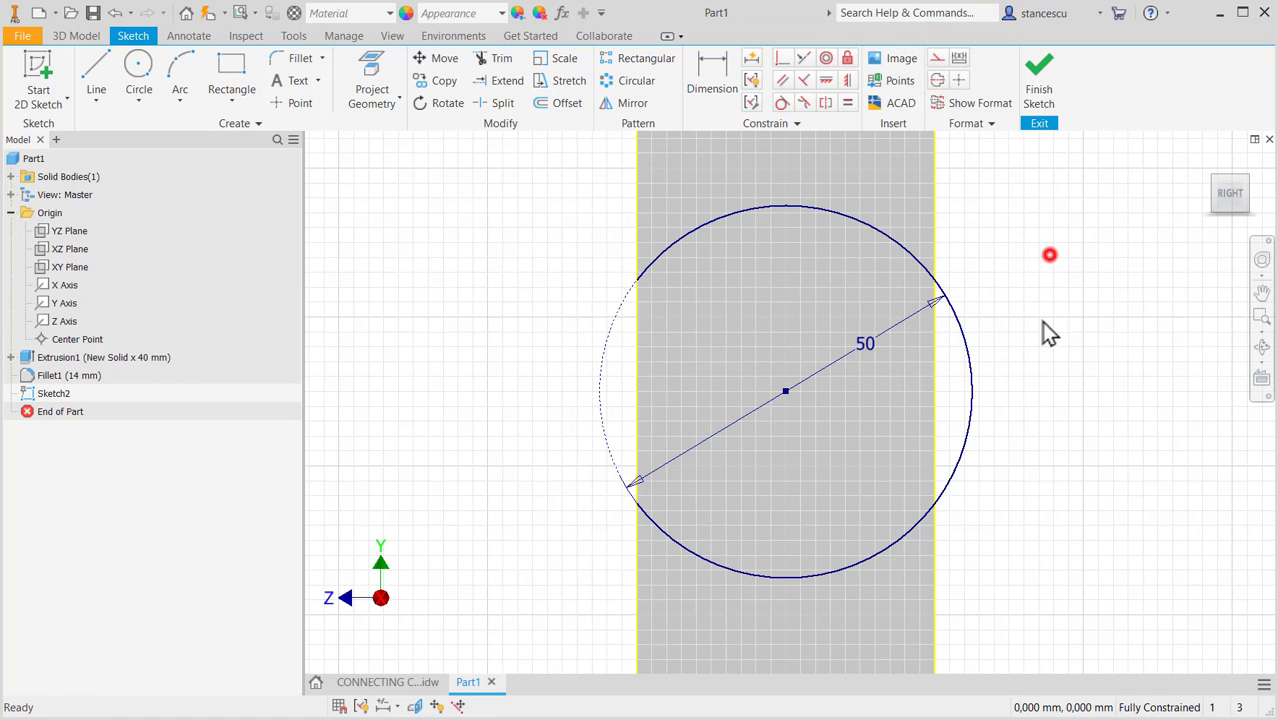
{"action": "left_click_drag", "start_coordinate": [1020, 362], "coordinate": [942, 392]}
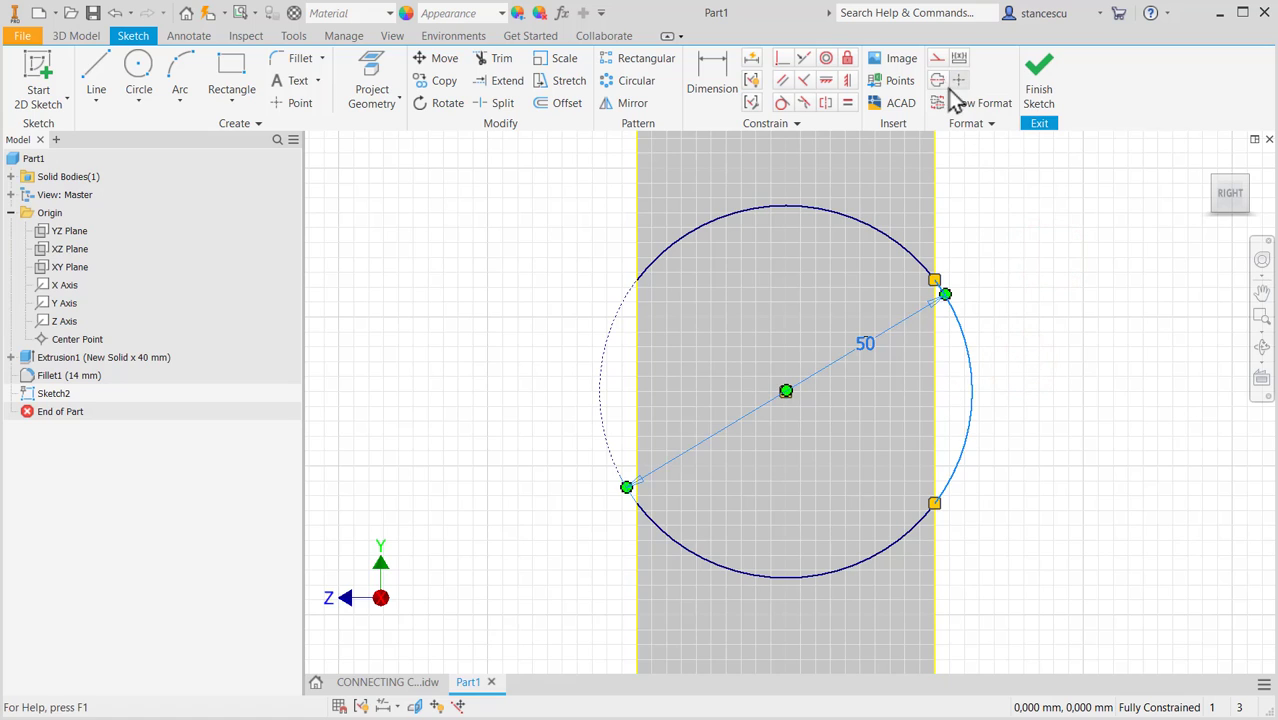
{"action": "left_click", "coordinate": [937, 60]}
{"action": "left_click", "coordinate": [1040, 268]}
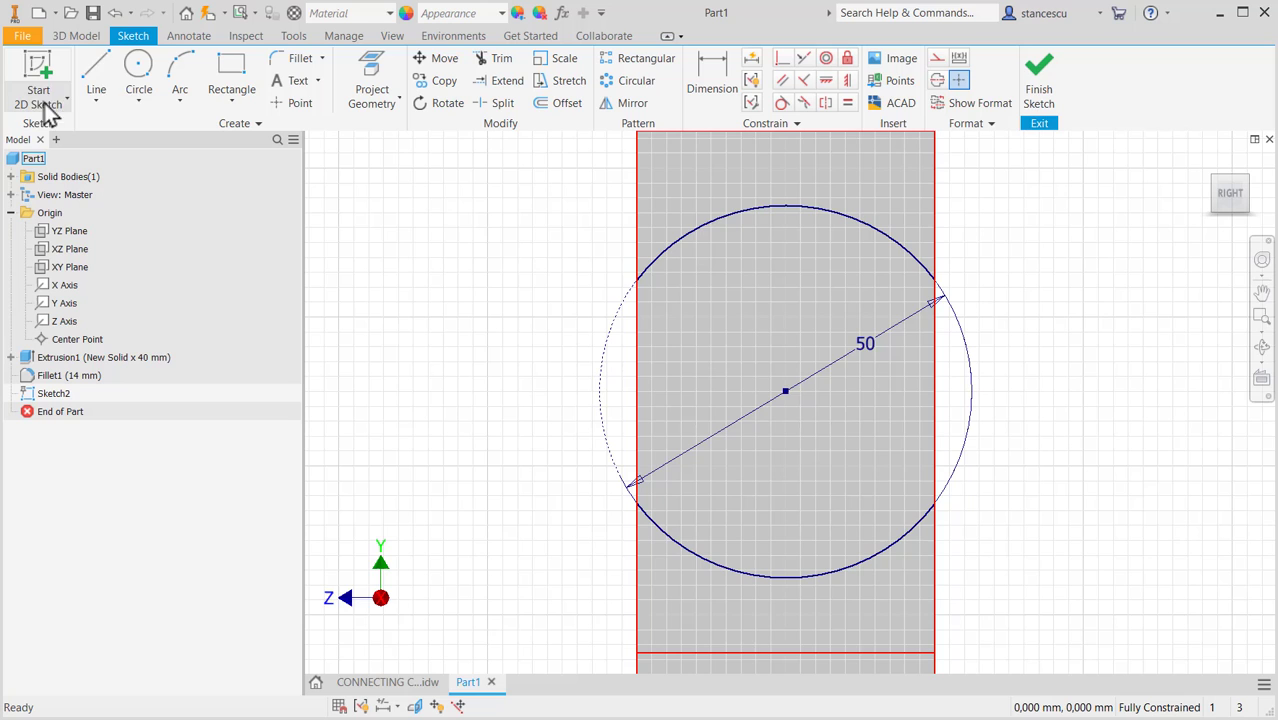
Draw vertical lines along the bar's left and right edges across the circle.
{"action": "left_click", "coordinate": [95, 66]}
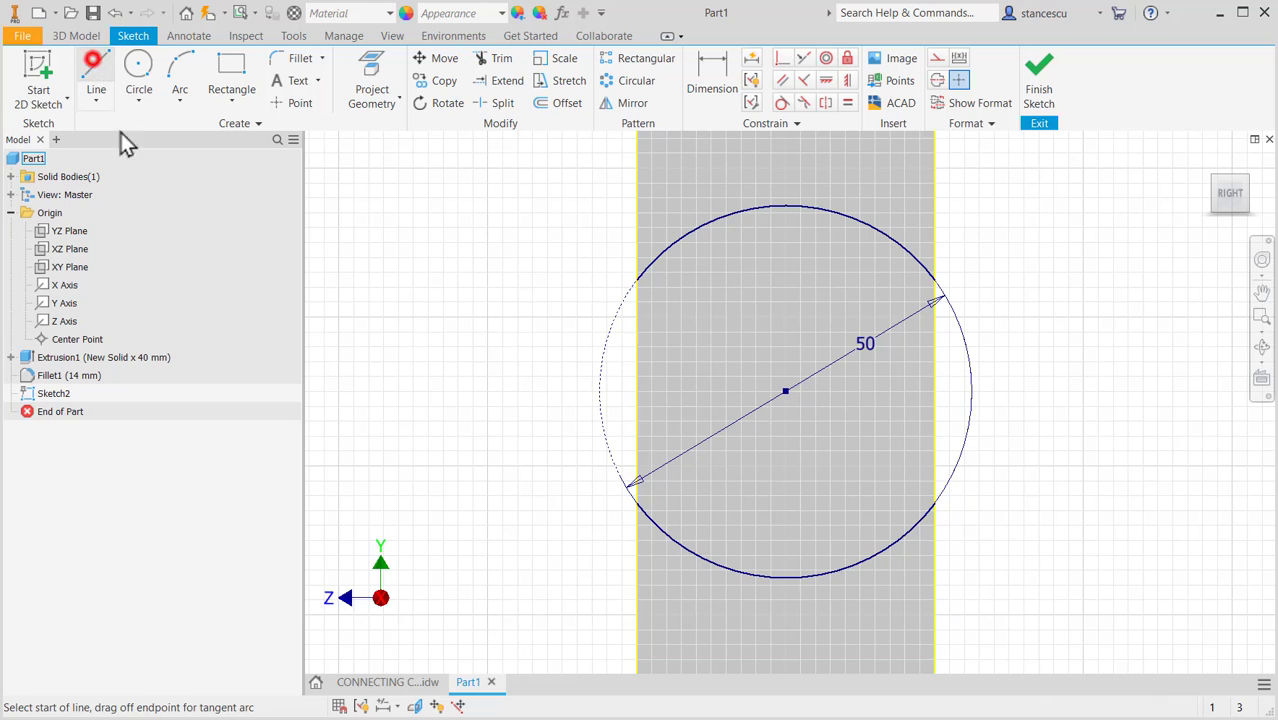
{"action": "left_click", "coordinate": [639, 278]}
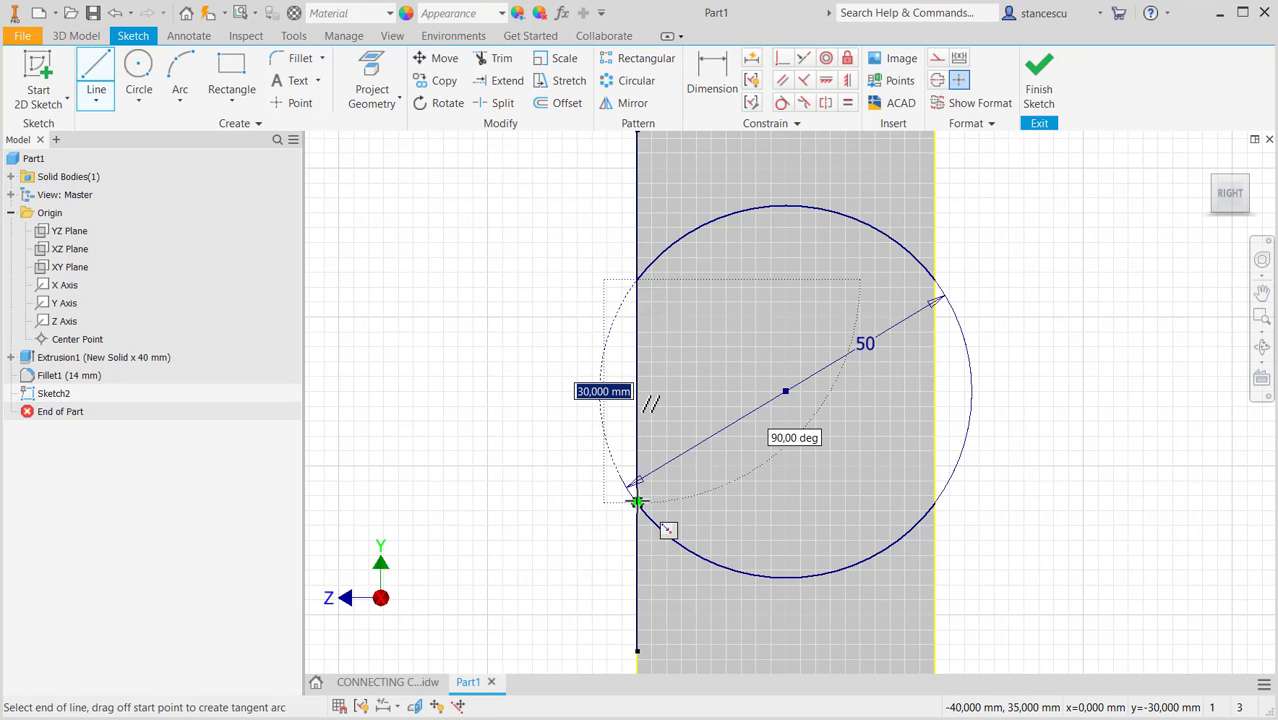
{"action": "double_click", "coordinate": [637, 502]}
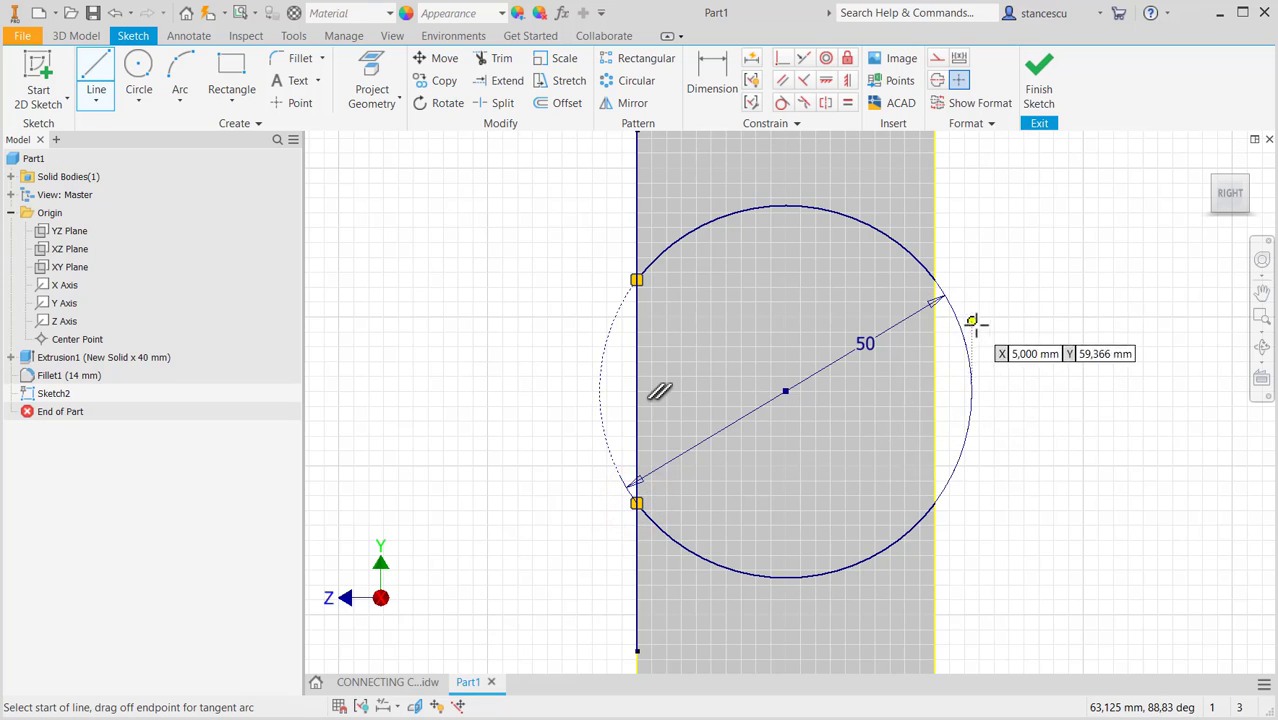
{"action": "left_click", "coordinate": [934, 278]}
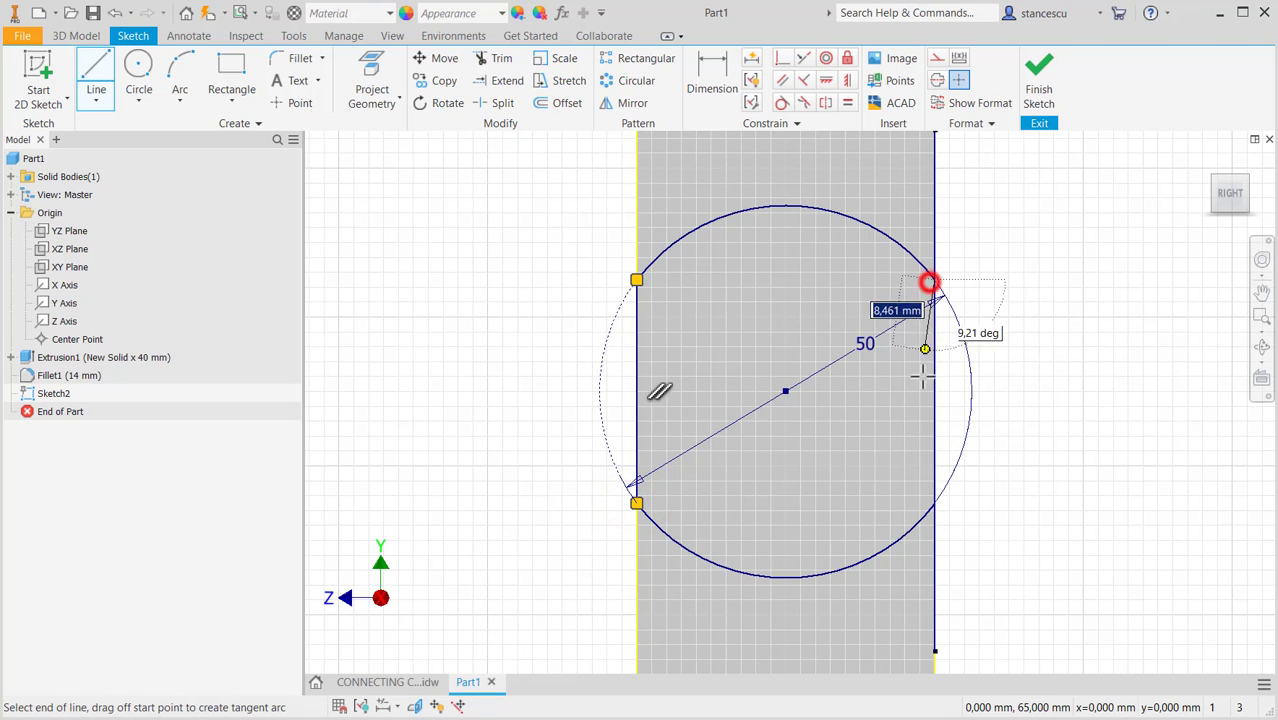
{"action": "left_click", "coordinate": [934, 502]}
{"action": "key", "text": "Escape"}
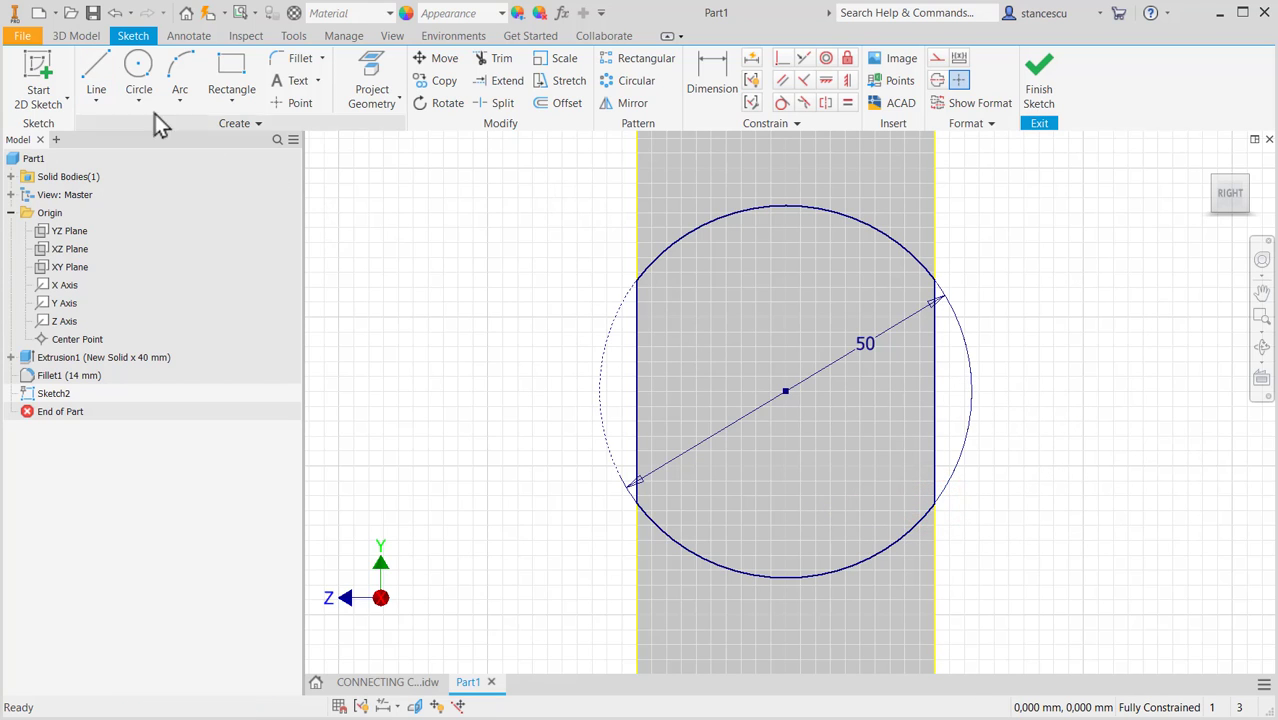
Draw a 36 mm diameter construction circle concentric with the Ø50 circle.
{"action": "left_click", "coordinate": [138, 64]}
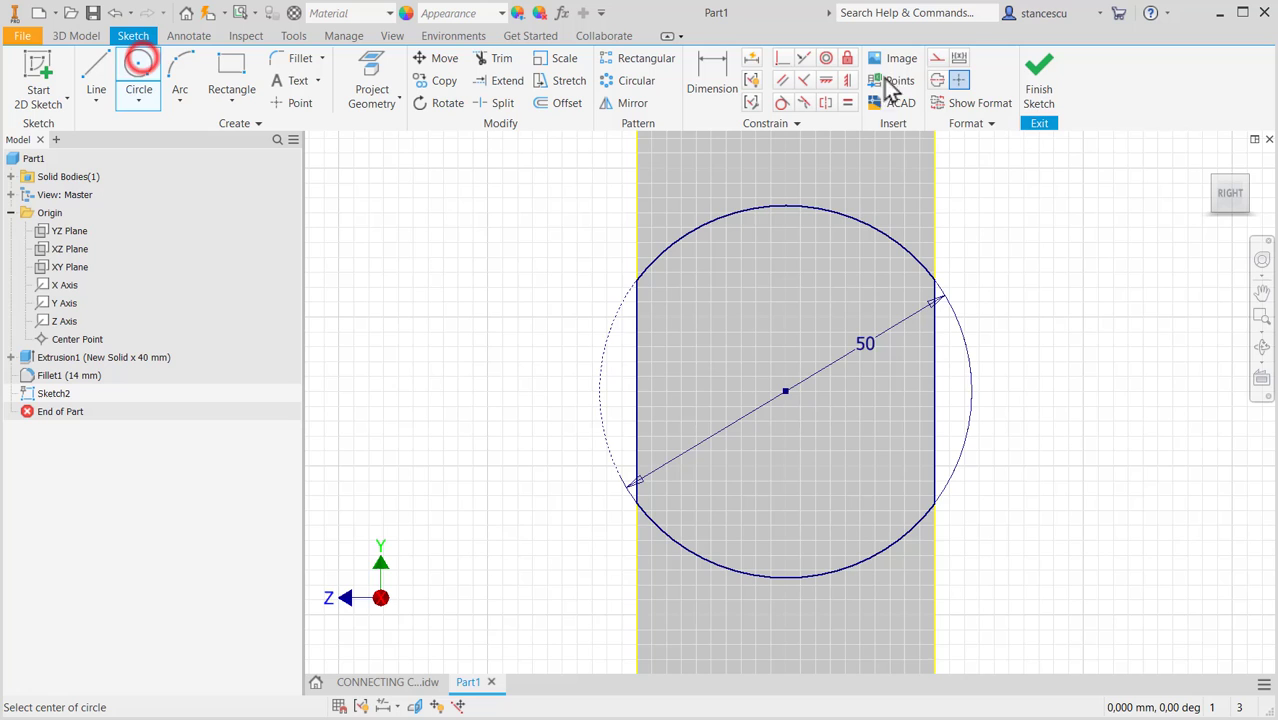
{"action": "left_click", "coordinate": [937, 57]}
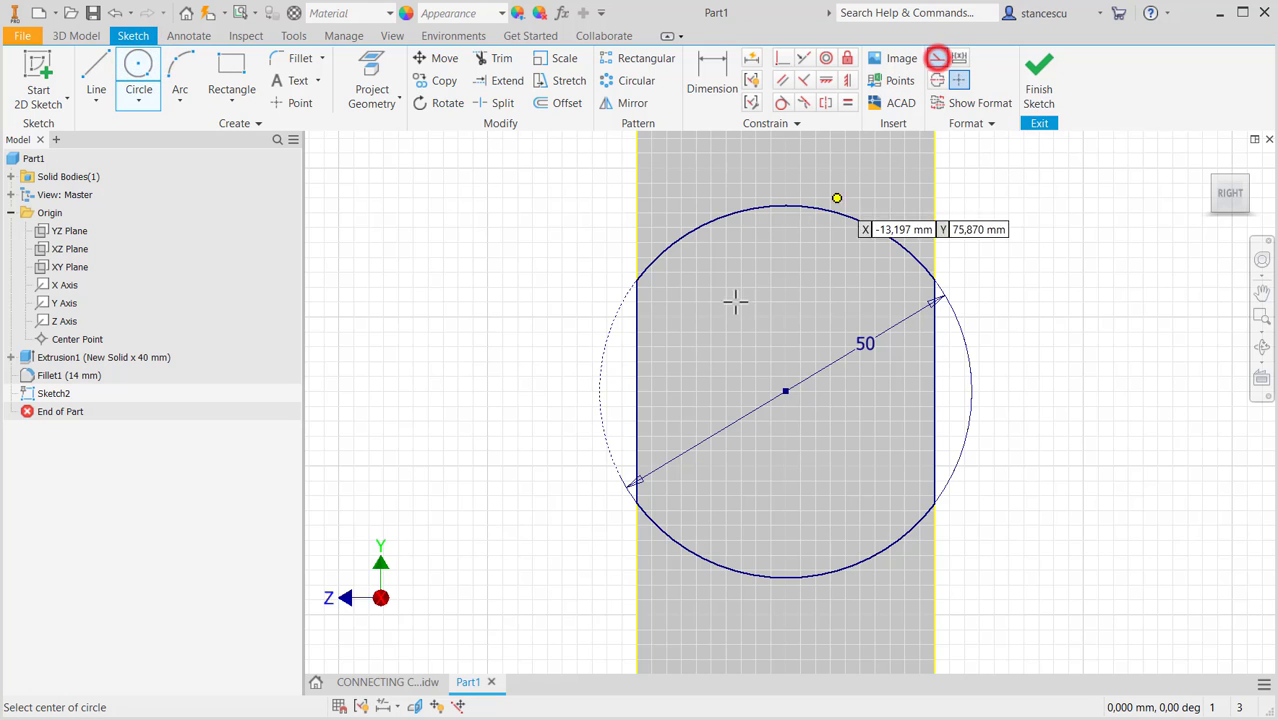
{"action": "left_click", "coordinate": [786, 391]}
{"action": "type", "text": "36"}
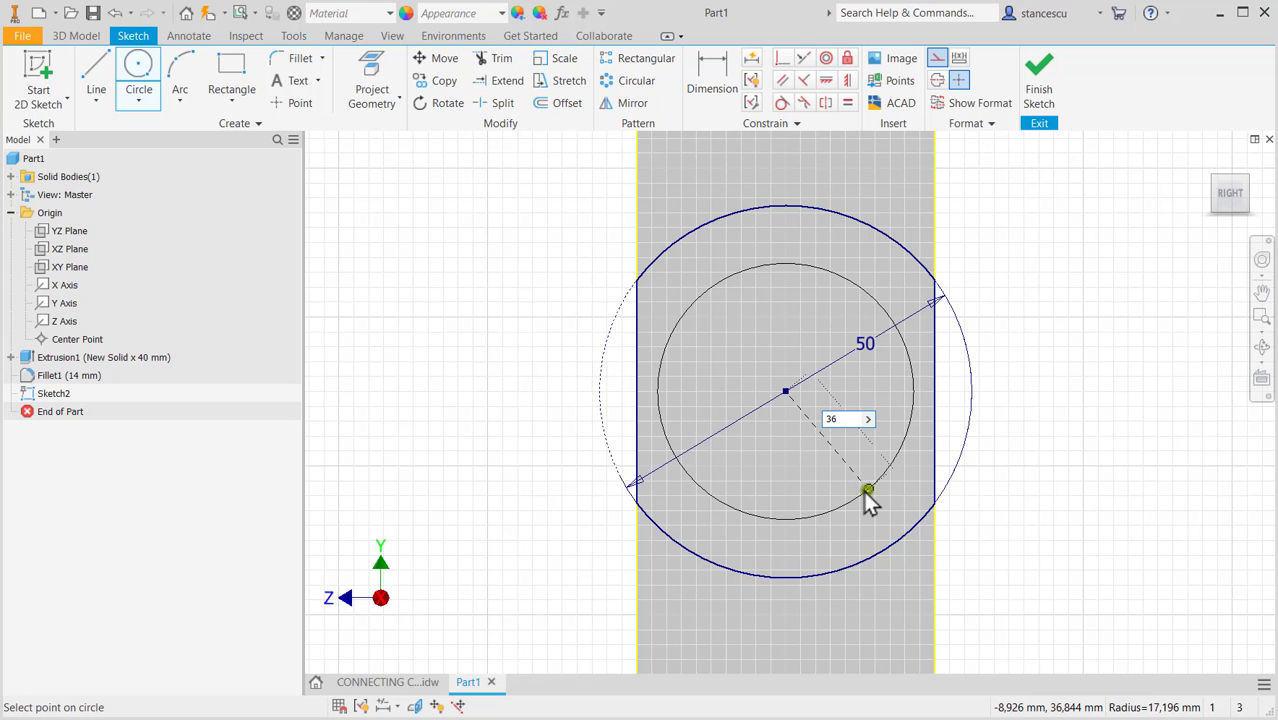
{"action": "right_click", "coordinate": [867, 500]}
{"action": "left_click", "coordinate": [850, 630]}
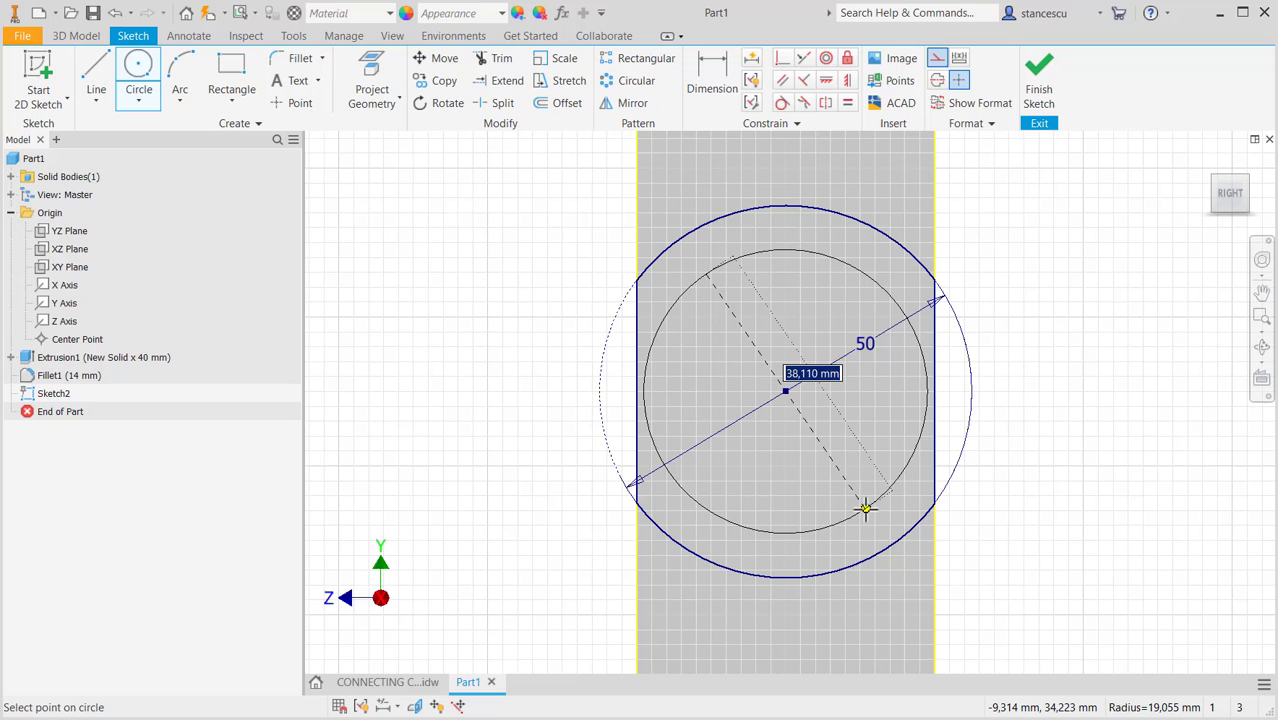
{"action": "type", "text": "36"}
{"action": "key", "text": "Return"}
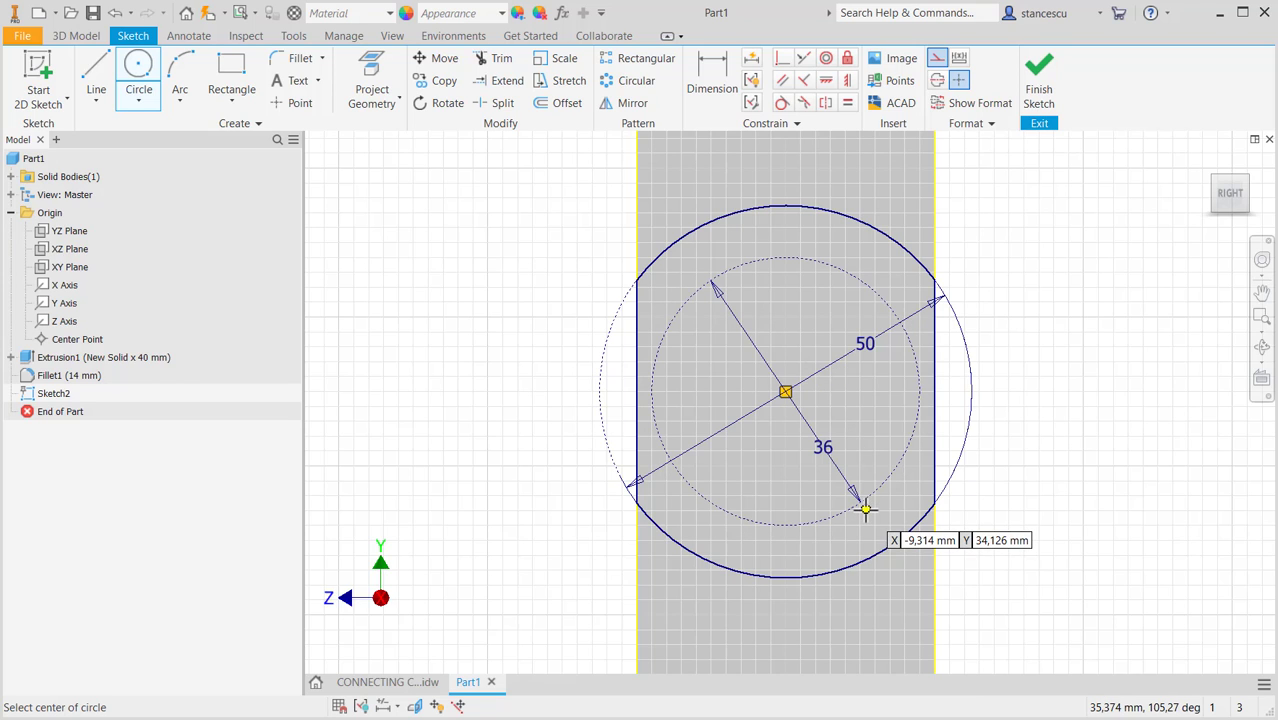
{"action": "key", "text": "Escape"}
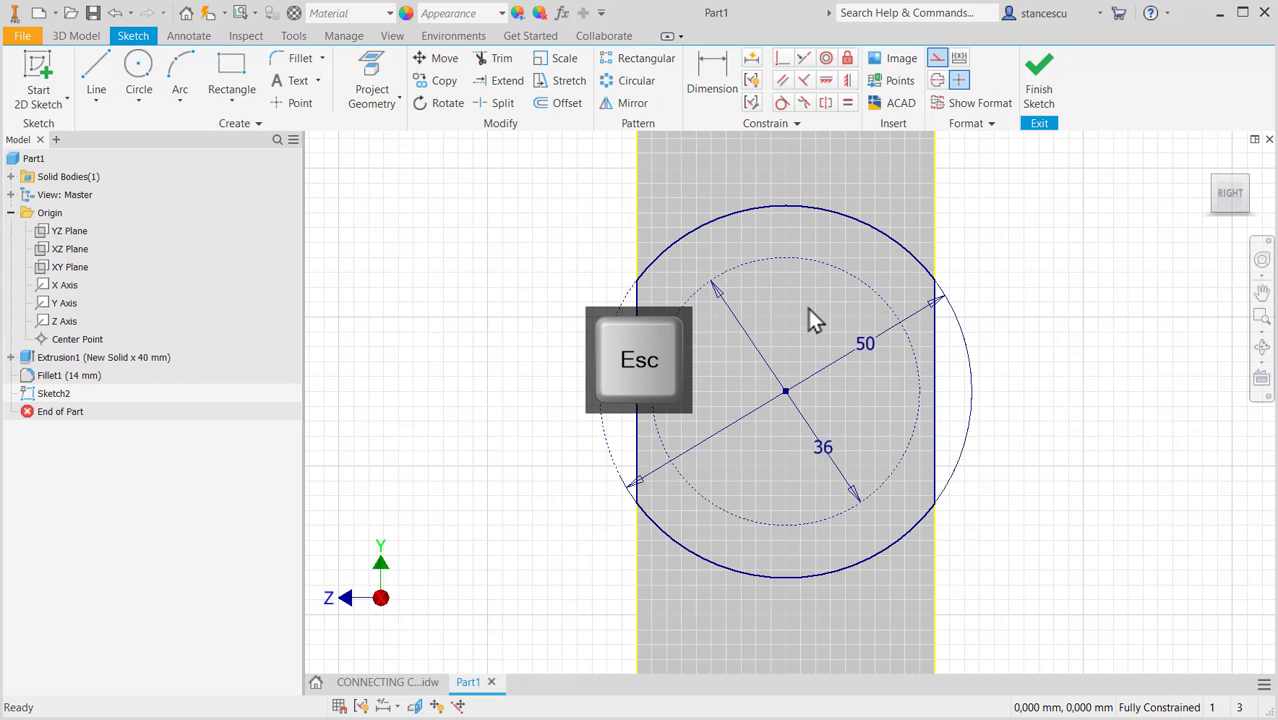
Keep the Ø36 circle as construction, turn construction style off, and dismiss the save reminder.
{"action": "left_click", "coordinate": [840, 269]}
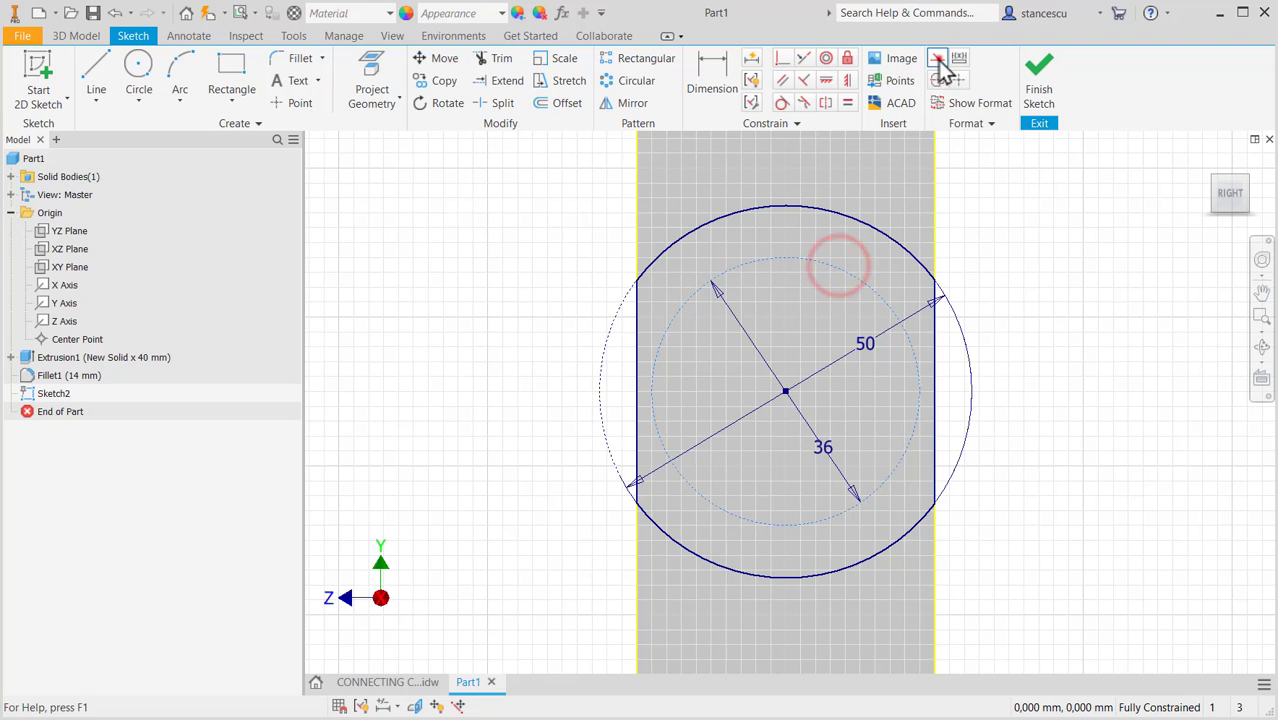
{"action": "left_click", "coordinate": [937, 57]}
{"action": "left_click", "coordinate": [1063, 222]}
{"action": "left_click", "coordinate": [937, 58]}
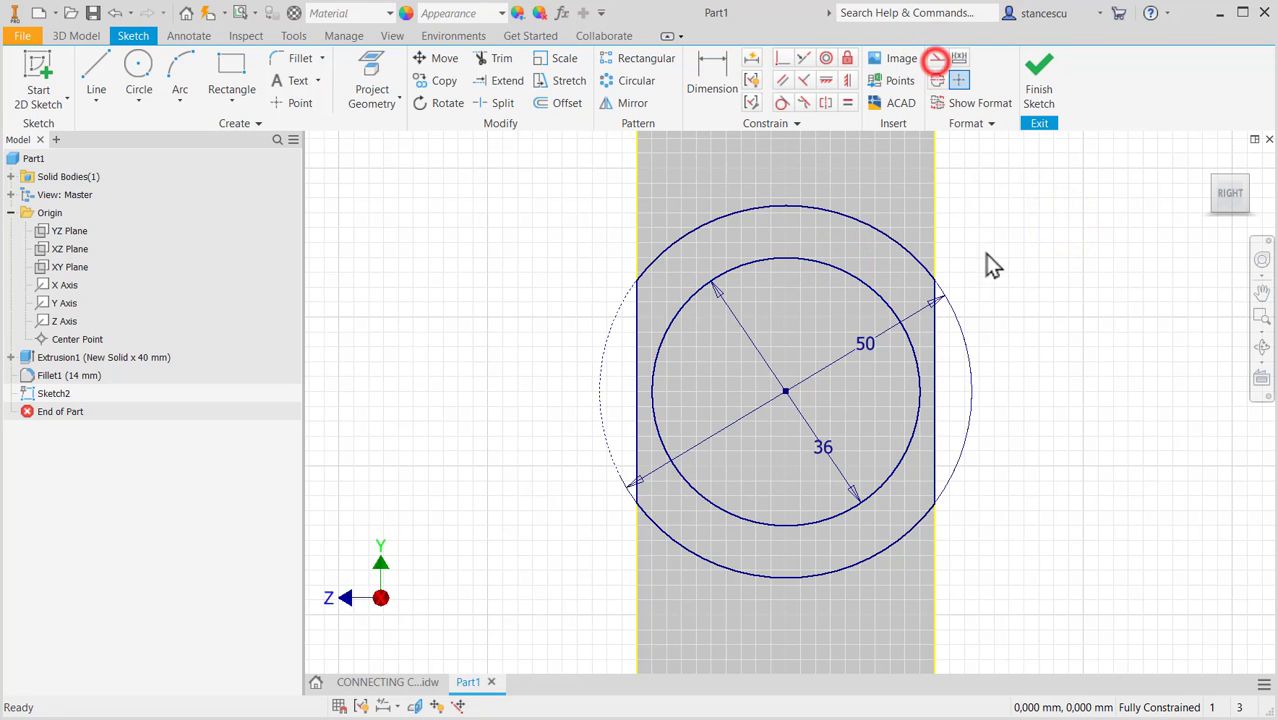
{"action": "left_click", "coordinate": [1093, 287]}
{"action": "key", "text": "ctrl+z"}
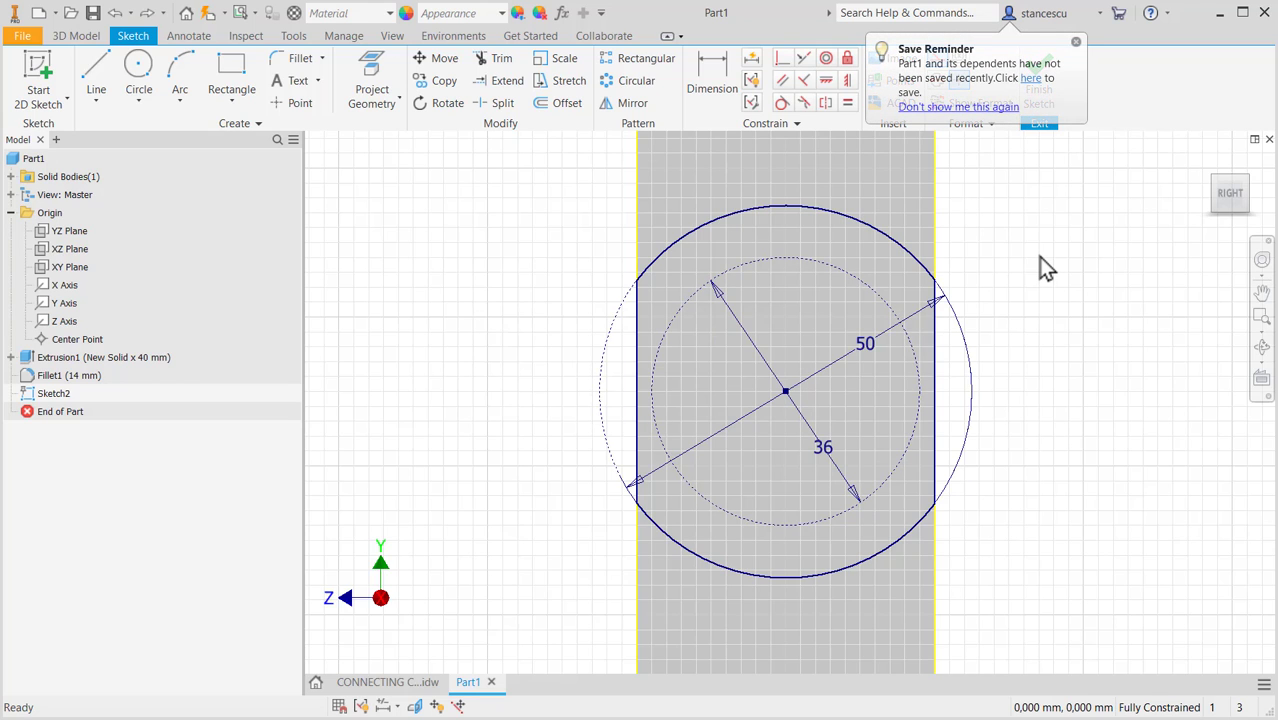
{"action": "left_click", "coordinate": [1063, 247]}
{"action": "left_click", "coordinate": [1075, 41]}
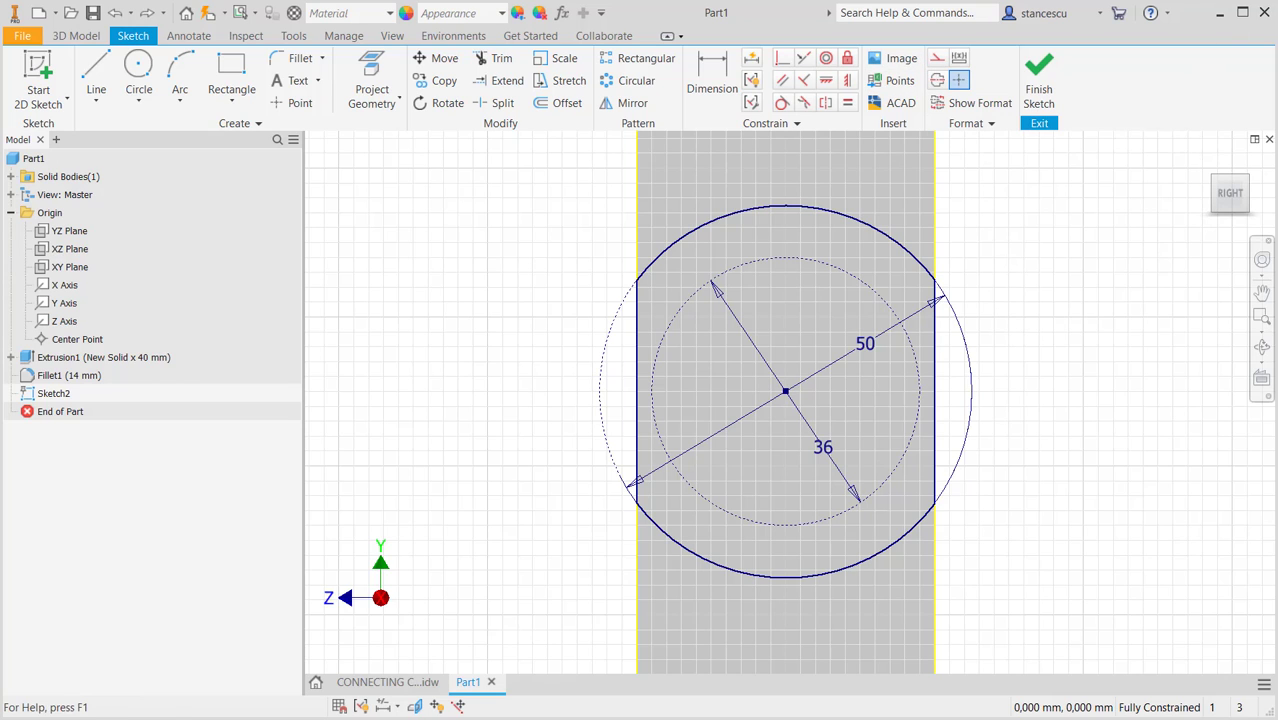
Draw a radius-8 circle left of the bar, tangent to the Ø36 circle.
{"action": "left_click", "coordinate": [138, 65]}
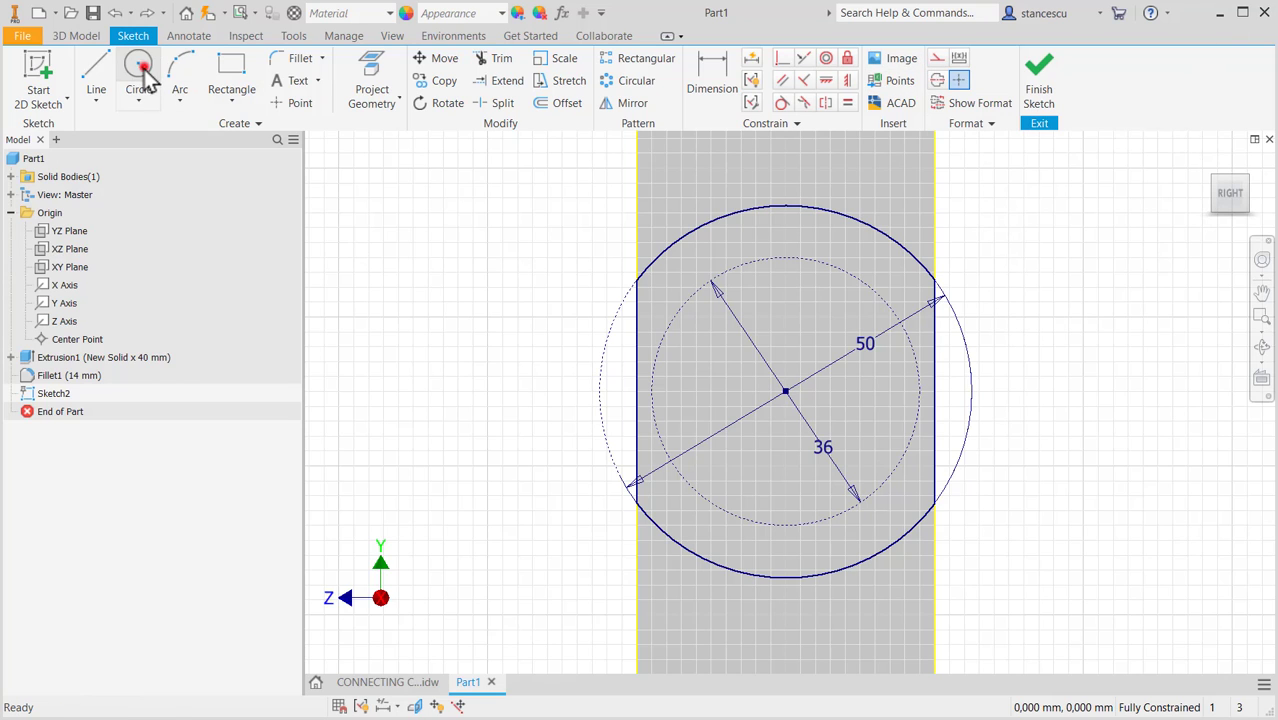
{"action": "left_click", "coordinate": [548, 232]}
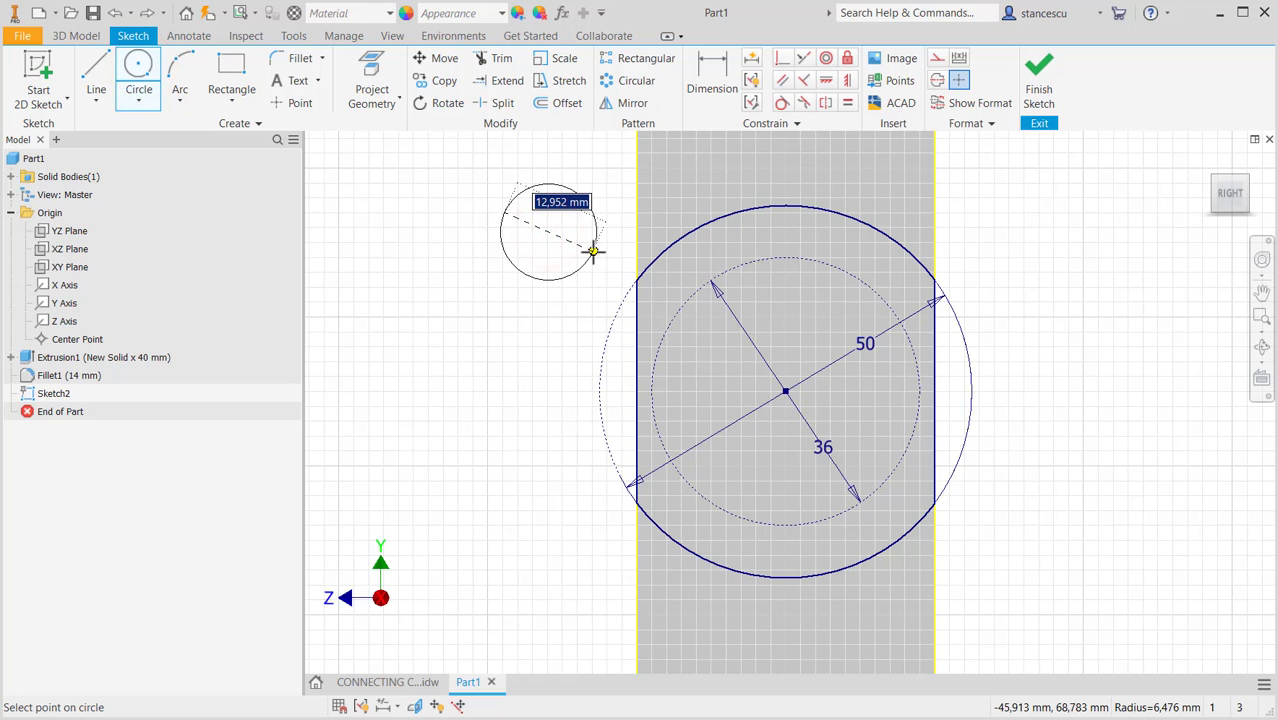
{"action": "right_click", "coordinate": [594, 254]}
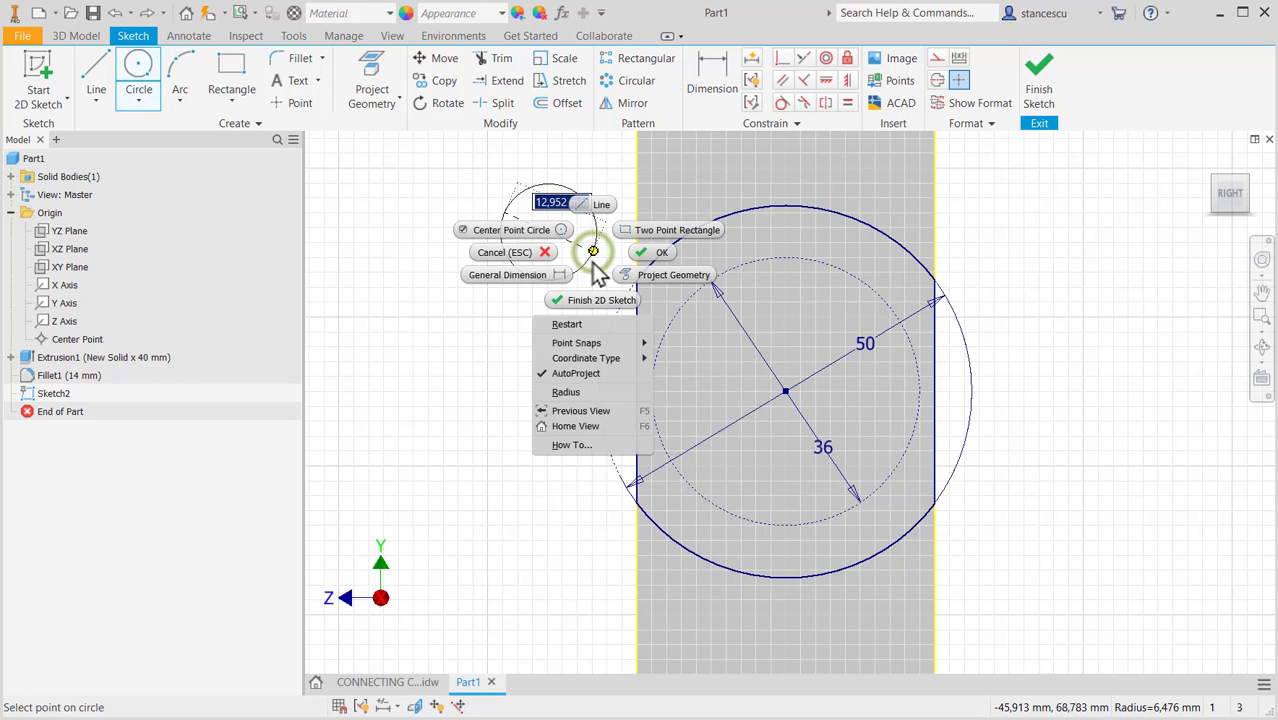
{"action": "left_click", "coordinate": [566, 391]}
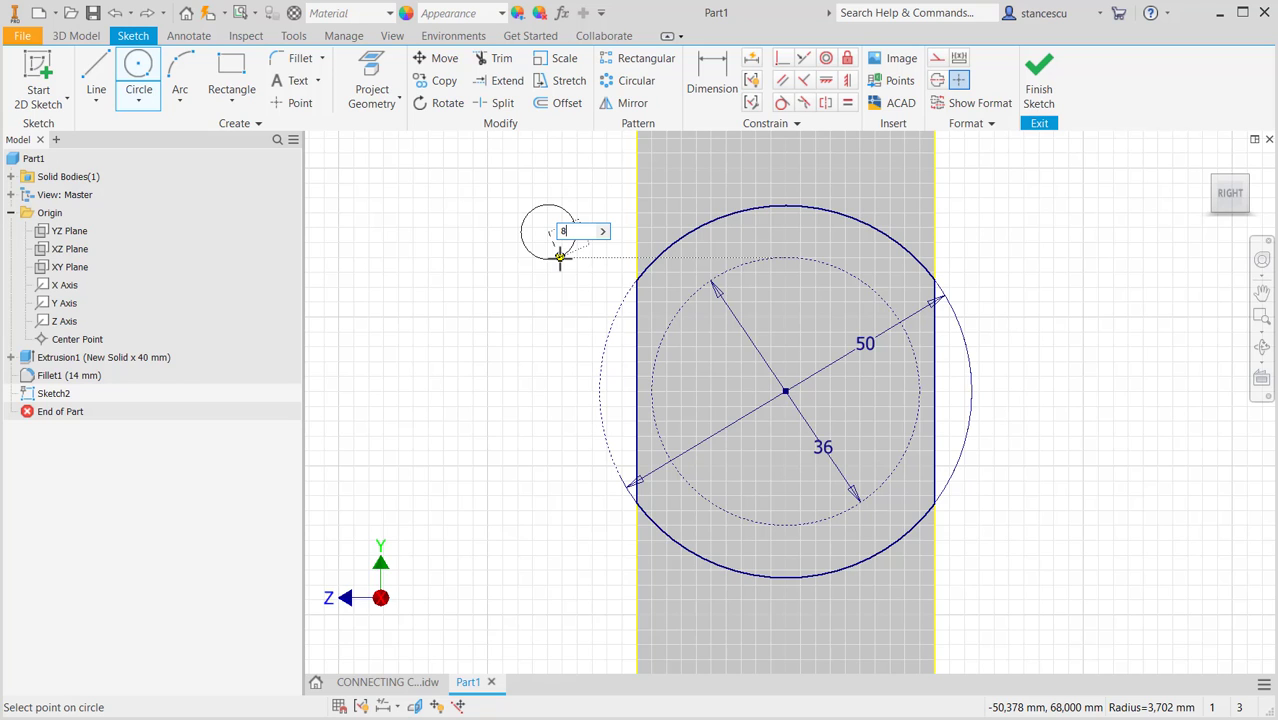
{"action": "key", "text": "Return"}
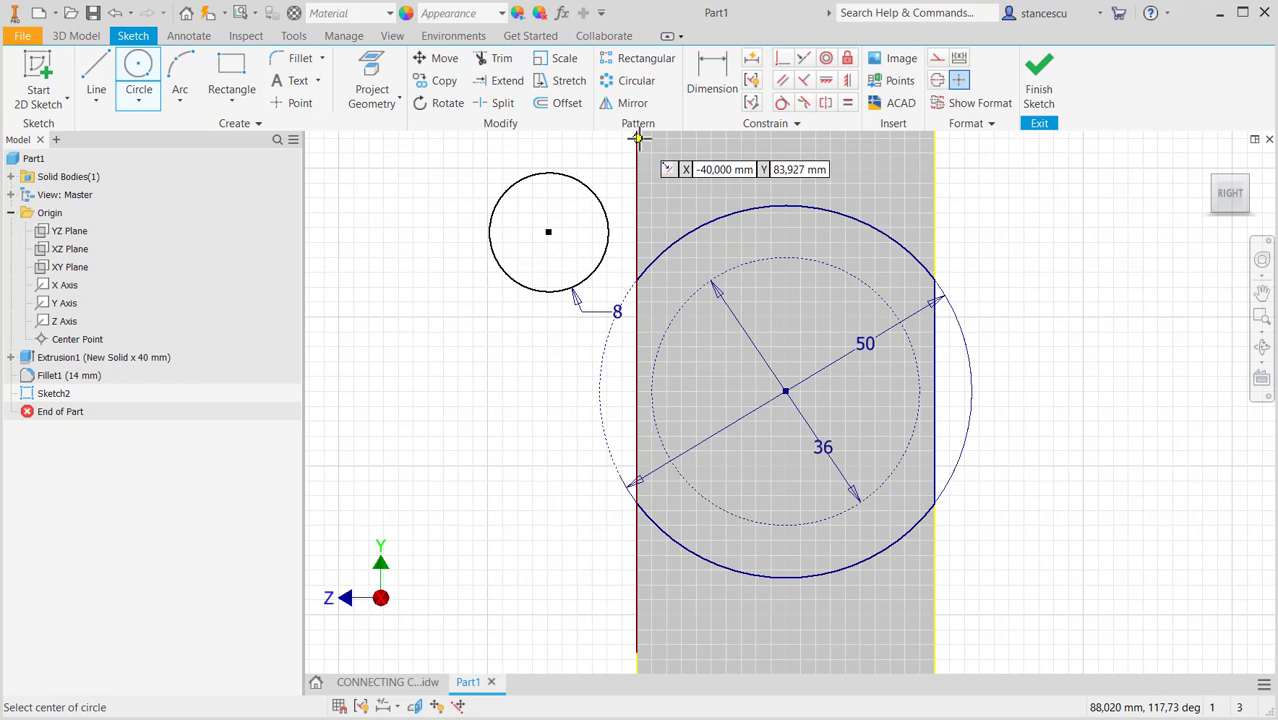
{"action": "left_click", "coordinate": [782, 103]}
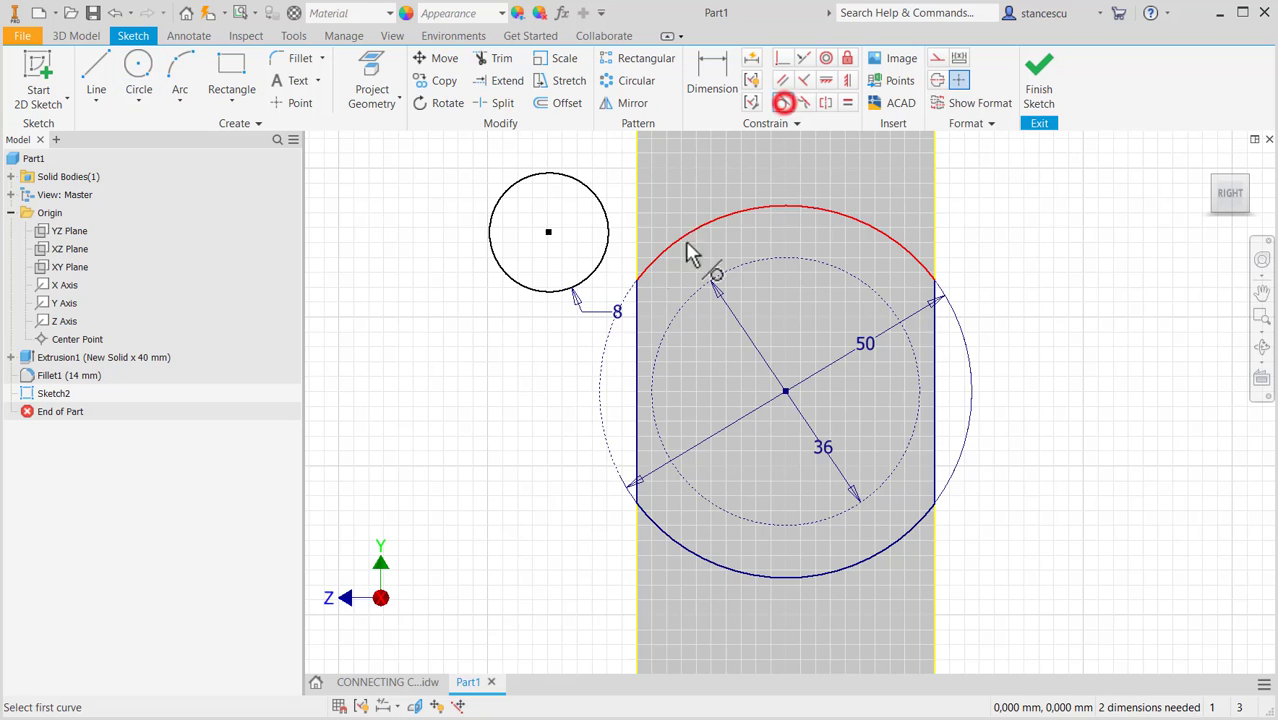
{"action": "left_click", "coordinate": [678, 310]}
{"action": "left_click", "coordinate": [578, 283]}
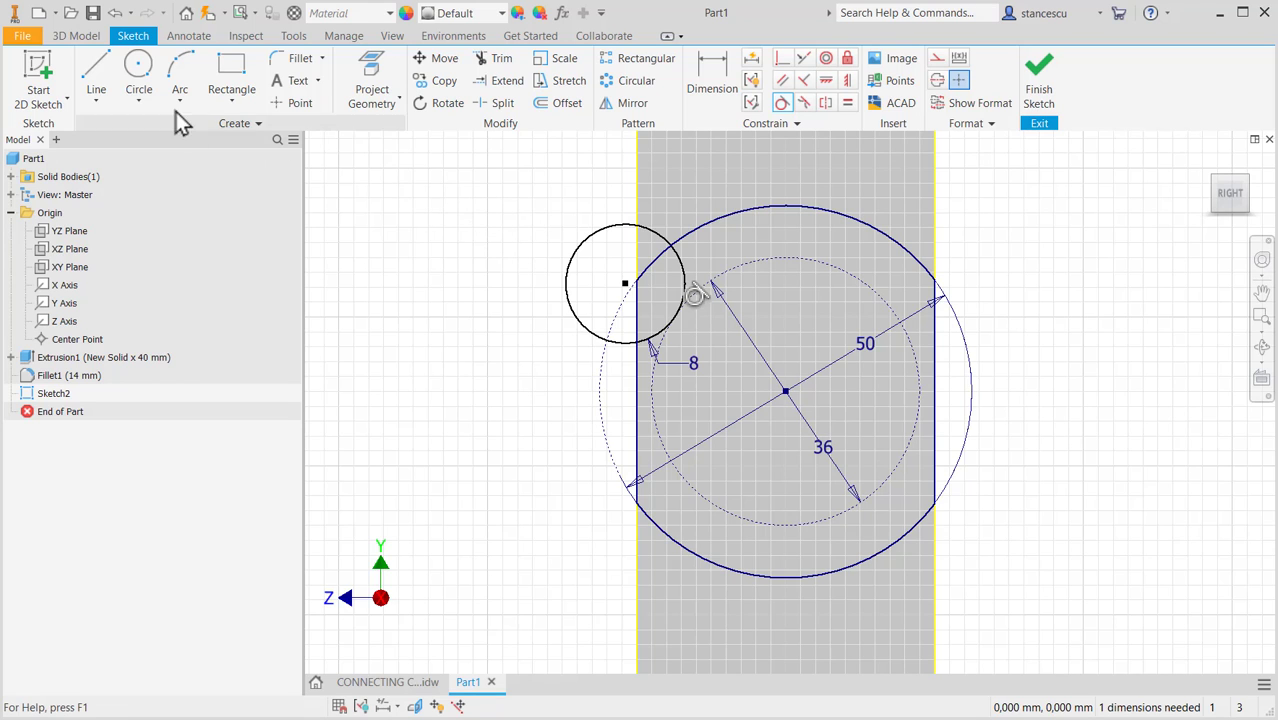
Add a second circle at right, equal to the first and tangent to the Ø36 circle.
{"action": "left_click", "coordinate": [1021, 223]}
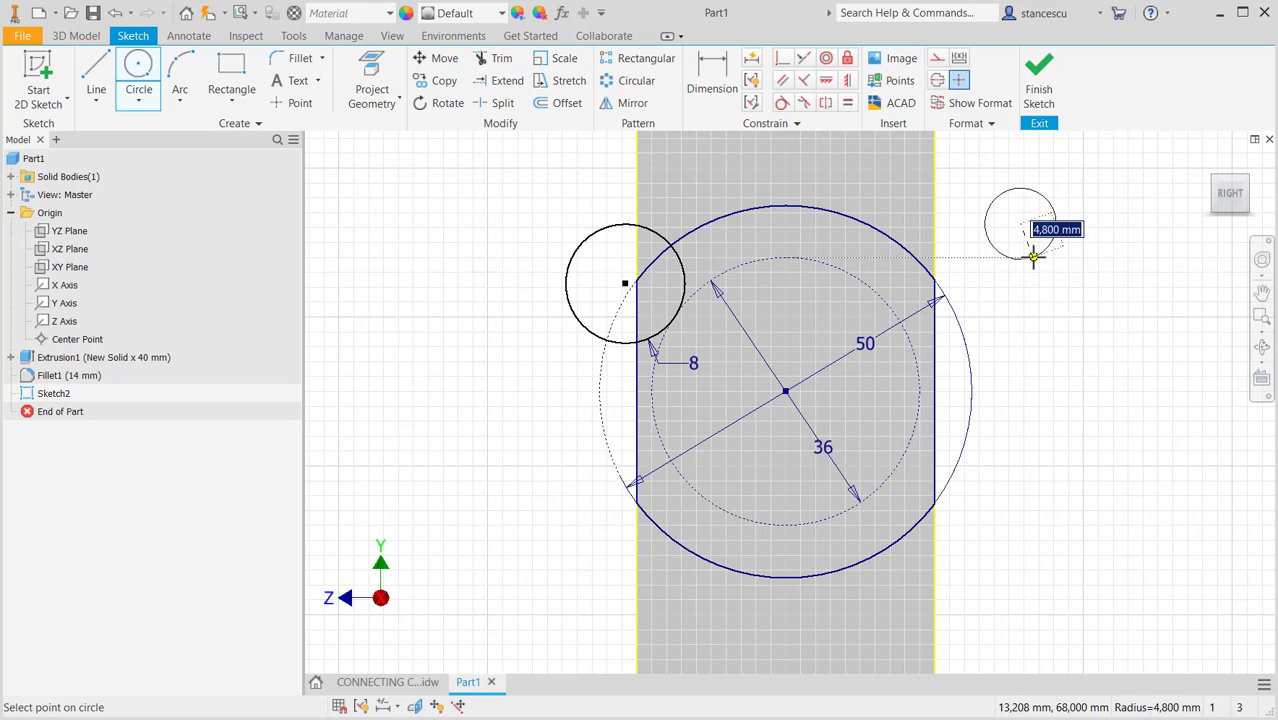
{"action": "left_click", "coordinate": [1031, 257]}
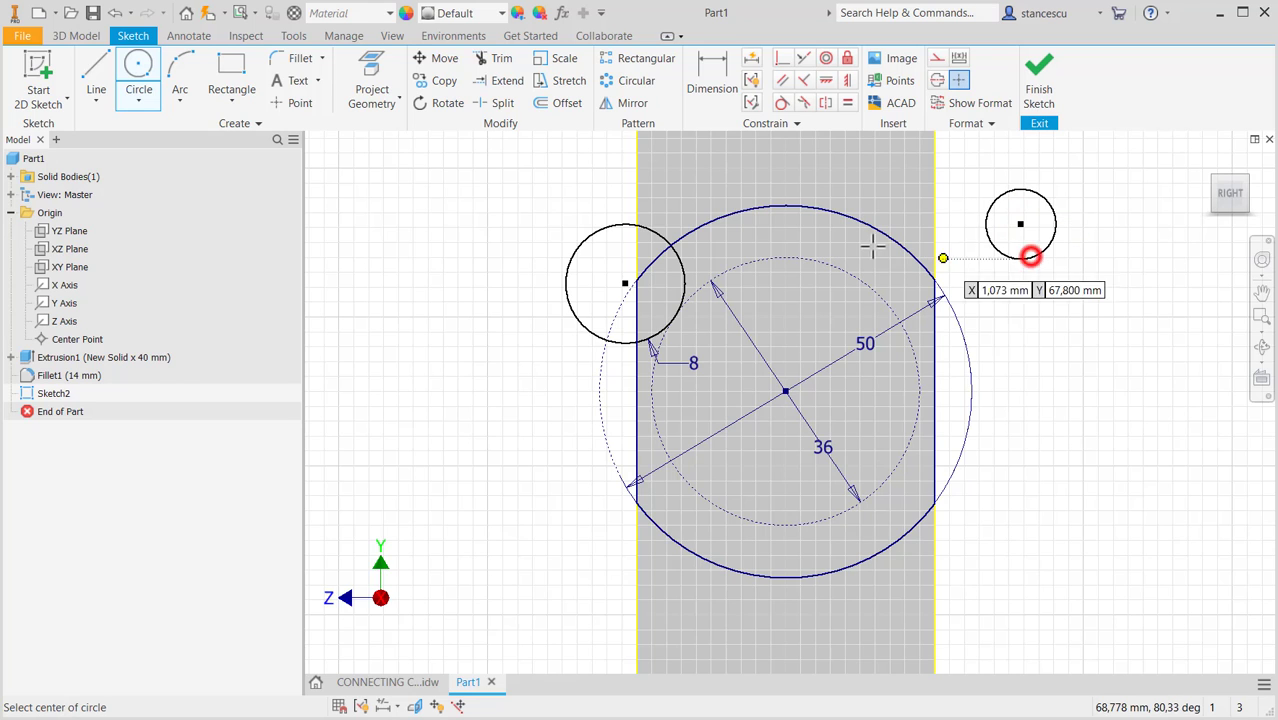
{"action": "left_click", "coordinate": [846, 104]}
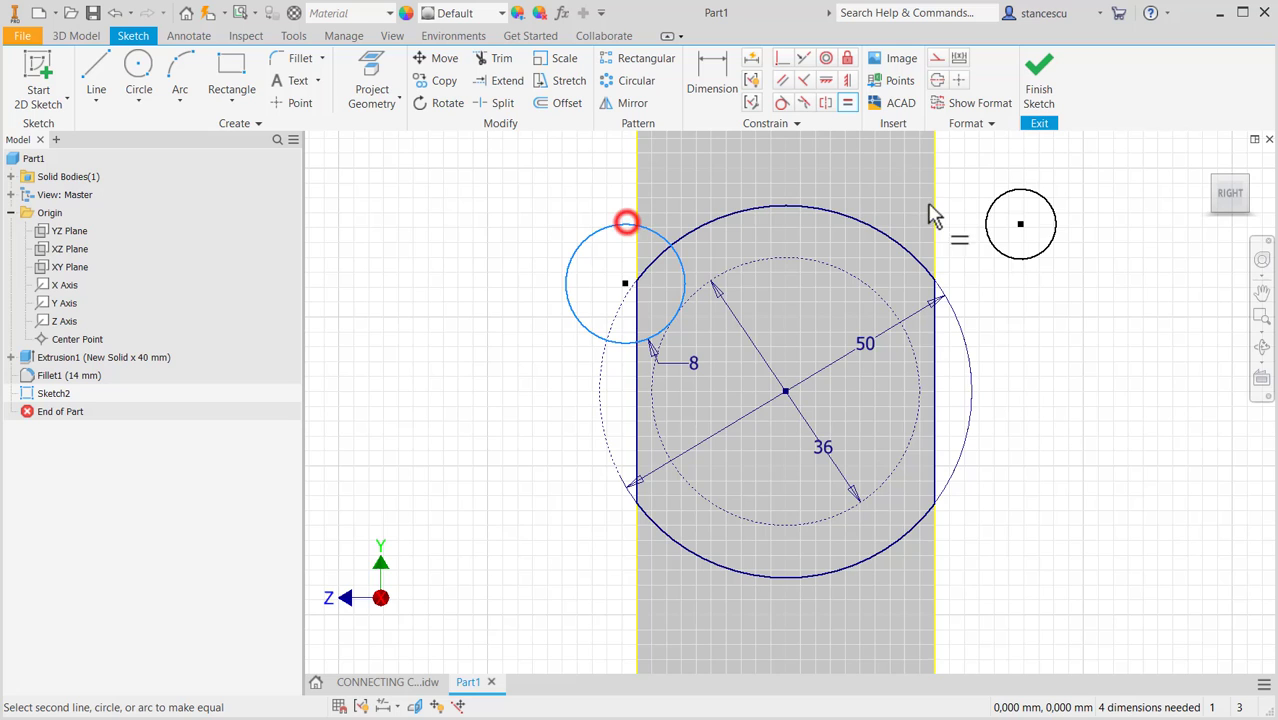
{"action": "left_click", "coordinate": [1018, 191]}
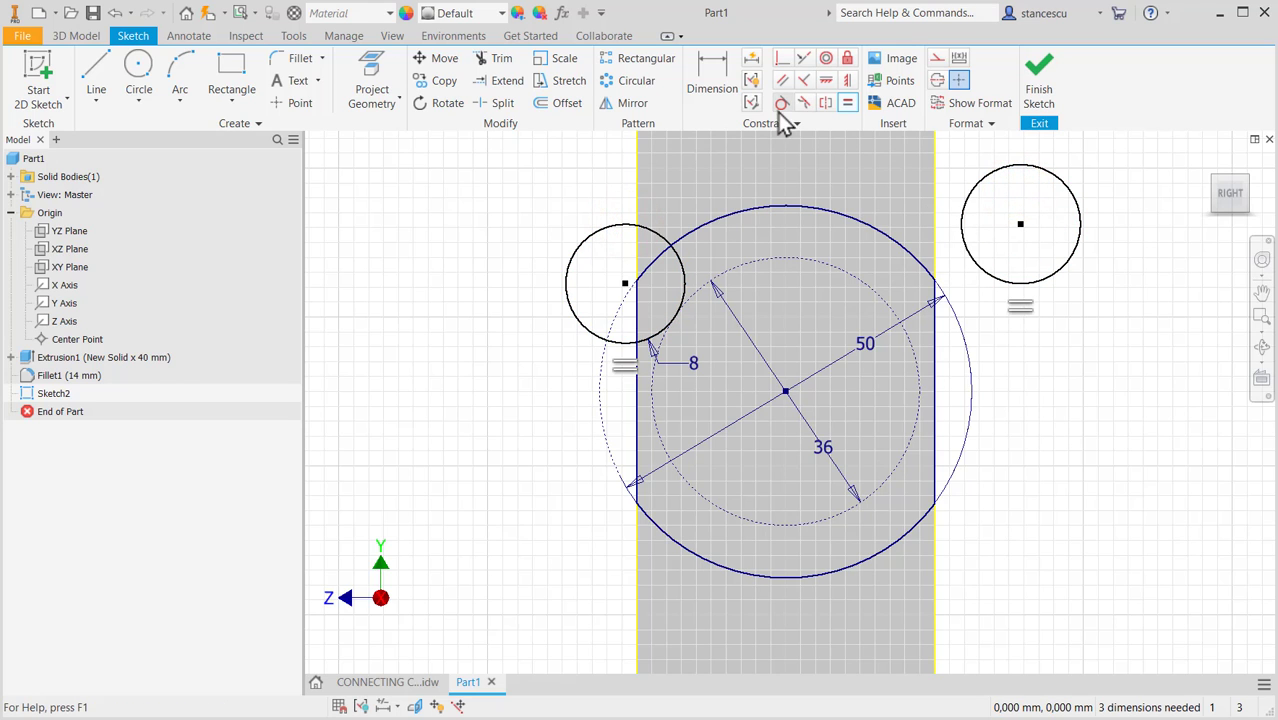
{"action": "left_click", "coordinate": [1020, 163]}
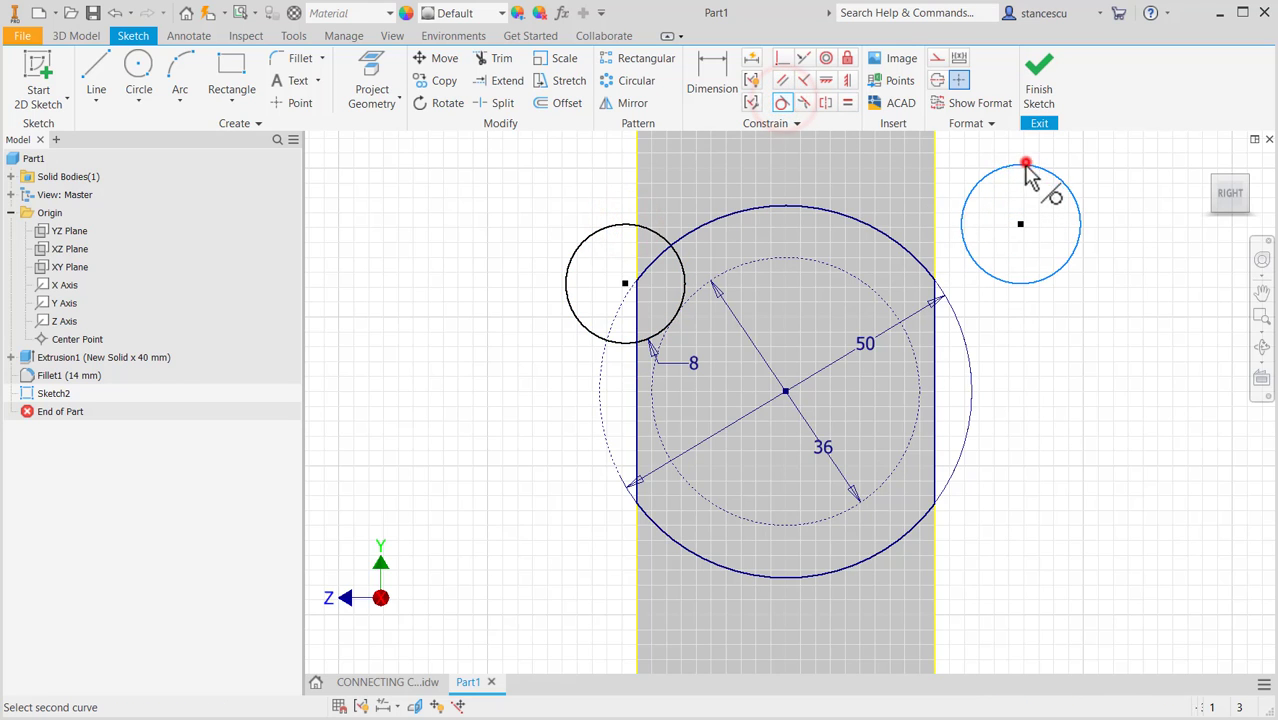
{"action": "left_click", "coordinate": [875, 297]}
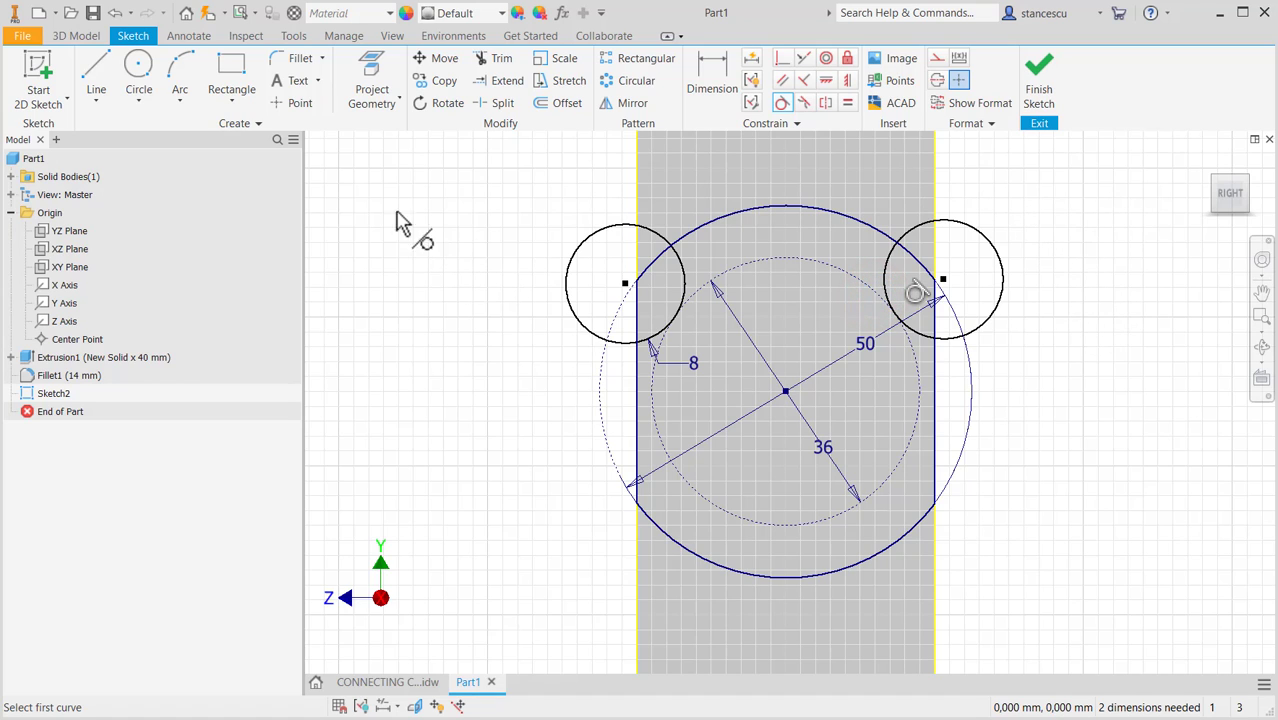
Draw construction lines from each small circle's centre through the main centre.
{"action": "left_click", "coordinate": [94, 67]}
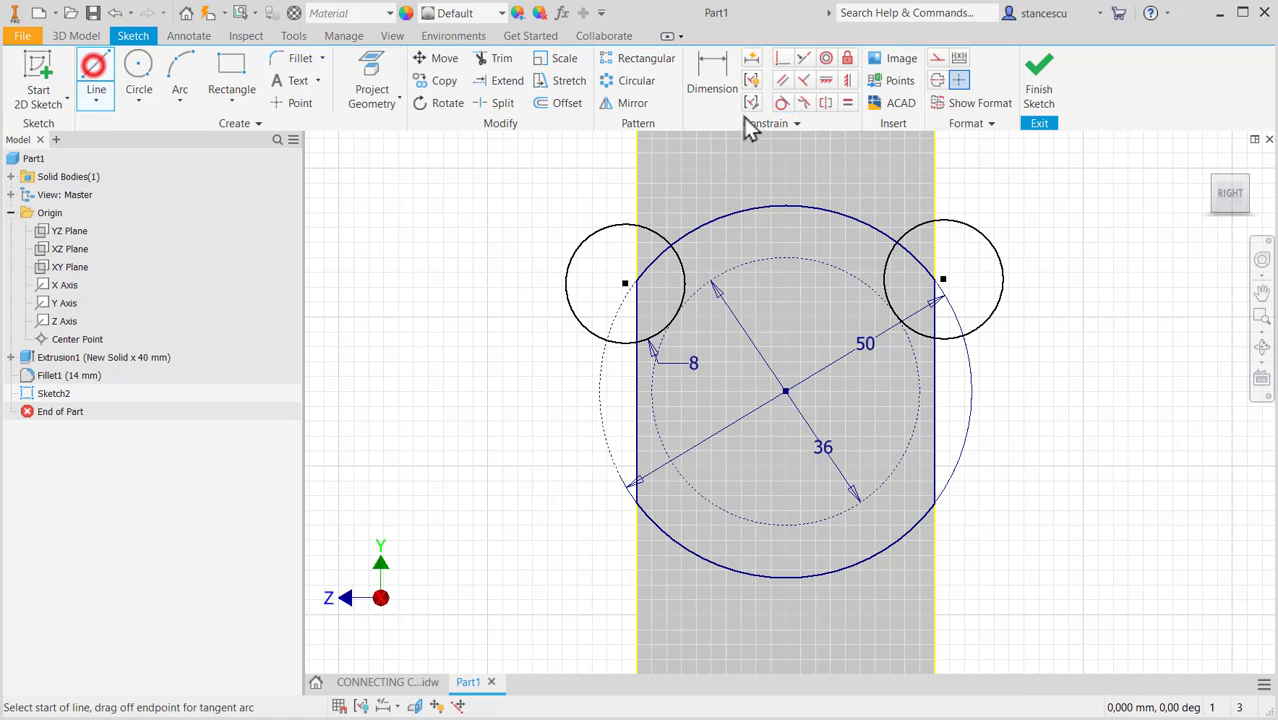
{"action": "left_click", "coordinate": [936, 59]}
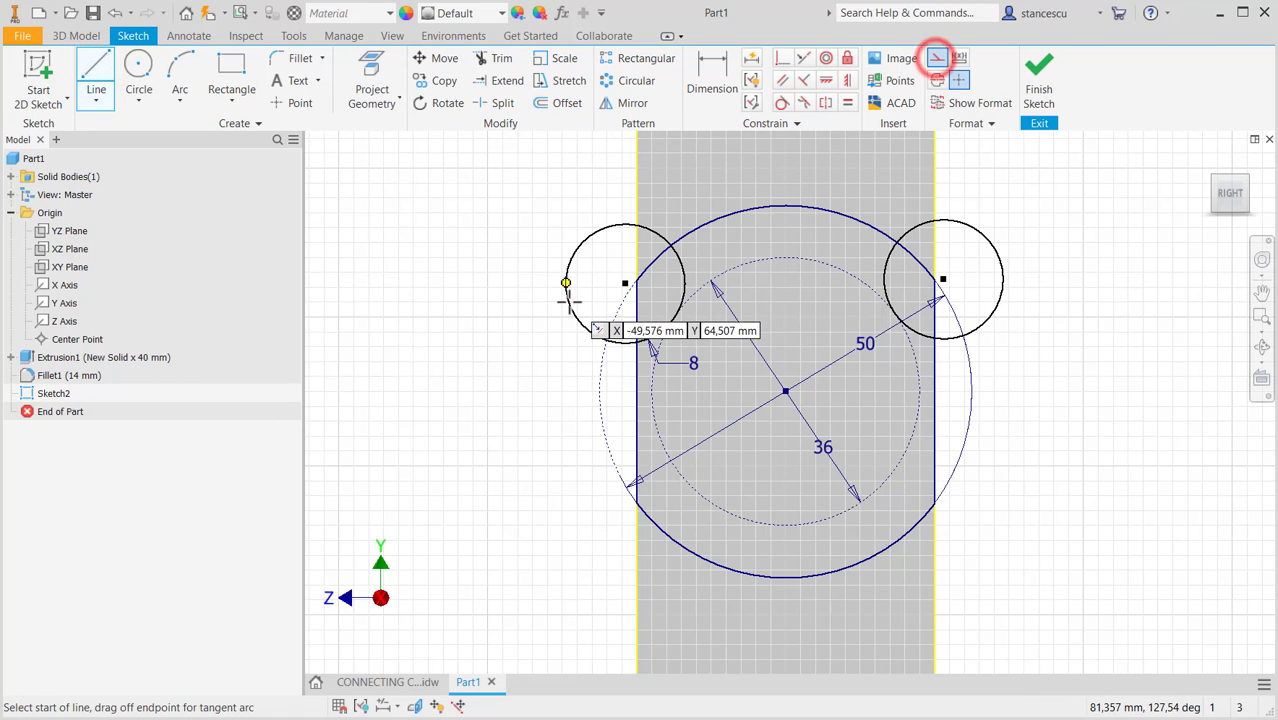
{"action": "left_click", "coordinate": [625, 284]}
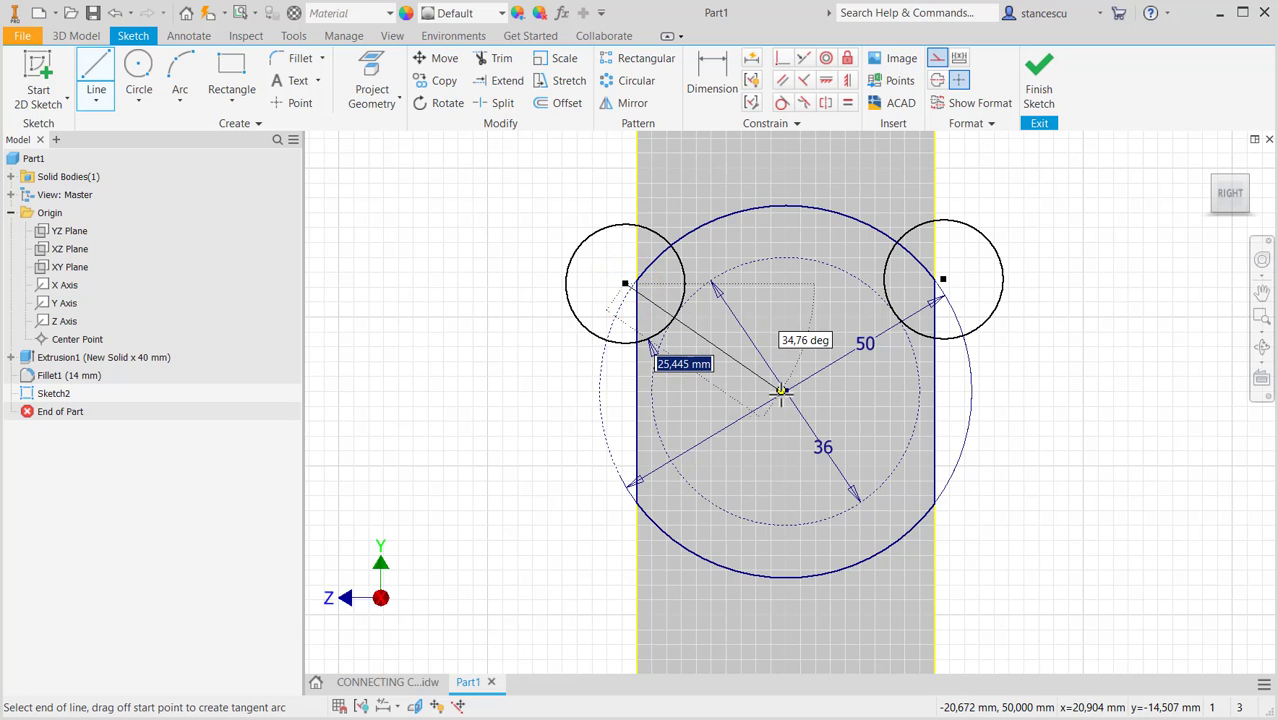
{"action": "left_click", "coordinate": [786, 390]}
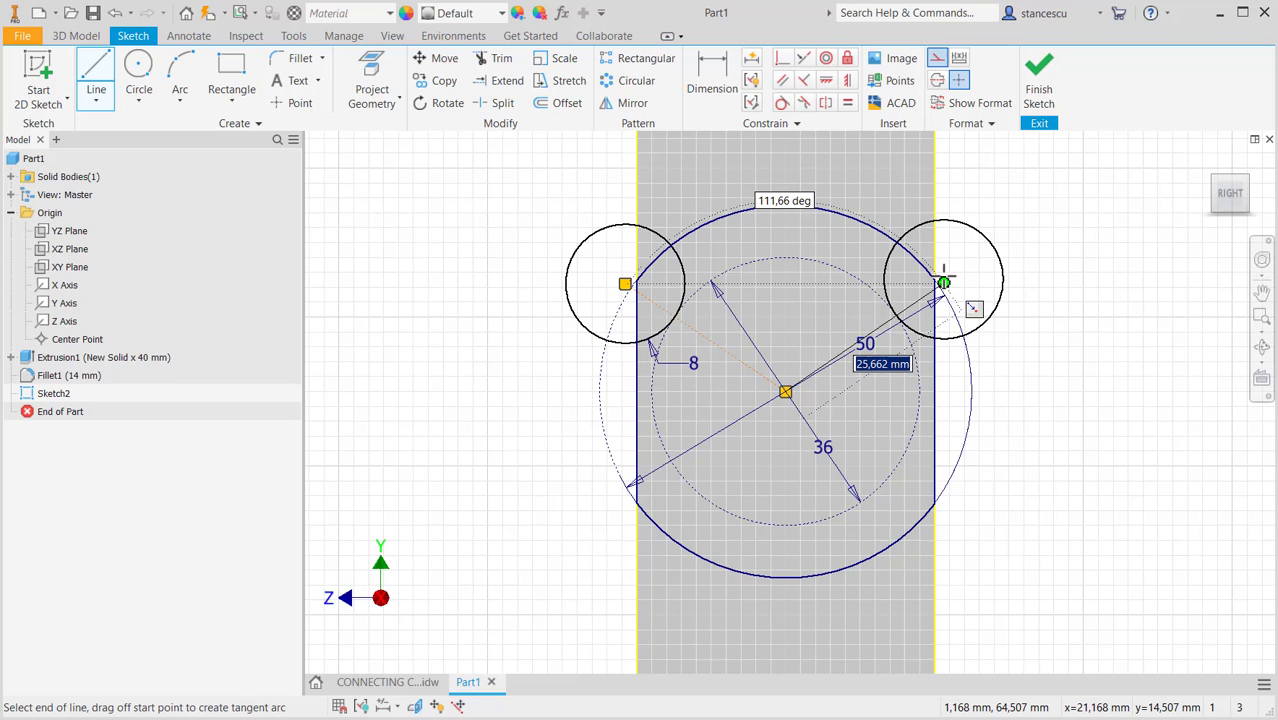
{"action": "left_click", "coordinate": [943, 281]}
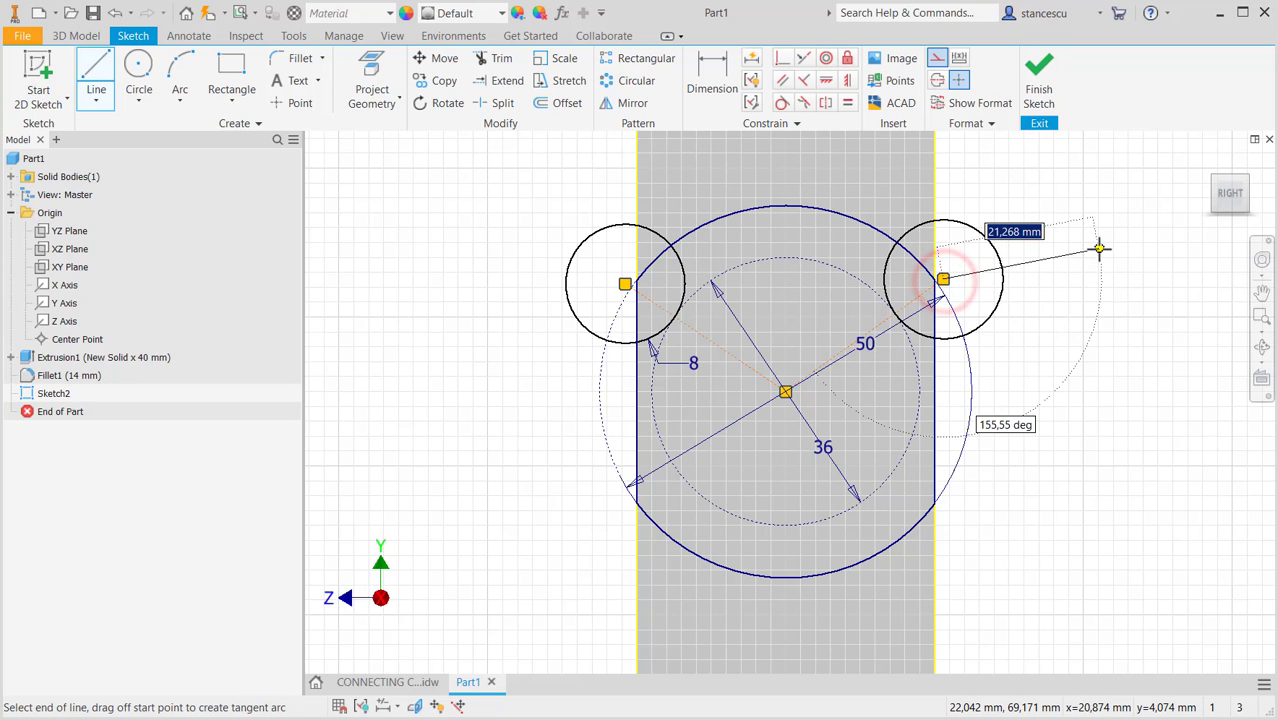
{"action": "key", "text": "Escape"}
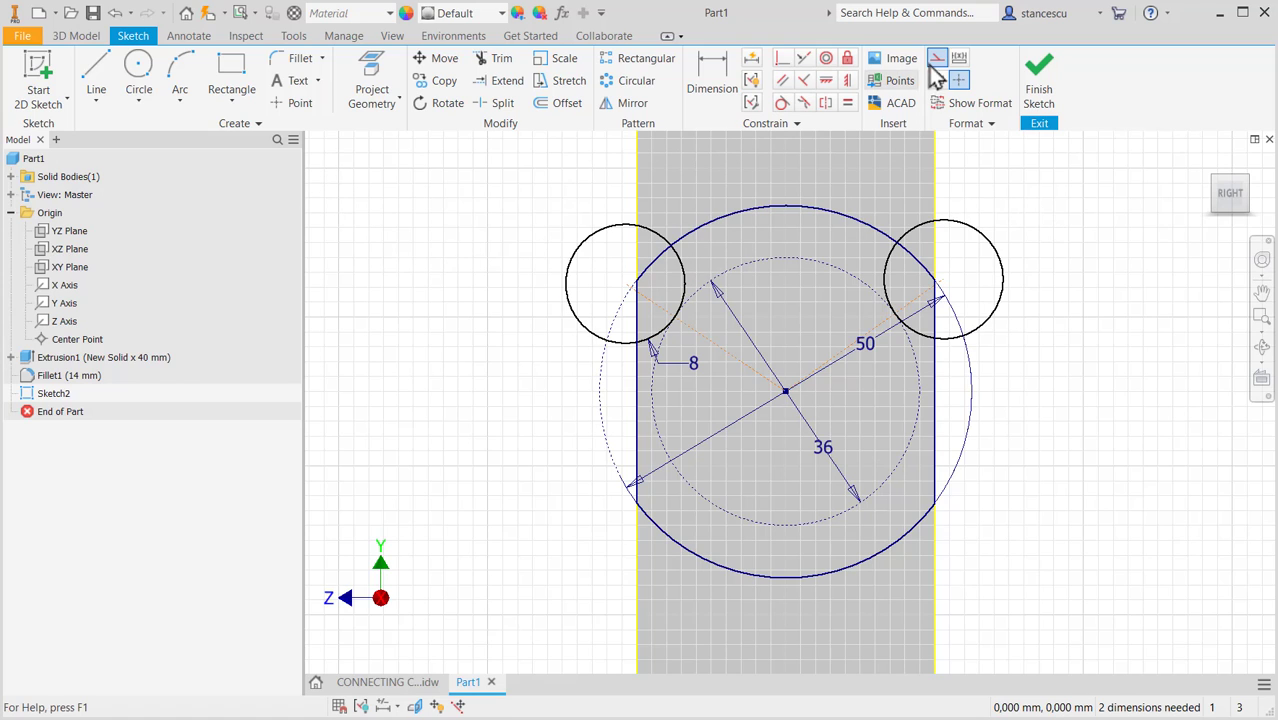
Project the Y axis into the sketch and check the reference drawing's 40° angle.
{"action": "left_click", "coordinate": [373, 78]}
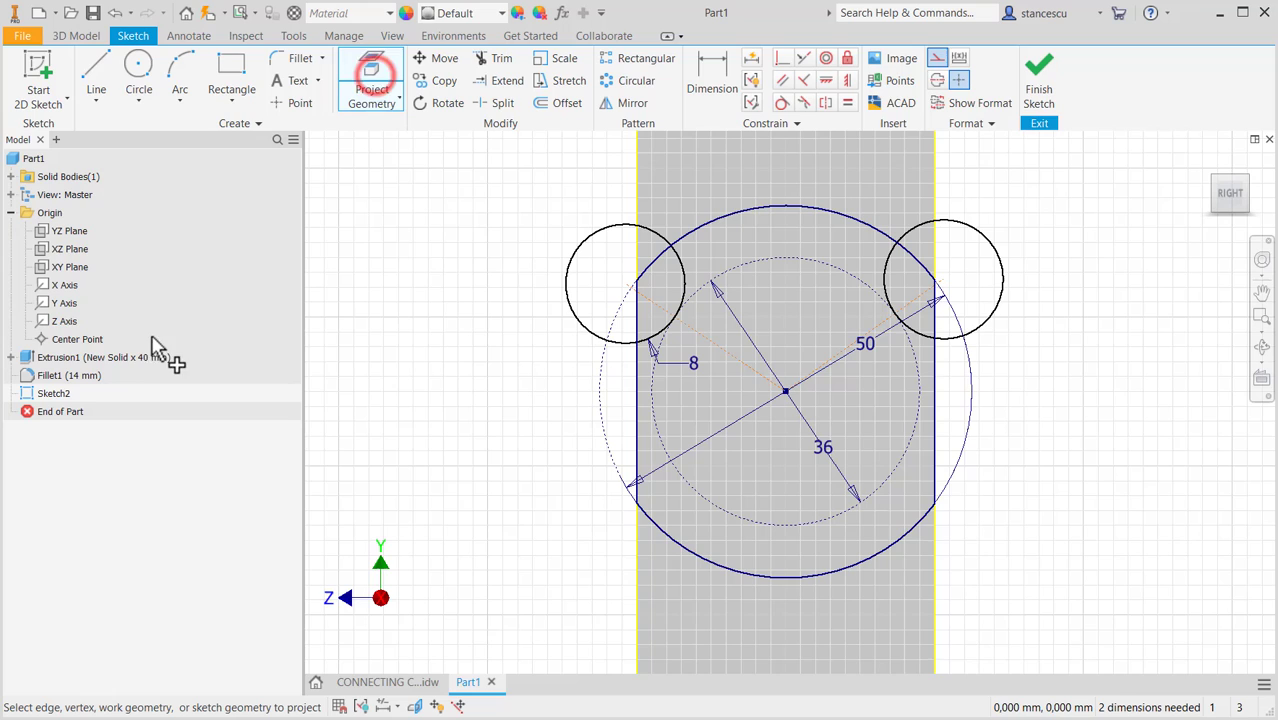
{"action": "left_click", "coordinate": [56, 309]}
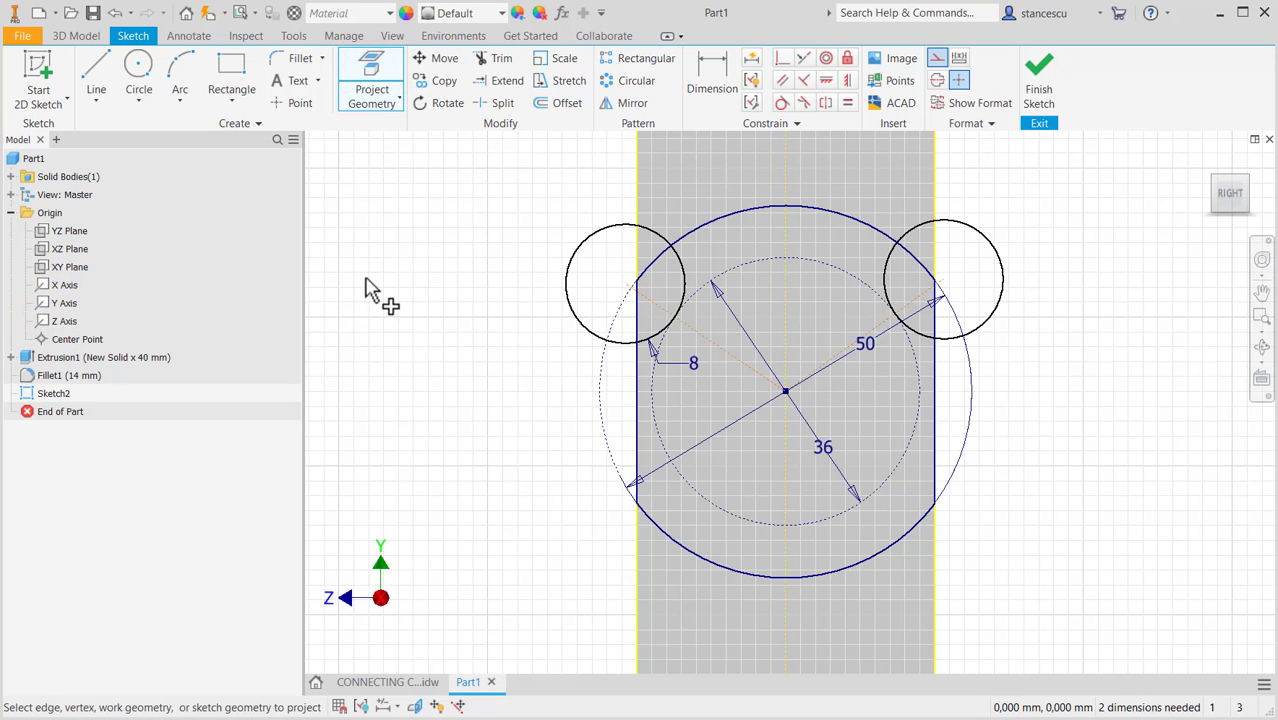
{"action": "left_click", "coordinate": [409, 680]}
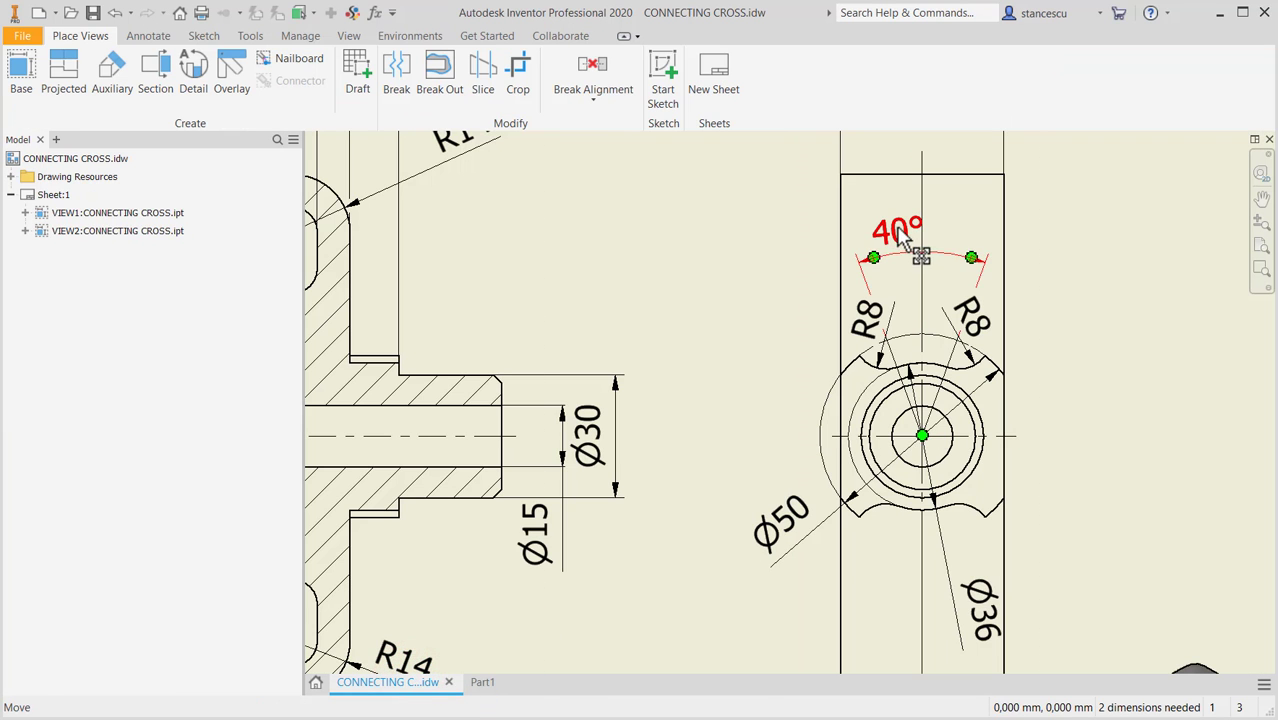
{"action": "left_click", "coordinate": [484, 683]}
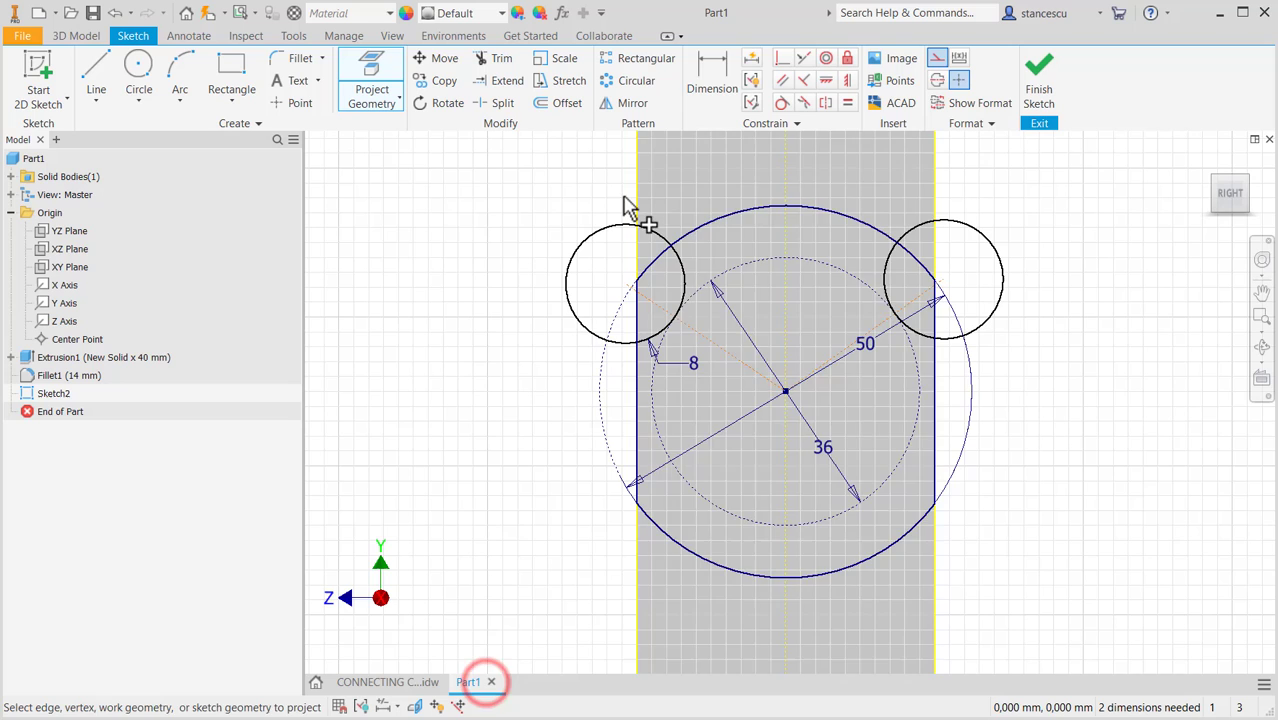
Dimension the angle between the two construction lines as 40°.
{"action": "left_click", "coordinate": [728, 82]}
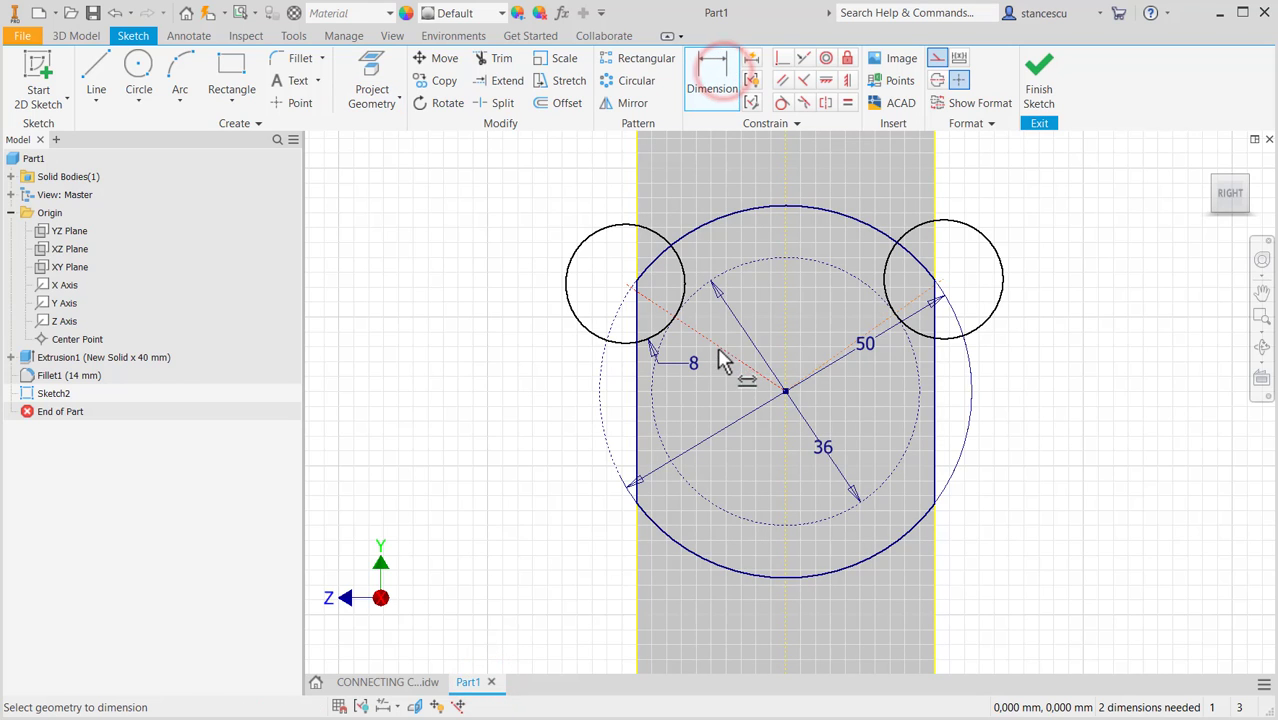
{"action": "left_click", "coordinate": [717, 345]}
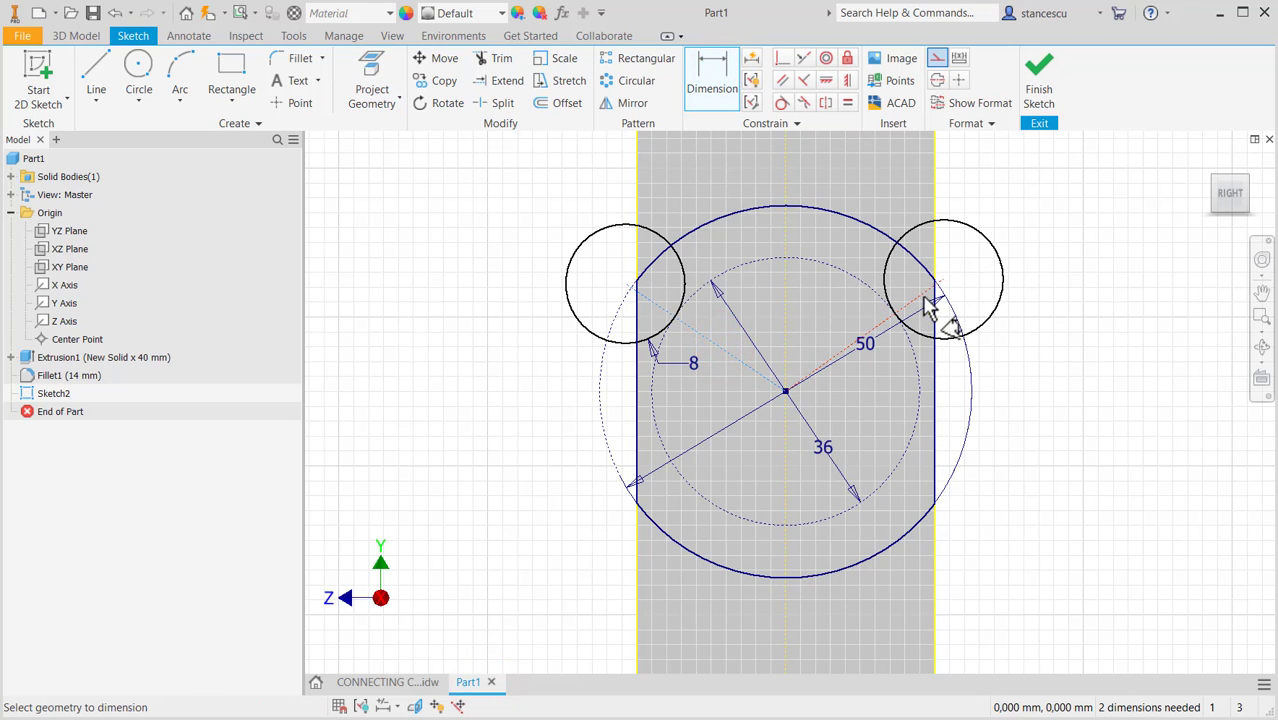
{"action": "left_click", "coordinate": [918, 302]}
{"action": "left_click", "coordinate": [795, 161]}
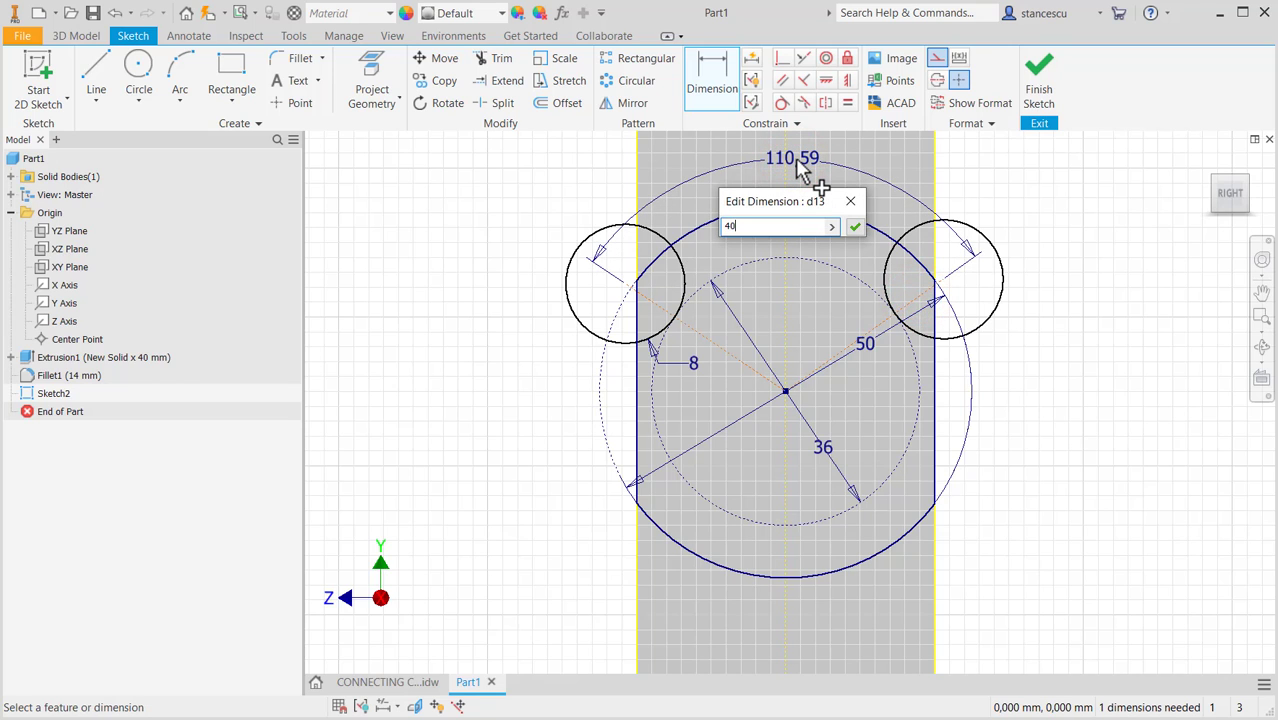
{"action": "type", "text": "40"}
{"action": "key", "text": "Return"}
{"action": "key", "text": "Escape"}
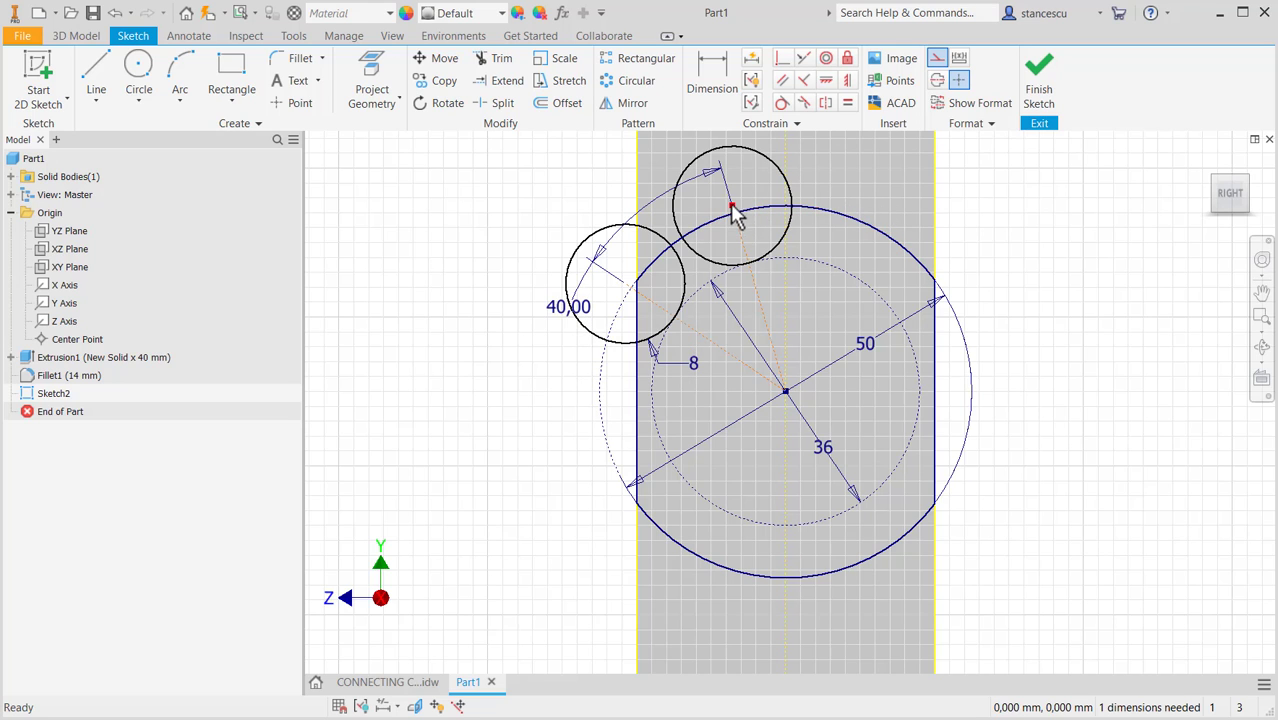
Make the two small circles symmetric about the projected vertical centre line.
{"action": "left_click_drag", "start_coordinate": [733, 210], "coordinate": [1064, 243]}
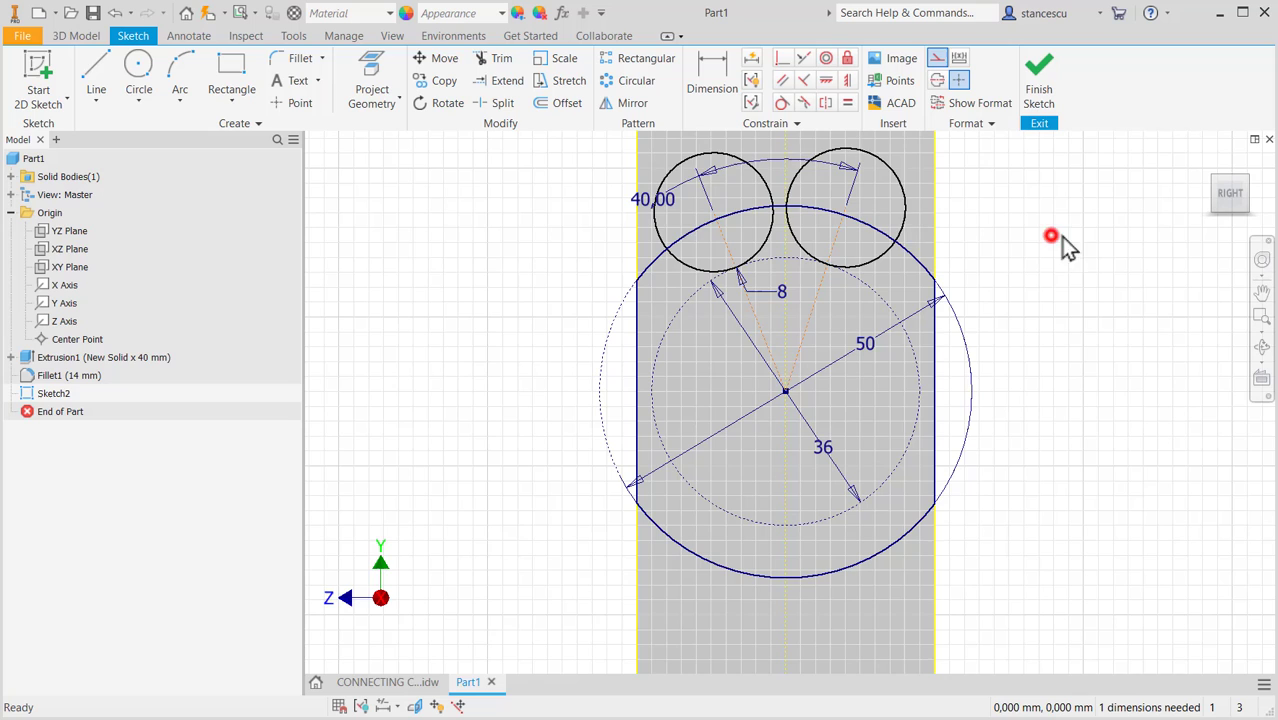
{"action": "left_click", "coordinate": [826, 102]}
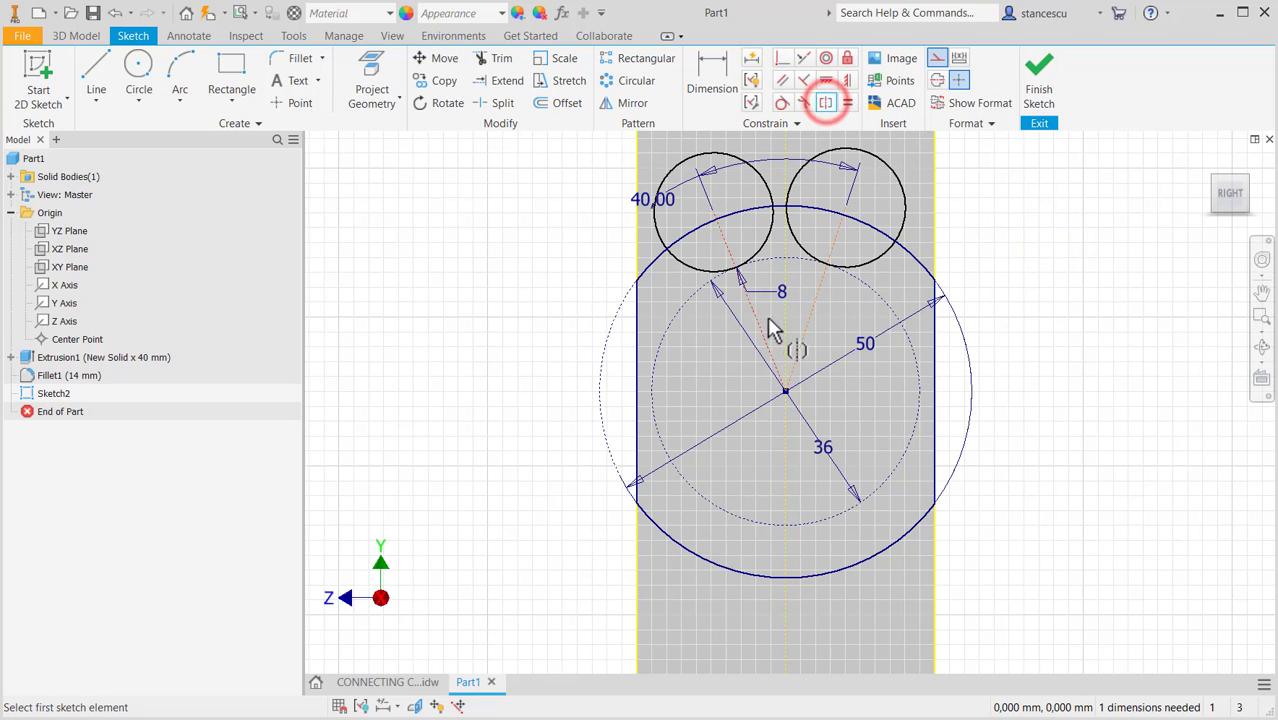
{"action": "left_click", "coordinate": [690, 266]}
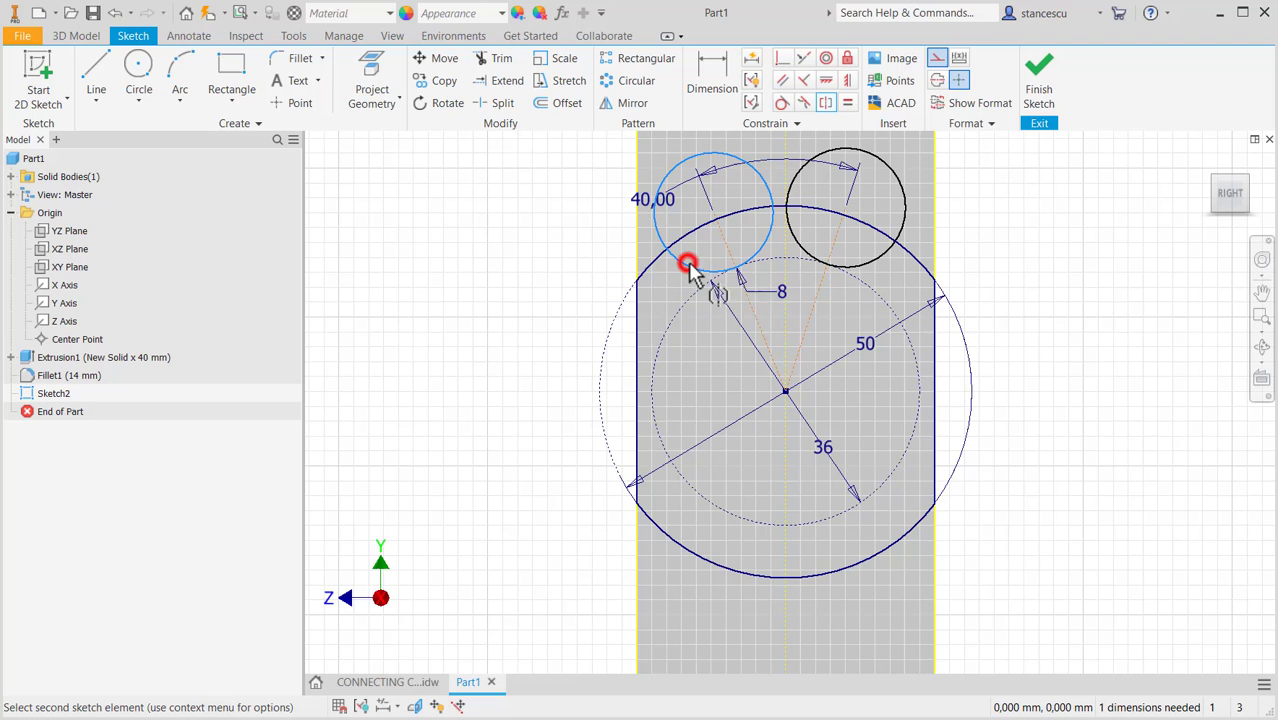
{"action": "left_click", "coordinate": [864, 262]}
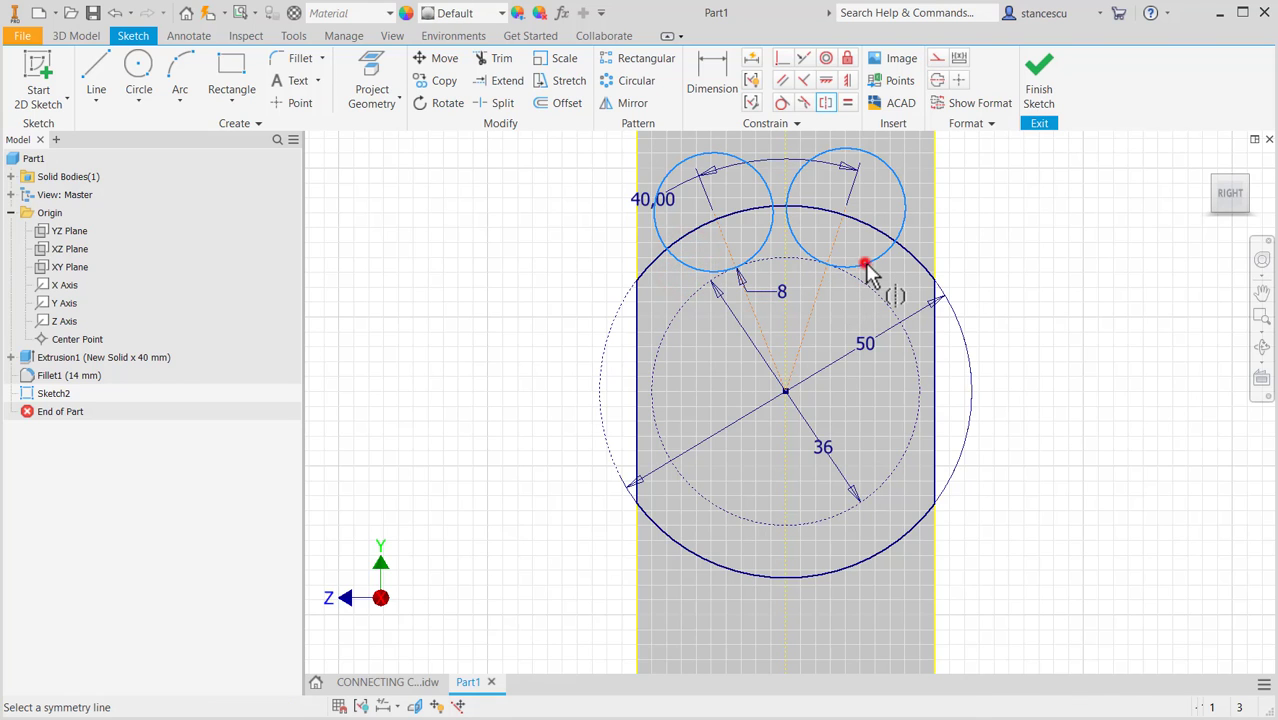
{"action": "left_click", "coordinate": [785, 318]}
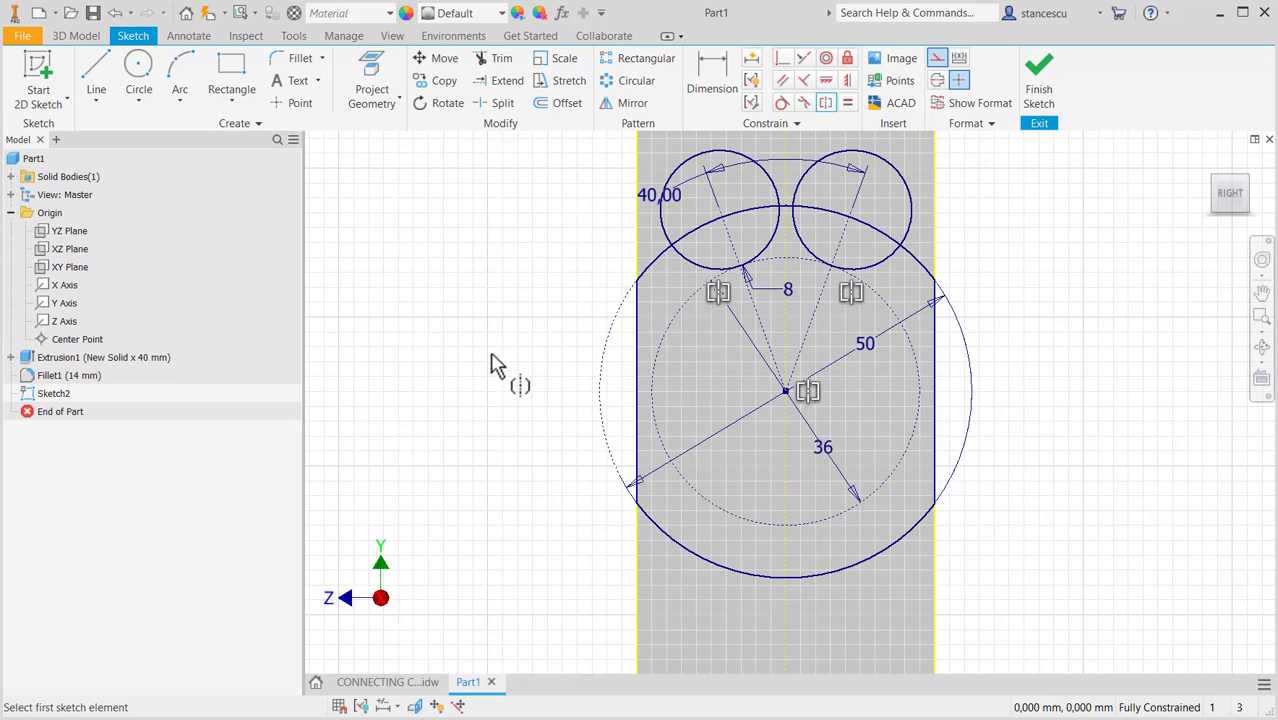
Trim away the small circles' arcs lying outside the outline.
{"action": "left_click", "coordinate": [494, 60]}
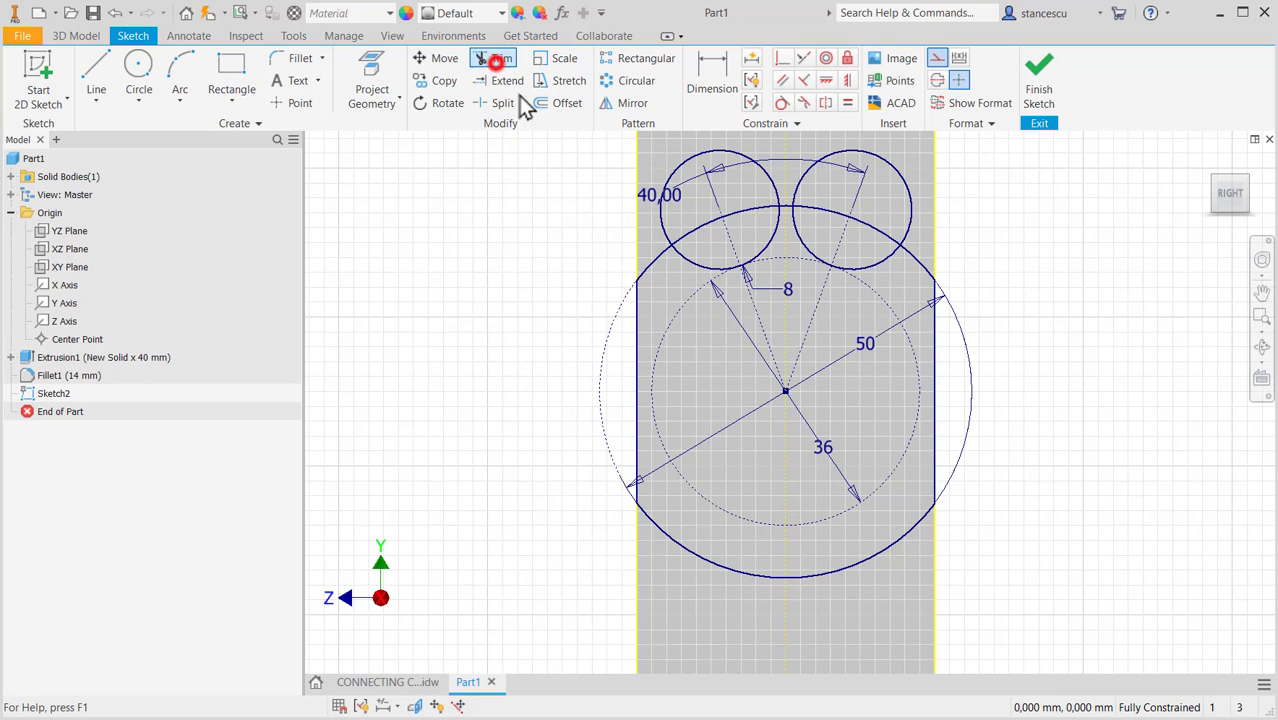
{"action": "left_click", "coordinate": [655, 226]}
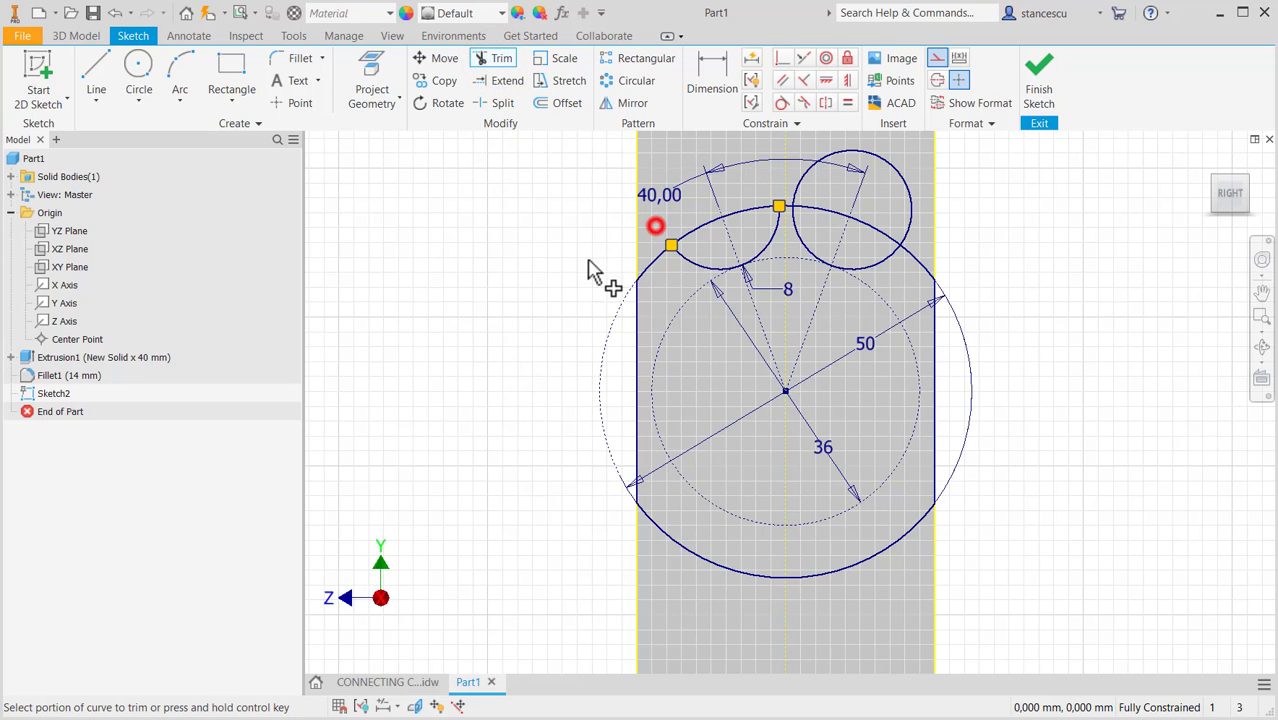
{"action": "left_click", "coordinate": [806, 179]}
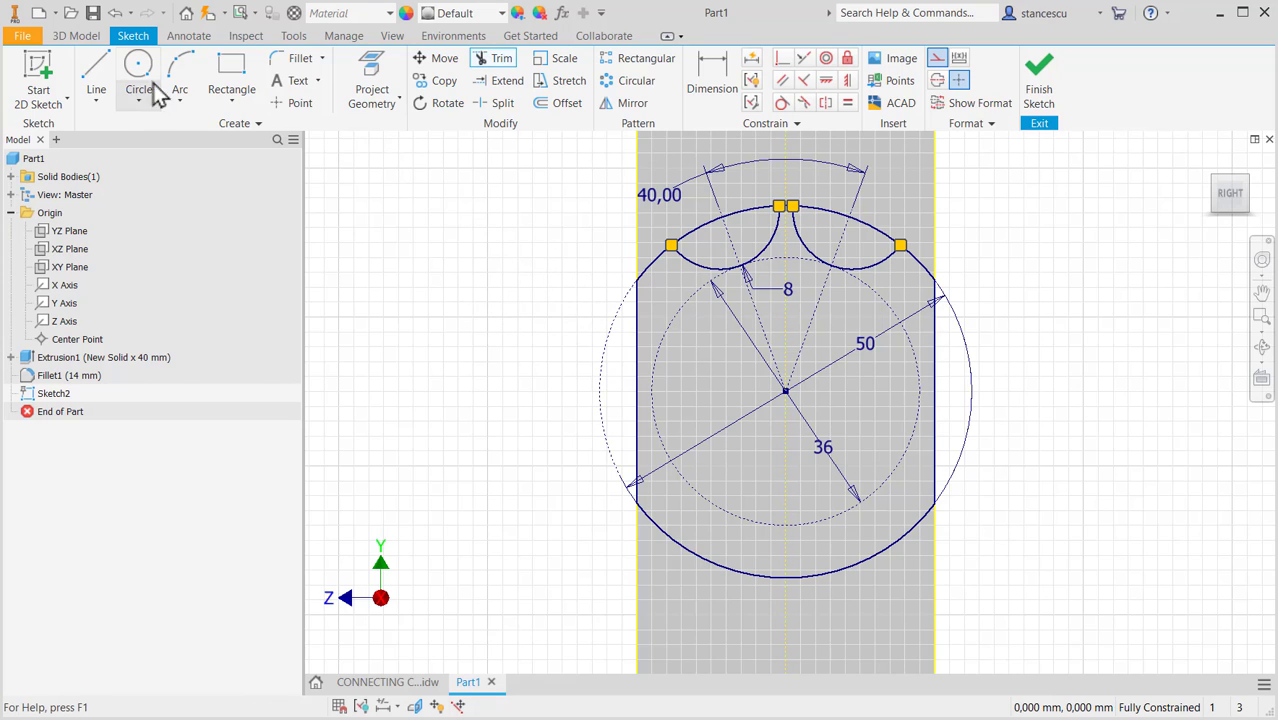
Begin a centre-point arc about the main centre, then cancel it.
{"action": "left_click", "coordinate": [178, 101]}
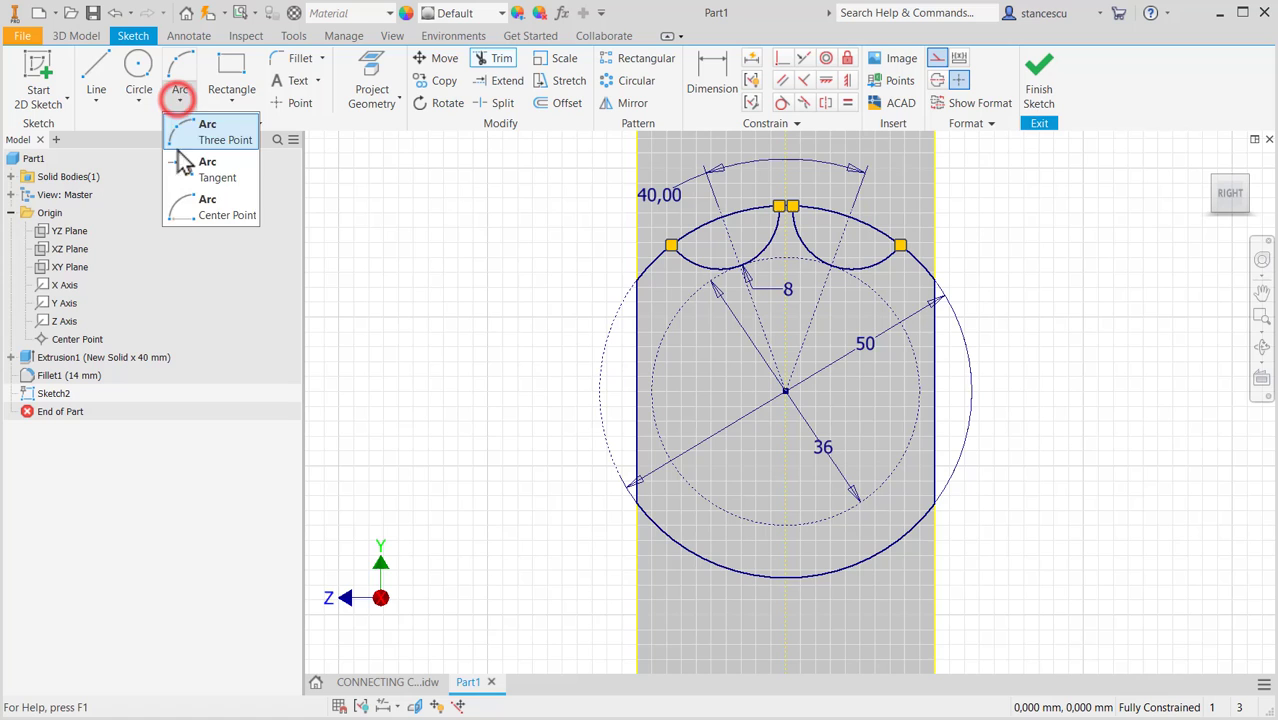
{"action": "left_click", "coordinate": [189, 211]}
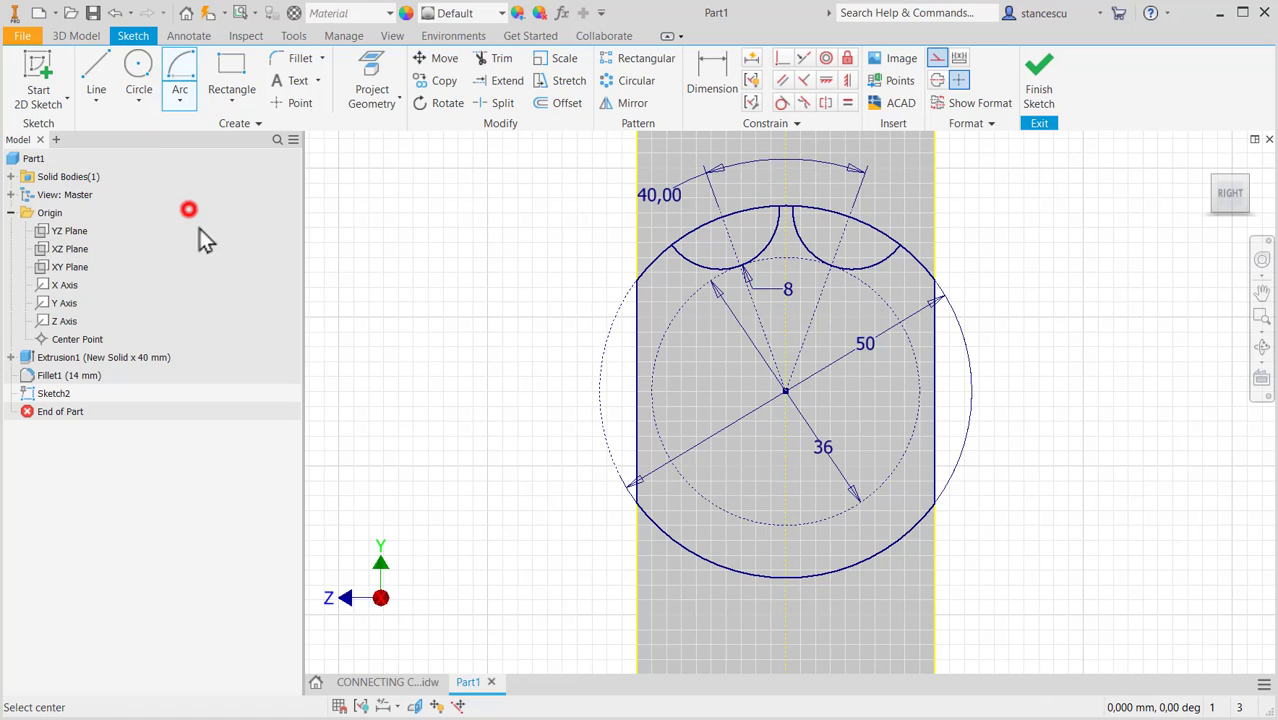
{"action": "left_click", "coordinate": [785, 390]}
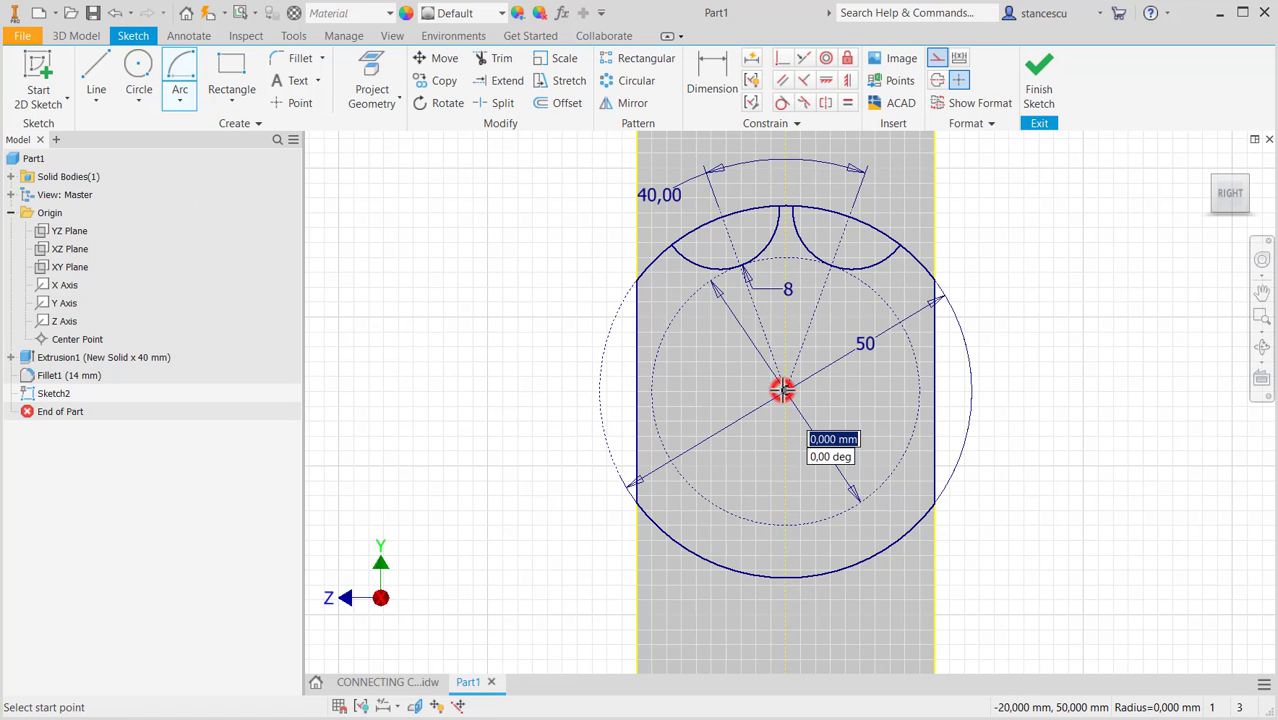
{"action": "left_click", "coordinate": [831, 264]}
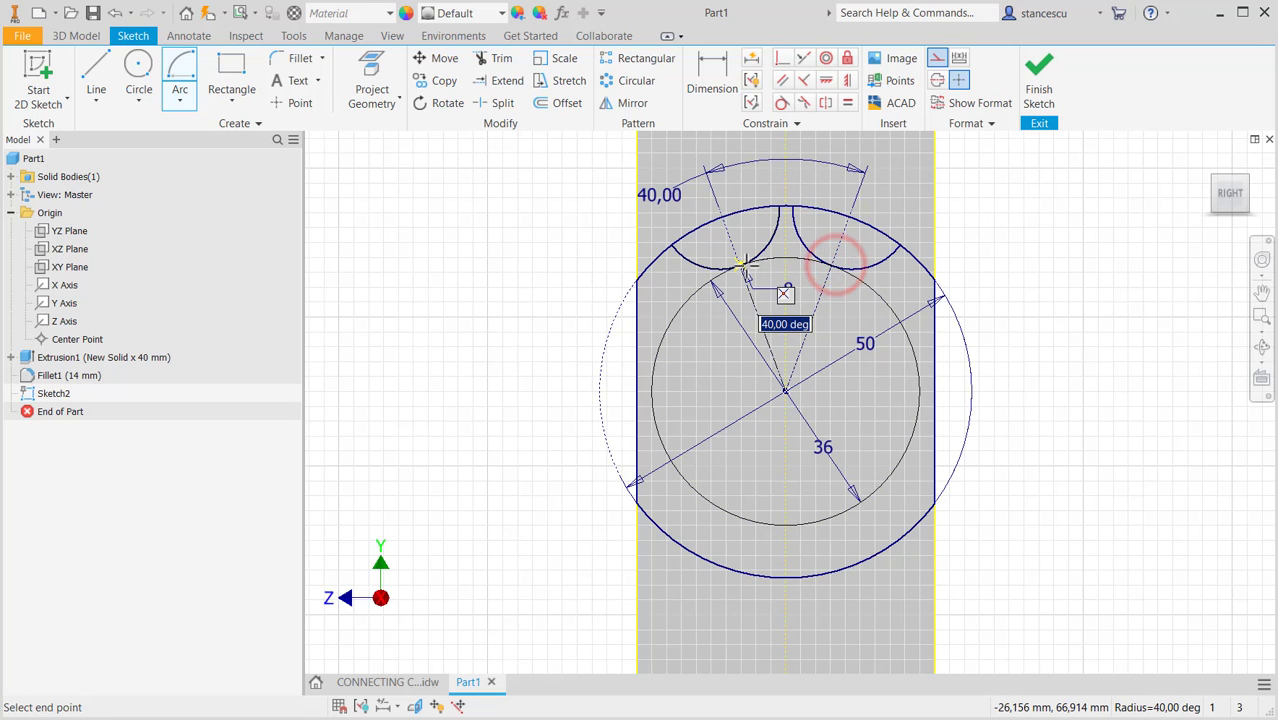
{"action": "left_click", "coordinate": [743, 265]}
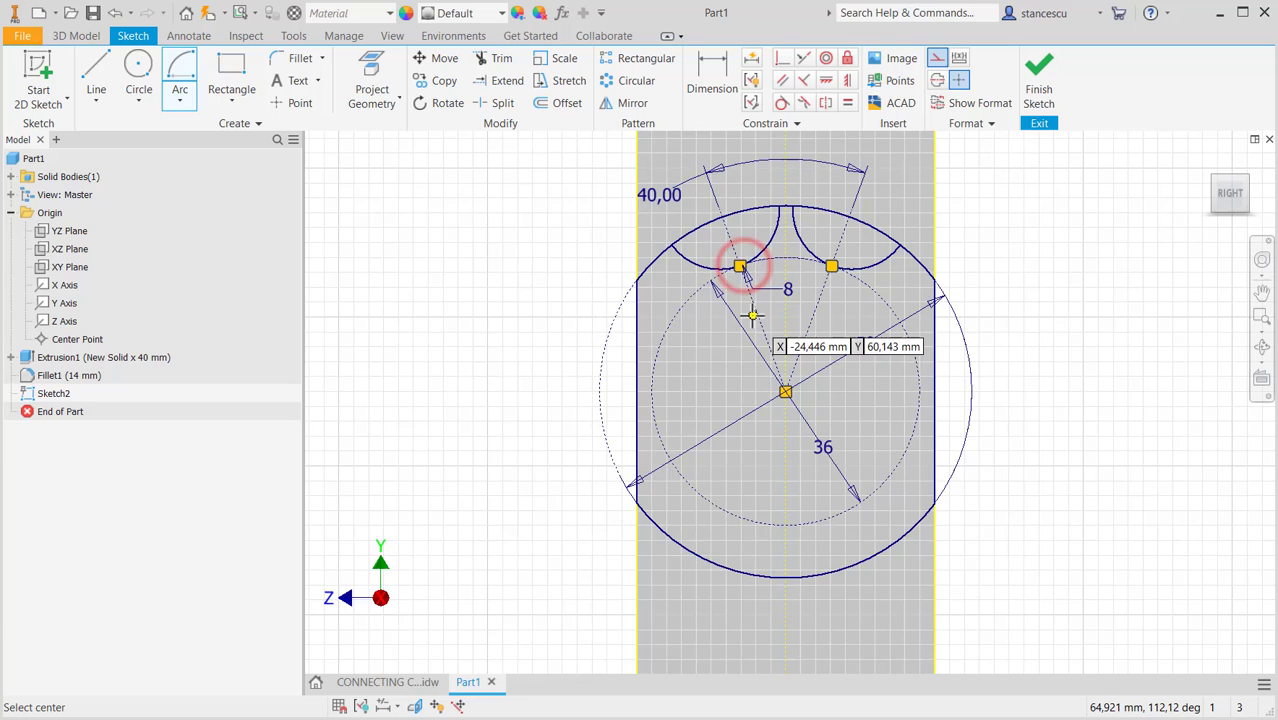
{"action": "scroll", "coordinate": [755, 315], "scroll_direction": "up", "scroll_amount": 2}
{"action": "key", "text": "Escape"}
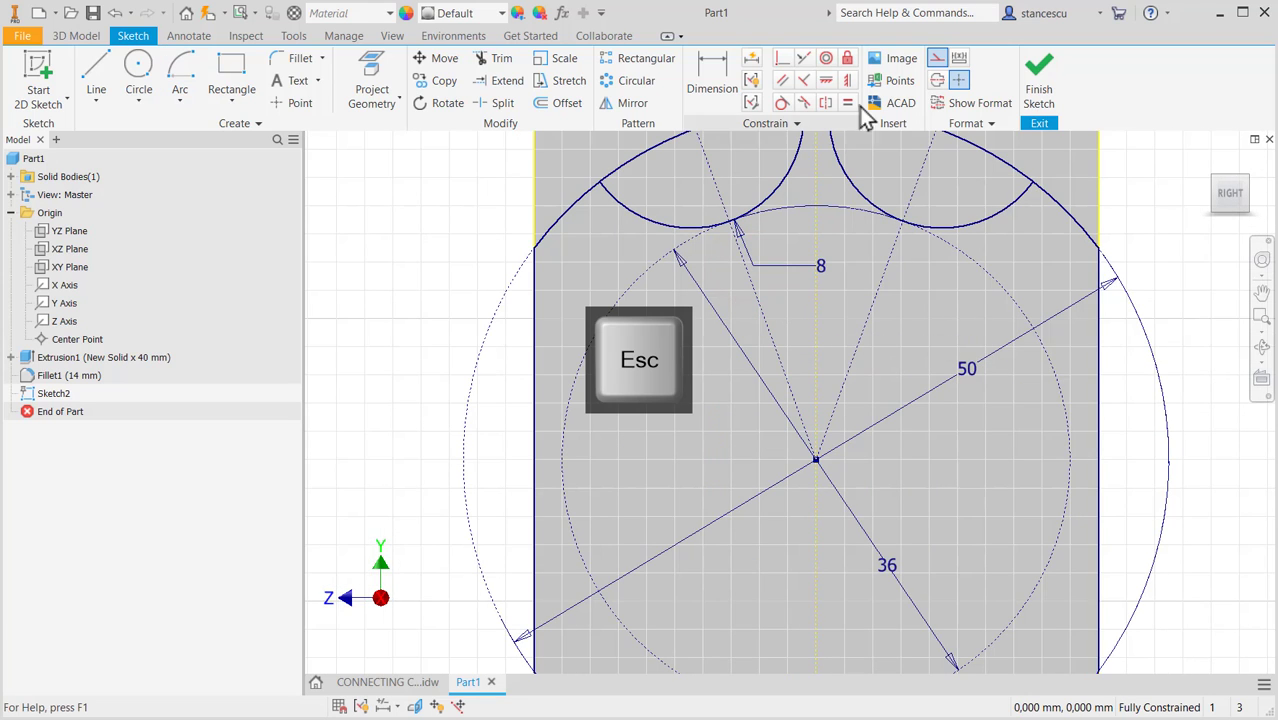
Change the dashed Ø36 inner circle from construction to normal geometry.
{"action": "left_click", "coordinate": [937, 56]}
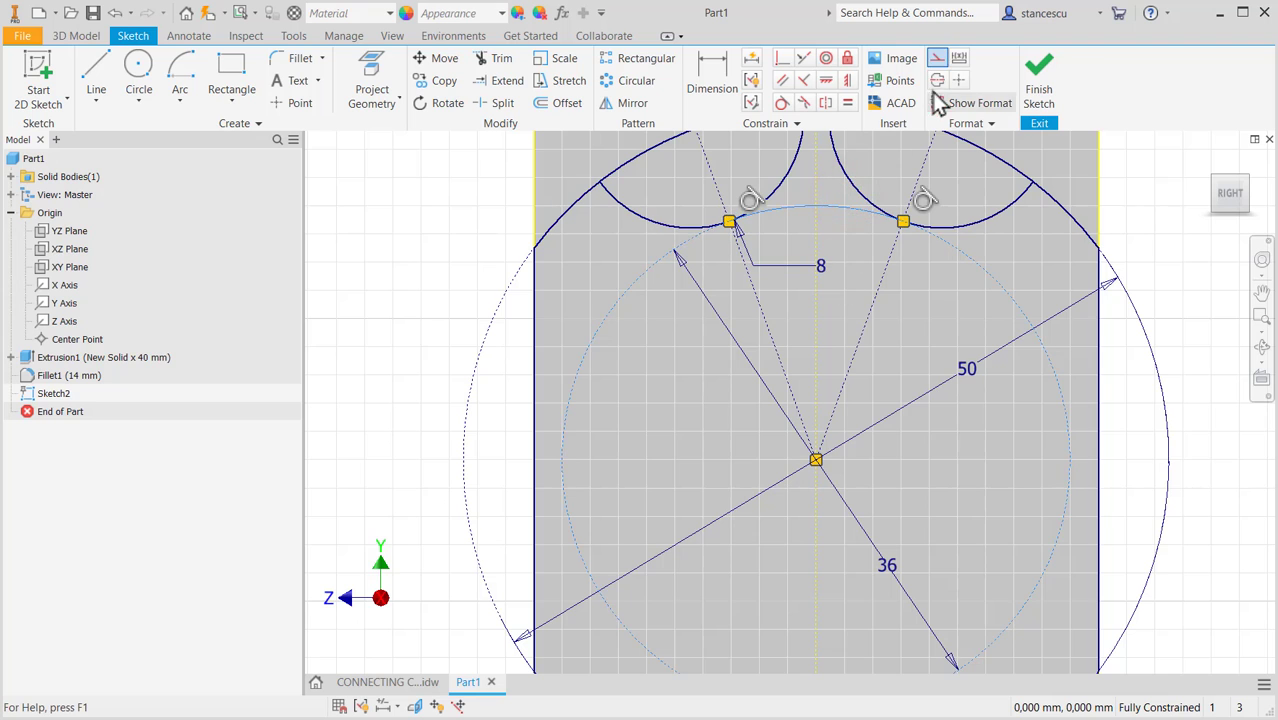
{"action": "left_click", "coordinate": [937, 56]}
{"action": "left_click", "coordinate": [1156, 194]}
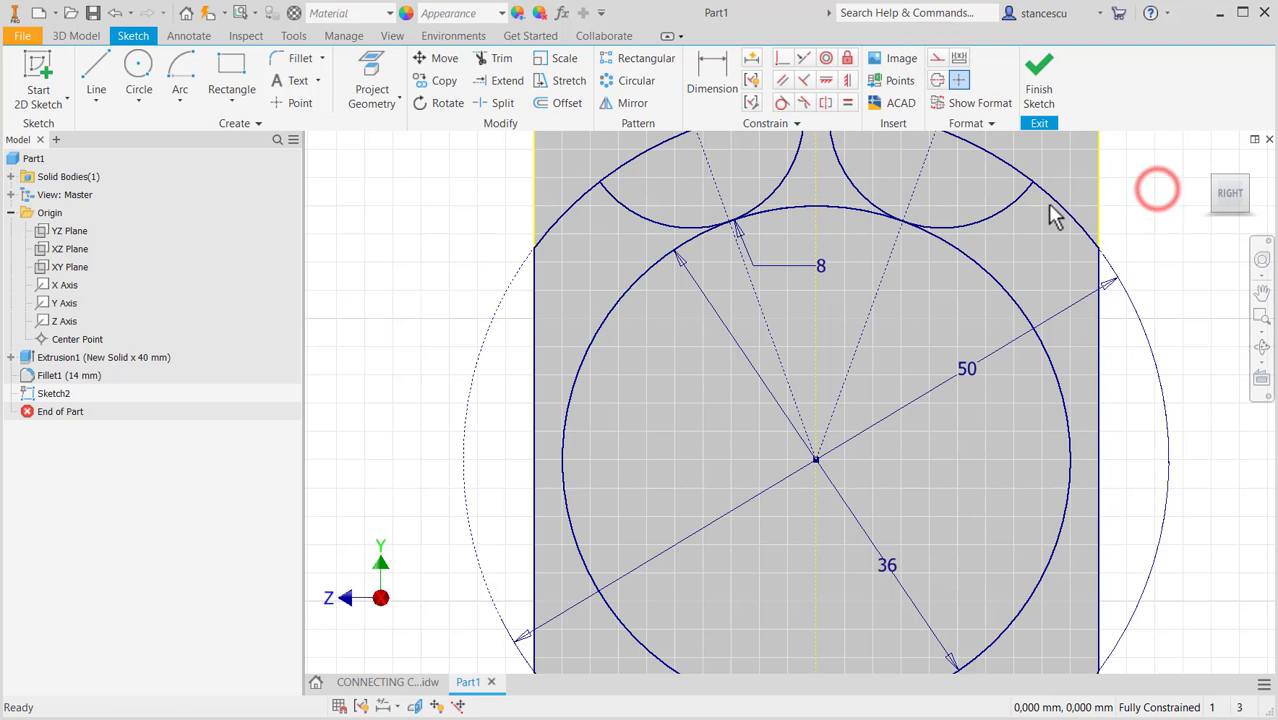
{"action": "middle_click_drag", "start_coordinate": [776, 285], "coordinate": [792, 444]}
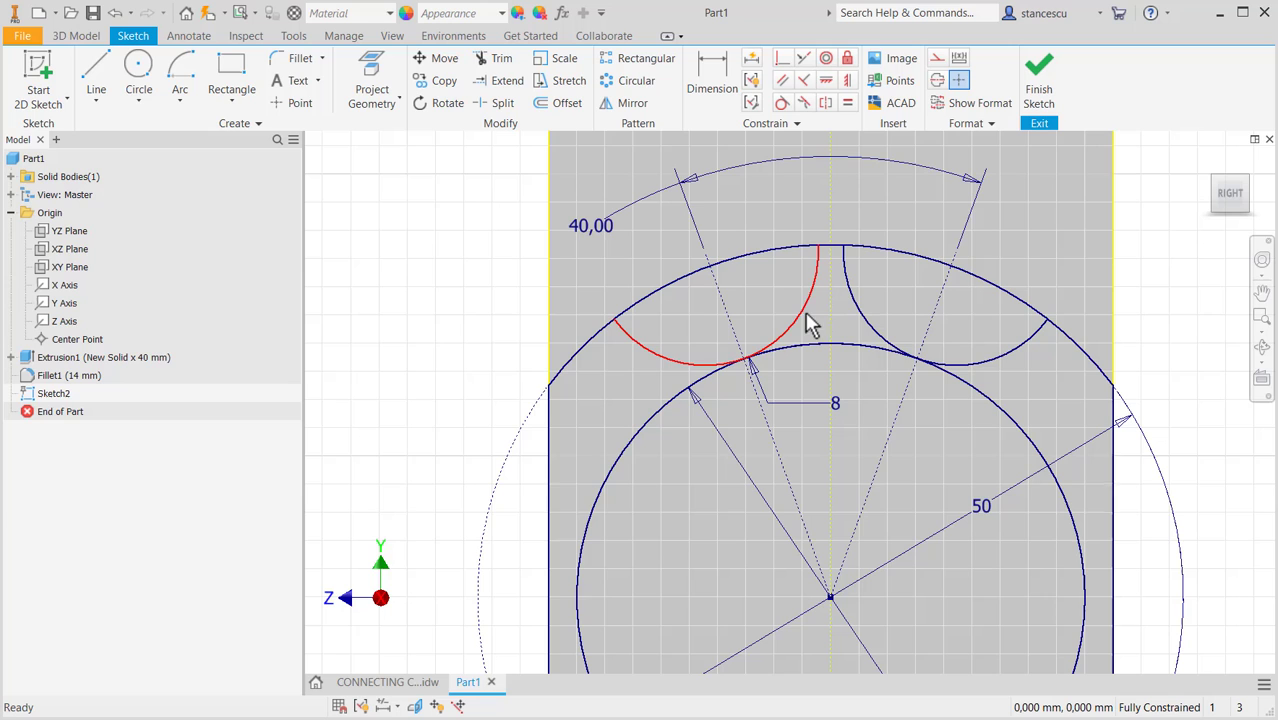
{"action": "scroll", "coordinate": [811, 312], "scroll_direction": "down", "scroll_amount": 3}
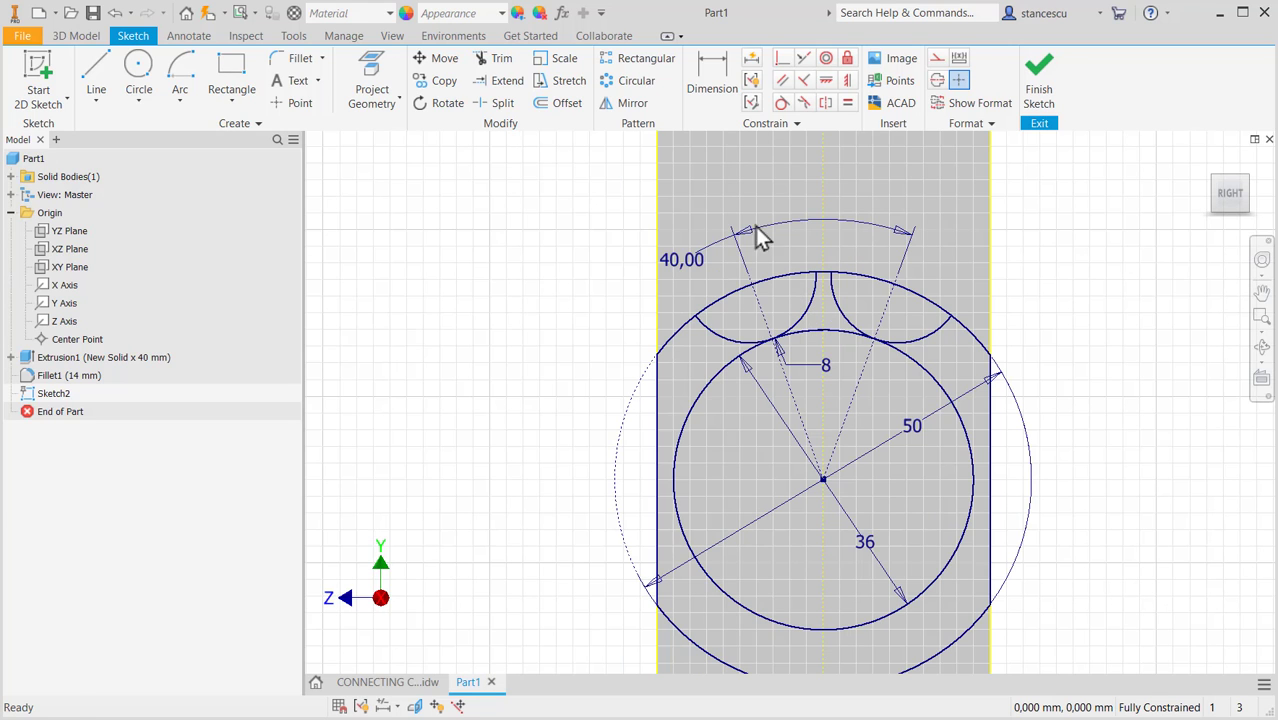
Trim the excess small-arc and inner-circle segments to form the notched top profile.
{"action": "left_click", "coordinate": [494, 59]}
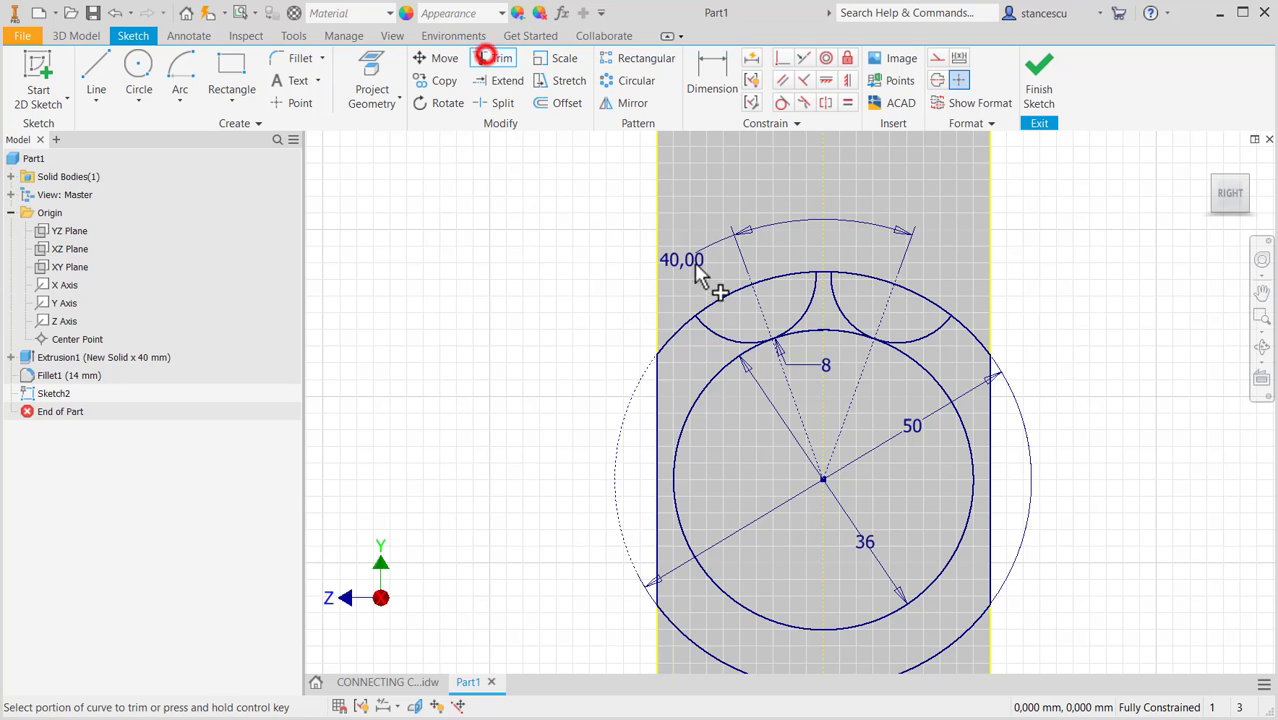
{"action": "left_click", "coordinate": [796, 320]}
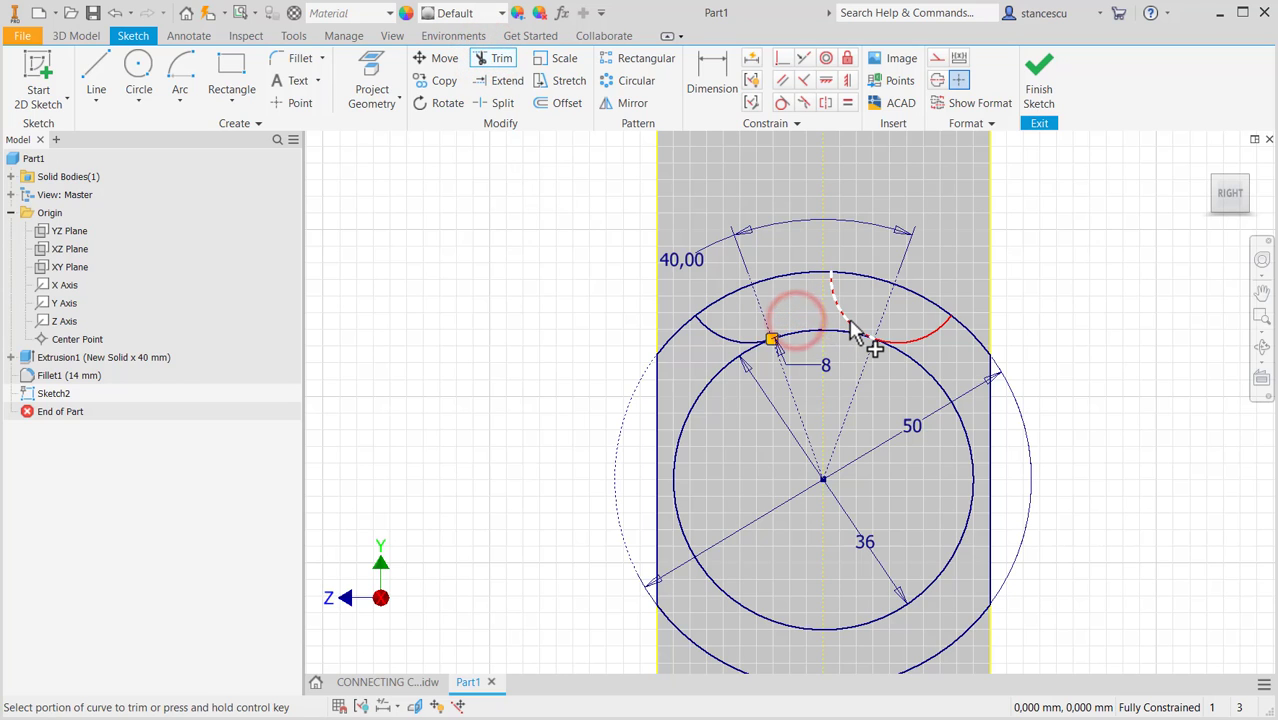
{"action": "left_click", "coordinate": [849, 324]}
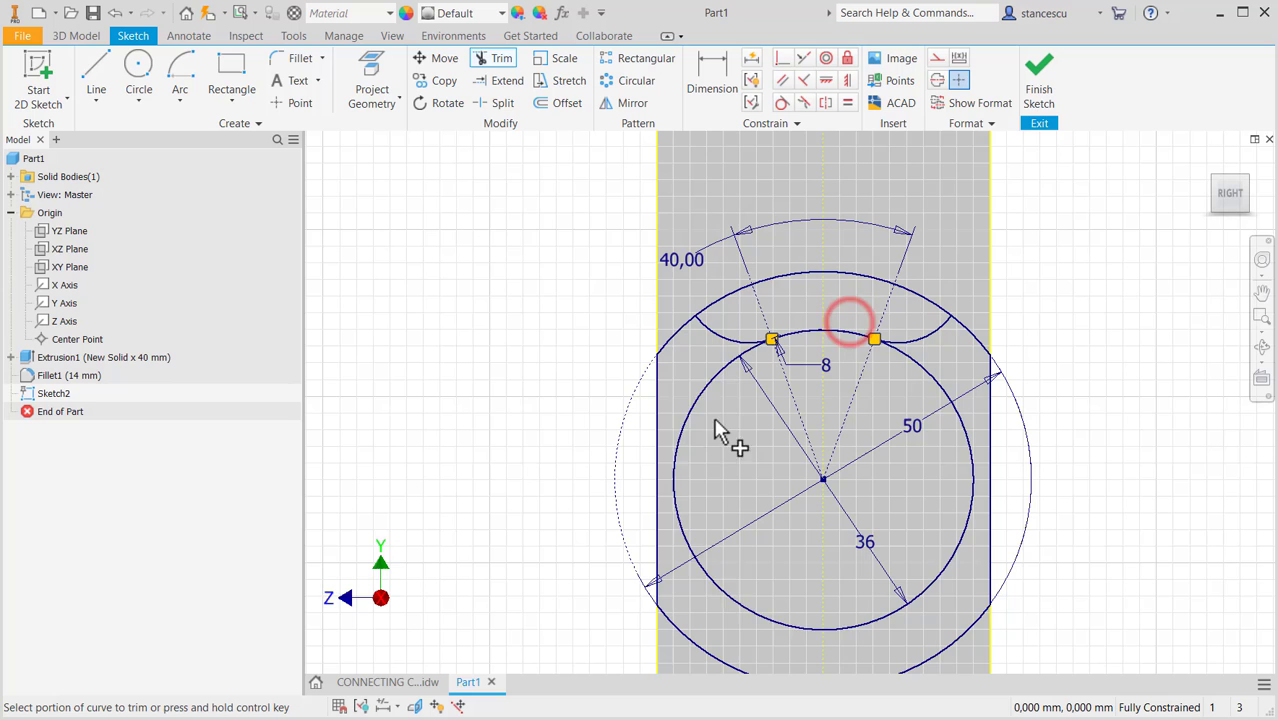
{"action": "left_click", "coordinate": [702, 392]}
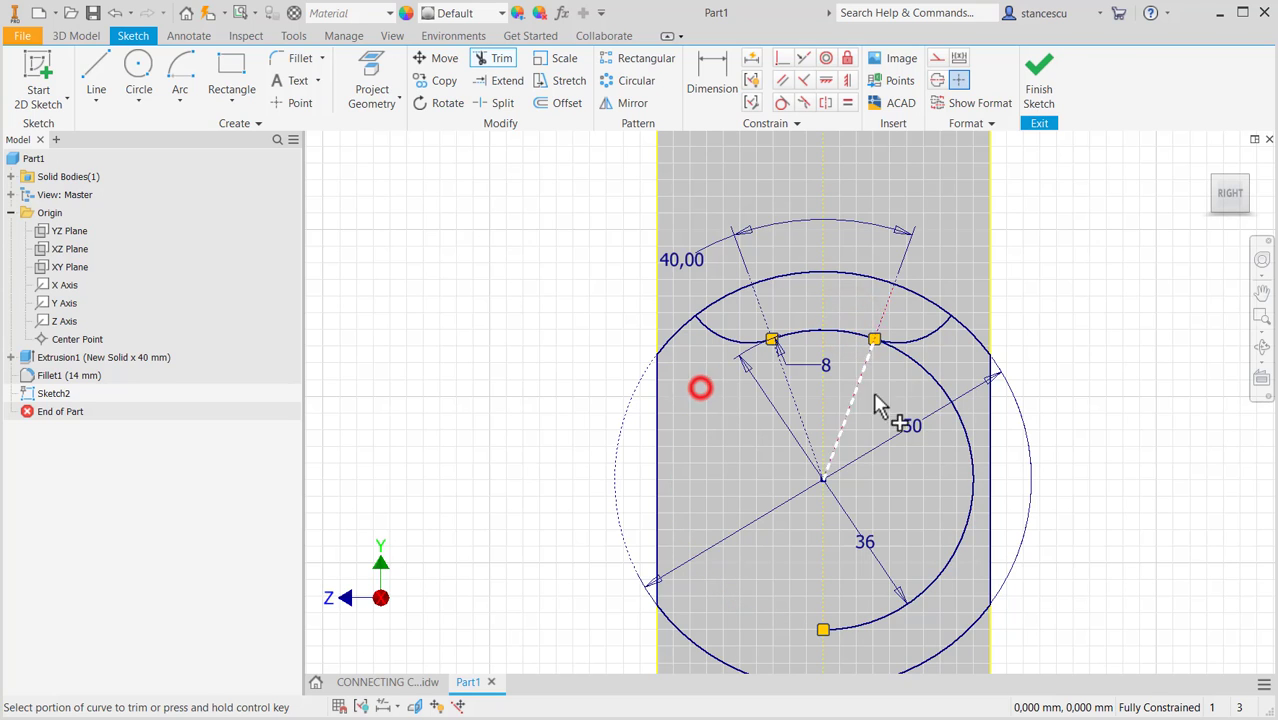
{"action": "left_click", "coordinate": [928, 374]}
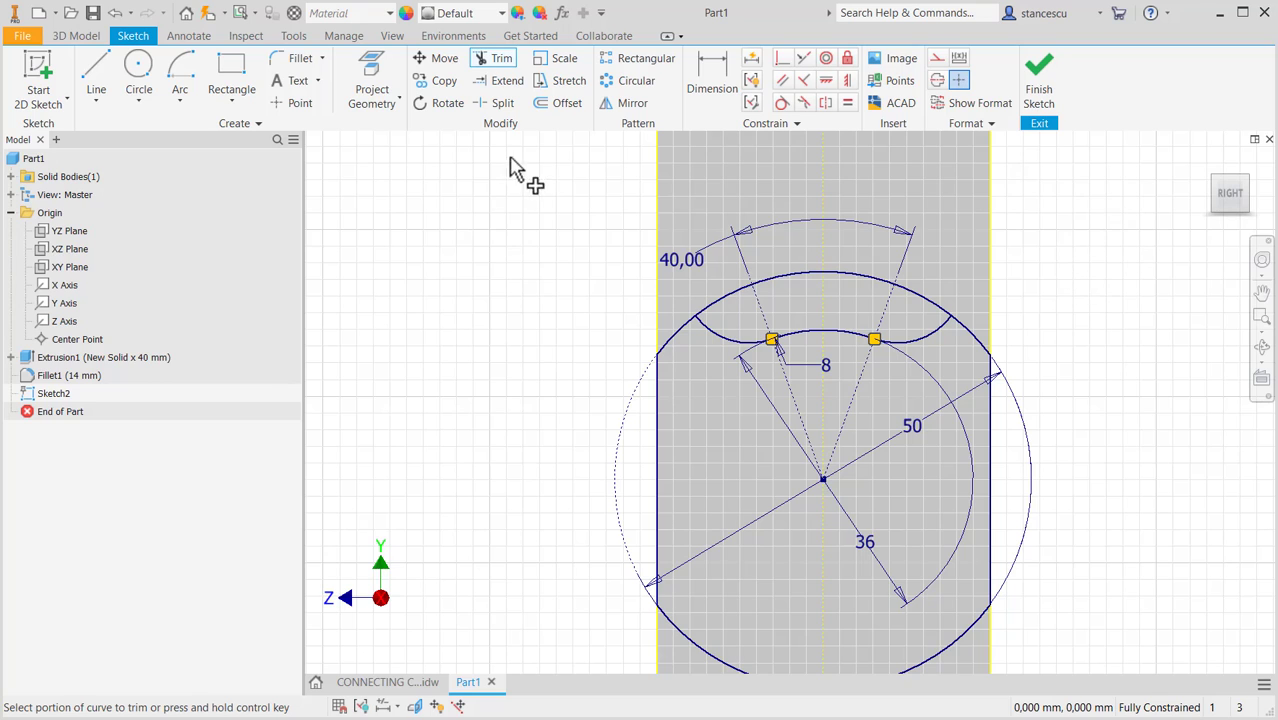
Split the outer arc at both junctions and make its top segment construction geometry.
{"action": "left_click", "coordinate": [500, 103]}
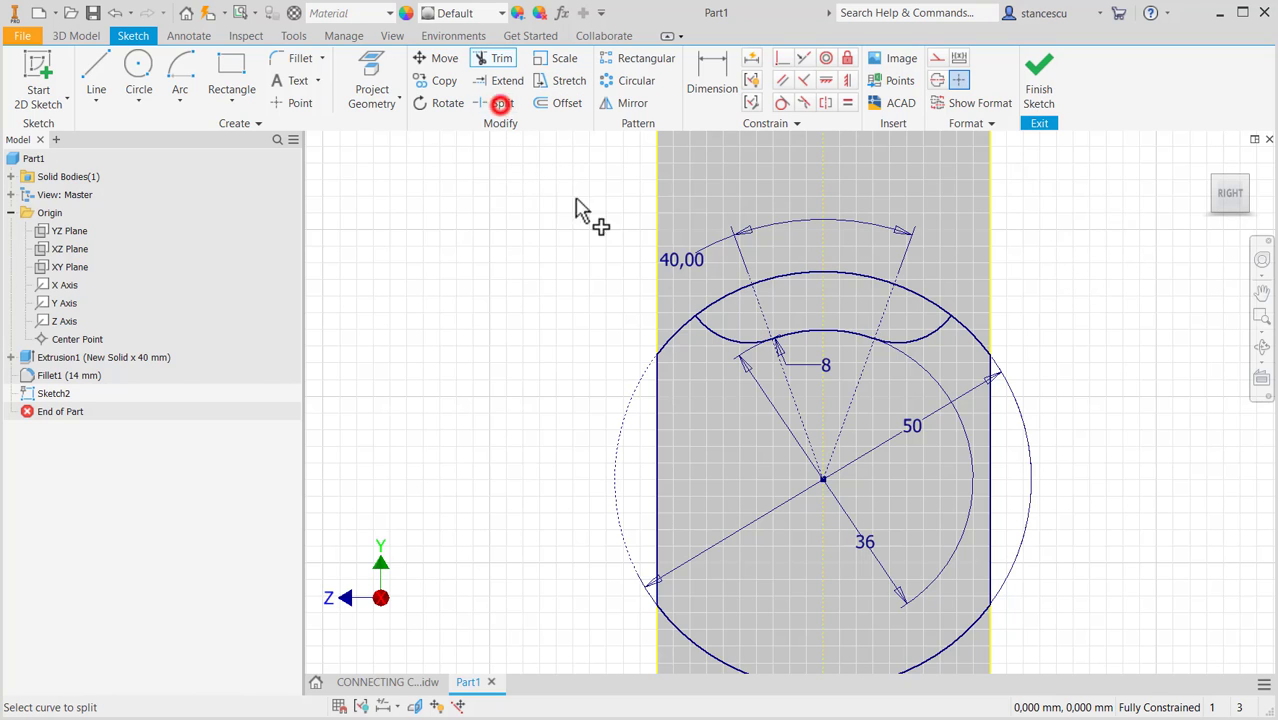
{"action": "left_click", "coordinate": [712, 301]}
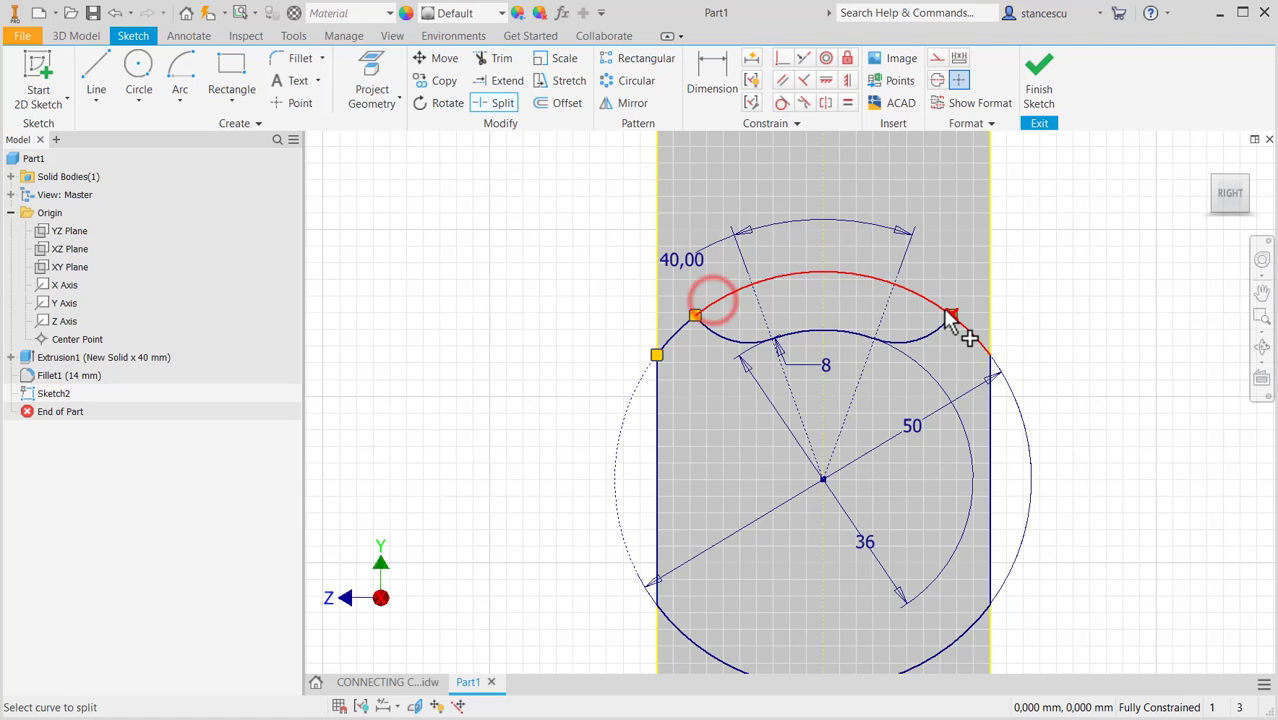
{"action": "left_click", "coordinate": [942, 309]}
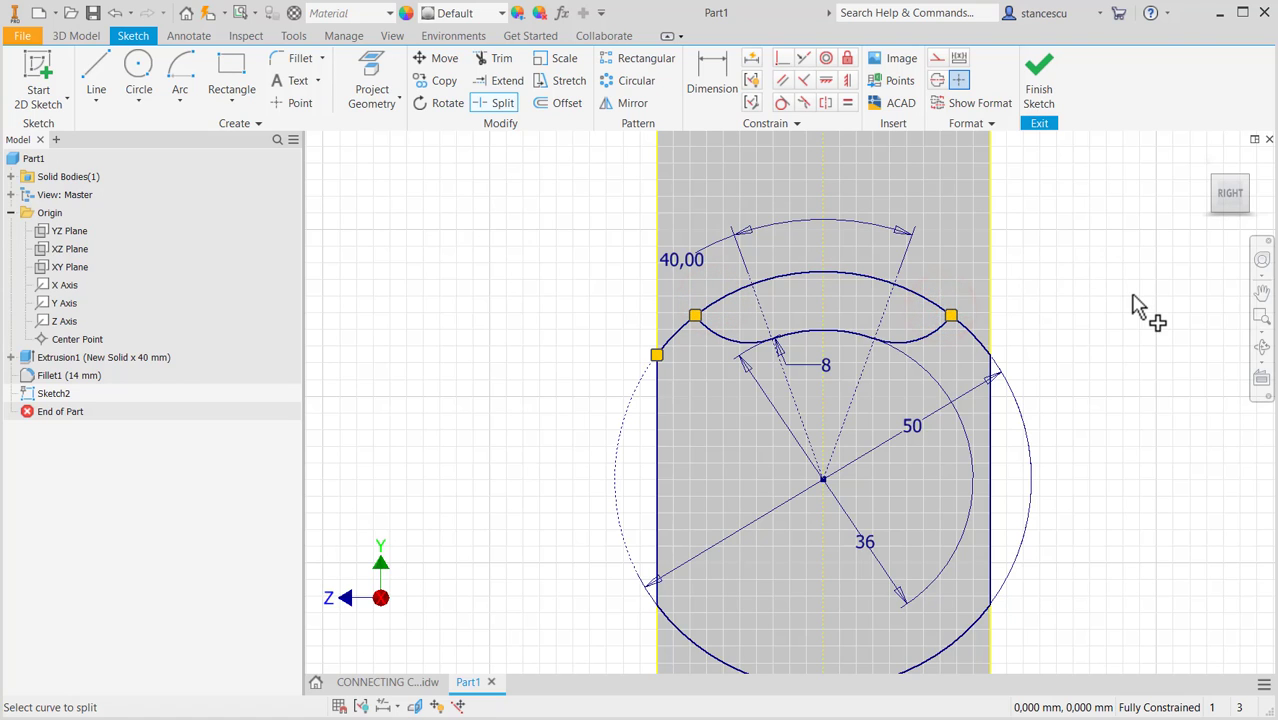
{"action": "key", "text": "Escape"}
{"action": "left_click", "coordinate": [850, 255]}
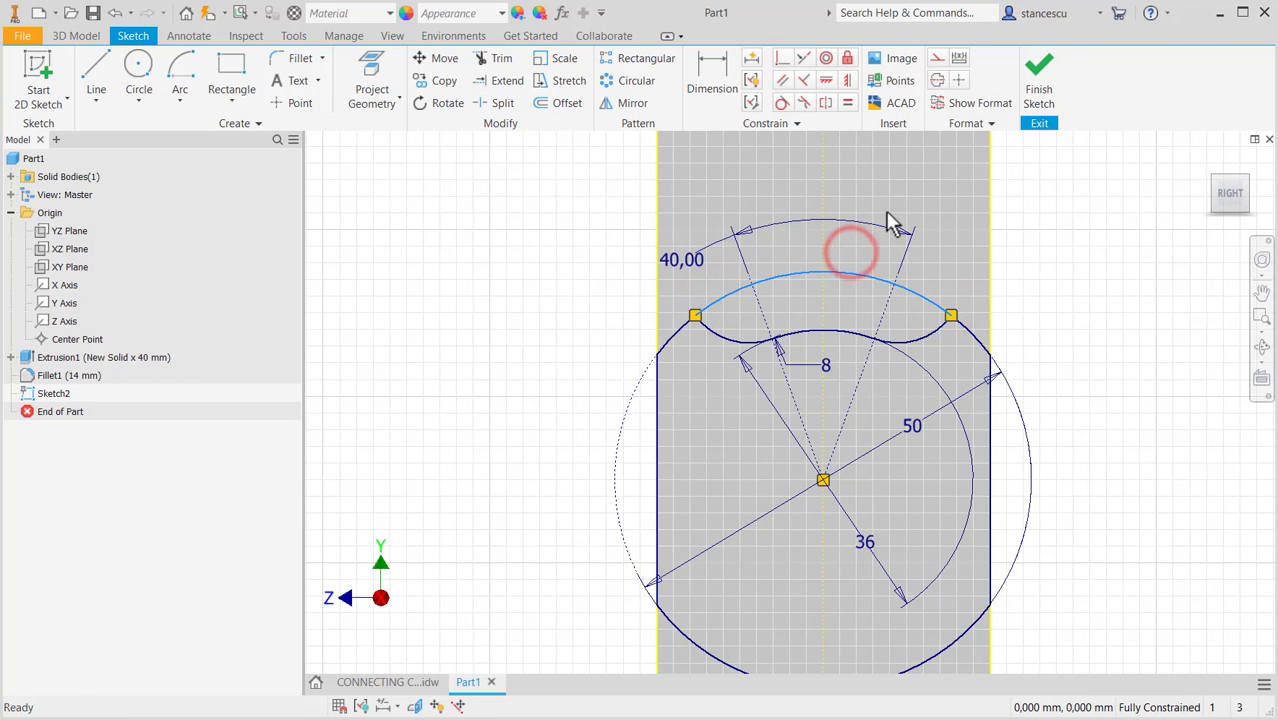
{"action": "left_click", "coordinate": [938, 60]}
{"action": "mouse_move", "coordinate": [1098, 279]}
{"action": "middle_mouse_down"}
{"action": "mouse_move", "coordinate": [1098, 183]}
{"action": "mouse_move", "coordinate": [1096, 226]}
{"action": "middle_mouse_up"}
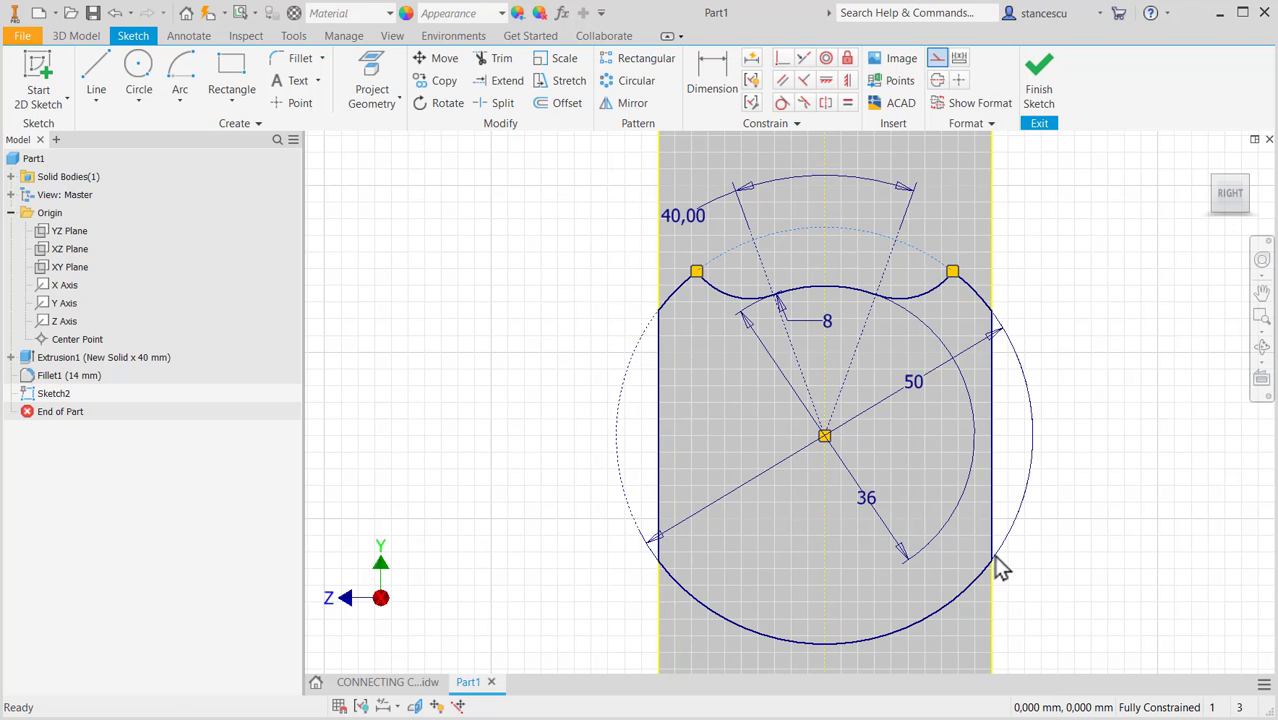
{"action": "middle_click_drag", "start_coordinate": [1113, 474], "coordinate": [1101, 414]}
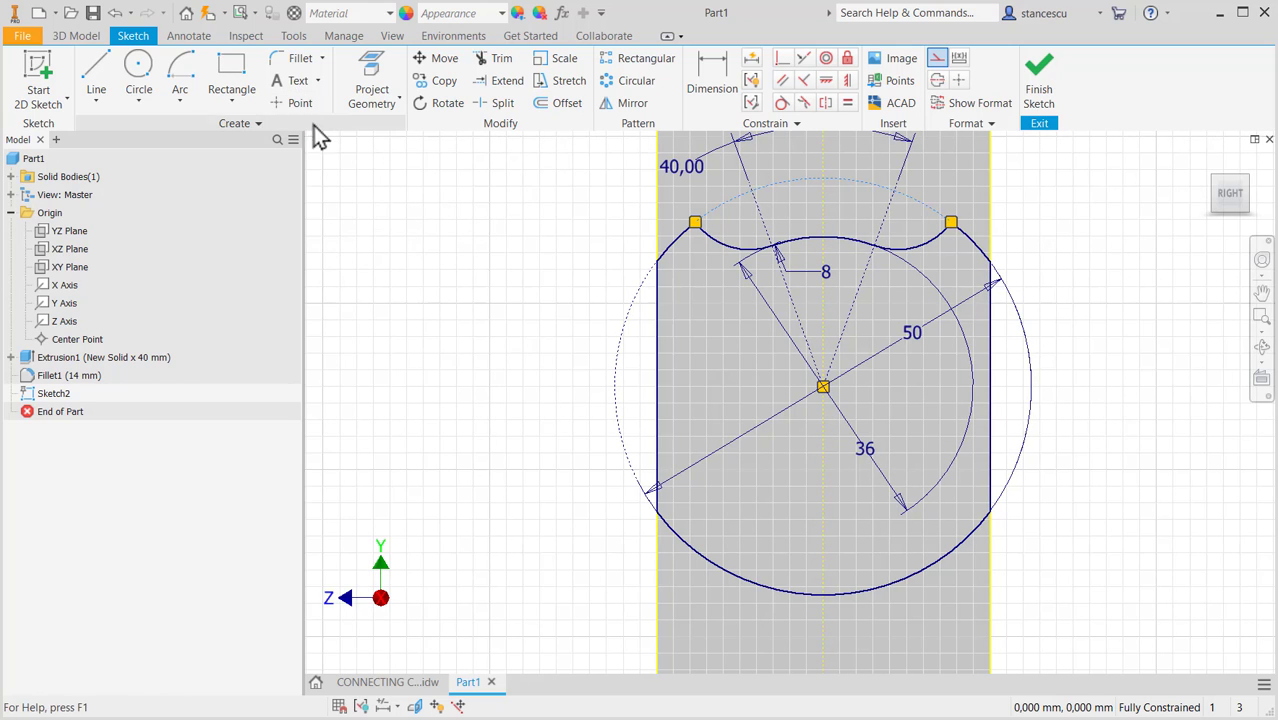
Project the Z axis into the sketch as a construction line.
{"action": "left_click", "coordinate": [368, 88]}
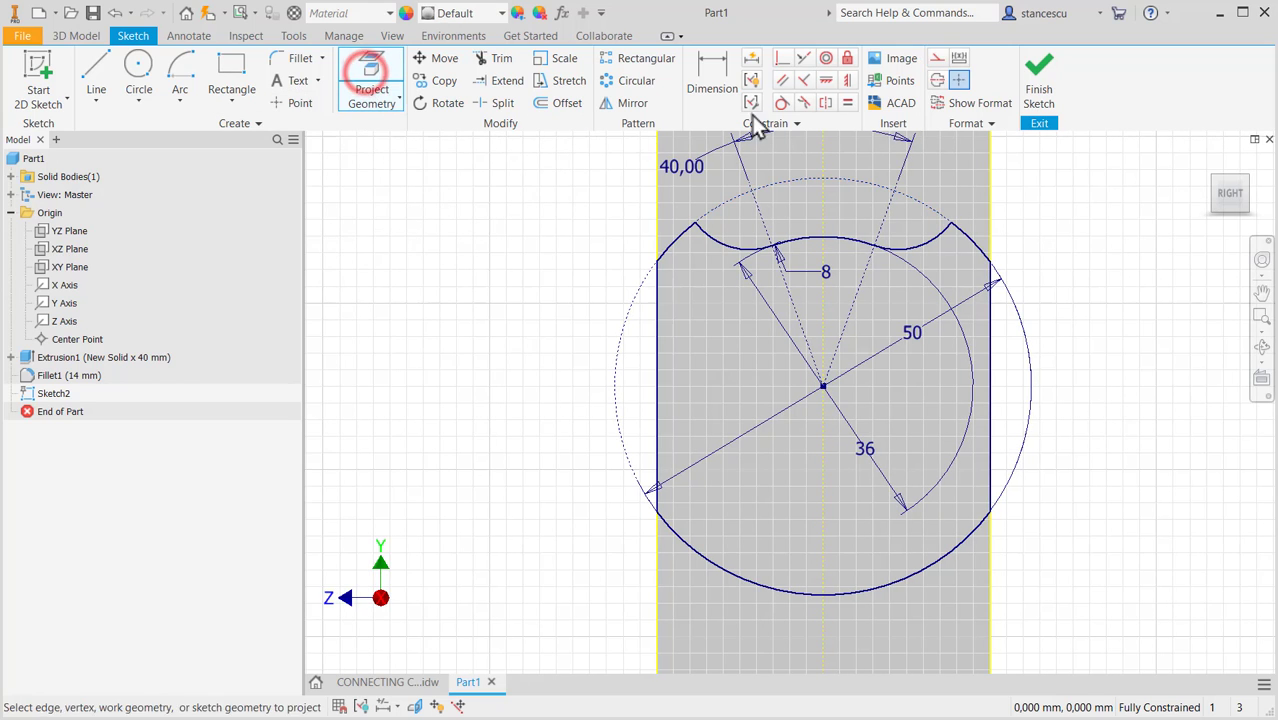
{"action": "left_click", "coordinate": [937, 57]}
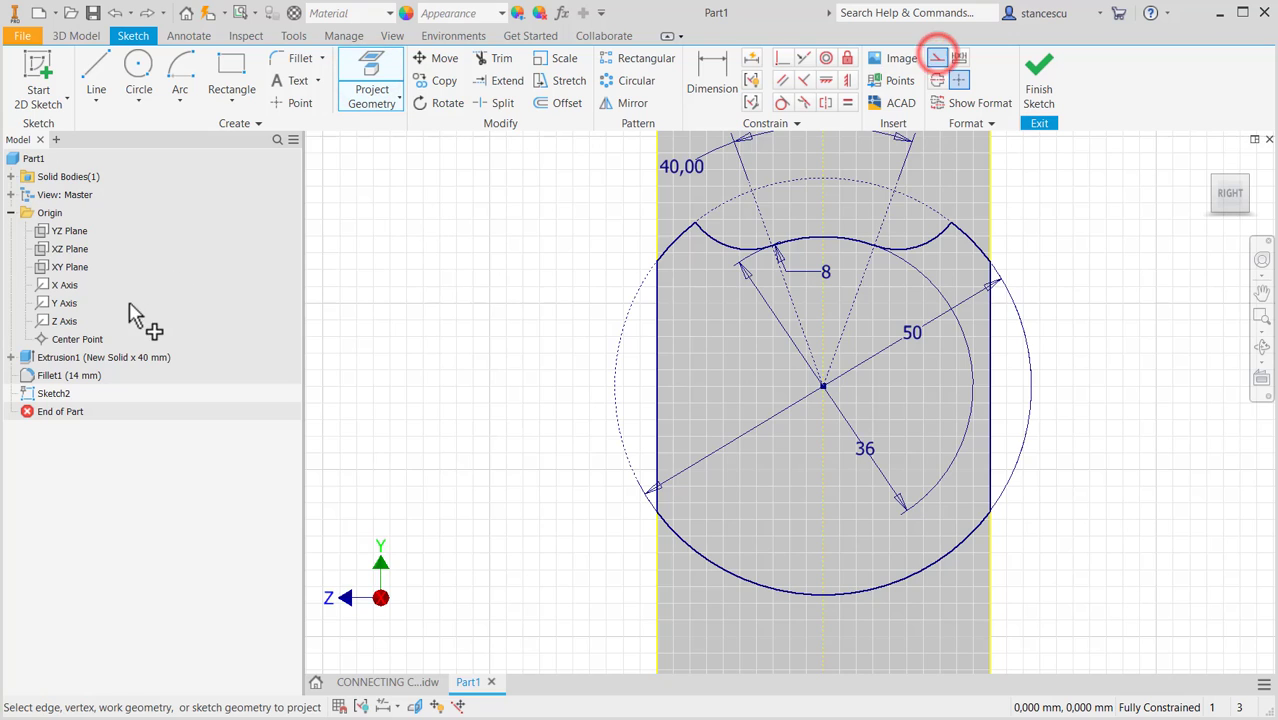
{"action": "left_click", "coordinate": [55, 322]}
{"action": "left_click", "coordinate": [422, 278]}
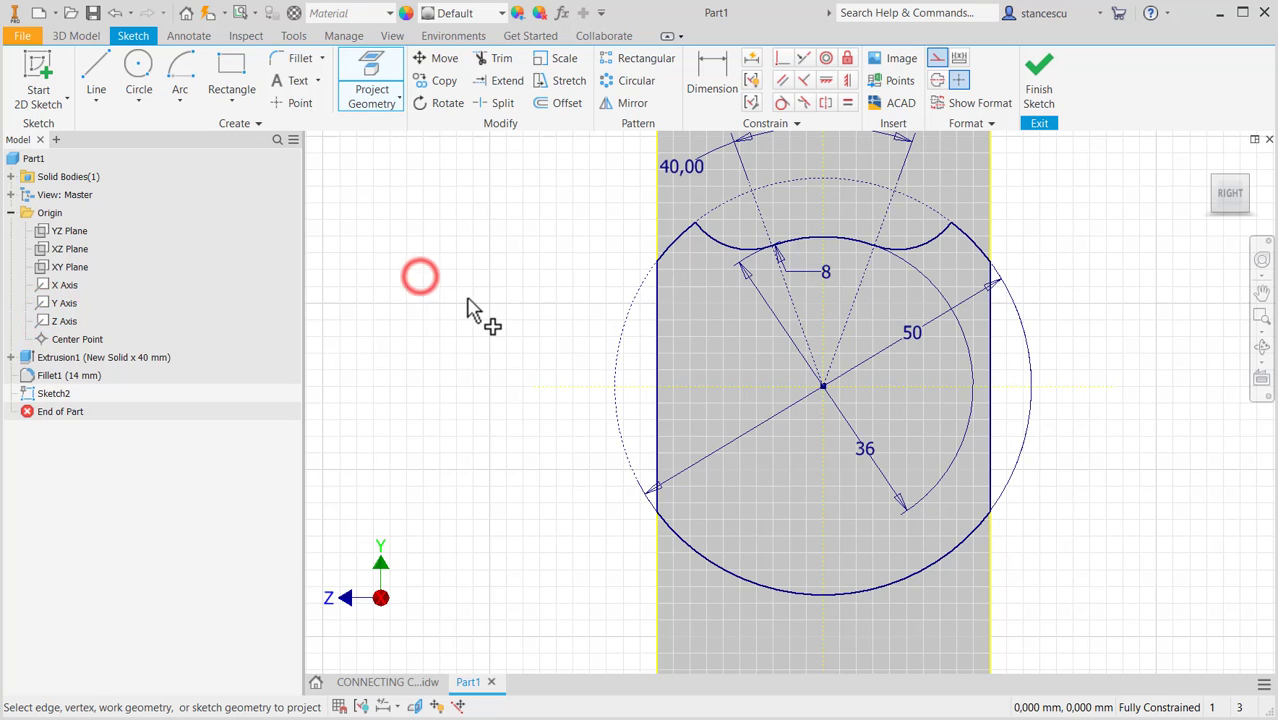
{"action": "key", "text": "Escape"}
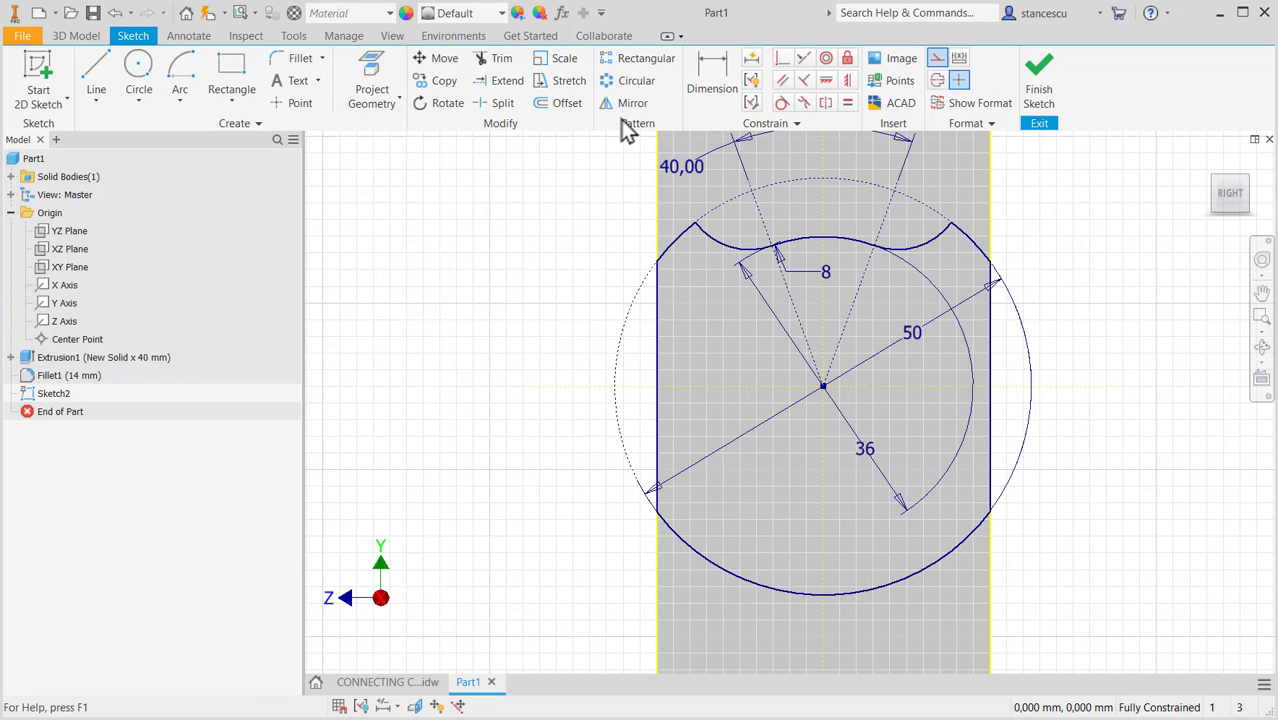
Mirror the top notch arcs about the projected horizontal axis to the bottom.
{"action": "left_click", "coordinate": [624, 108]}
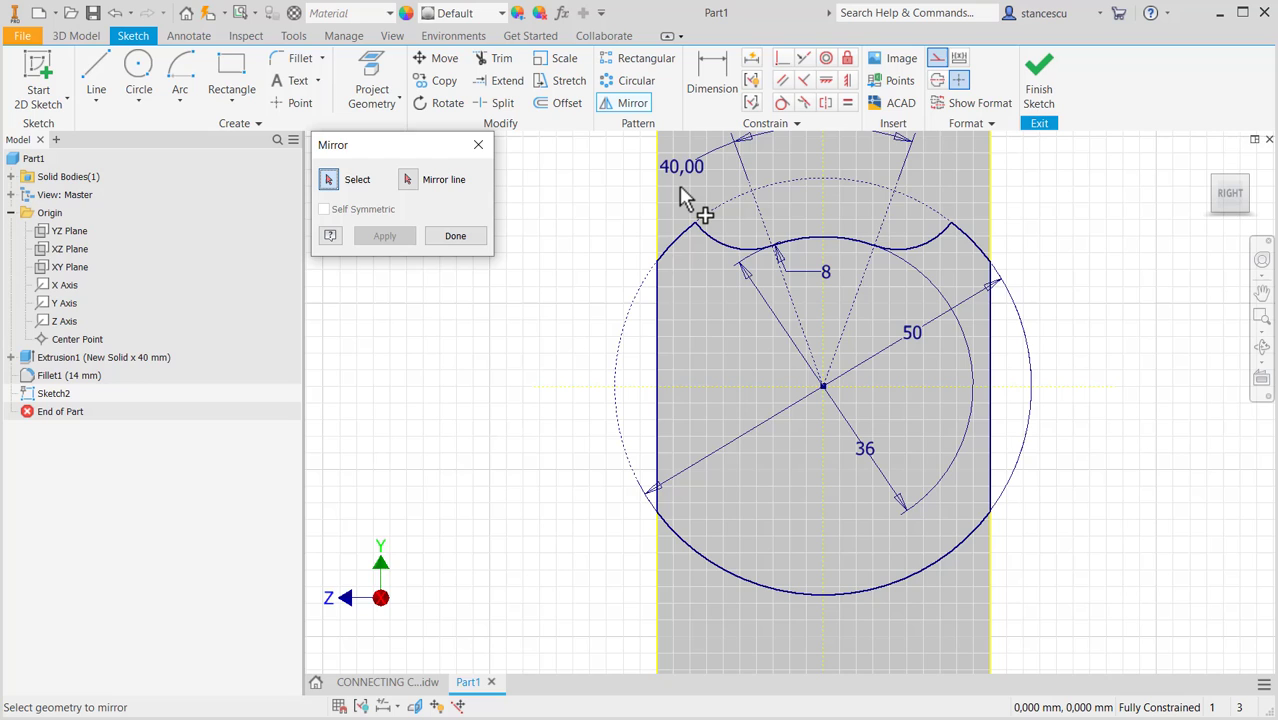
{"action": "left_click_drag", "start_coordinate": [677, 187], "coordinate": [975, 272]}
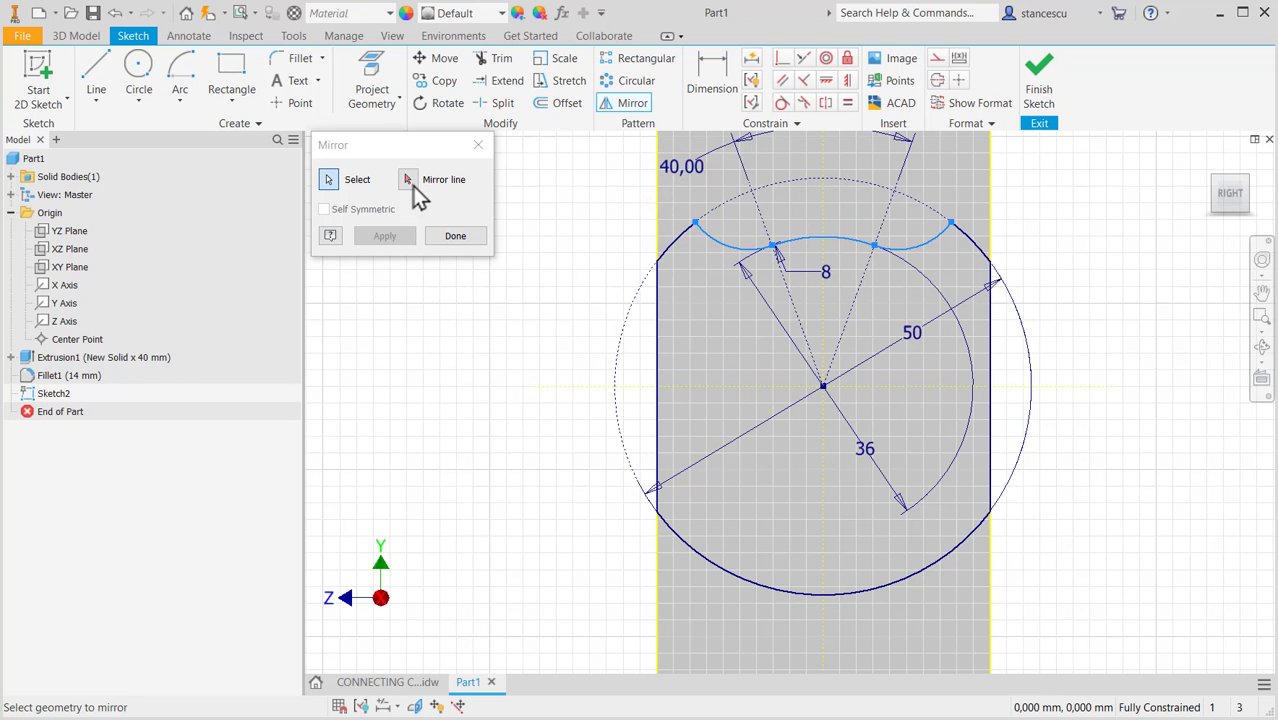
{"action": "left_click", "coordinate": [413, 183]}
{"action": "left_click", "coordinate": [697, 386]}
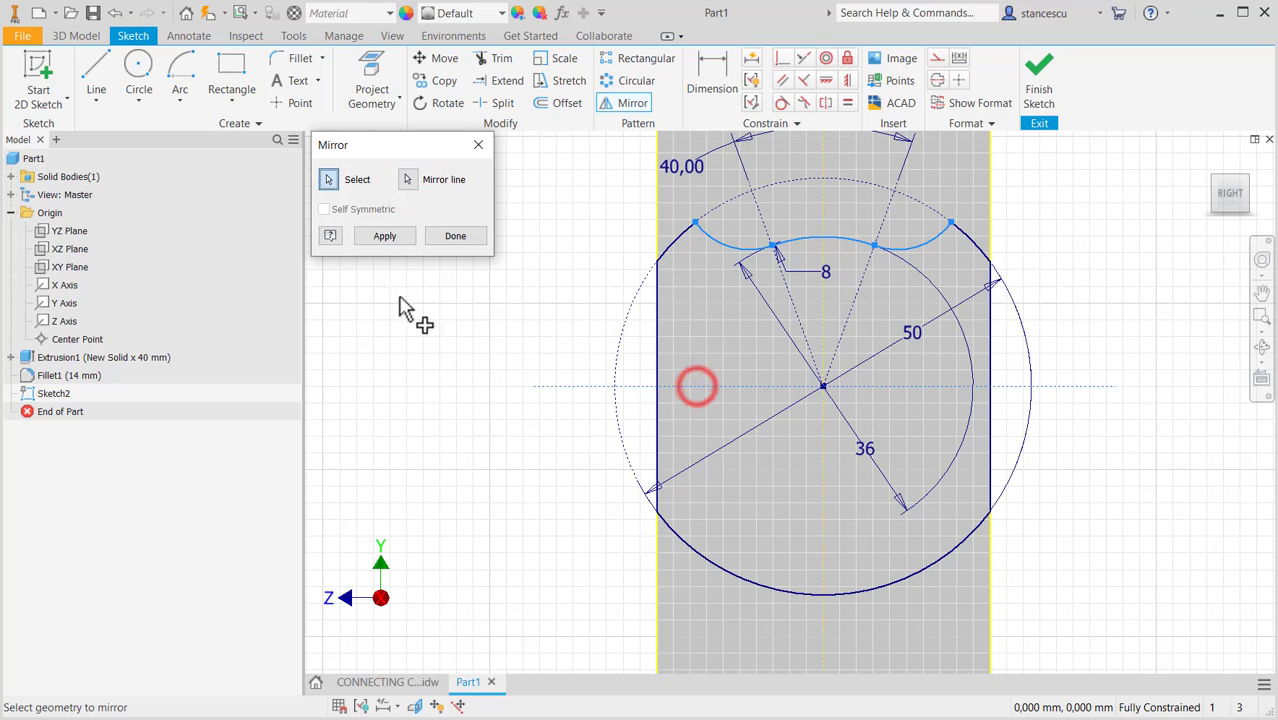
{"action": "left_click", "coordinate": [368, 238]}
{"action": "left_click", "coordinate": [465, 235]}
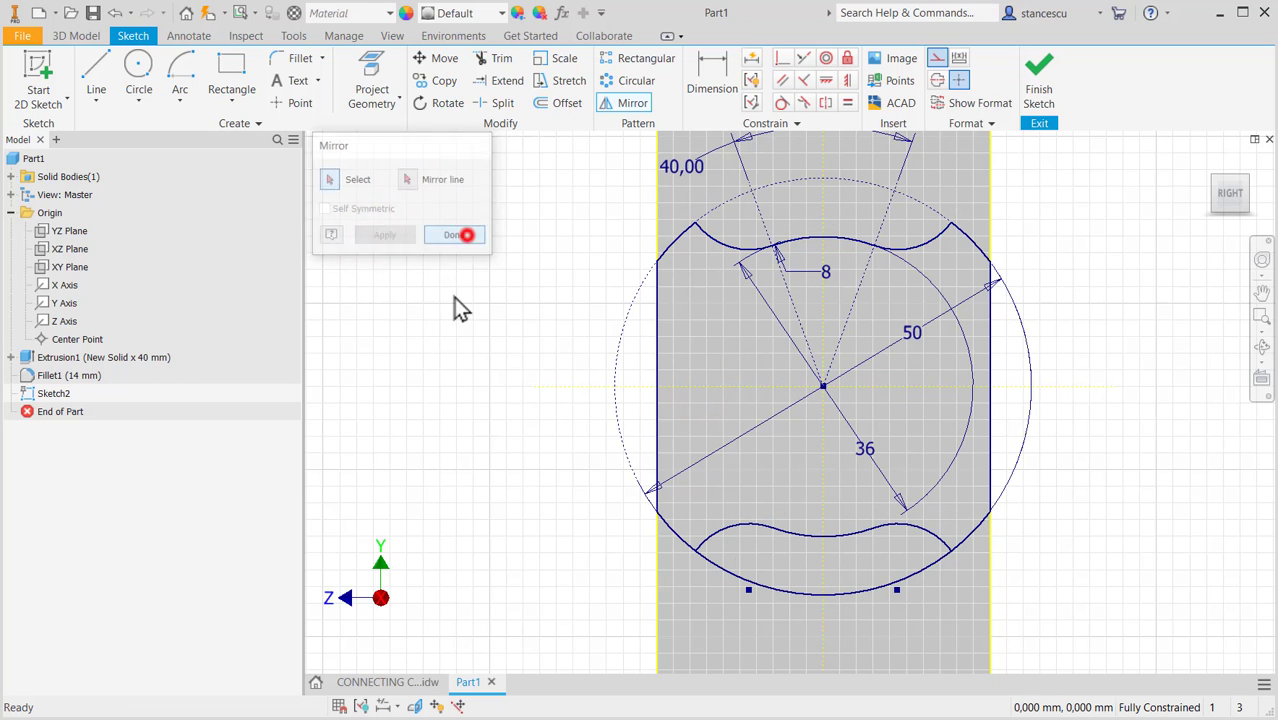
{"action": "key", "text": "Escape"}
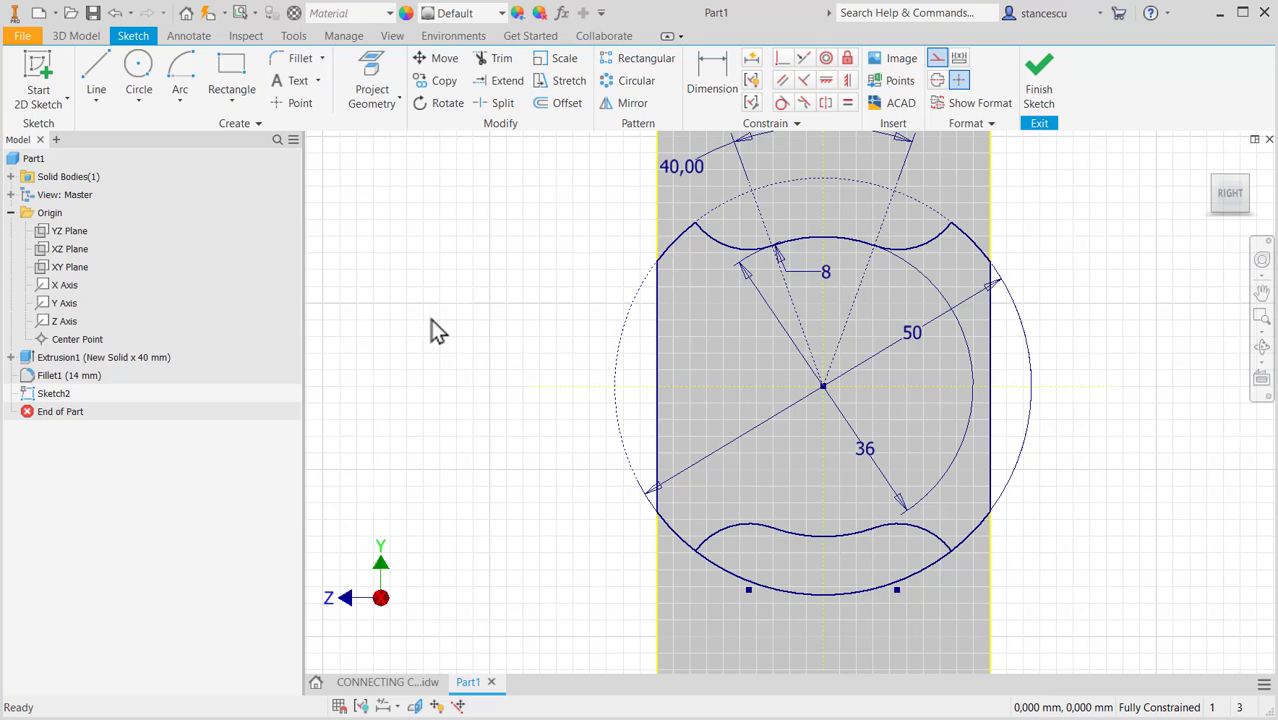
{"action": "left_click", "coordinate": [937, 58]}
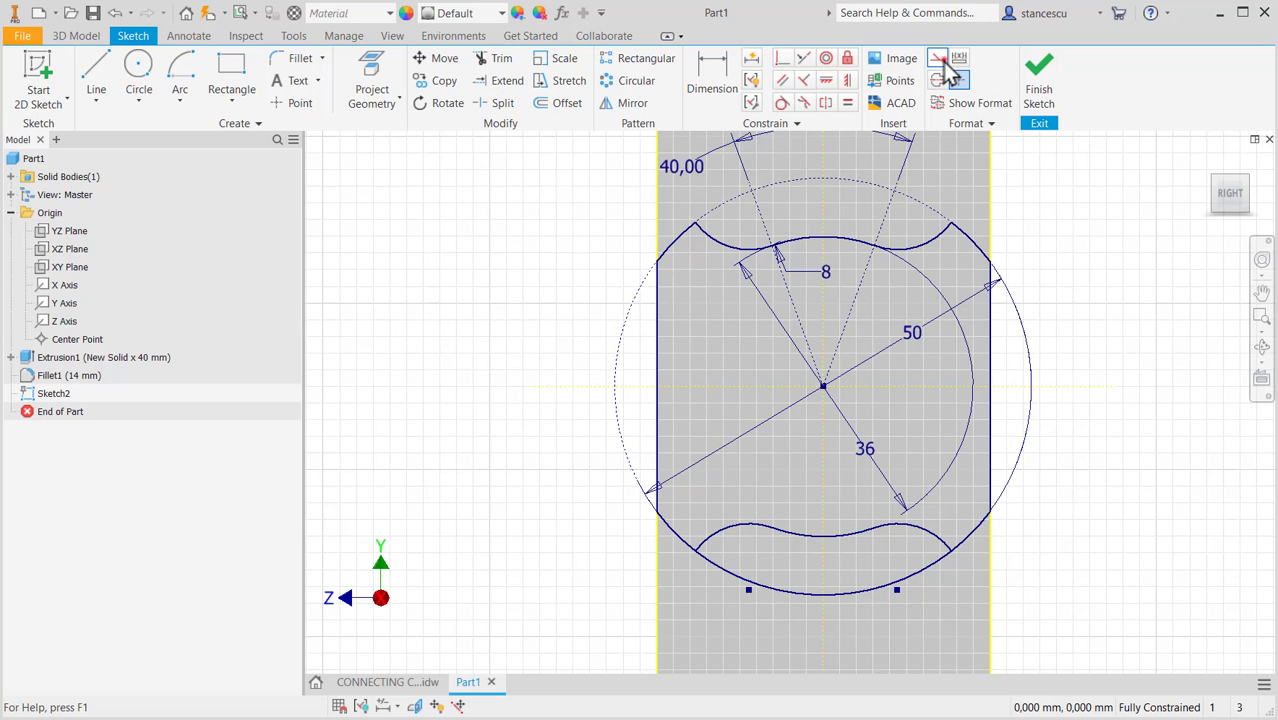
Split the bottom outer arc of Sketch2 near its left and right ends.
{"action": "left_click", "coordinate": [508, 104]}
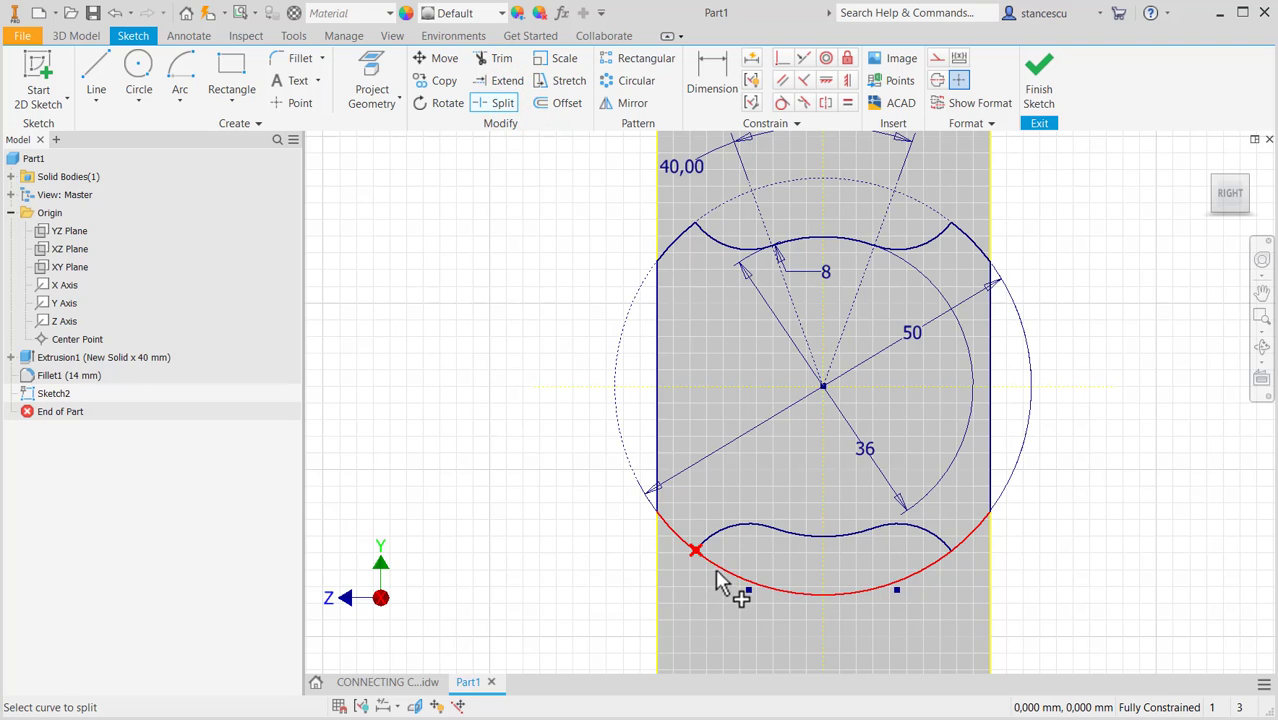
{"action": "left_click", "coordinate": [718, 566]}
{"action": "left_click", "coordinate": [917, 572]}
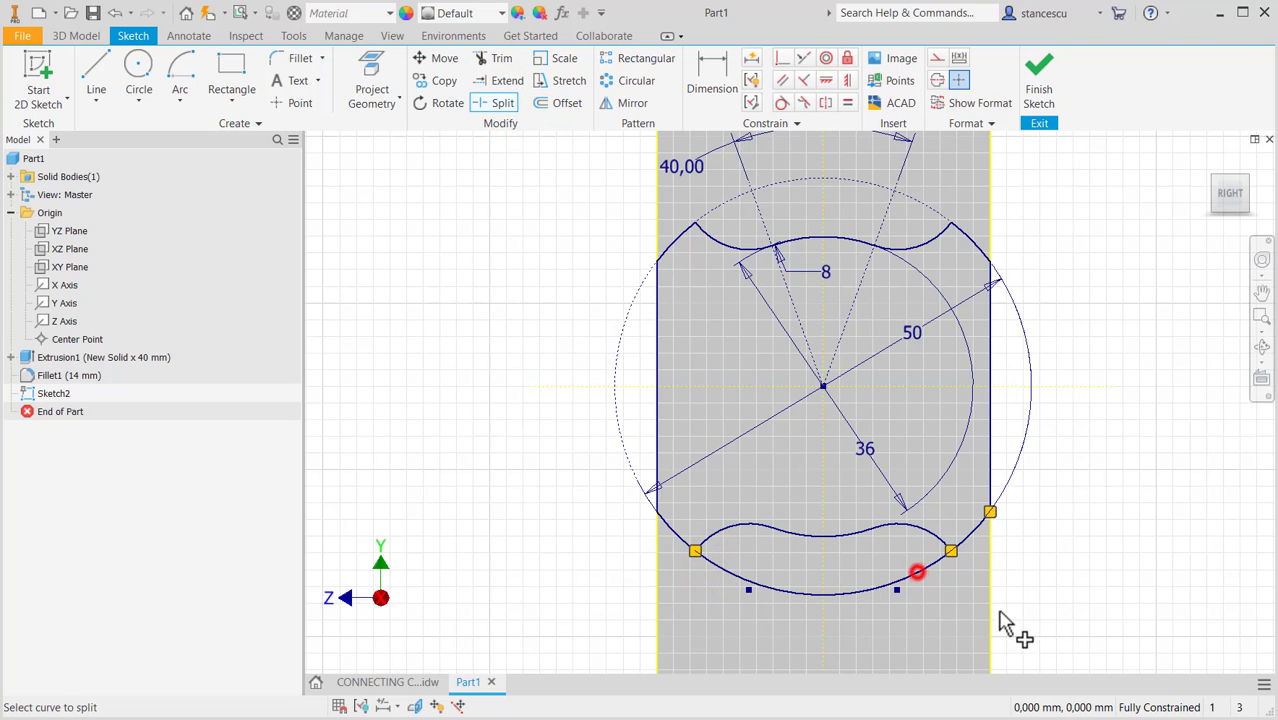
{"action": "left_click", "coordinate": [1097, 549]}
{"action": "key", "text": "Escape"}
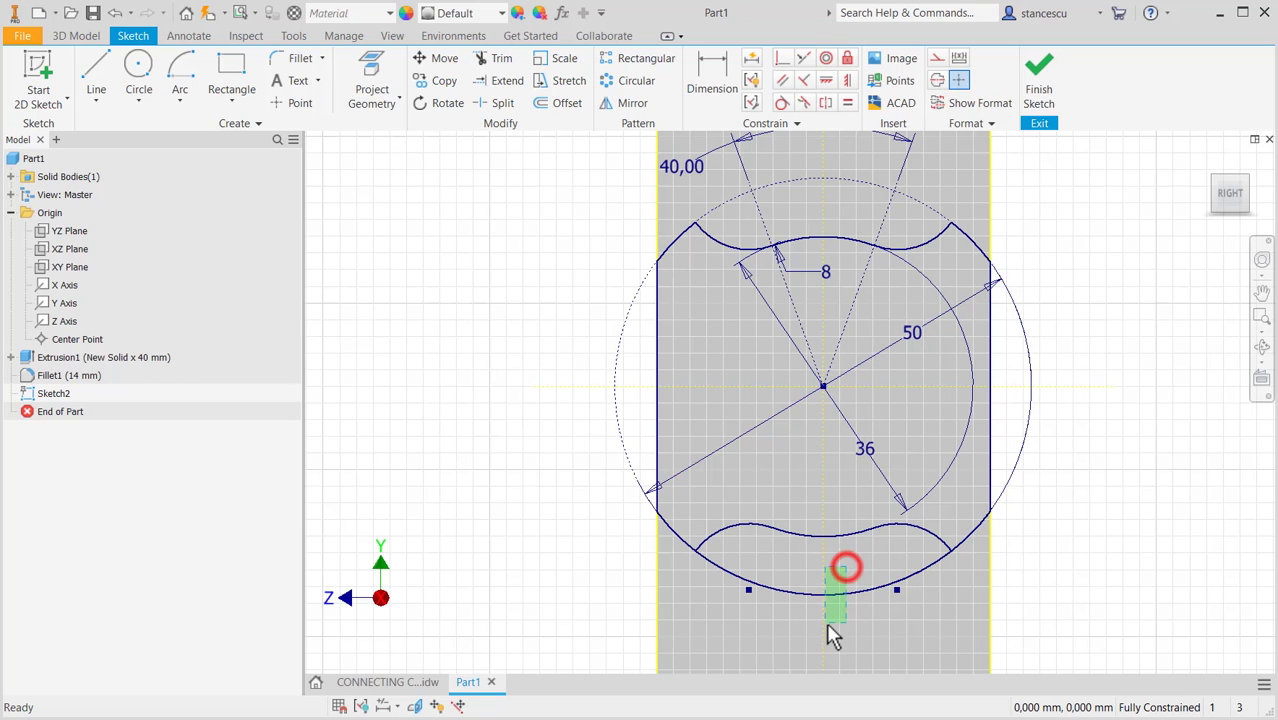
Turn the split bottom arc segment into construction geometry and finish the sketch.
{"action": "left_click_drag", "start_coordinate": [845, 568], "coordinate": [830, 624]}
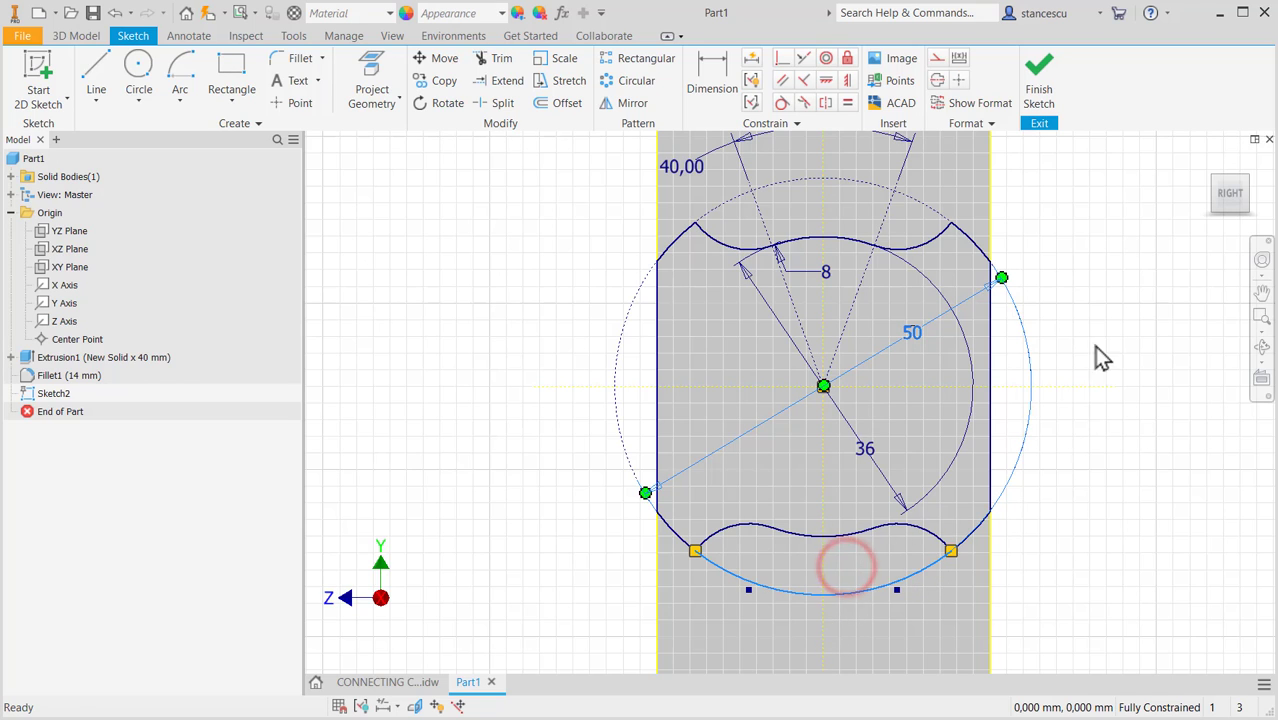
{"action": "left_click", "coordinate": [934, 58]}
{"action": "left_click", "coordinate": [1141, 306]}
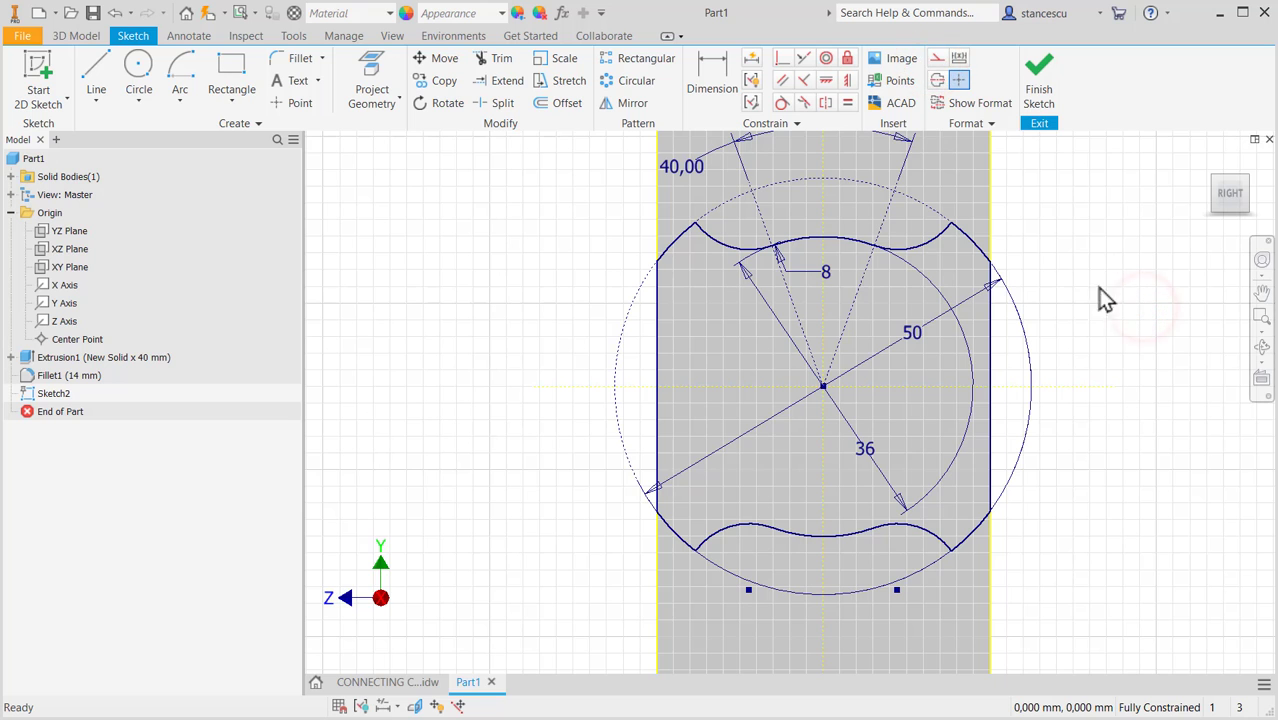
{"action": "left_click", "coordinate": [1038, 80]}
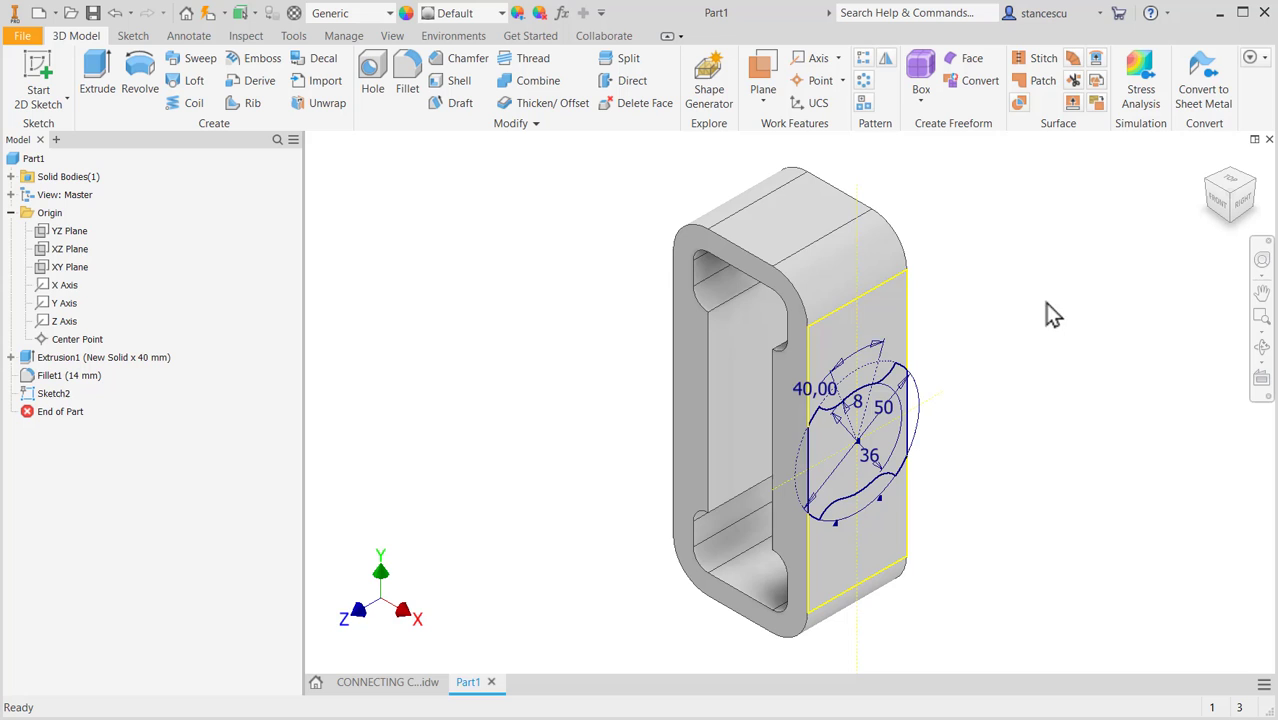
{"action": "left_click", "coordinate": [378, 681]}
{"action": "scroll", "coordinate": [884, 514], "scroll_direction": "up", "scroll_amount": 5}
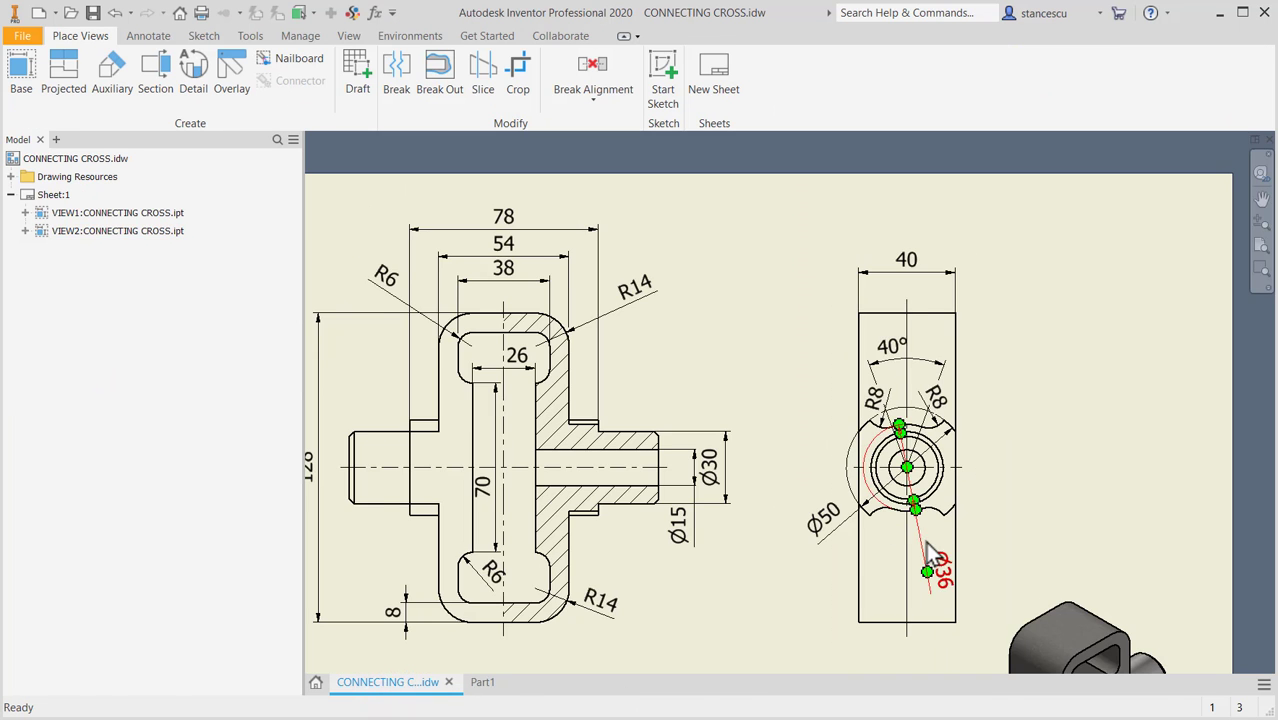
{"action": "mouse_move", "coordinate": [430, 200]}
{"action": "middle_mouse_down"}
{"action": "mouse_move", "coordinate": [630, 200]}
{"action": "mouse_move", "coordinate": [632, 232]}
{"action": "middle_mouse_up"}
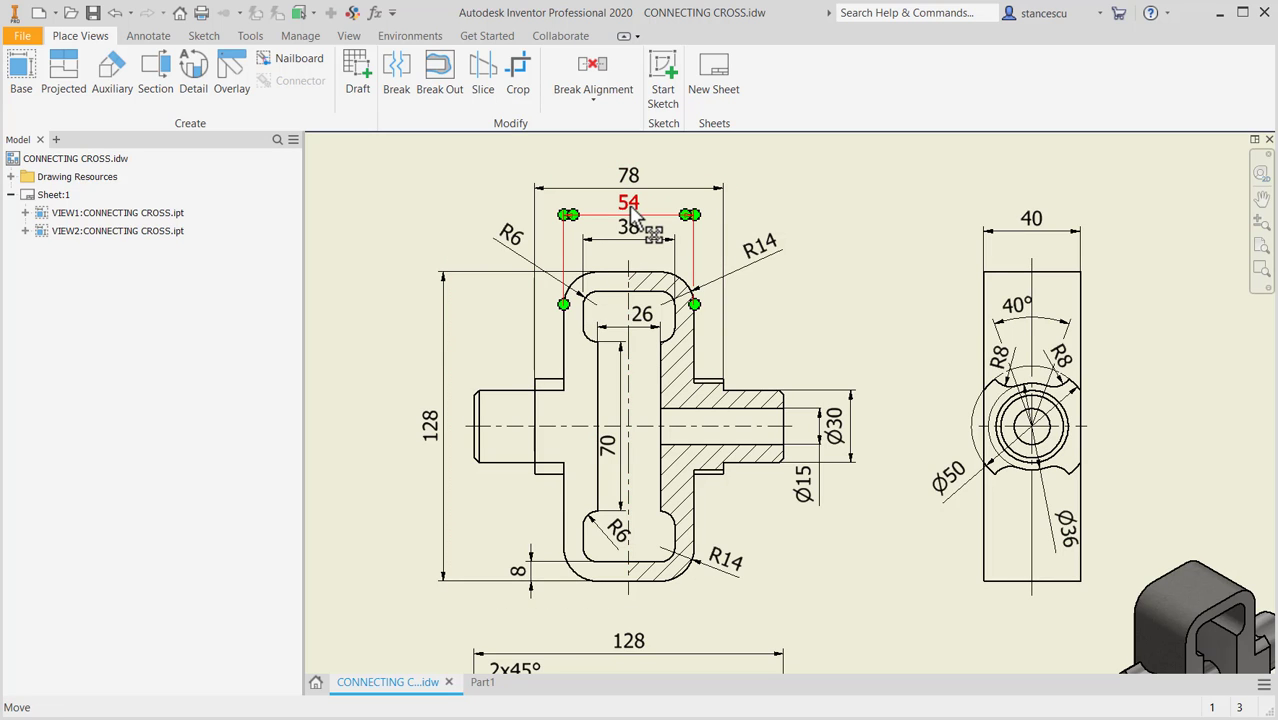
{"action": "left_click", "coordinate": [479, 684]}
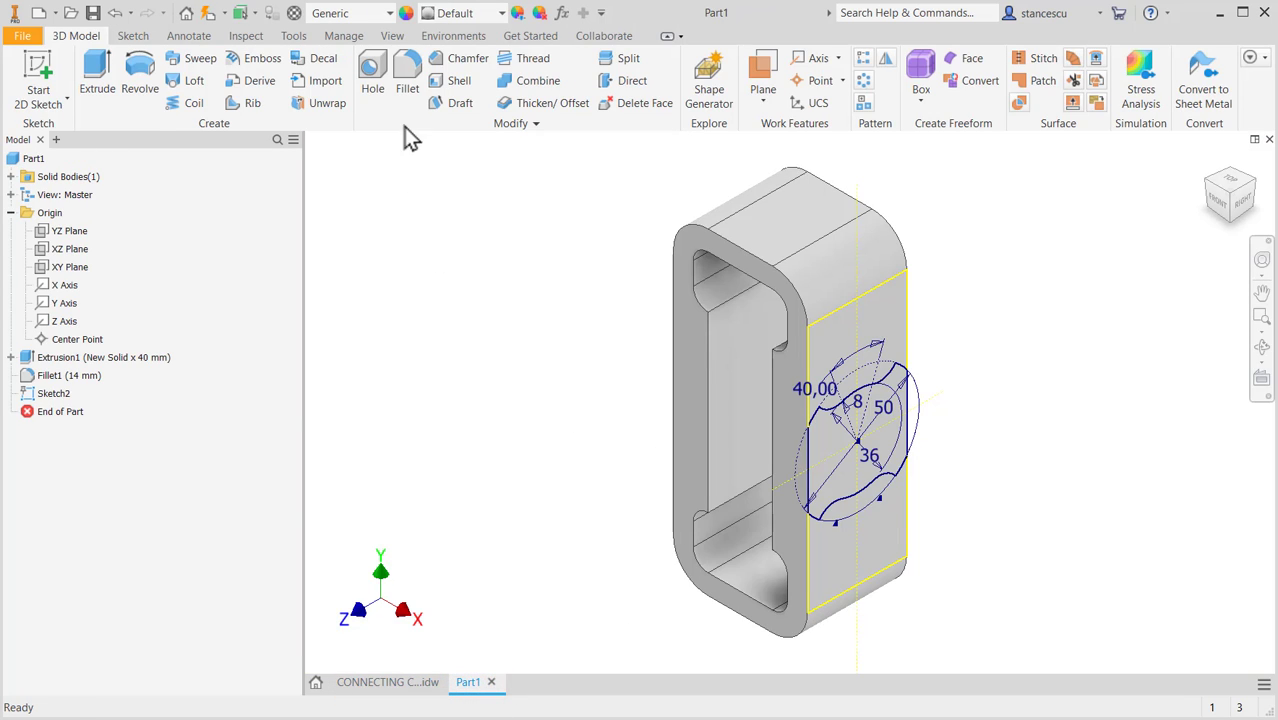
Extrude the notched Sketch2 profile by (78-54)/2 mm, joining it to the block.
{"action": "left_click", "coordinate": [97, 72]}
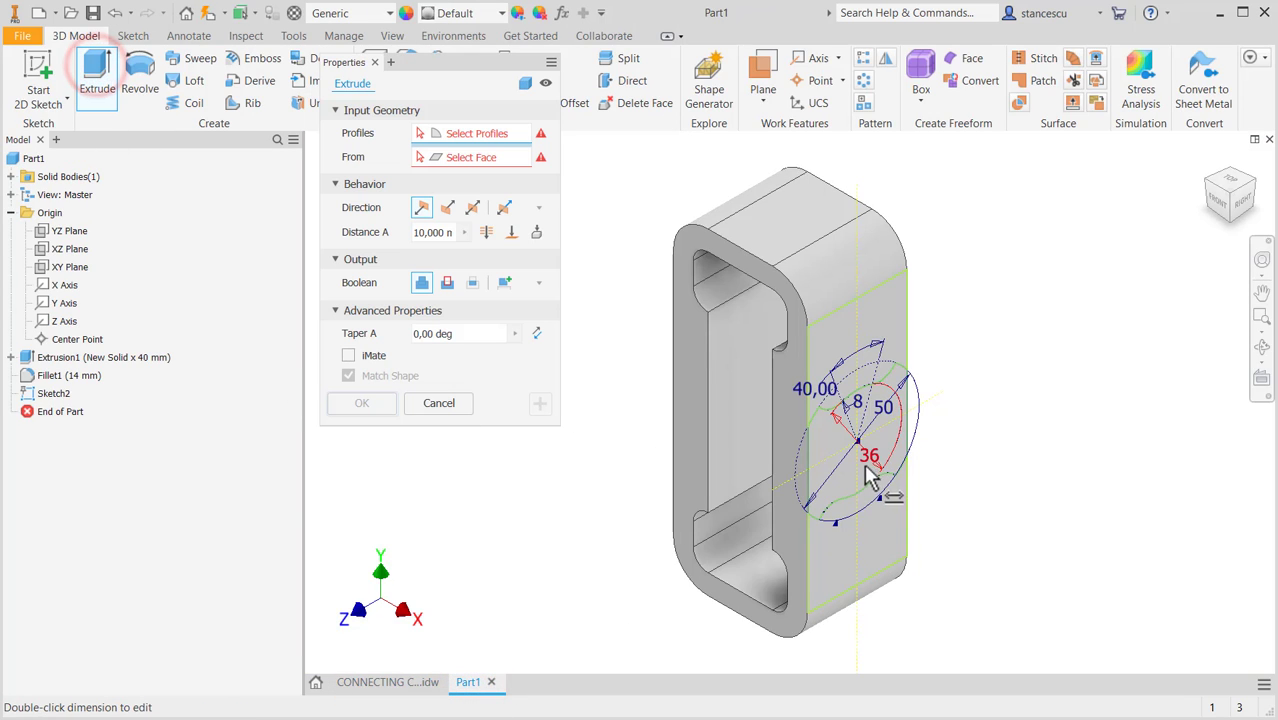
{"action": "left_click", "coordinate": [819, 452]}
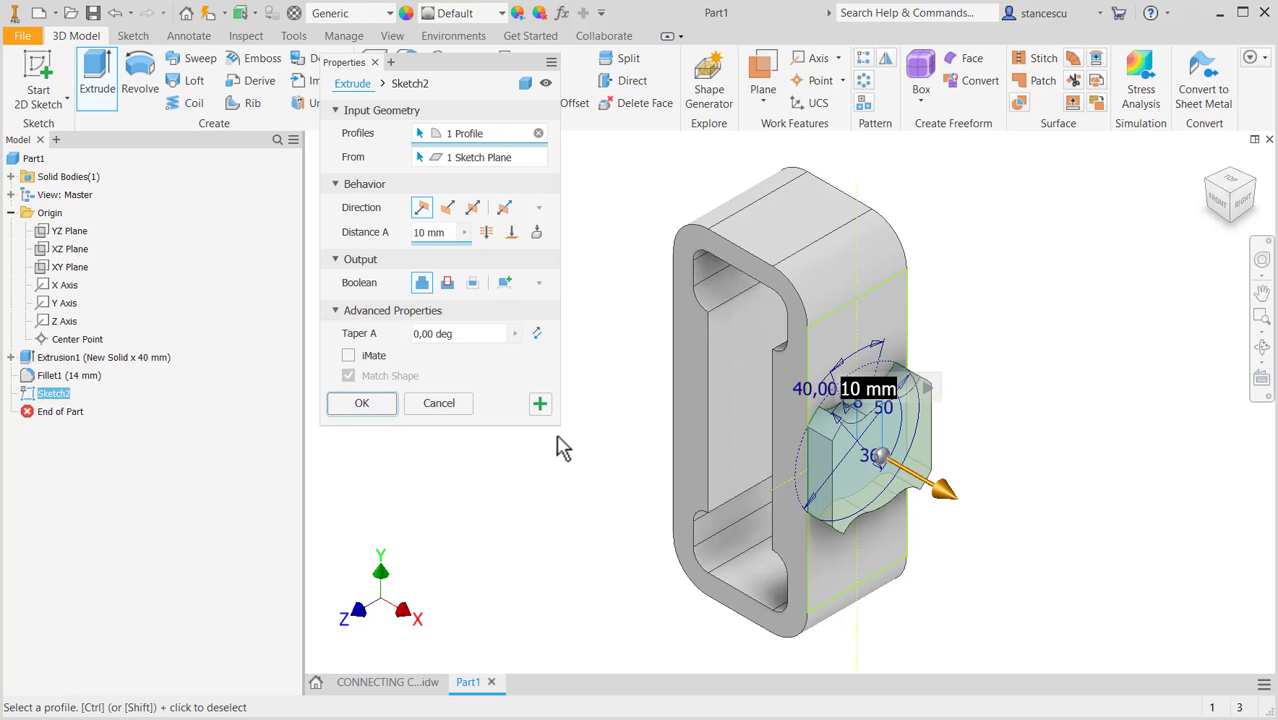
{"action": "type", "text": "("}
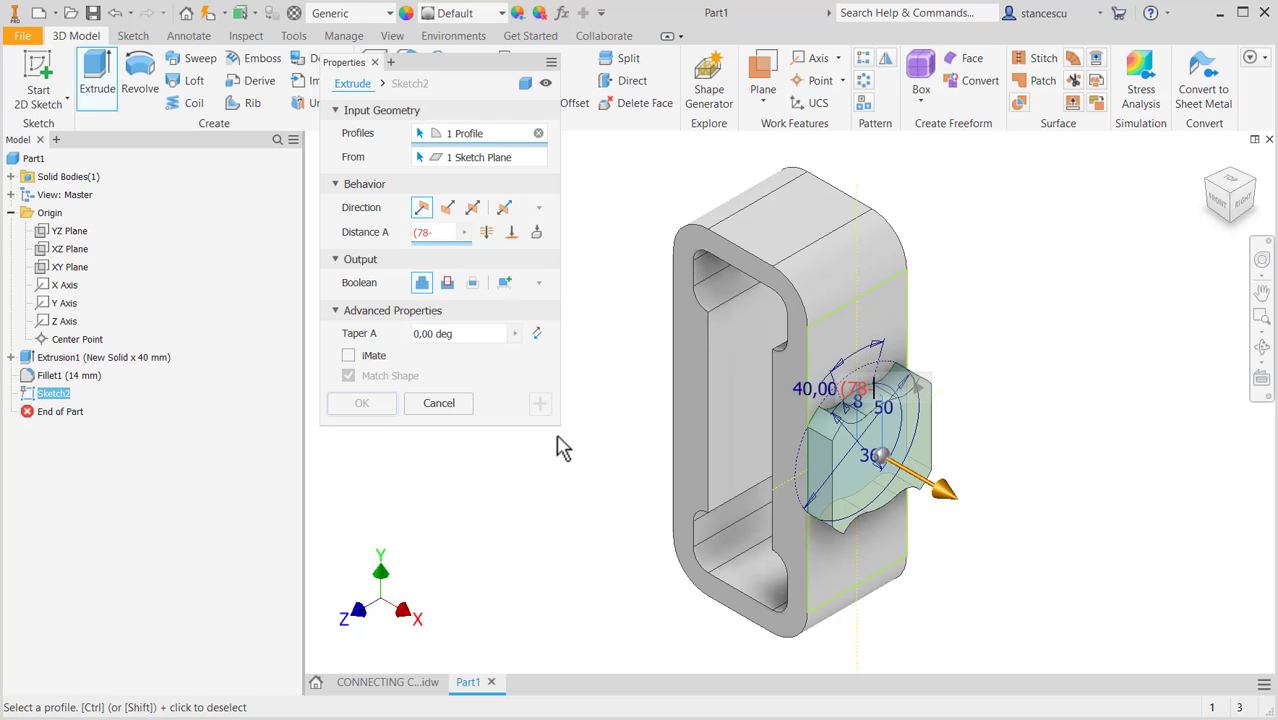
{"action": "type", "text": "78-54)"}
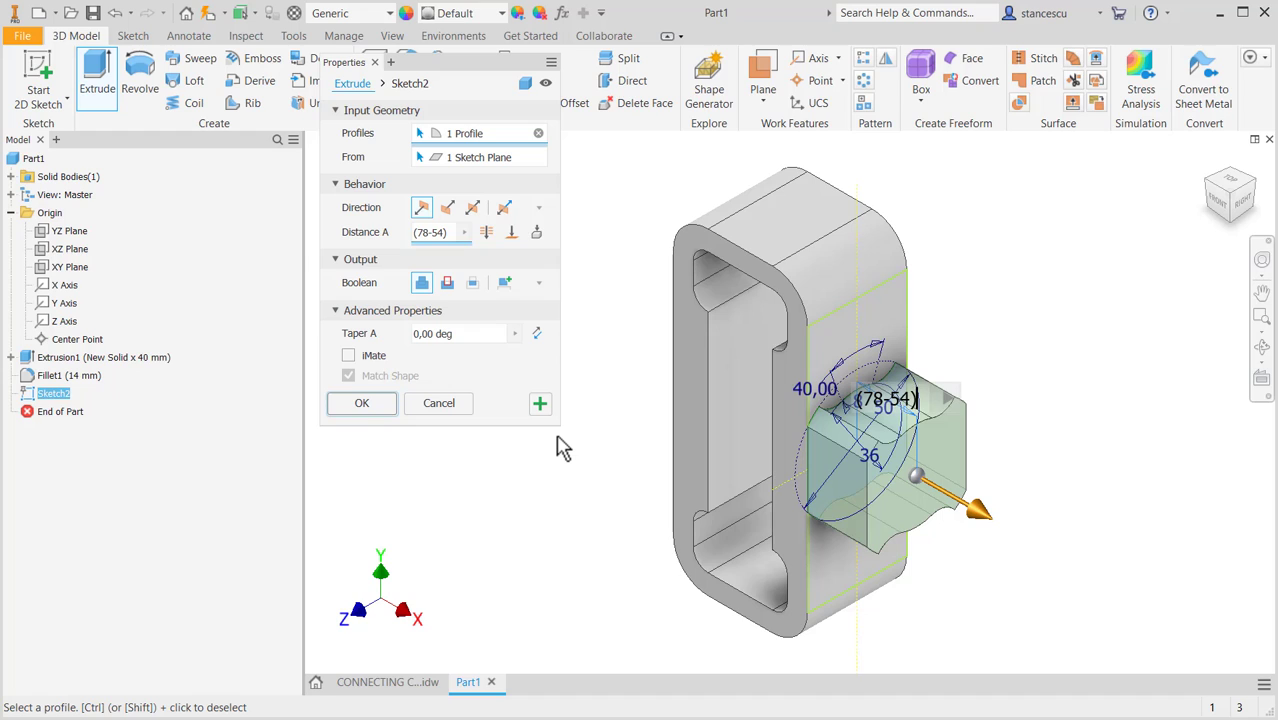
{"action": "type", "text": "/2"}
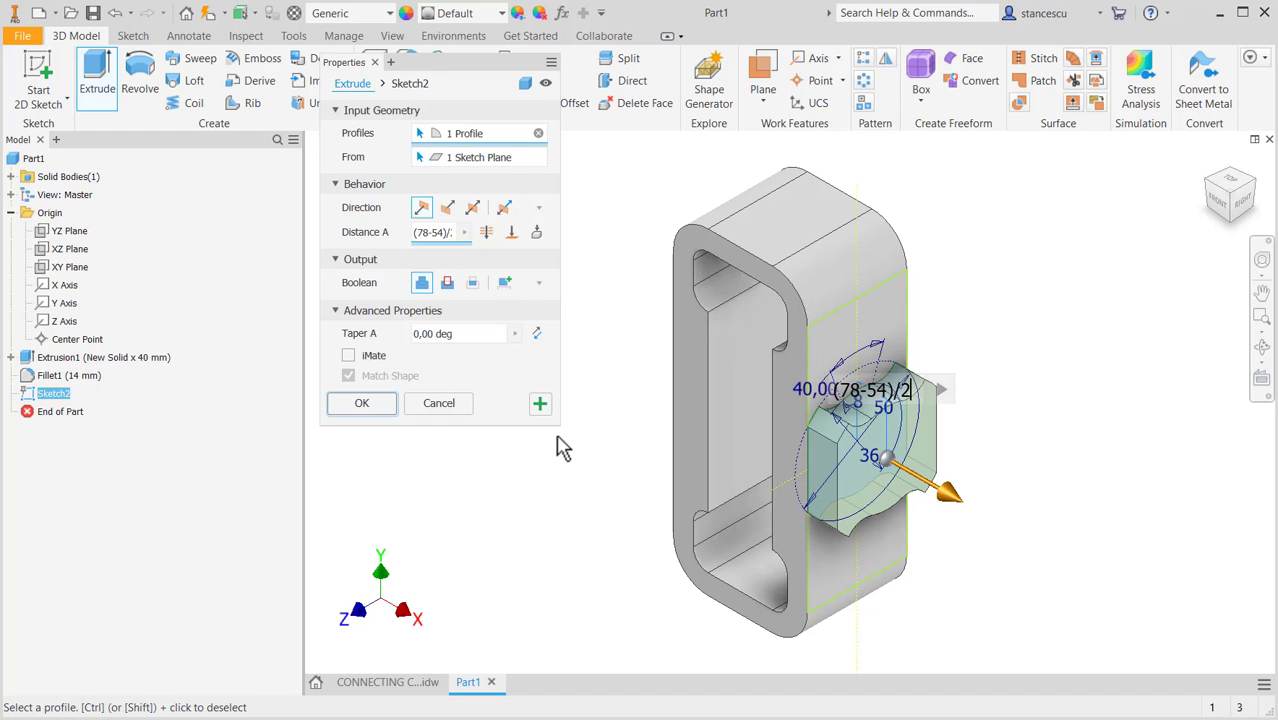
{"action": "left_click", "coordinate": [375, 405]}
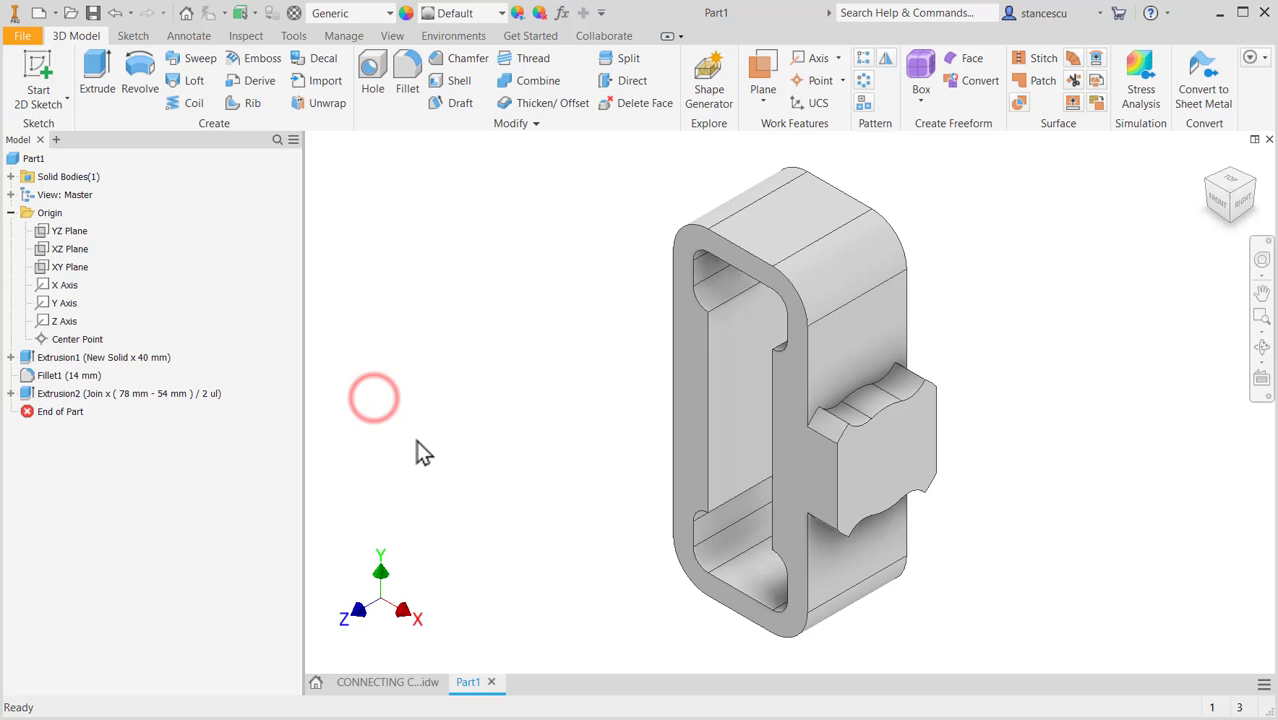
{"action": "left_click", "coordinate": [430, 682]}
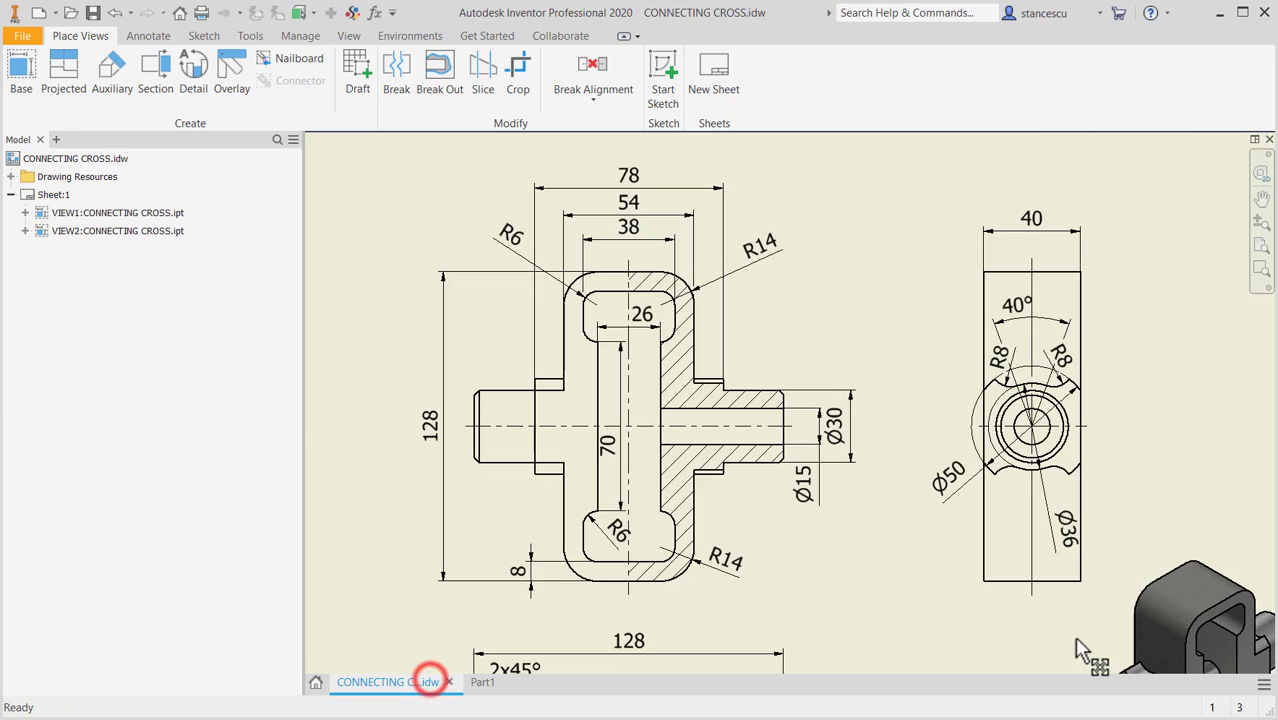
{"action": "scroll", "coordinate": [1077, 650], "scroll_direction": "up", "scroll_amount": 3}
{"action": "left_click", "coordinate": [1017, 549]}
{"action": "scroll", "coordinate": [1030, 548], "scroll_direction": "up", "scroll_amount": 2}
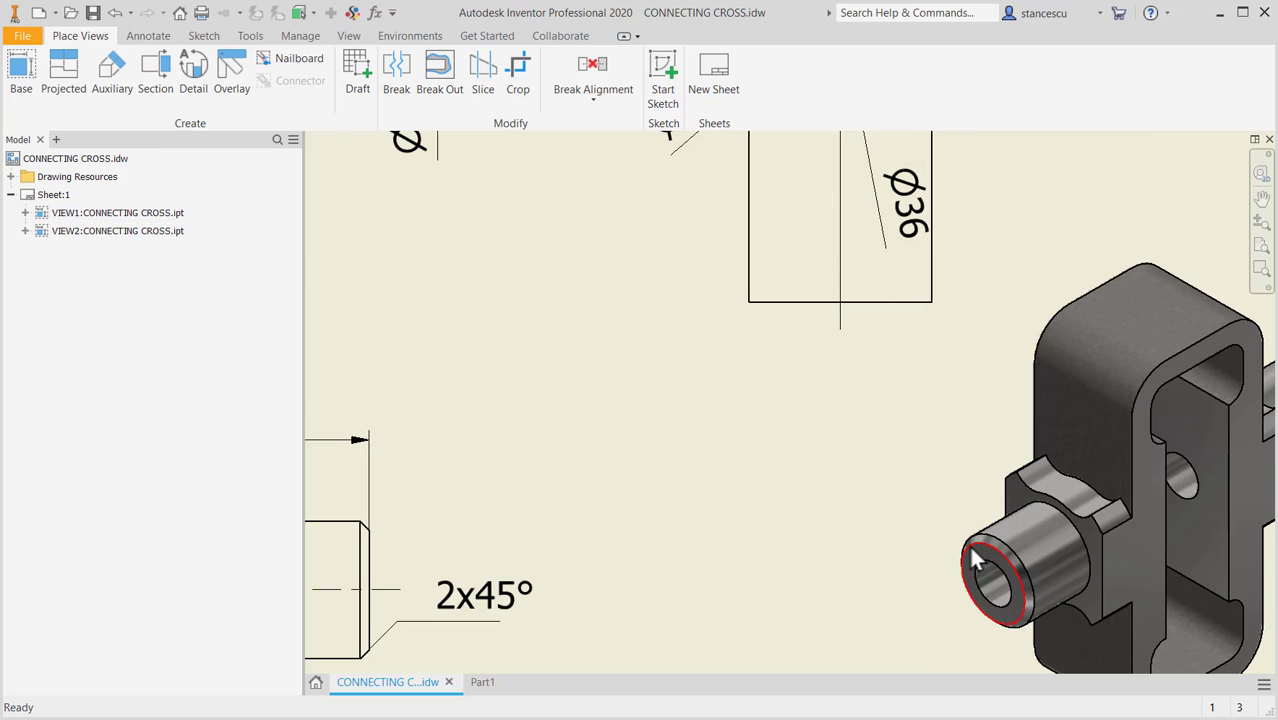
{"action": "scroll", "coordinate": [950, 555], "scroll_direction": "down", "scroll_amount": 2}
{"action": "mouse_move", "coordinate": [730, 488]}
{"action": "middle_mouse_down"}
{"action": "mouse_move", "coordinate": [807, 534]}
{"action": "mouse_move", "coordinate": [790, 512]}
{"action": "middle_mouse_up"}
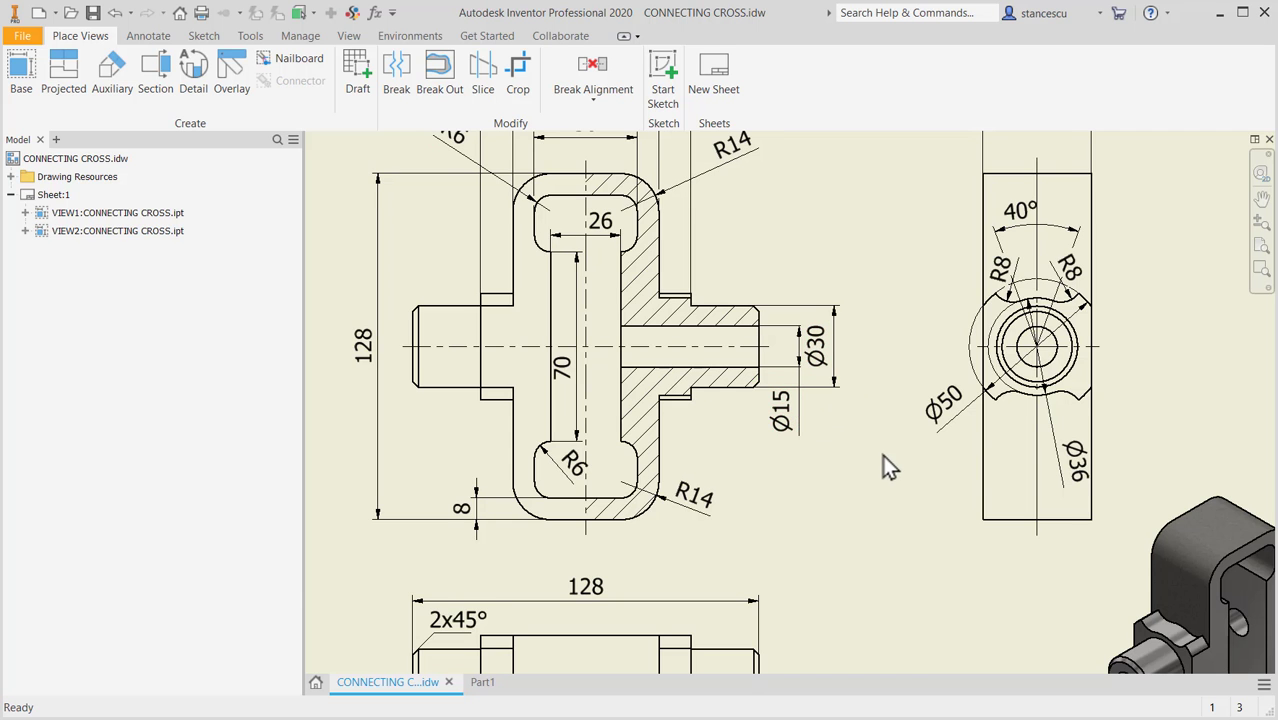
{"action": "mouse_move", "coordinate": [882, 454]}
{"action": "middle_mouse_down"}
{"action": "mouse_move", "coordinate": [906, 510]}
{"action": "mouse_move", "coordinate": [921, 342]}
{"action": "middle_mouse_up"}
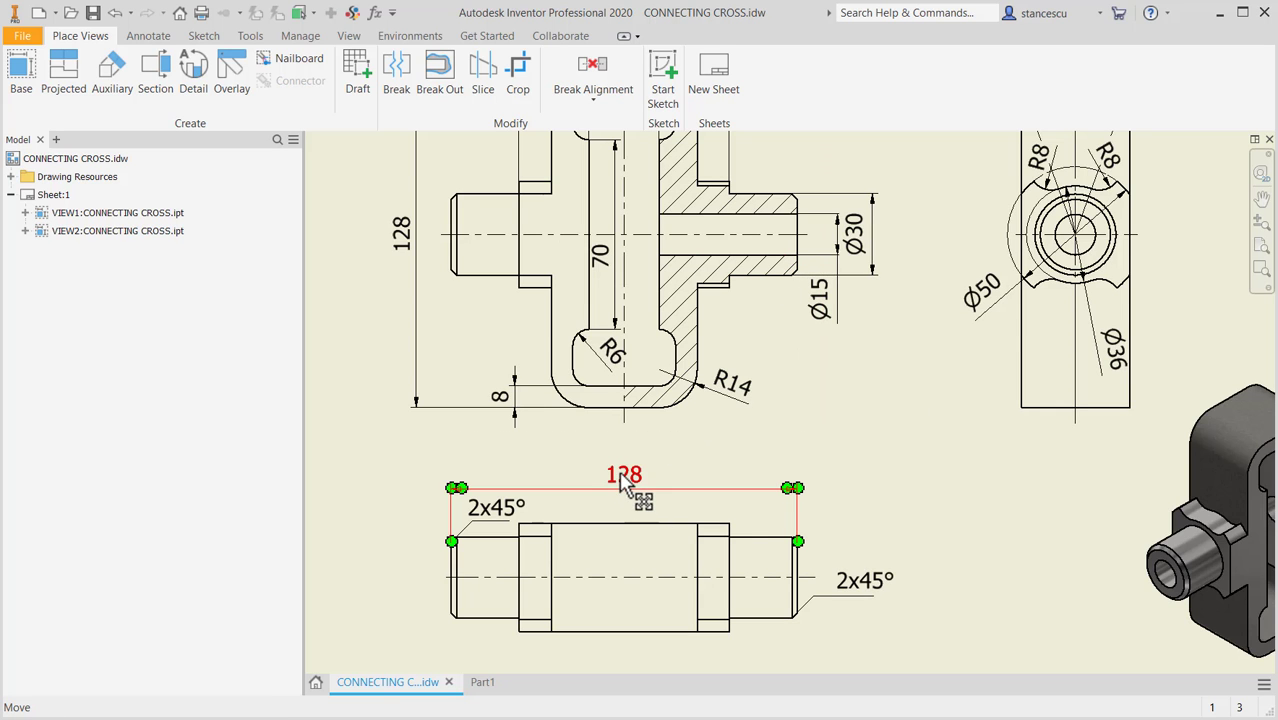
{"action": "mouse_move", "coordinate": [893, 426]}
{"action": "middle_mouse_down"}
{"action": "mouse_move", "coordinate": [920, 513]}
{"action": "mouse_move", "coordinate": [907, 465]}
{"action": "middle_mouse_up"}
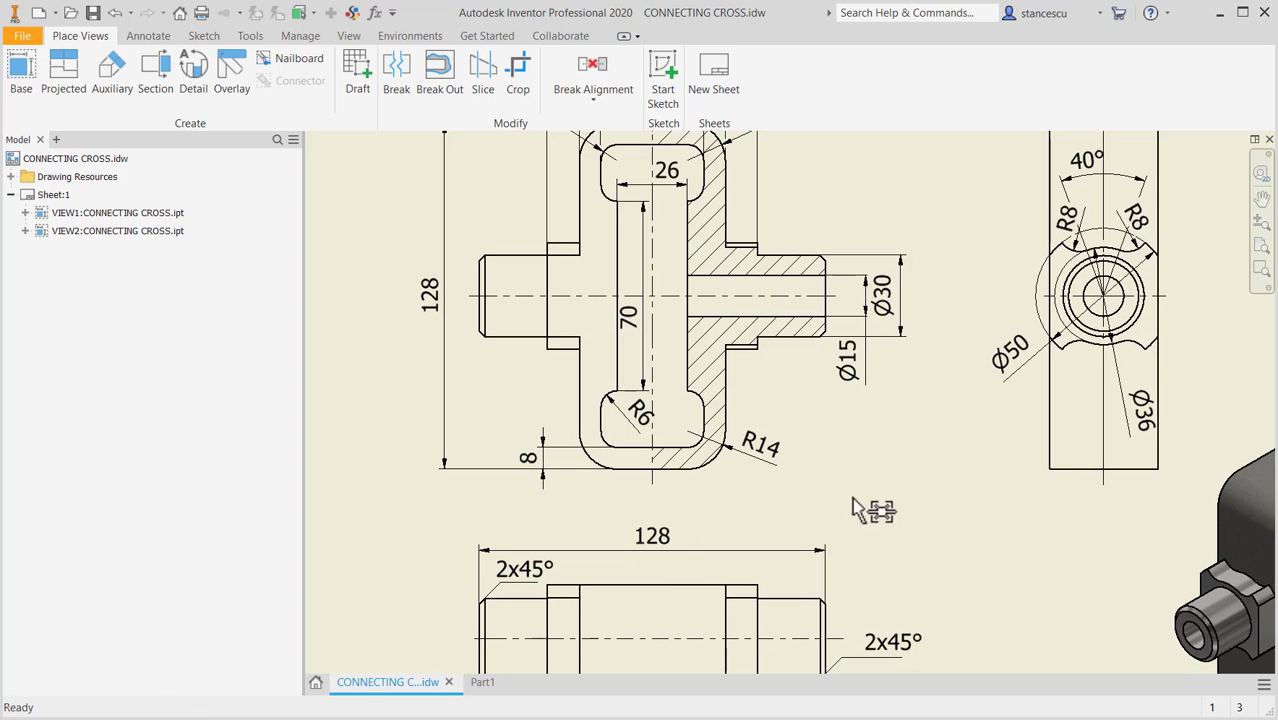
{"action": "mouse_move", "coordinate": [859, 508]}
{"action": "middle_mouse_down"}
{"action": "mouse_move", "coordinate": [919, 536]}
{"action": "mouse_move", "coordinate": [919, 633]}
{"action": "middle_mouse_up"}
{"action": "left_click_drag", "start_coordinate": [657, 197], "coordinate": [657, 197]}
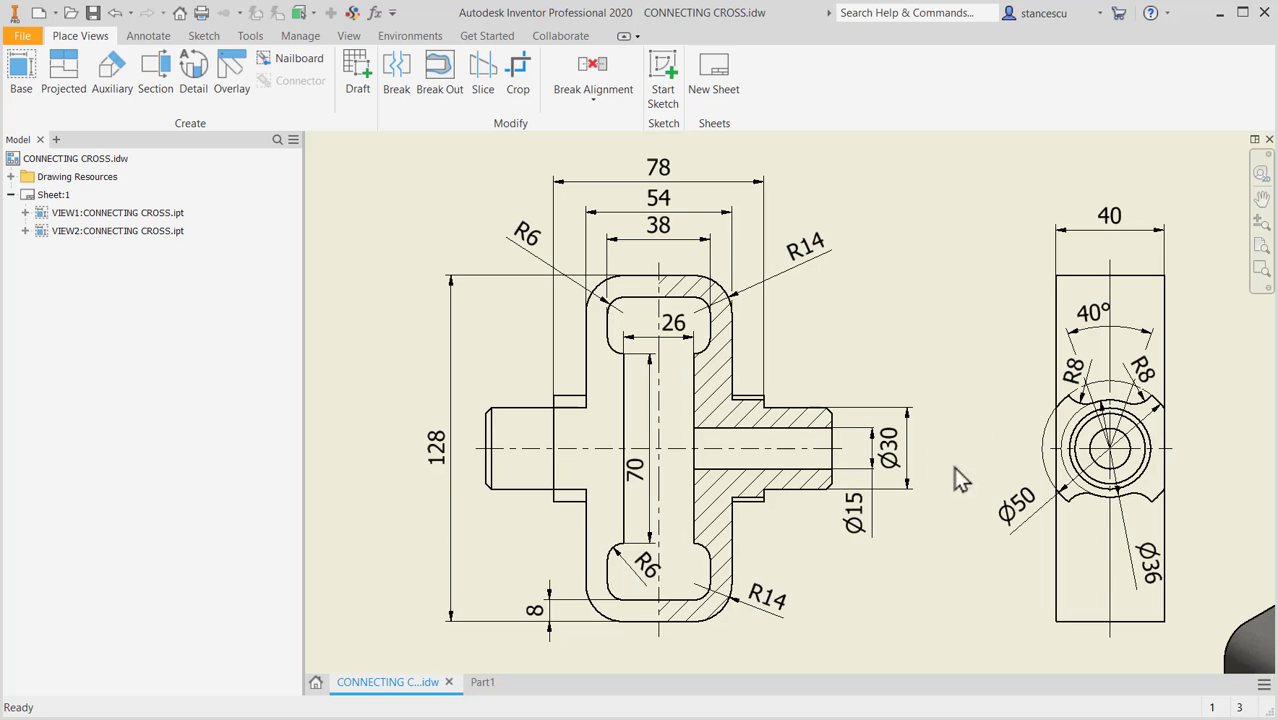
{"action": "middle_click_drag", "start_coordinate": [983, 550], "coordinate": [991, 470]}
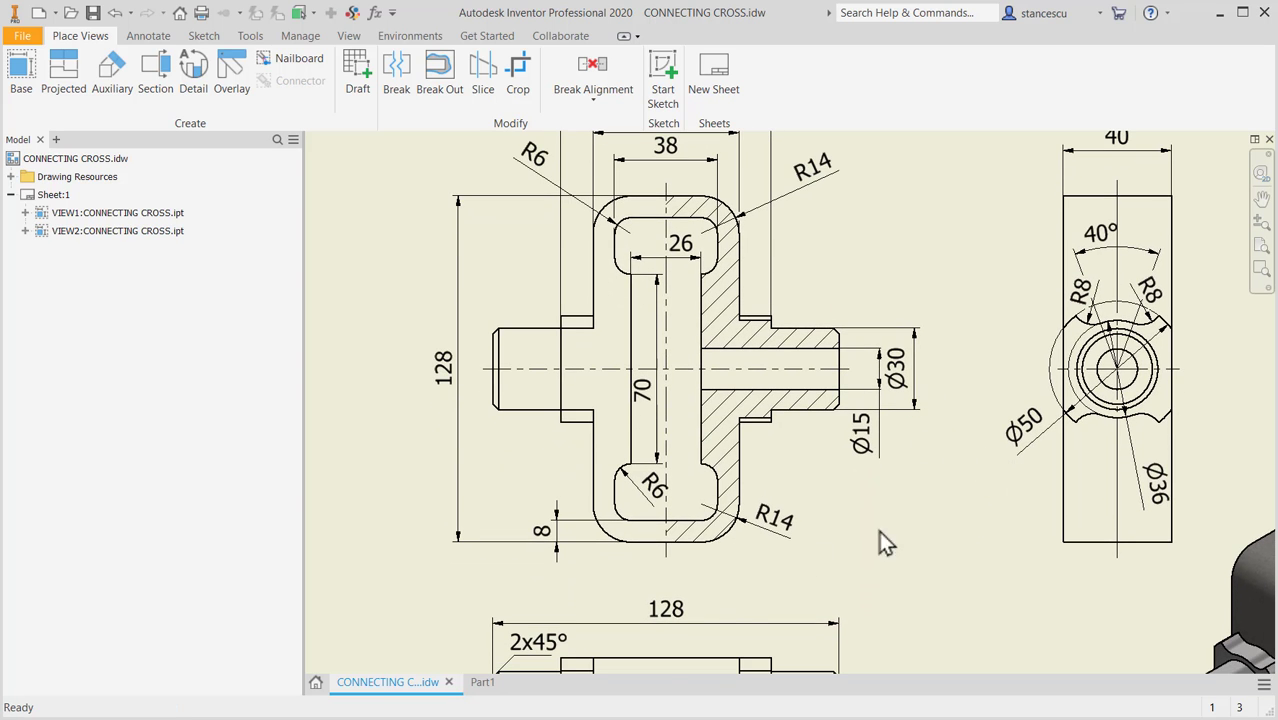
{"action": "left_click", "coordinate": [472, 686]}
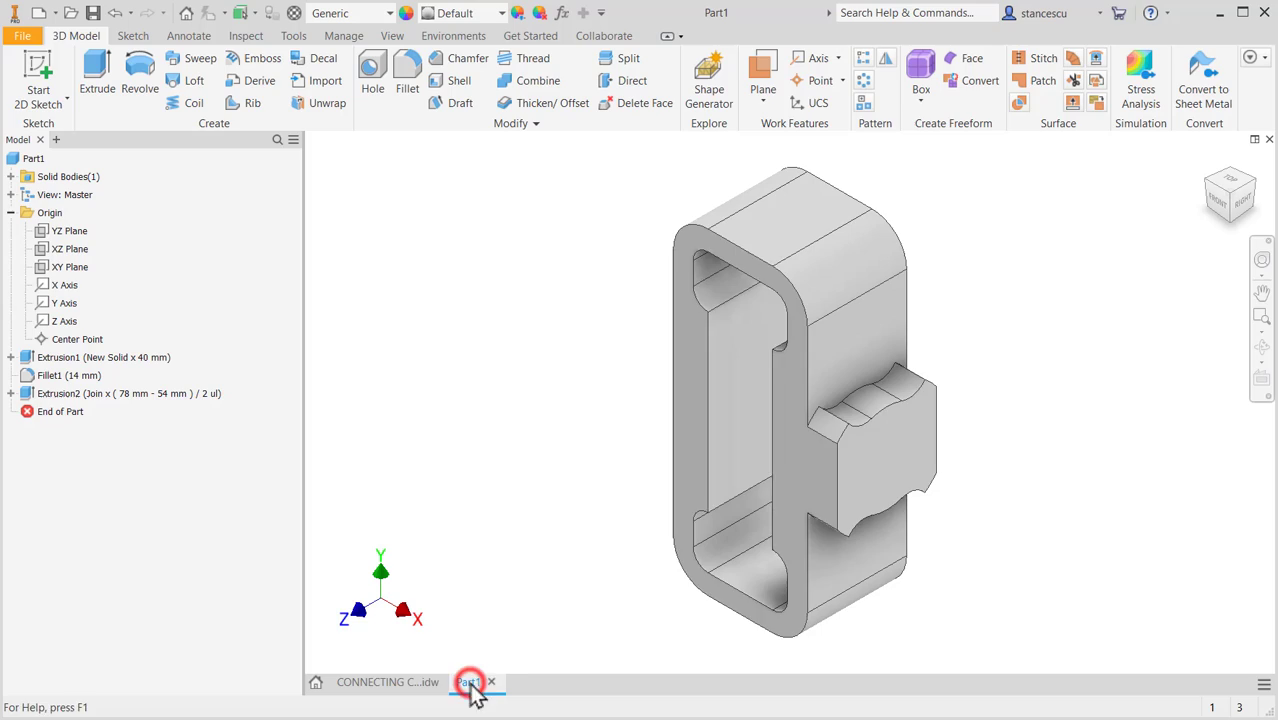
Sketch a centred Ø30 circle on the boss end face and finish the sketch.
{"action": "left_click", "coordinate": [886, 478]}
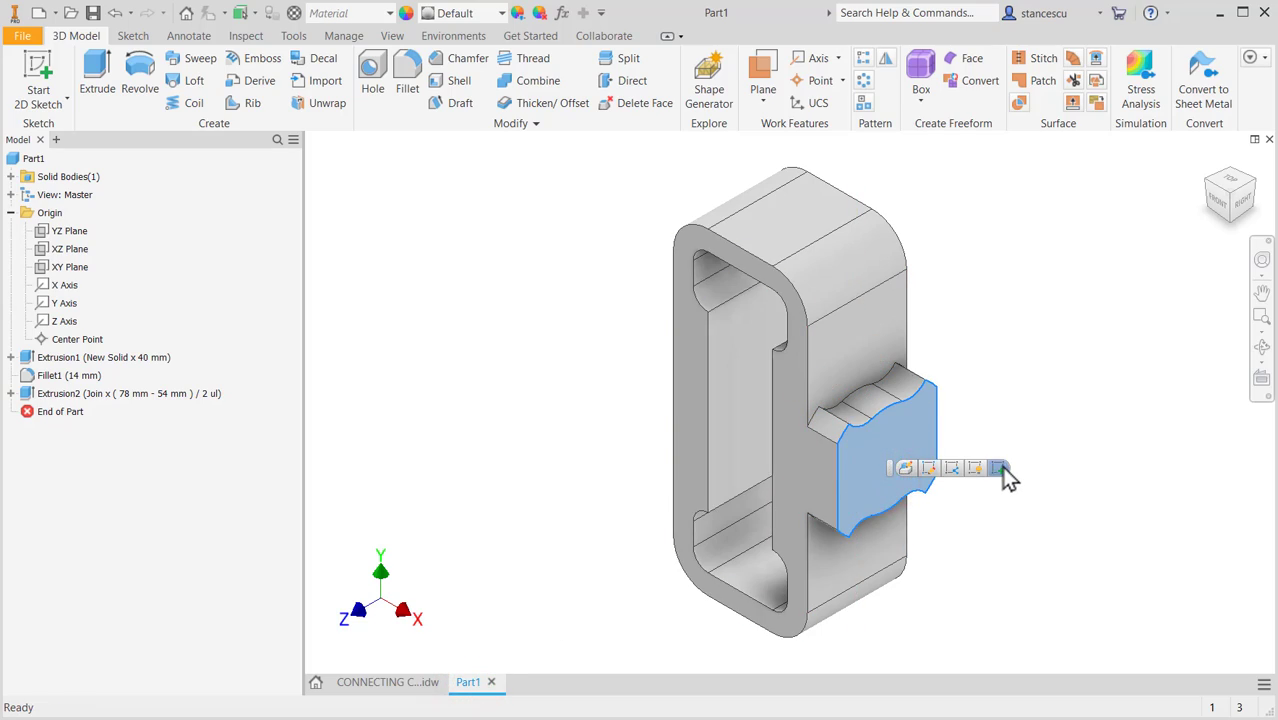
{"action": "left_click", "coordinate": [1003, 467]}
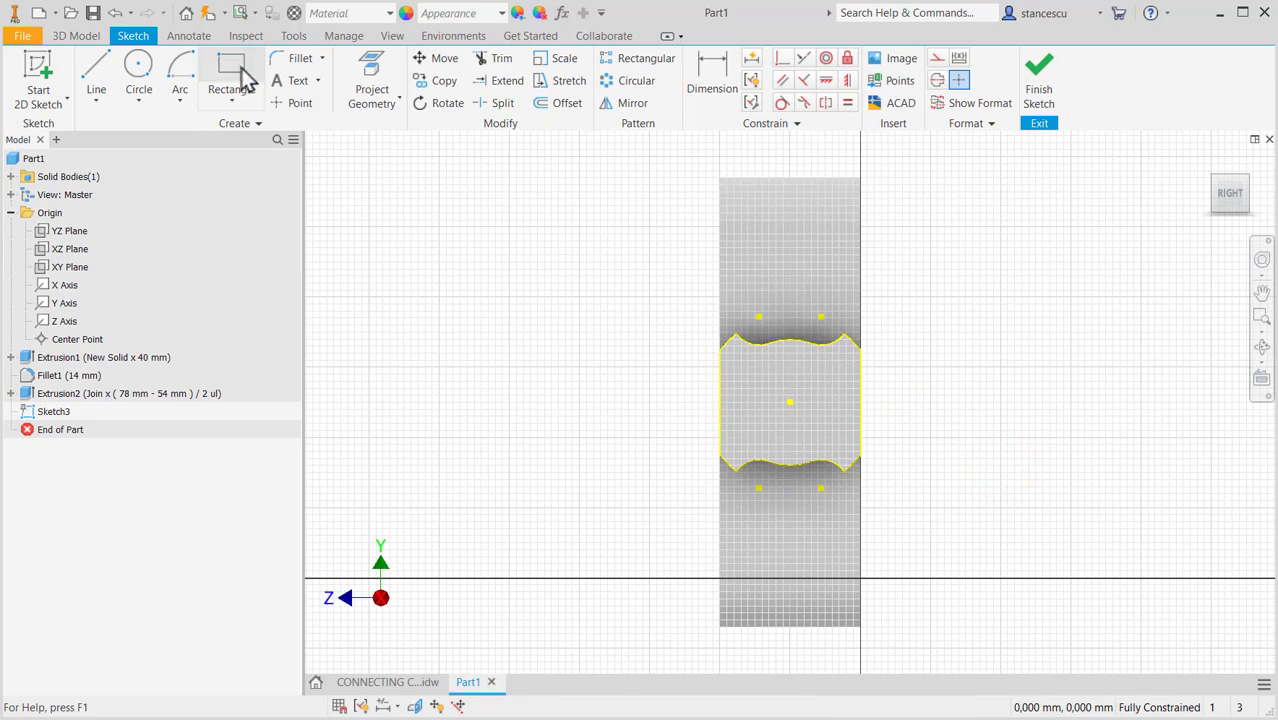
{"action": "left_click", "coordinate": [140, 75]}
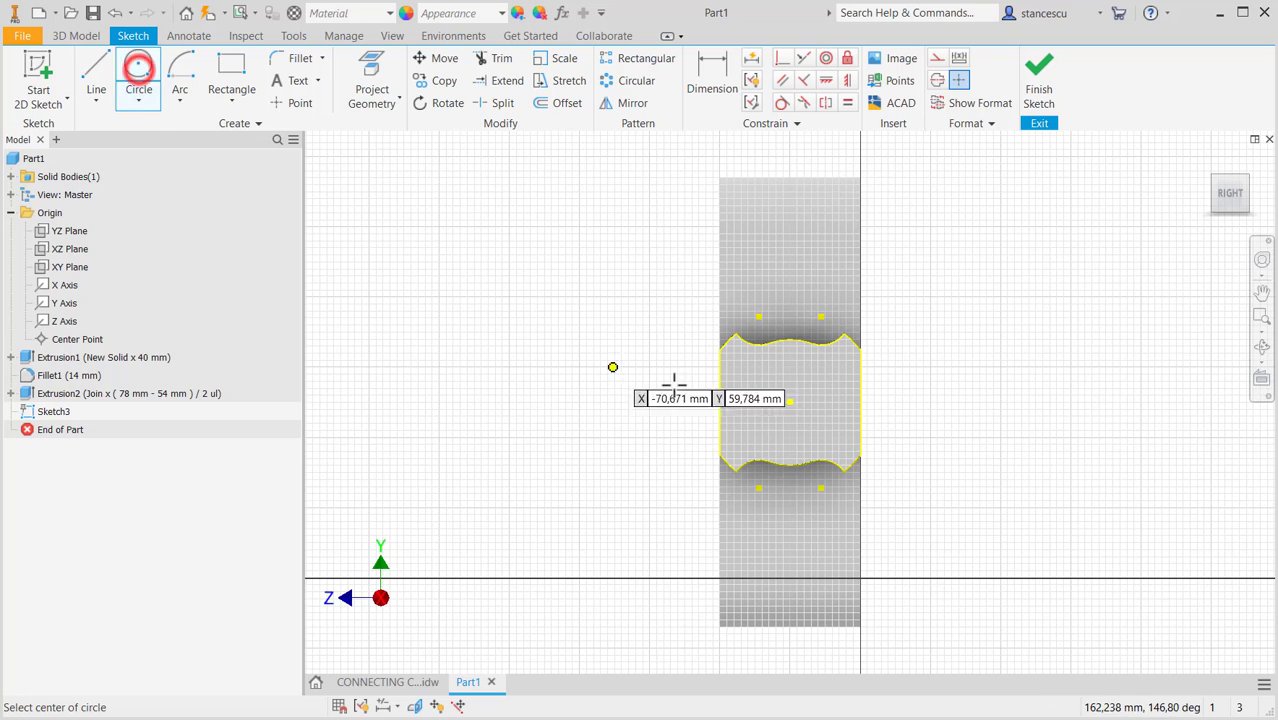
{"action": "left_click", "coordinate": [790, 402]}
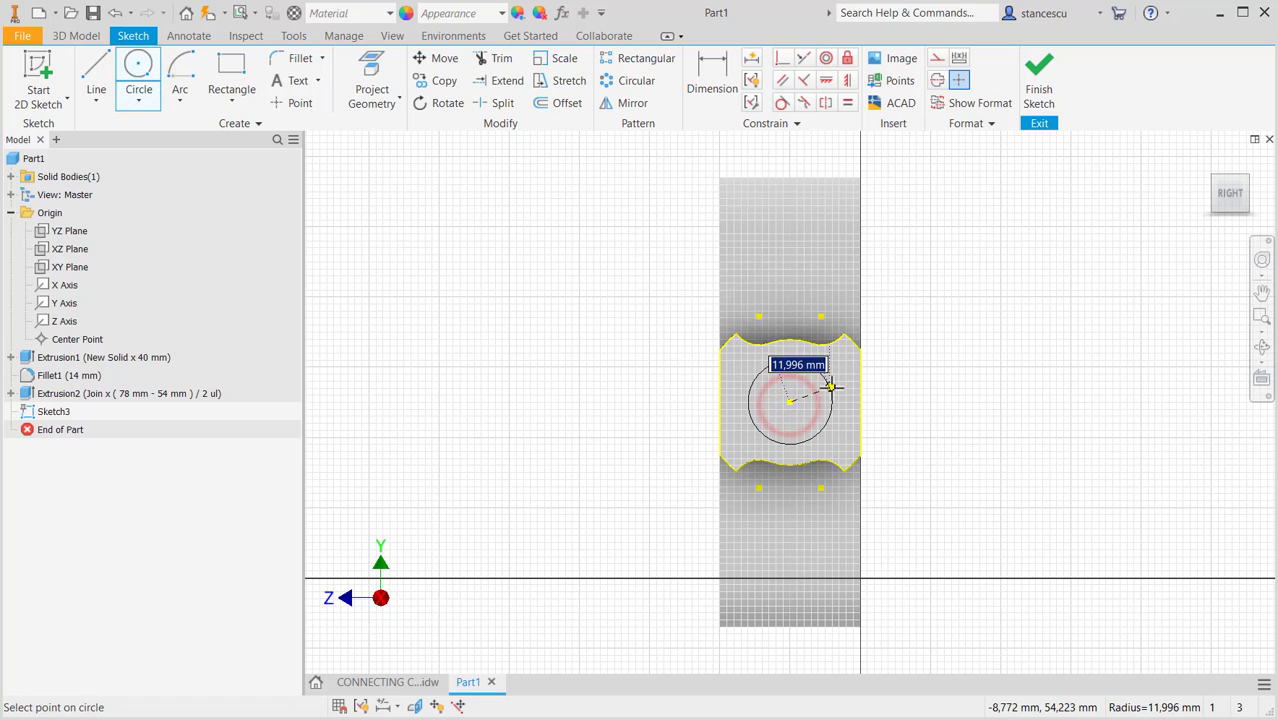
{"action": "right_click", "coordinate": [828, 390]}
{"action": "left_click", "coordinate": [810, 526]}
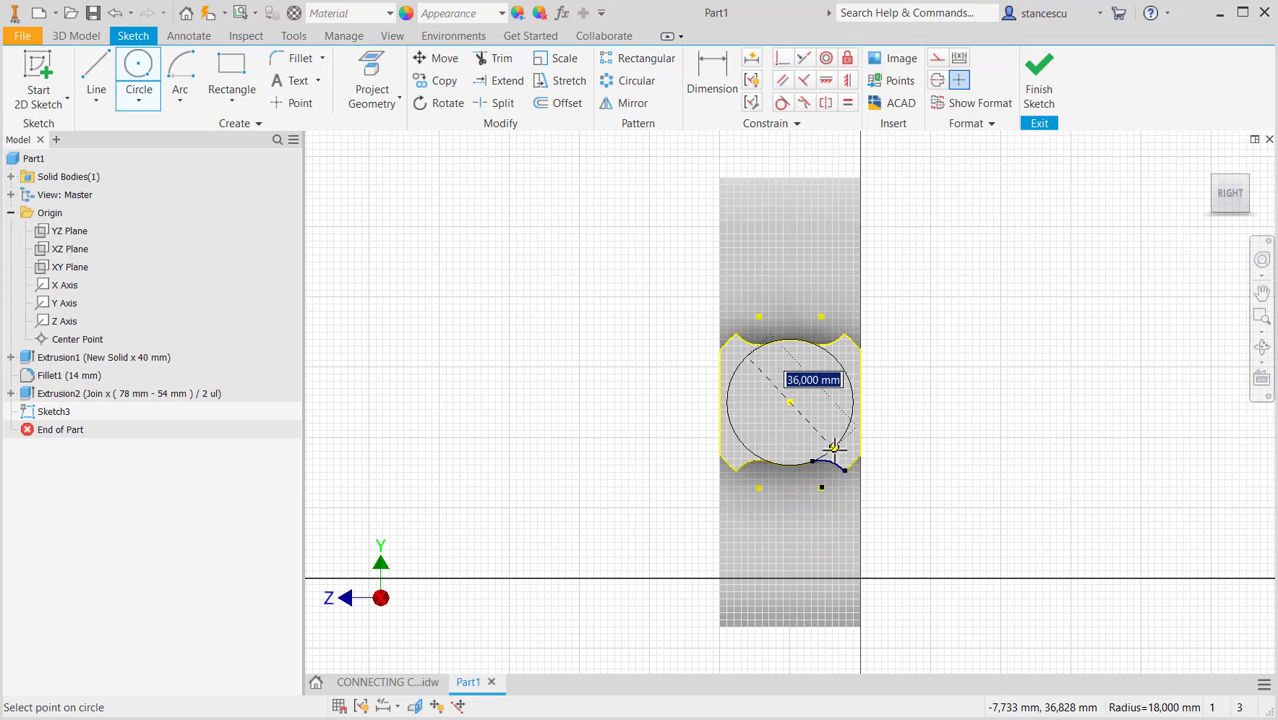
{"action": "type", "text": "30"}
{"action": "key", "text": "Return"}
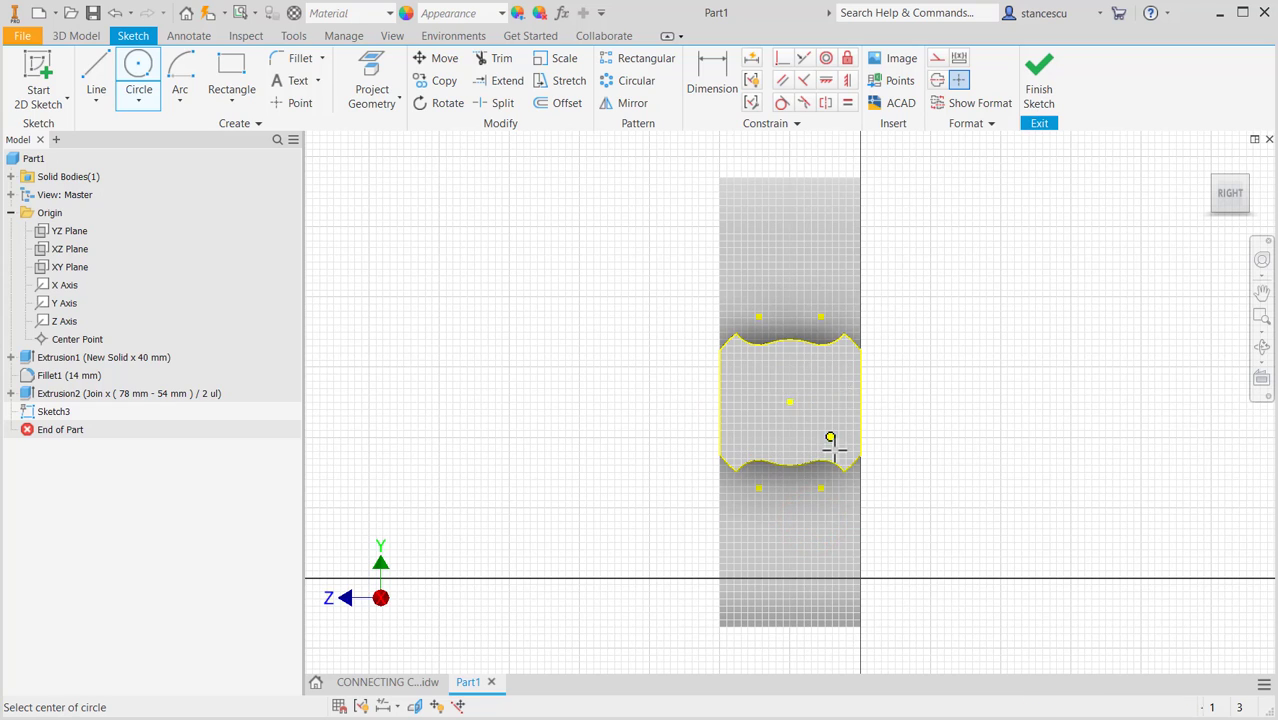
{"action": "left_click", "coordinate": [1041, 87]}
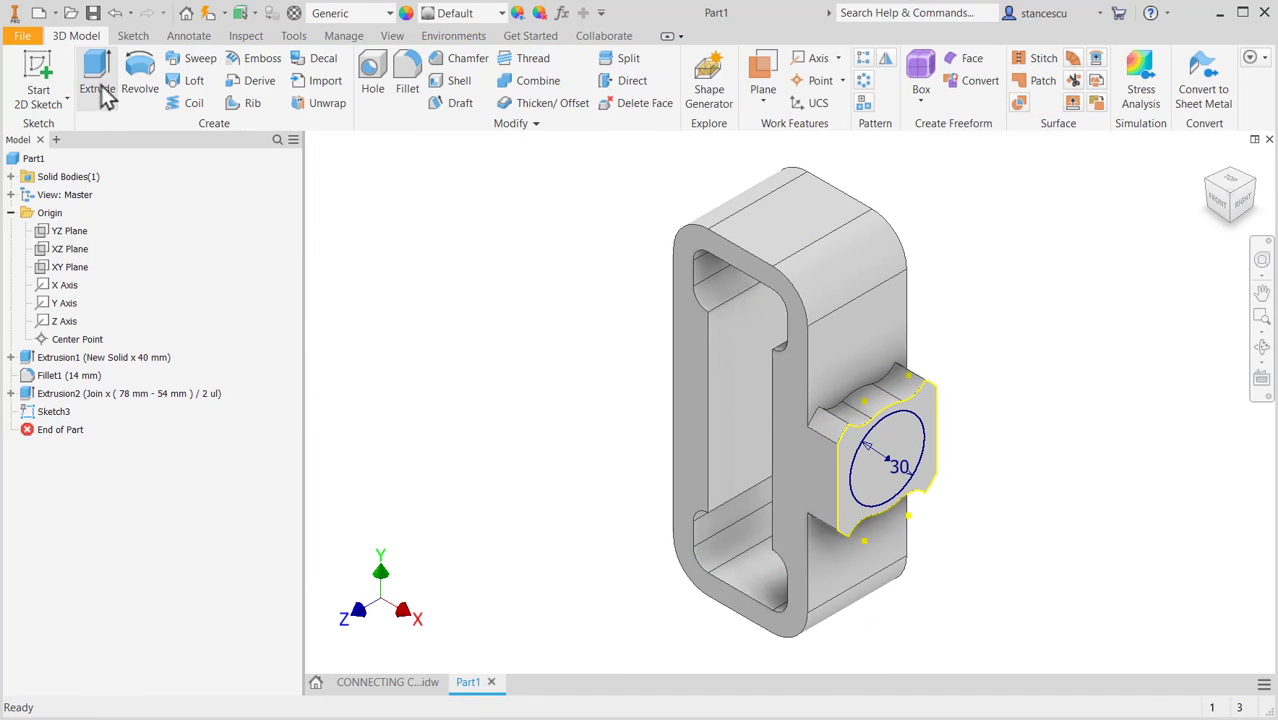
Extrude the Ø30 circle by (128-78)/2 mm as a joined pin on the boss.
{"action": "left_click", "coordinate": [97, 80]}
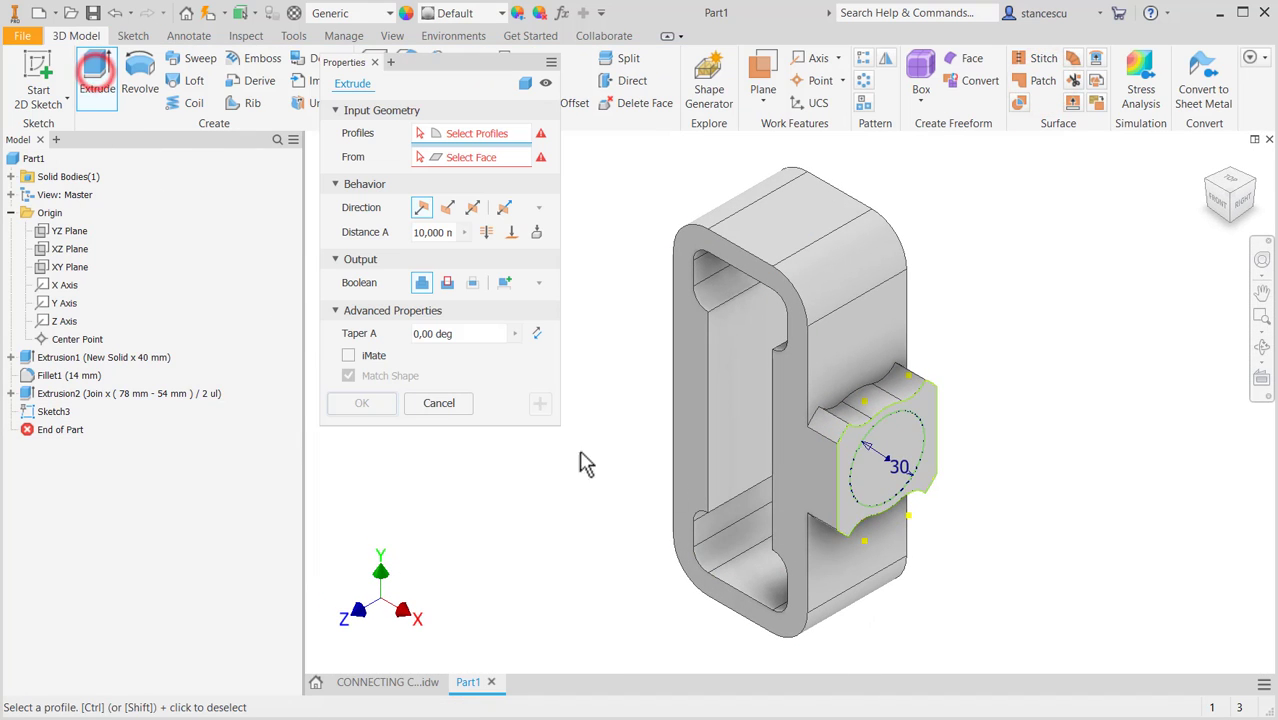
{"action": "left_click", "coordinate": [901, 440]}
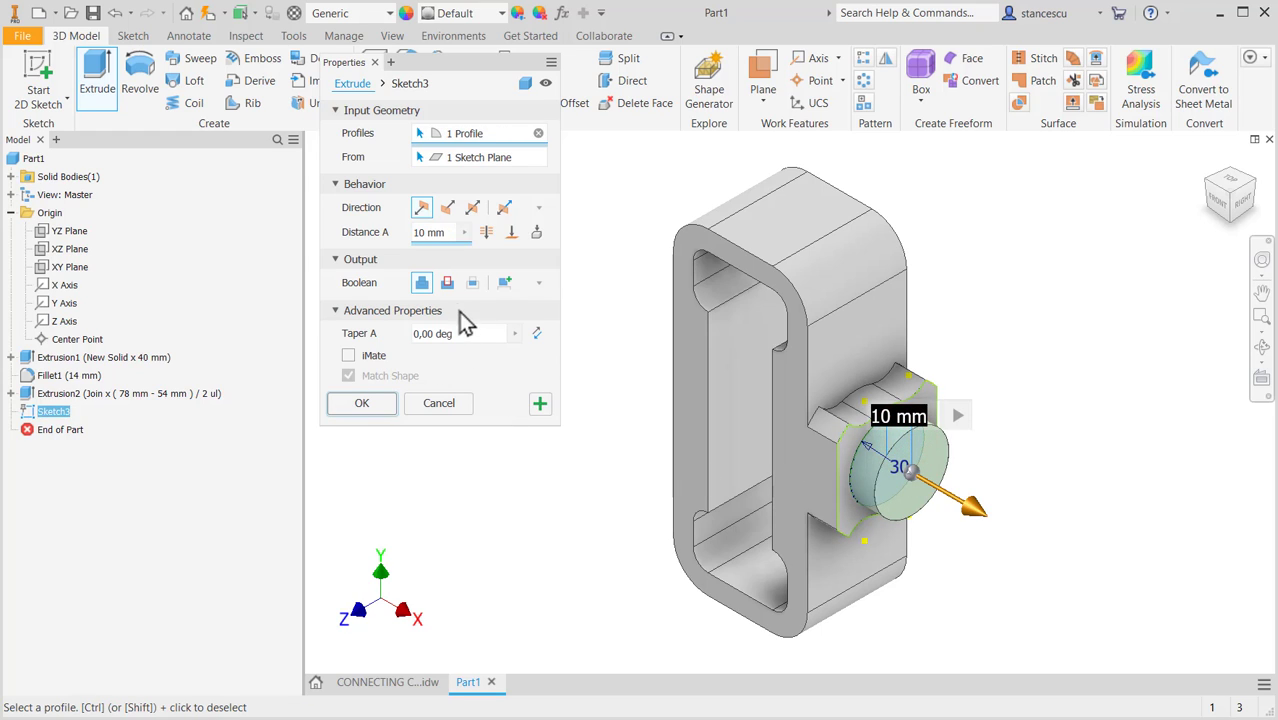
{"action": "type", "text": "(128"}
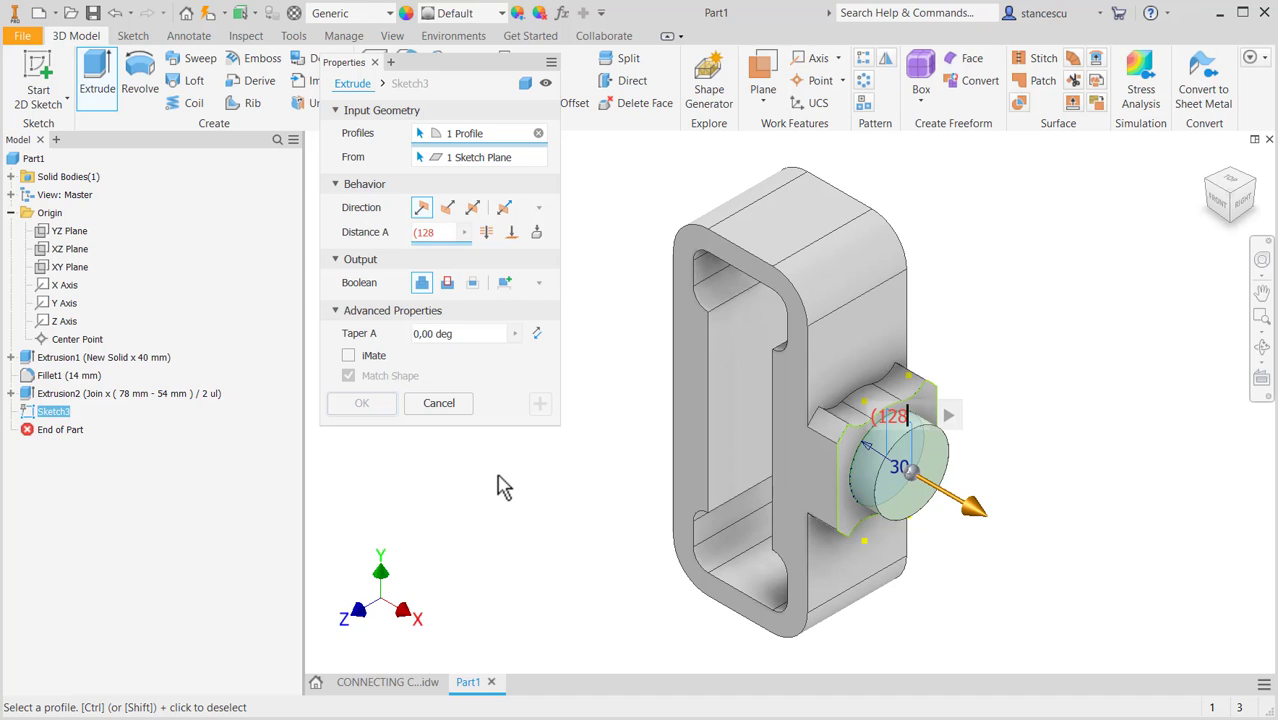
{"action": "type", "text": "-78"}
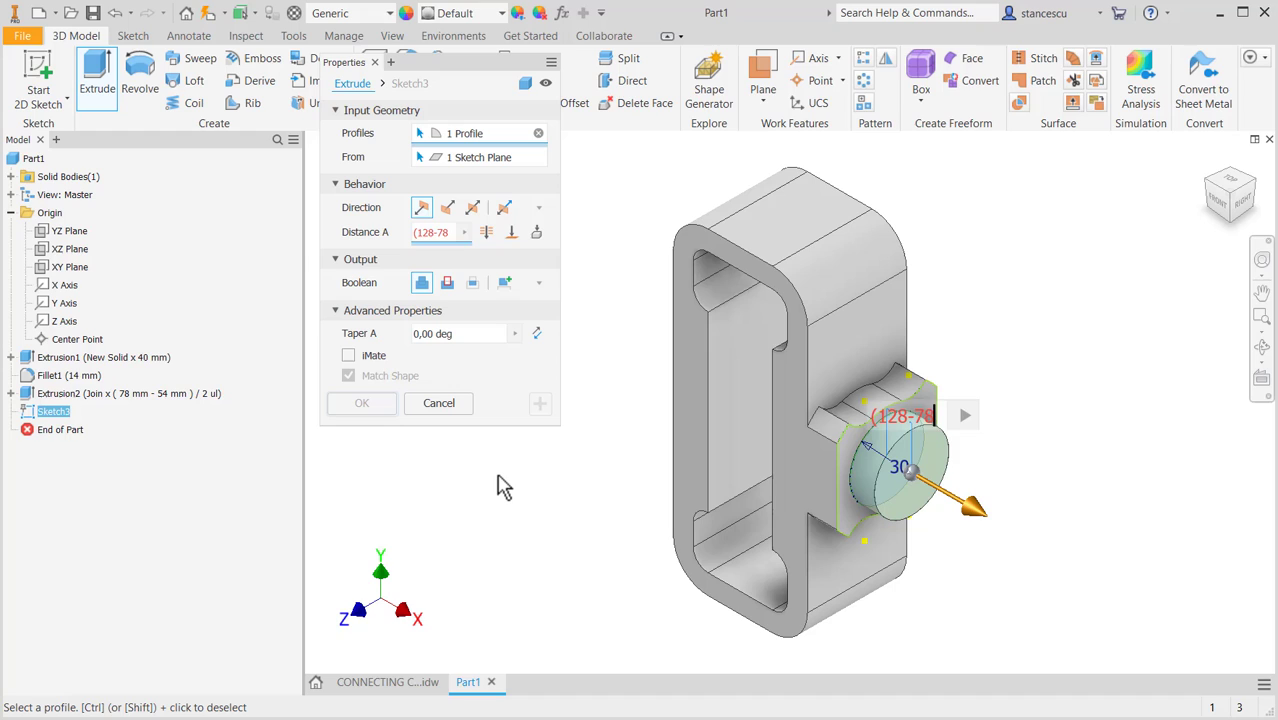
{"action": "type", "text": ")/"}
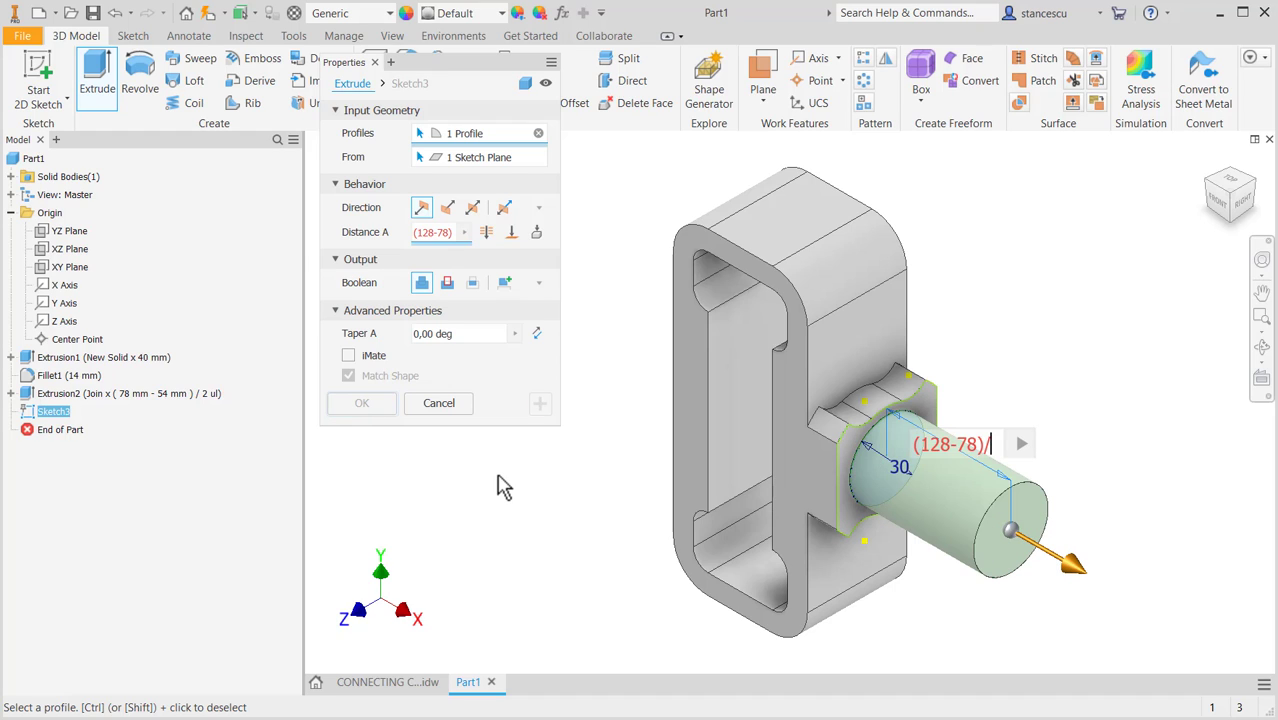
{"action": "type", "text": "2"}
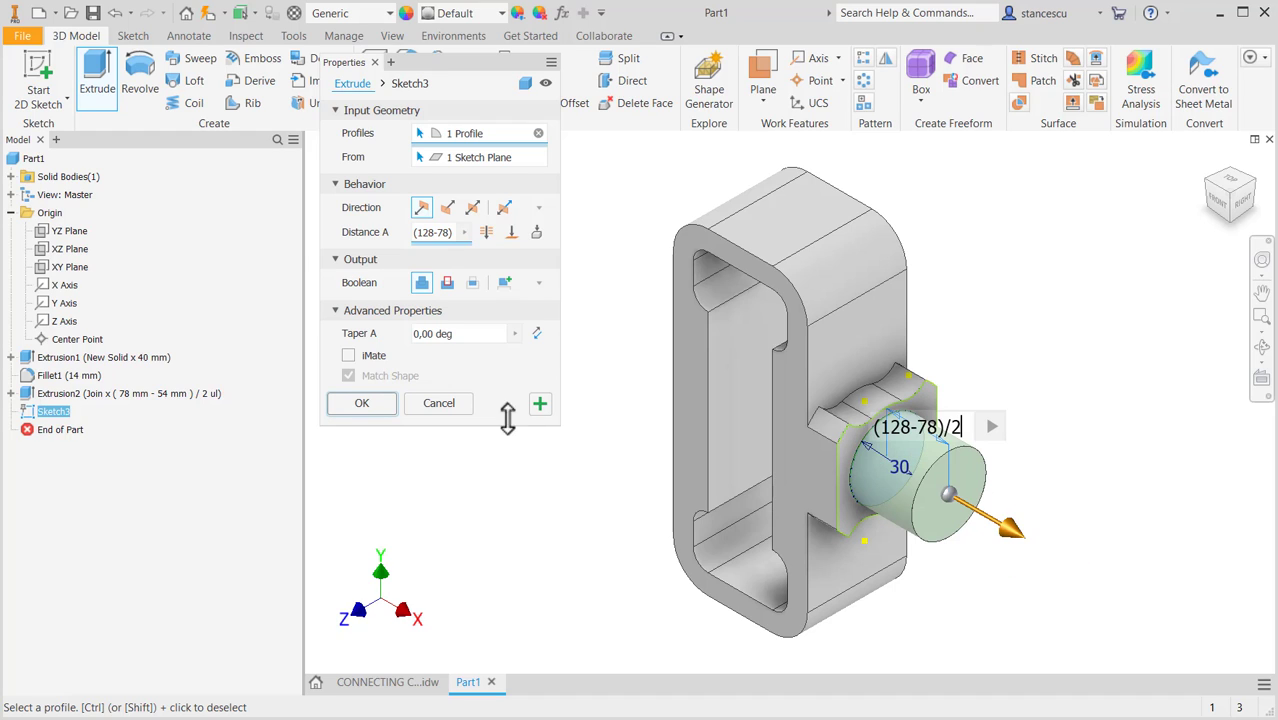
{"action": "left_click", "coordinate": [366, 404]}
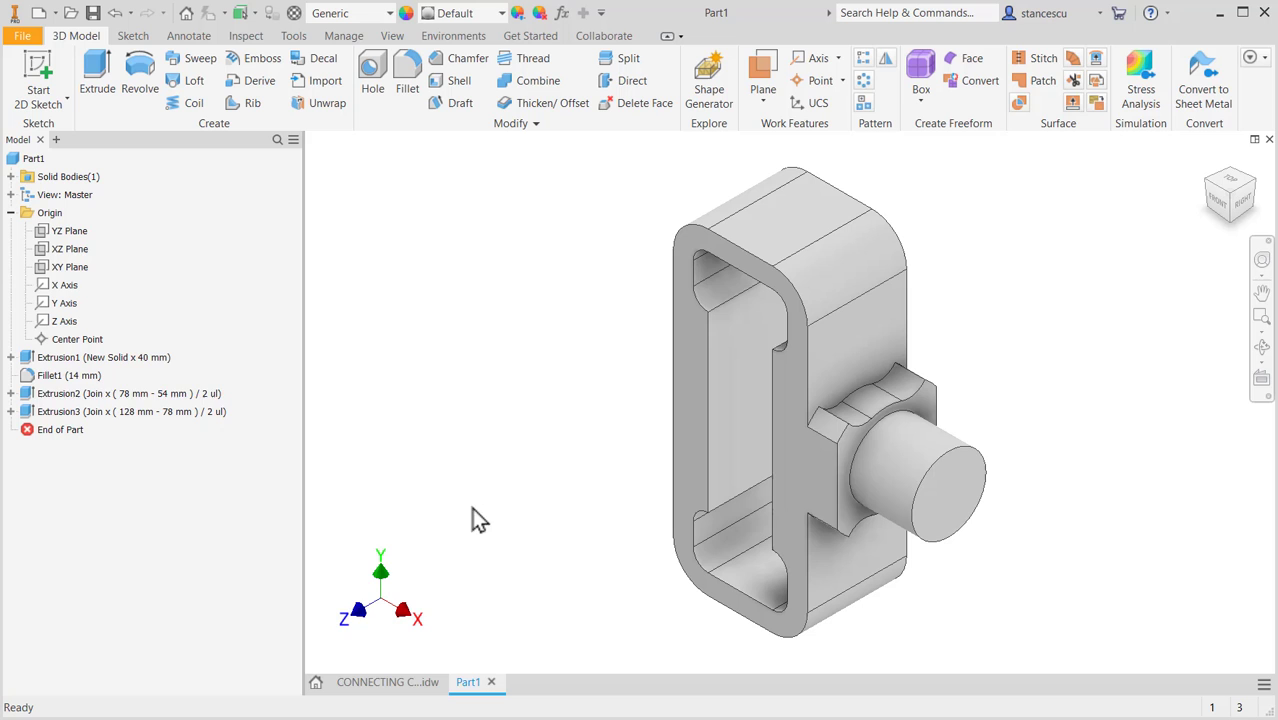
Check the 2x45° callout on the drawing, then chamfer the pin's outer end edge 2 mm.
{"action": "left_click", "coordinate": [390, 684]}
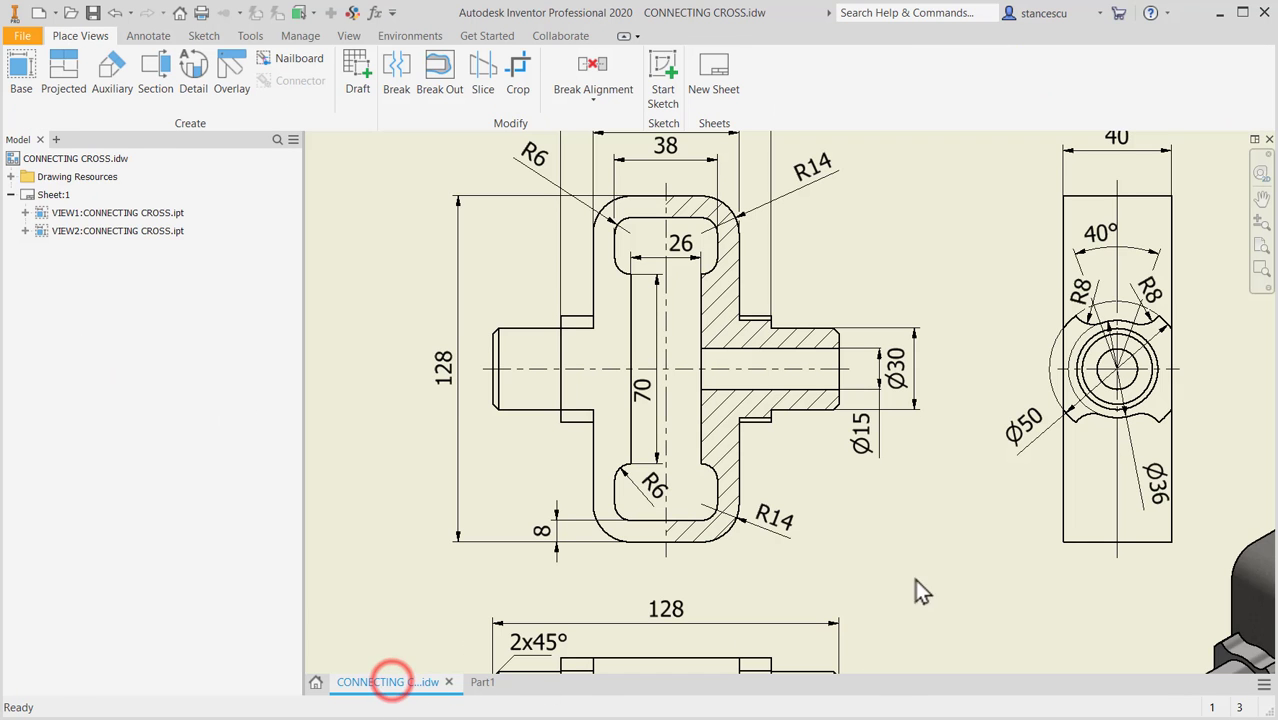
{"action": "scroll", "coordinate": [900, 400], "scroll_direction": "down", "scroll_amount": 5}
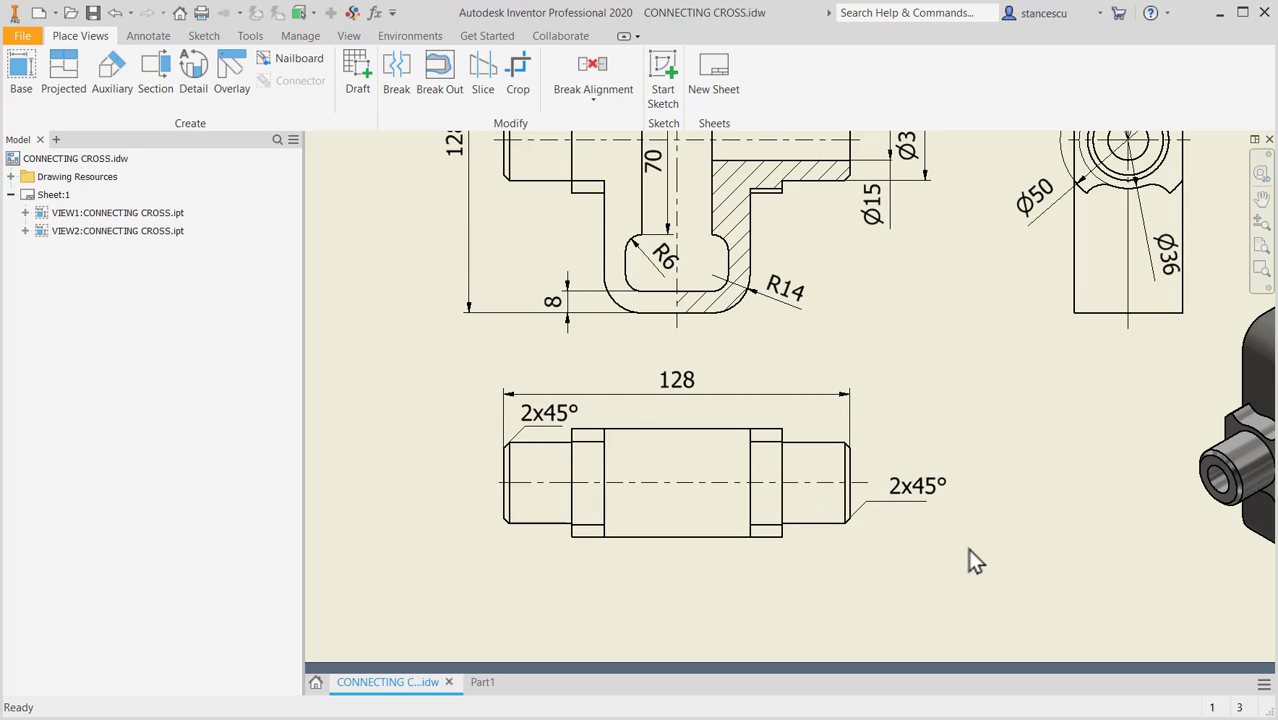
{"action": "left_click", "coordinate": [481, 684]}
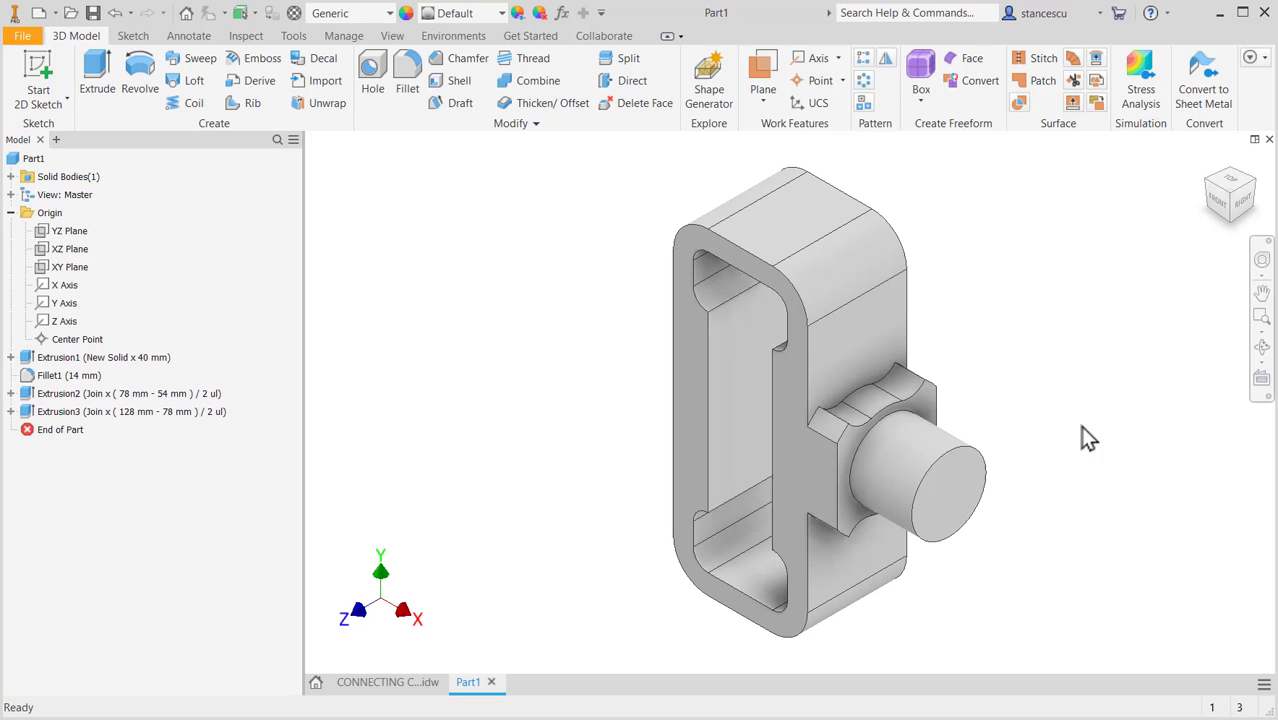
{"action": "left_click", "coordinate": [952, 445]}
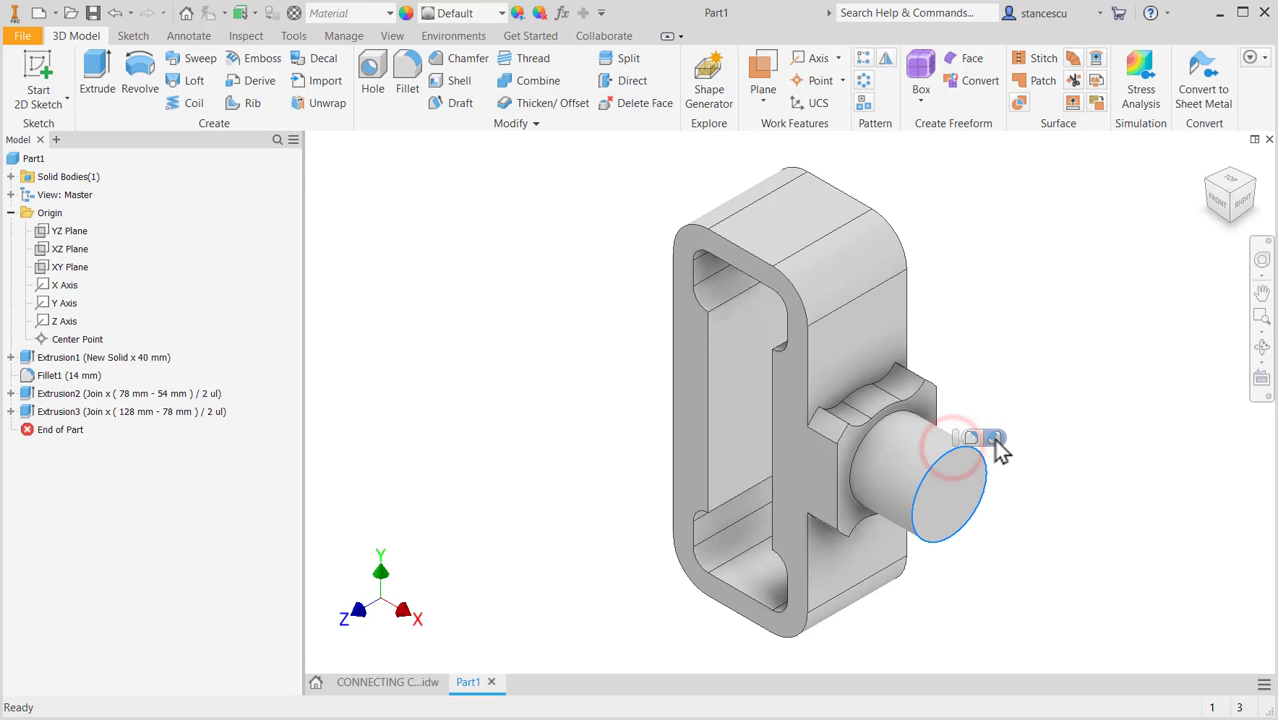
{"action": "key", "text": "ctrl+shift+k"}
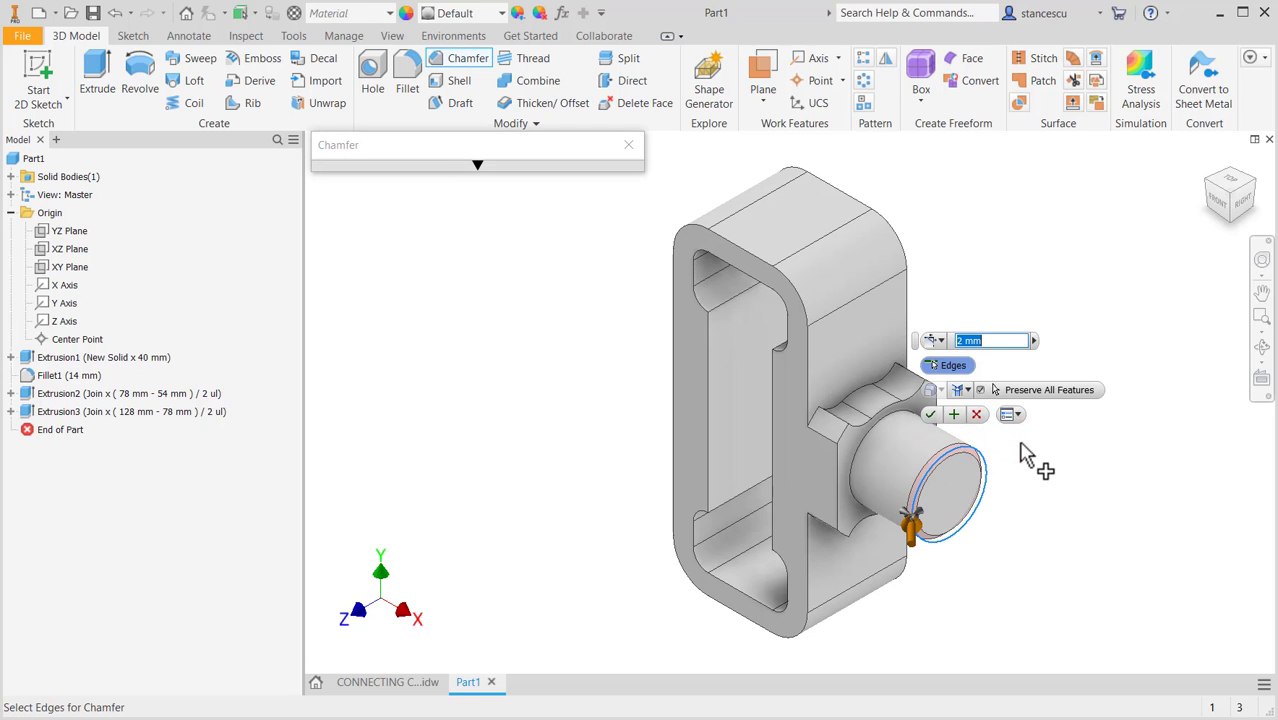
{"action": "left_click", "coordinate": [929, 416]}
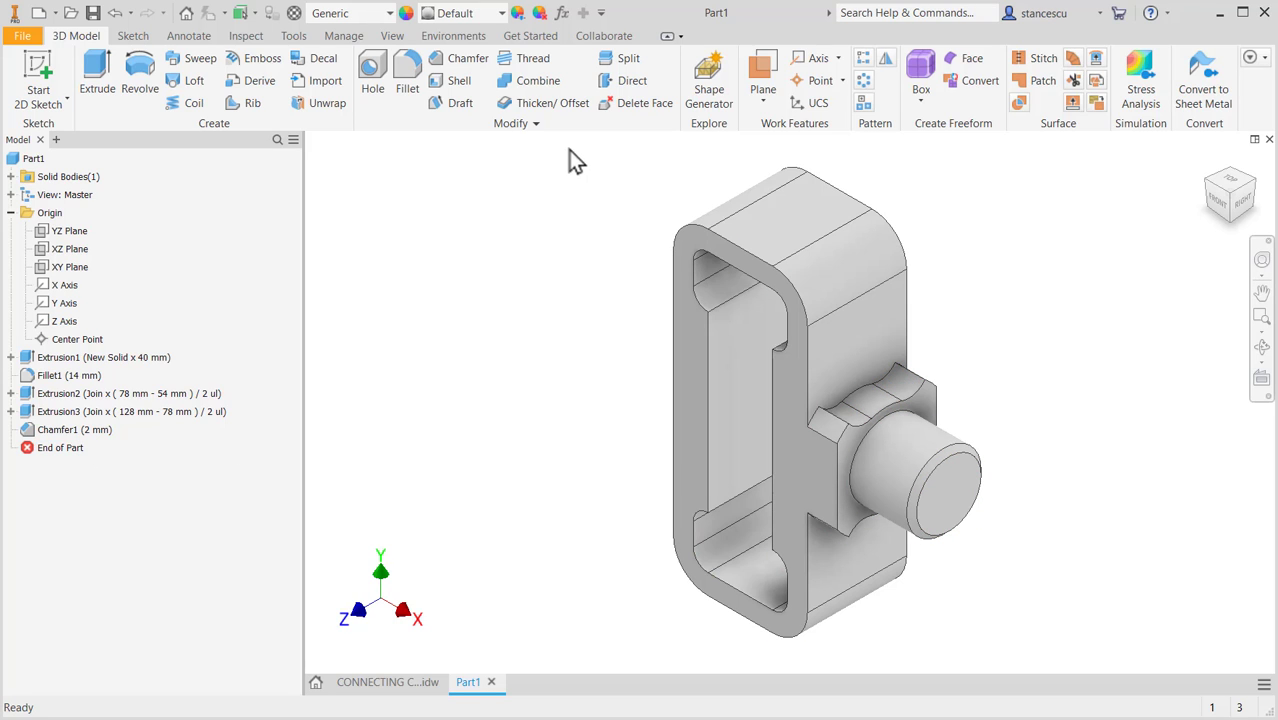
Mirror Extrusion2, Extrusion3 and Chamfer1 about the YZ Plane, then show the CONNECTING CROSS drawing.
{"action": "left_click", "coordinate": [885, 57]}
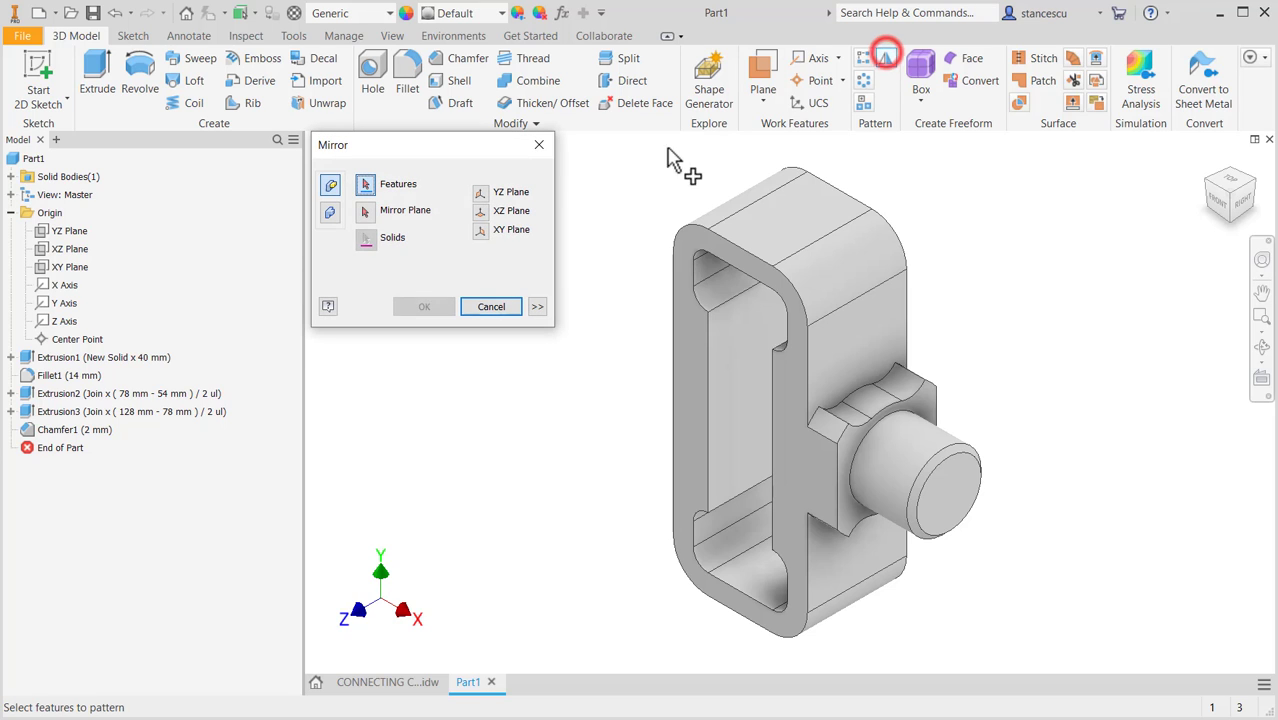
{"action": "left_click", "coordinate": [60, 394]}
{"action": "left_click", "coordinate": [57, 411]}
{"action": "left_click", "coordinate": [68, 429]}
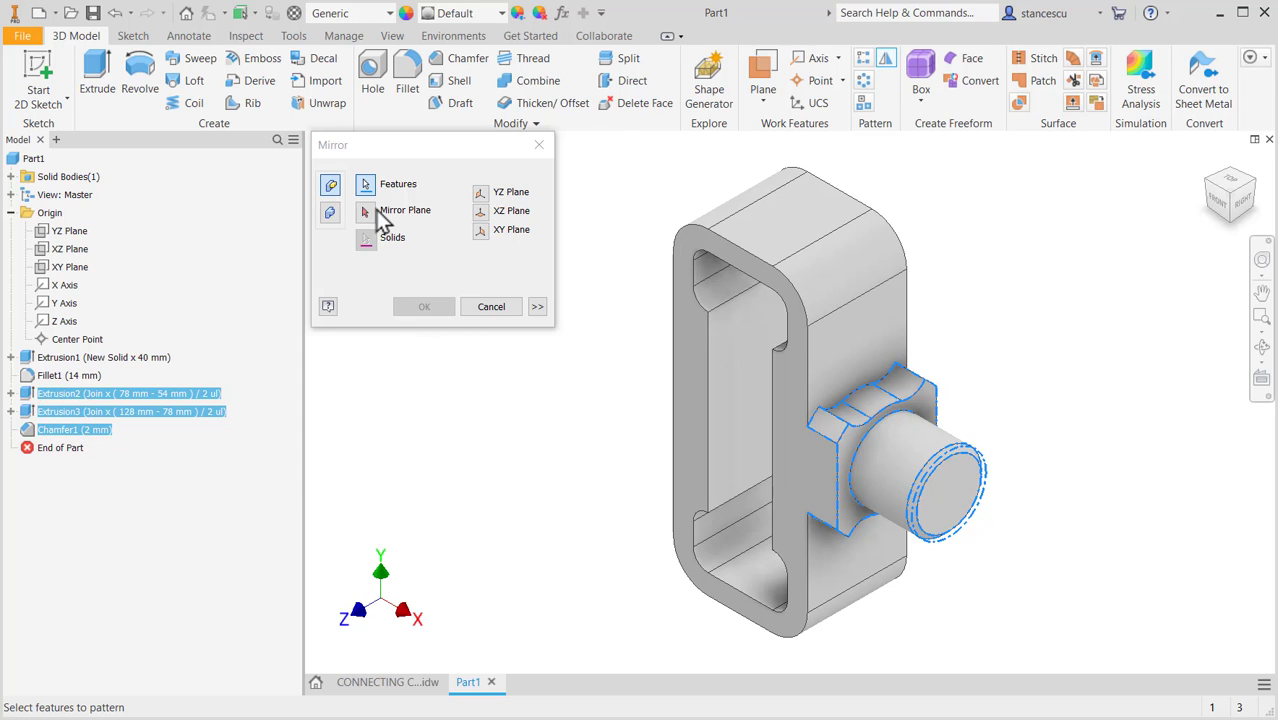
{"action": "left_click", "coordinate": [370, 212]}
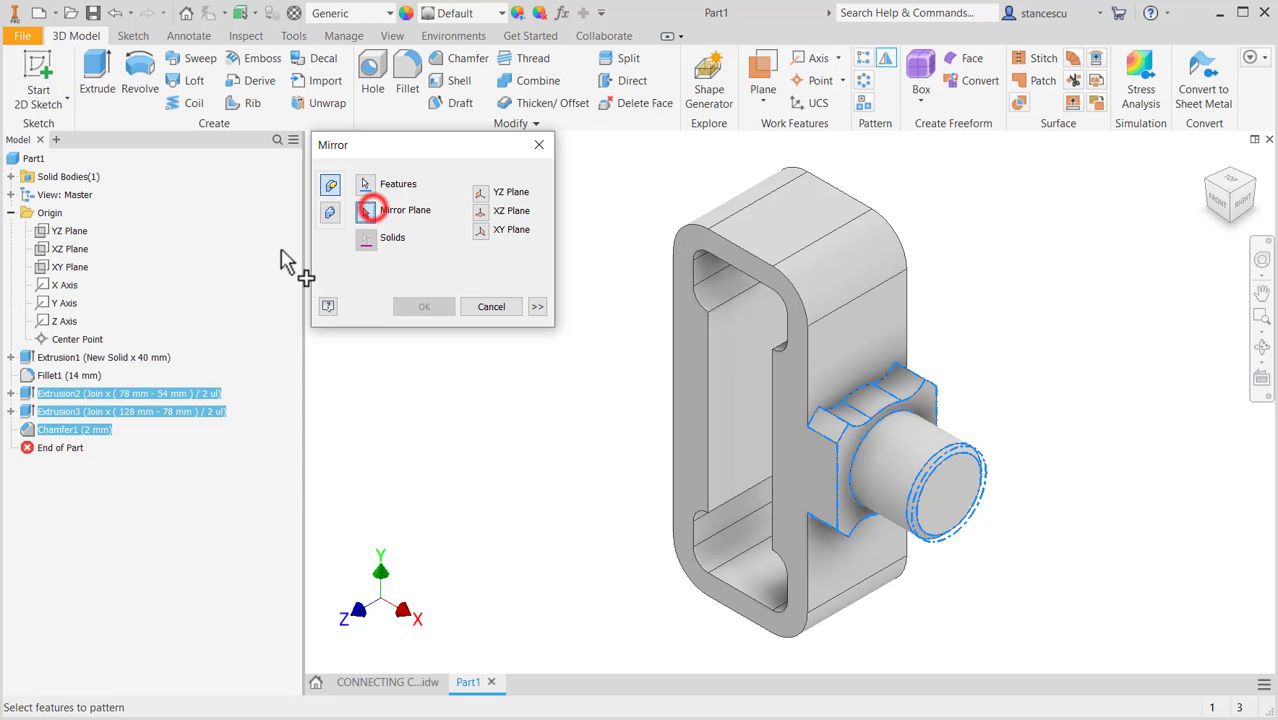
{"action": "left_click", "coordinate": [70, 233]}
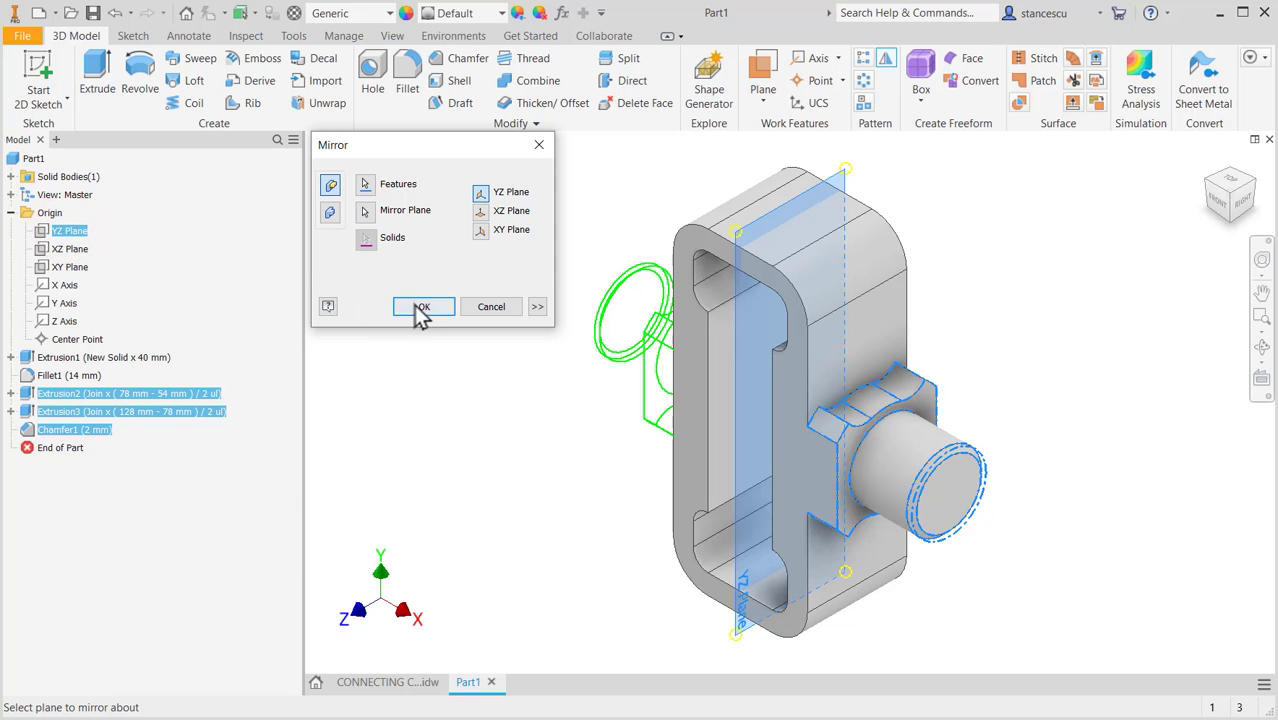
{"action": "left_click", "coordinate": [419, 306]}
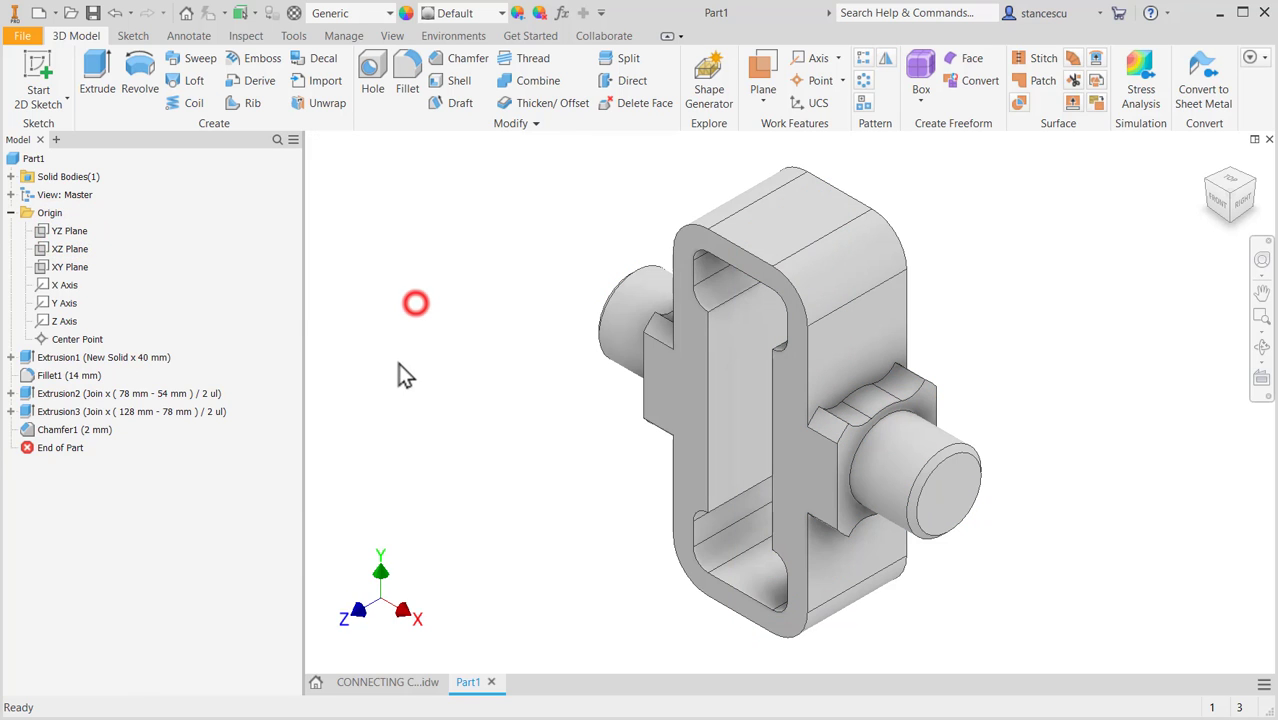
{"action": "left_click", "coordinate": [388, 683]}
{"action": "scroll", "coordinate": [944, 514], "scroll_direction": "down", "scroll_amount": 3}
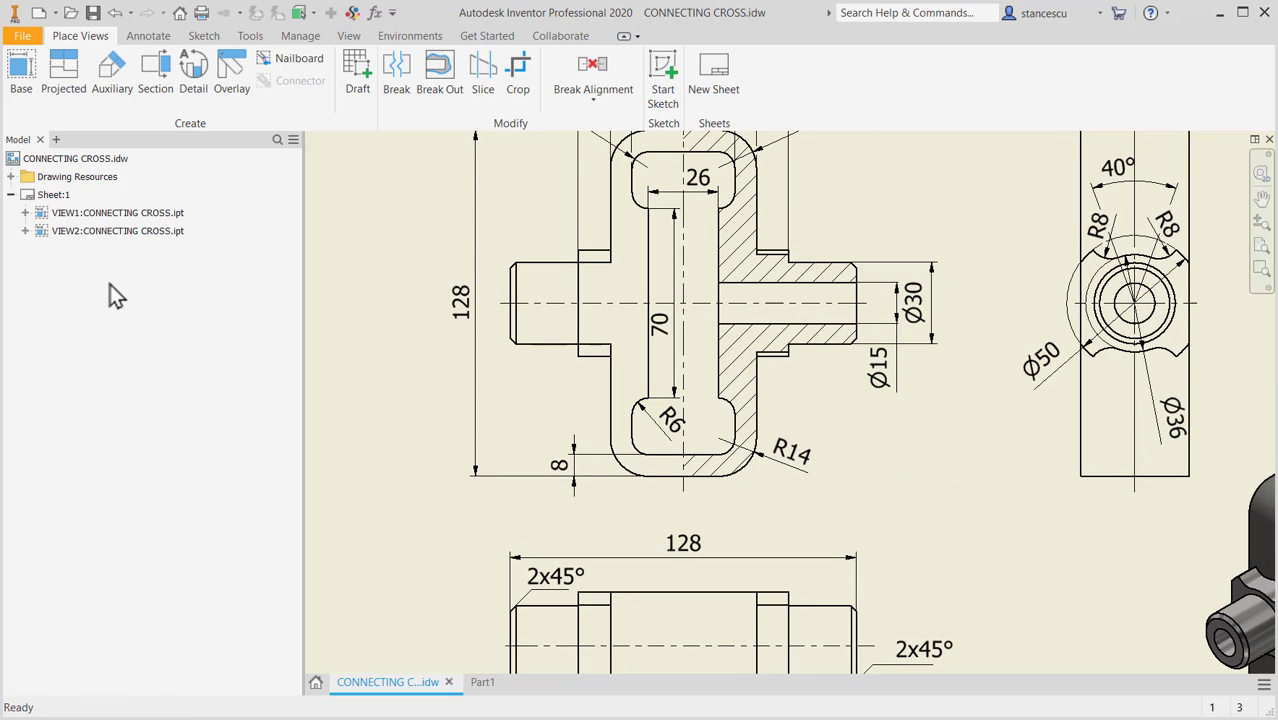
Pan the drawing to the section view's Ø15 and Ø30 dimensions, then go back to Part1.
{"action": "mouse_move", "coordinate": [408, 406]}
{"action": "middle_mouse_down"}
{"action": "mouse_move", "coordinate": [399, 380]}
{"action": "mouse_move", "coordinate": [428, 220]}
{"action": "mouse_move", "coordinate": [170, 272]}
{"action": "mouse_move", "coordinate": [383, 306]}
{"action": "mouse_move", "coordinate": [508, 305]}
{"action": "middle_mouse_up"}
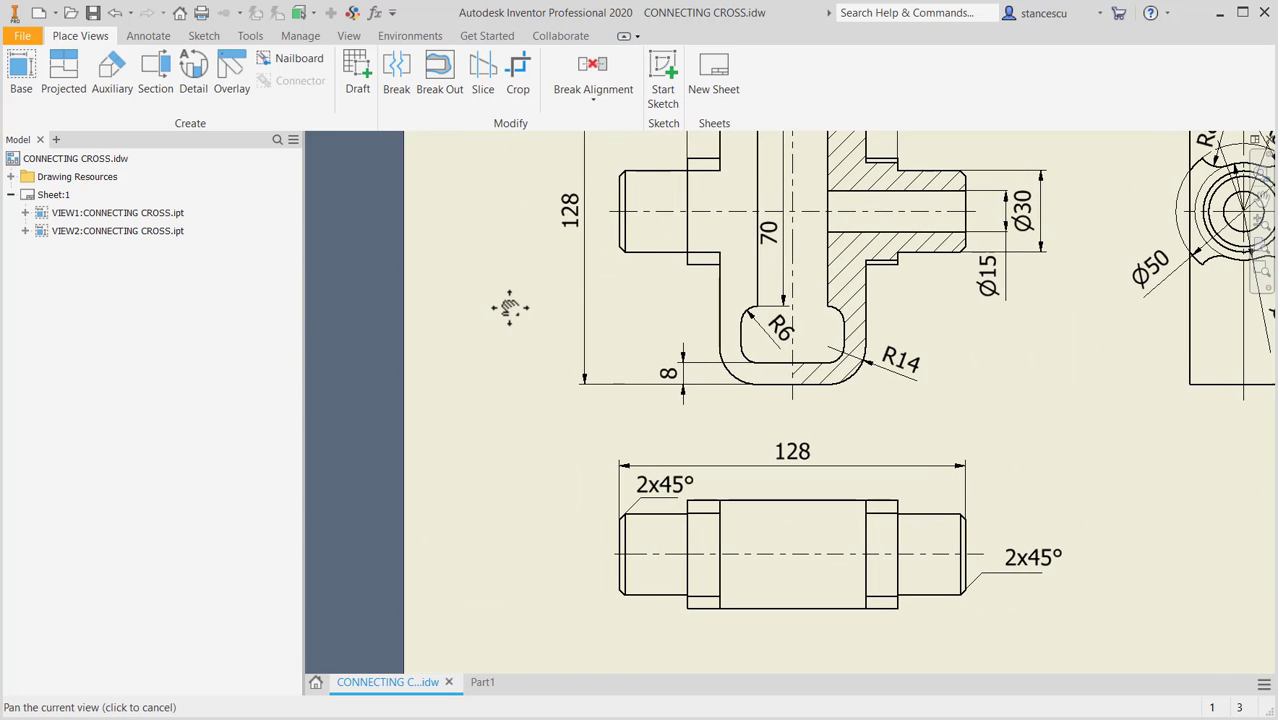
{"action": "left_click", "coordinate": [485, 683]}
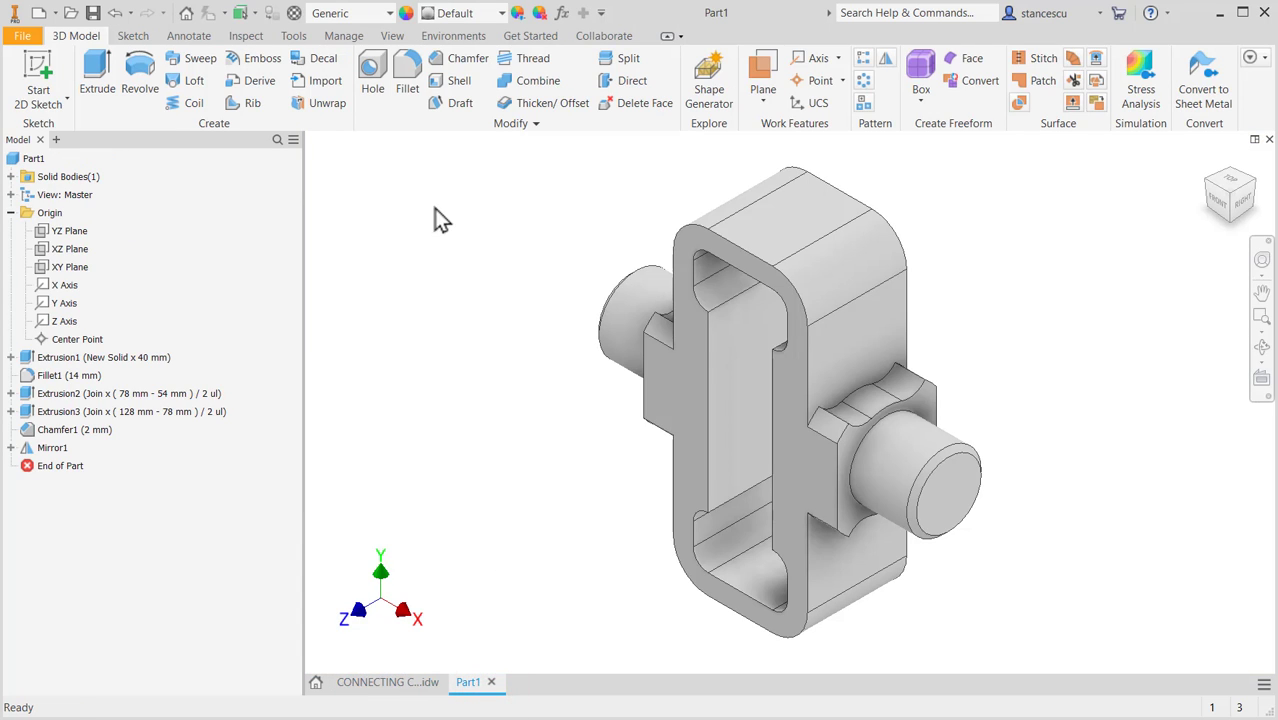
Add a Ø15 mm Through All hole concentric with the pin's end face.
{"action": "left_click", "coordinate": [370, 85]}
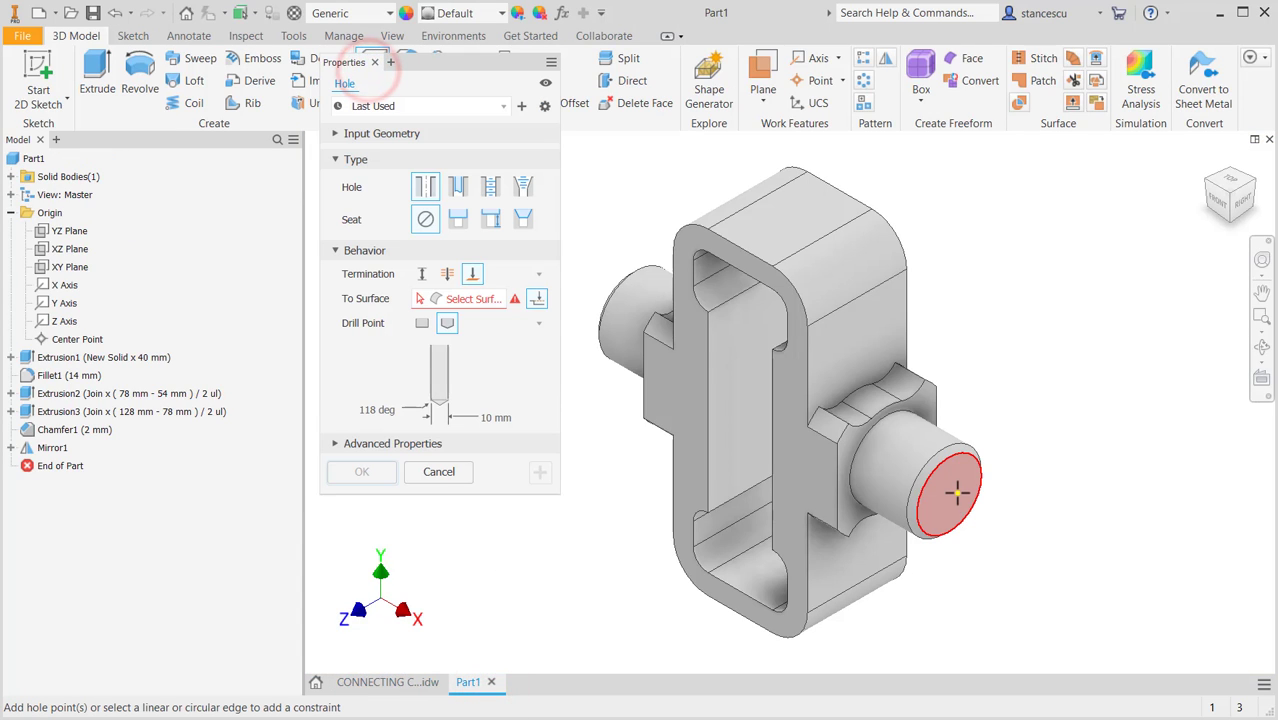
{"action": "left_click", "coordinate": [950, 490]}
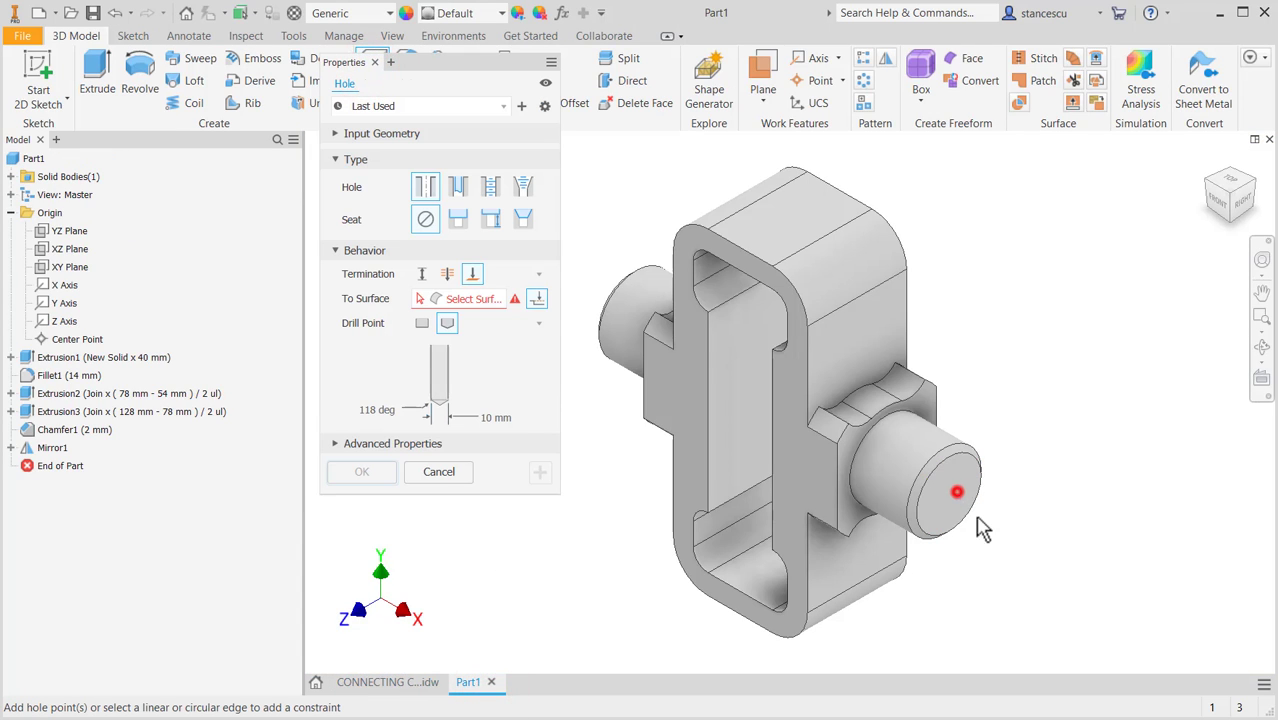
{"action": "left_click", "coordinate": [917, 534]}
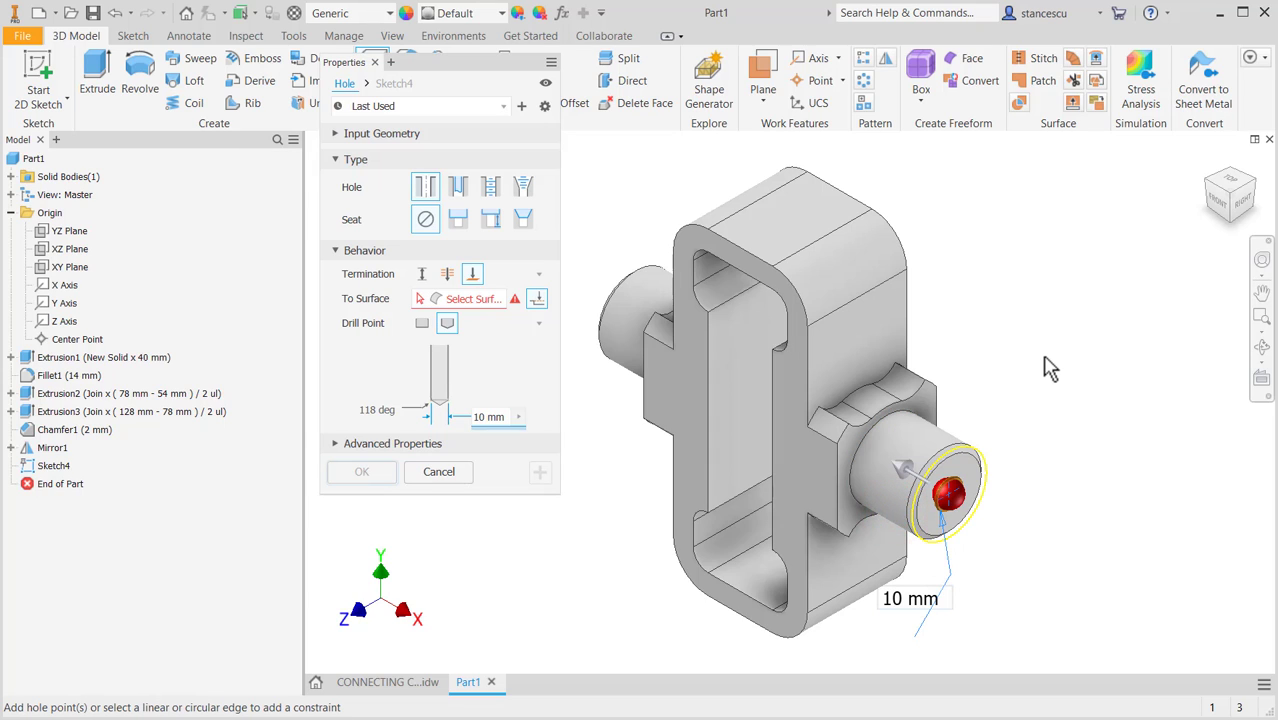
{"action": "type", "text": "15"}
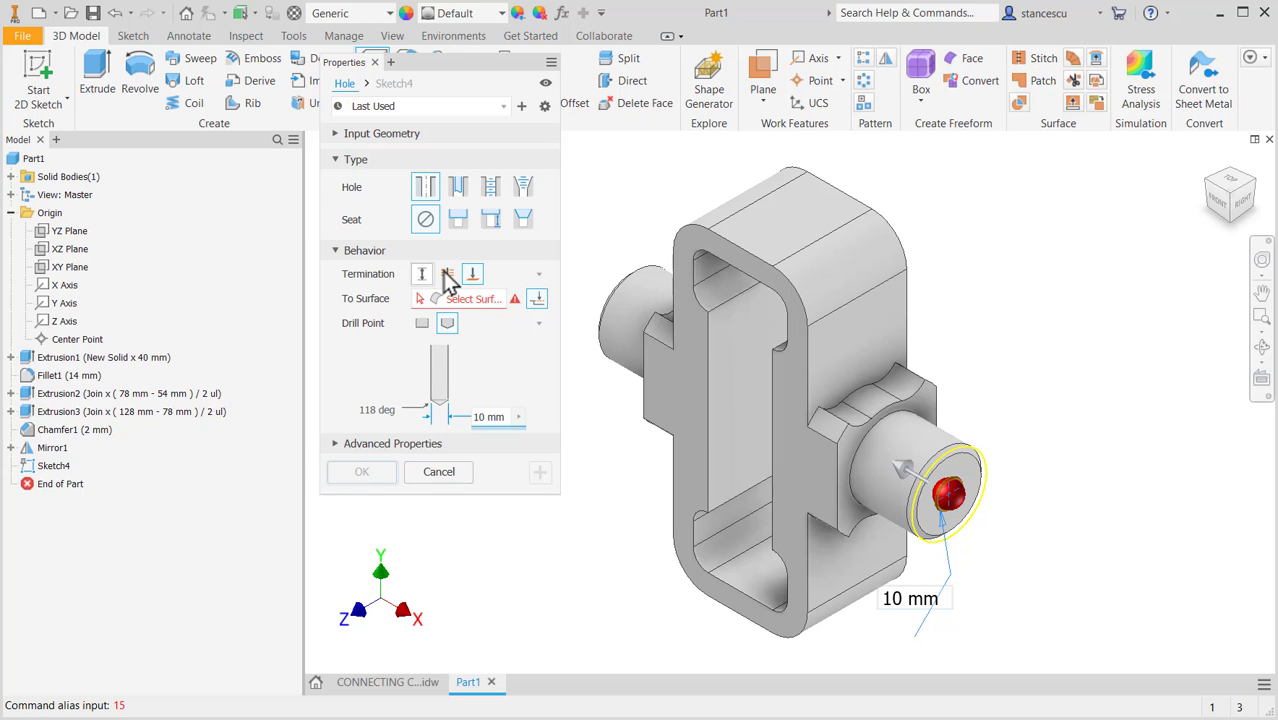
{"action": "left_click", "coordinate": [447, 273]}
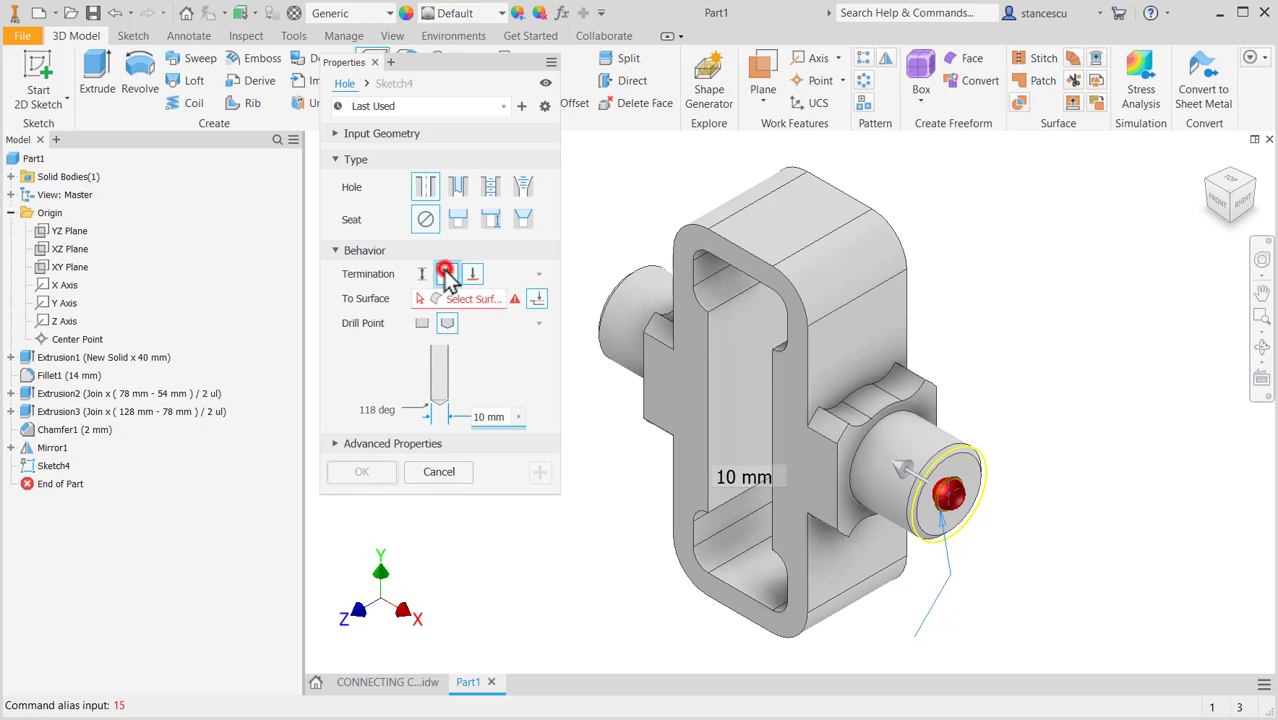
{"action": "left_click", "coordinate": [942, 603]}
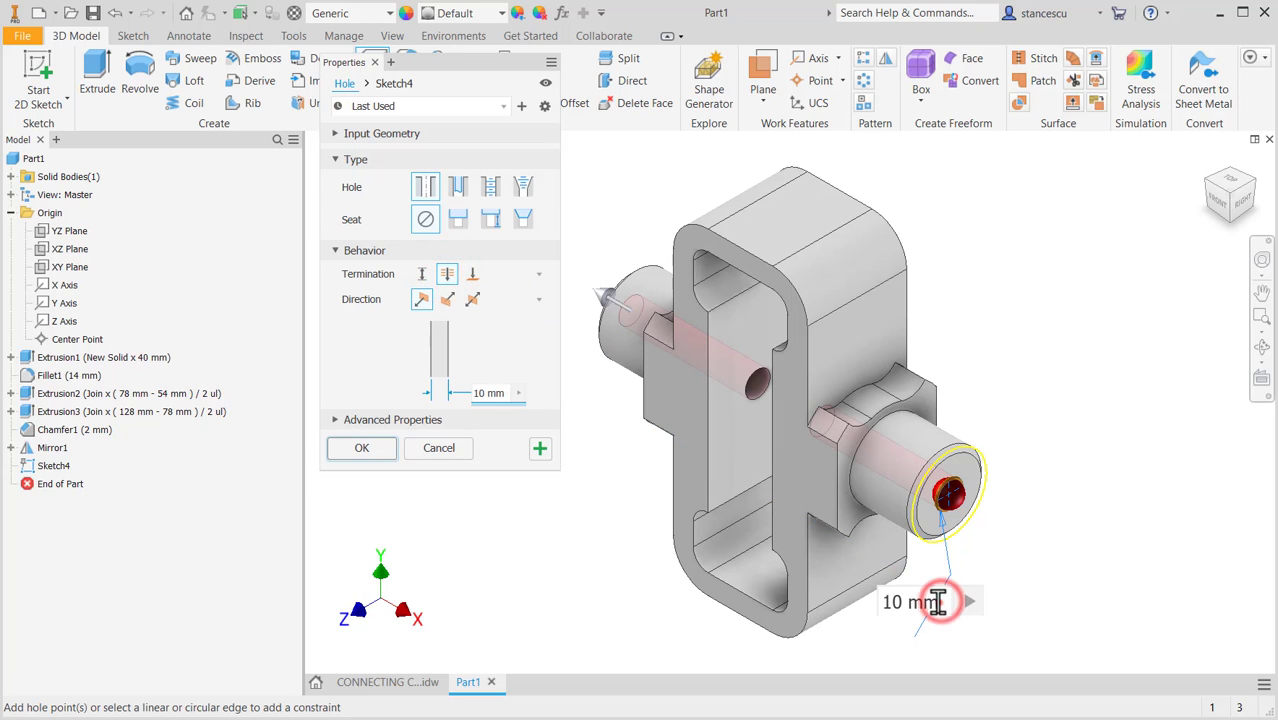
{"action": "type", "text": "15"}
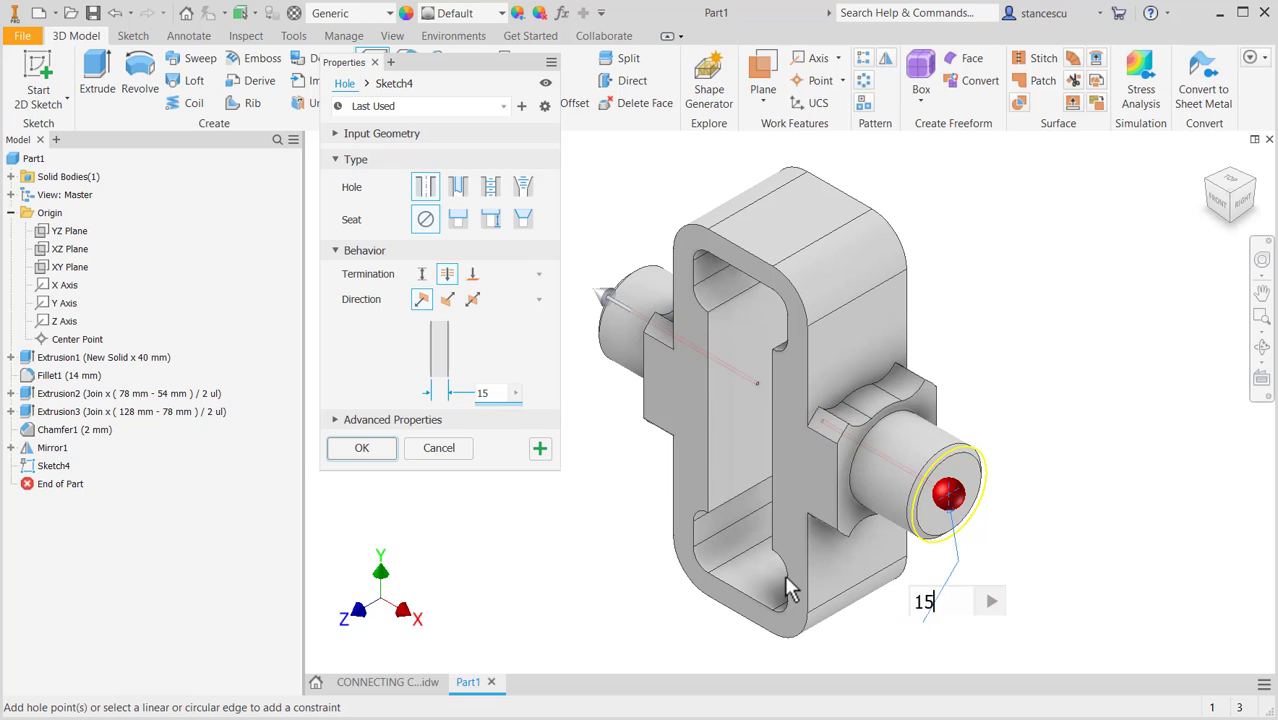
{"action": "left_click", "coordinate": [370, 452]}
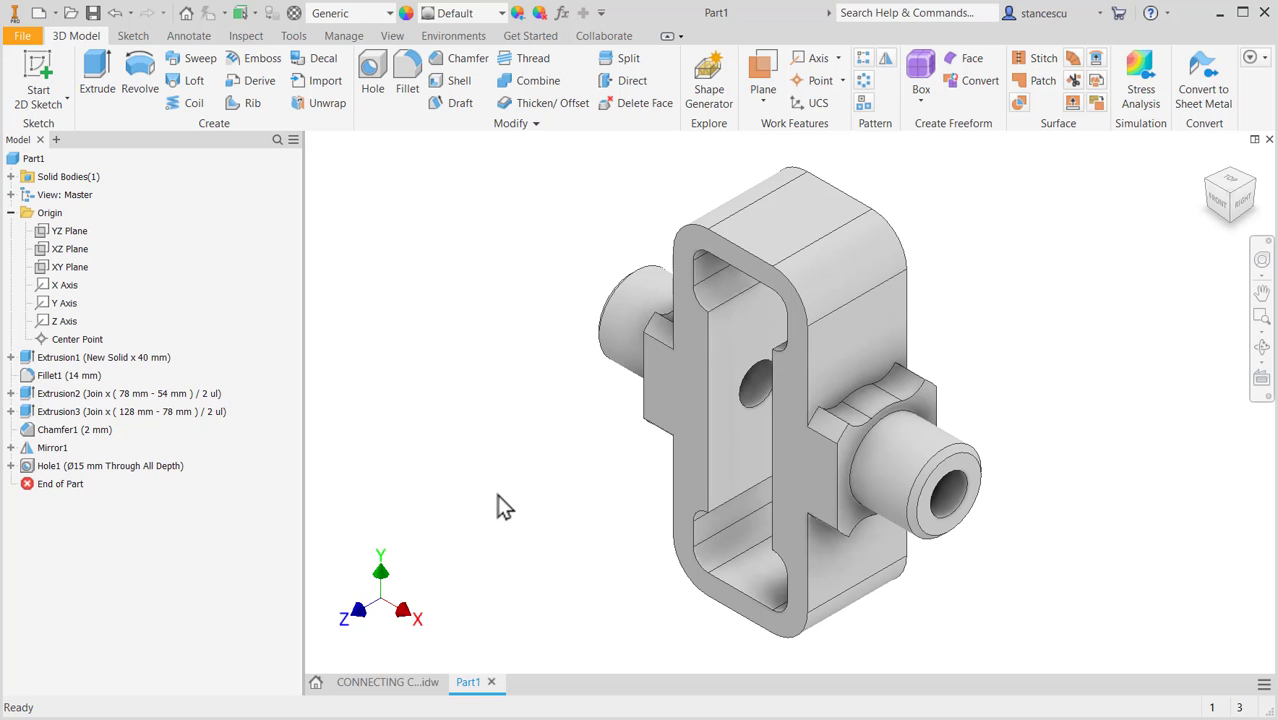
Set Part1's material to Steel, Carbon.
{"action": "left_click", "coordinate": [367, 13]}
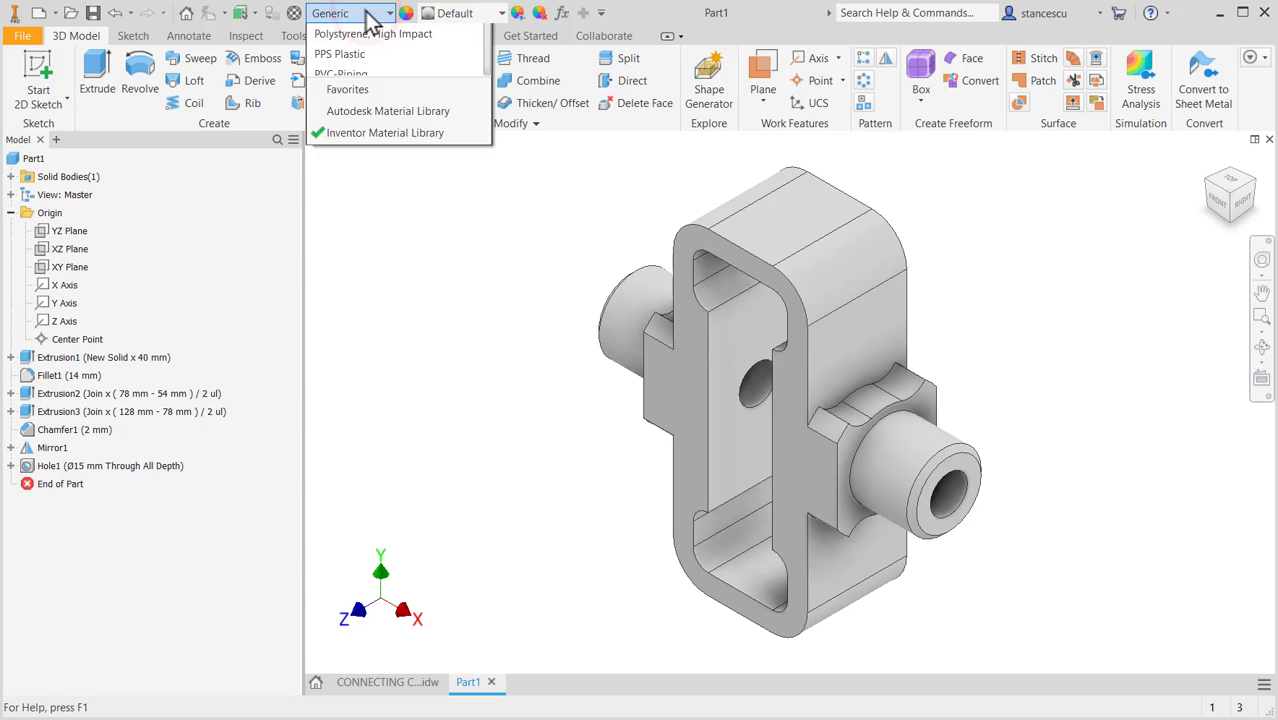
{"action": "key", "text": "t"}
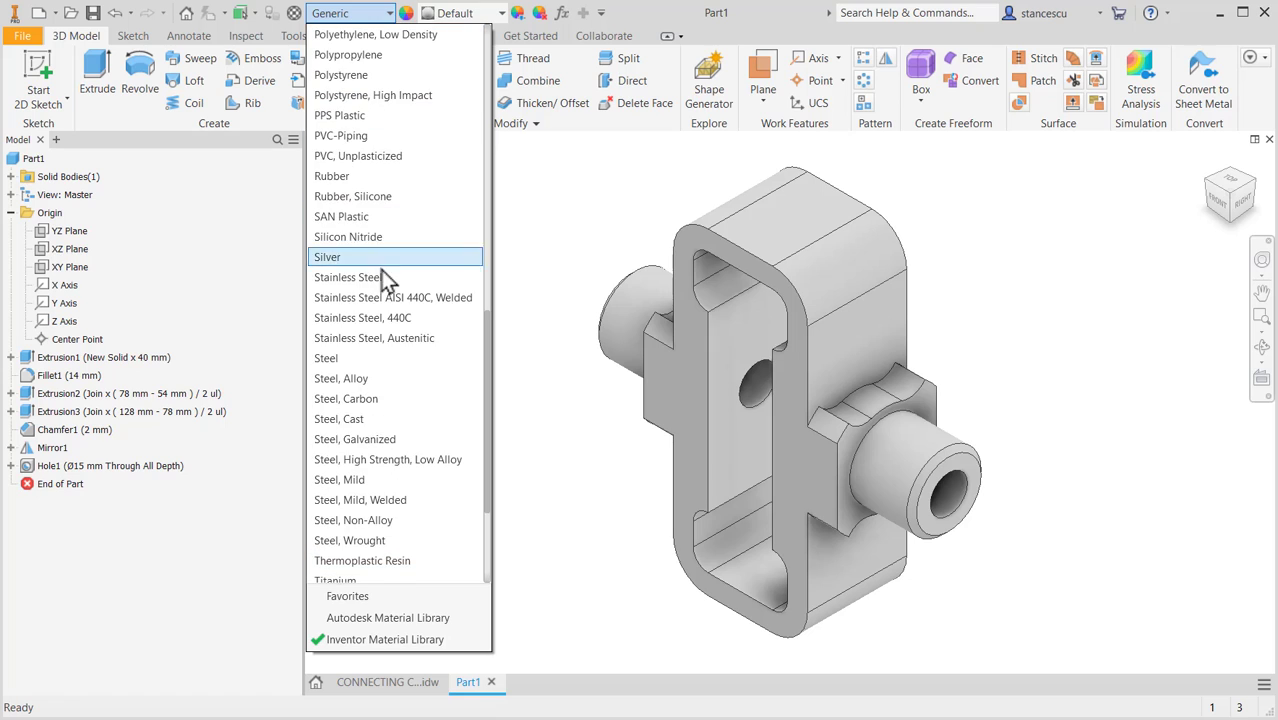
{"action": "left_click", "coordinate": [366, 402]}
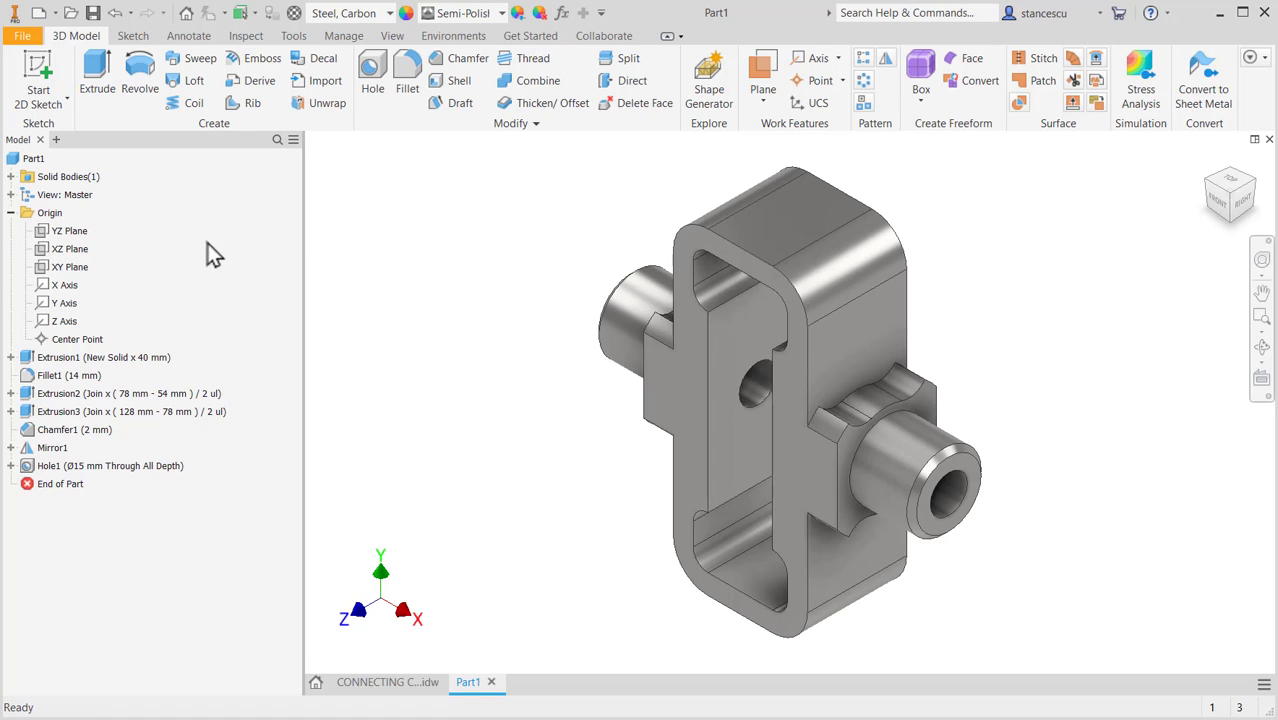
Update Part1's physical iProperties to confirm a mass of 1,460 kg, then close them.
{"action": "right_click", "coordinate": [30, 158]}
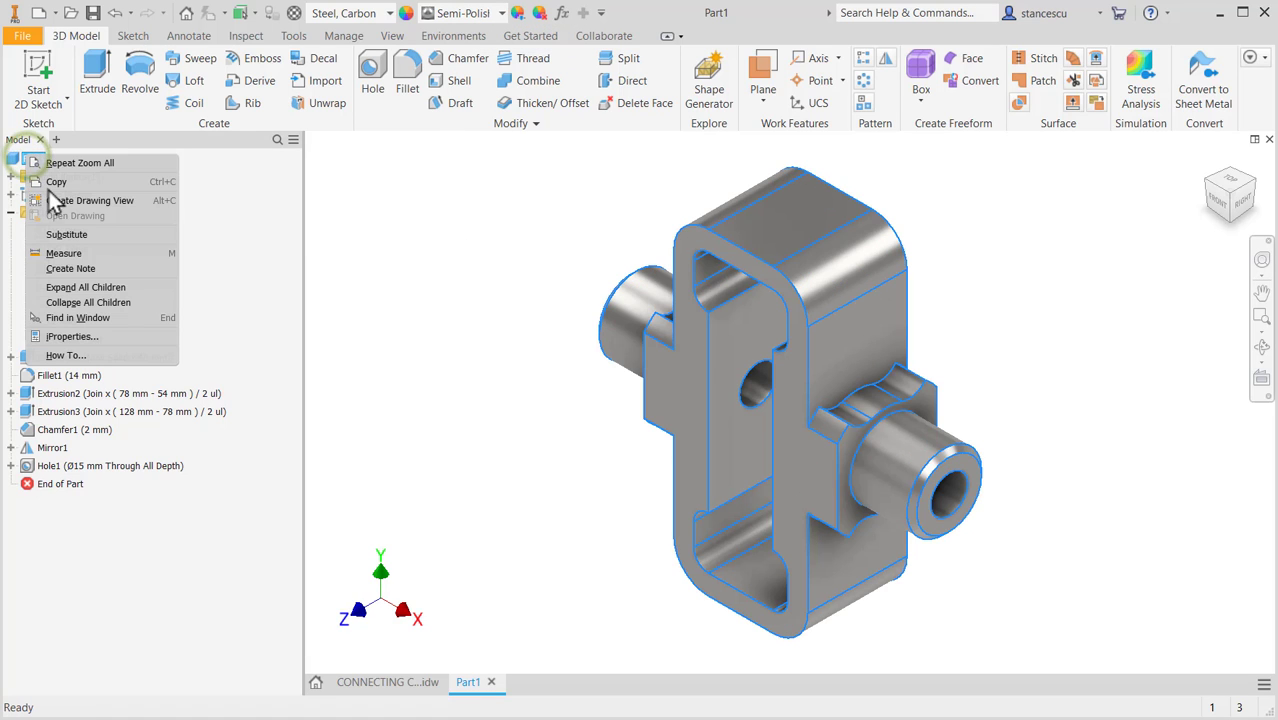
{"action": "left_click", "coordinate": [97, 336]}
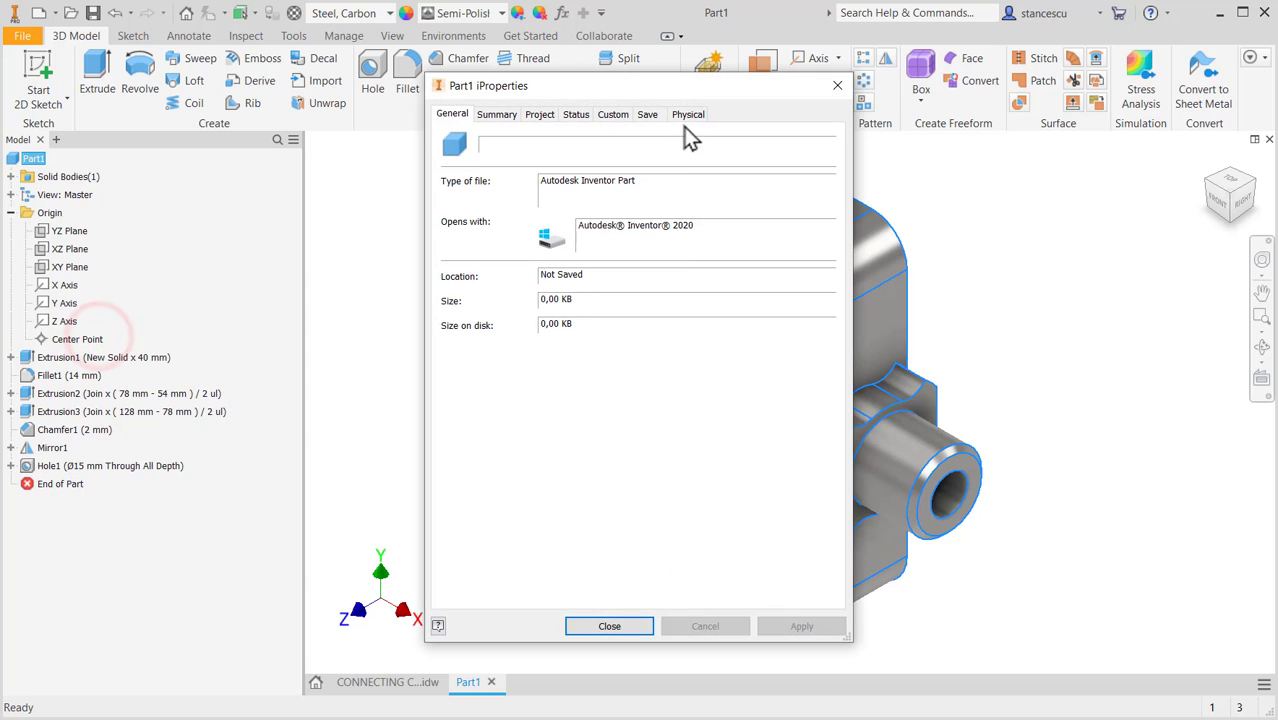
{"action": "left_click", "coordinate": [688, 114]}
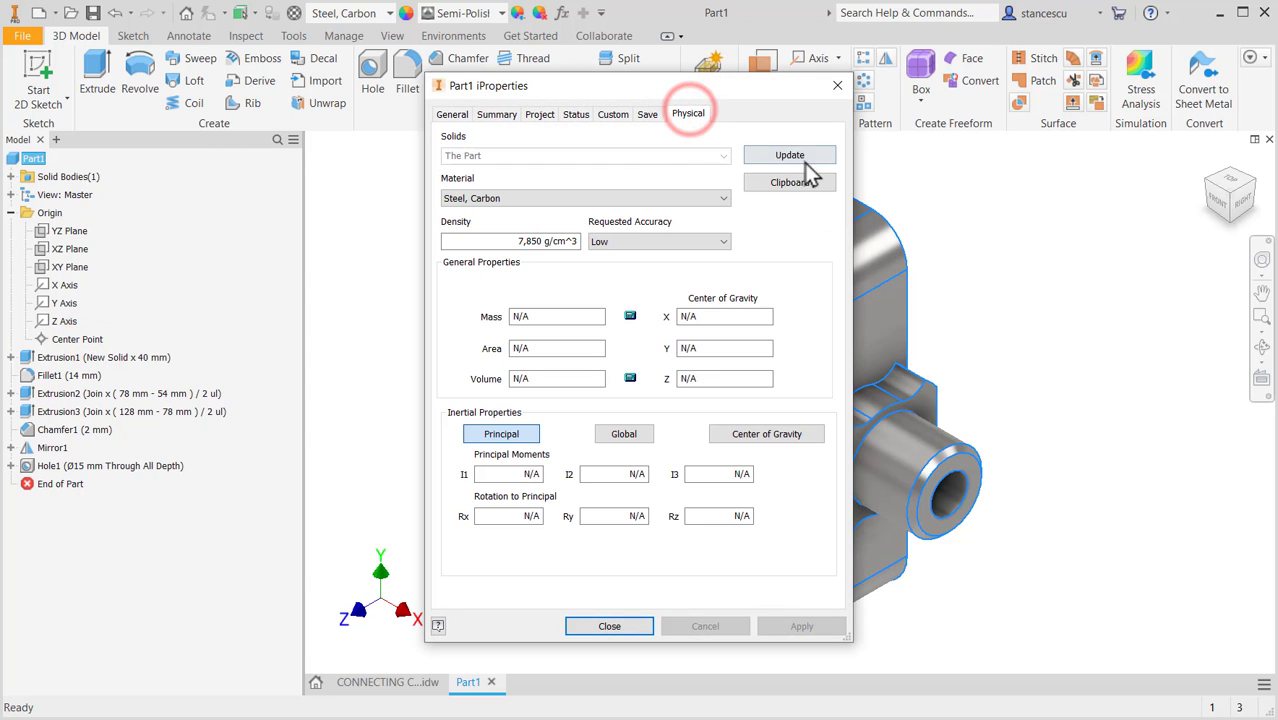
{"action": "left_click", "coordinate": [800, 156]}
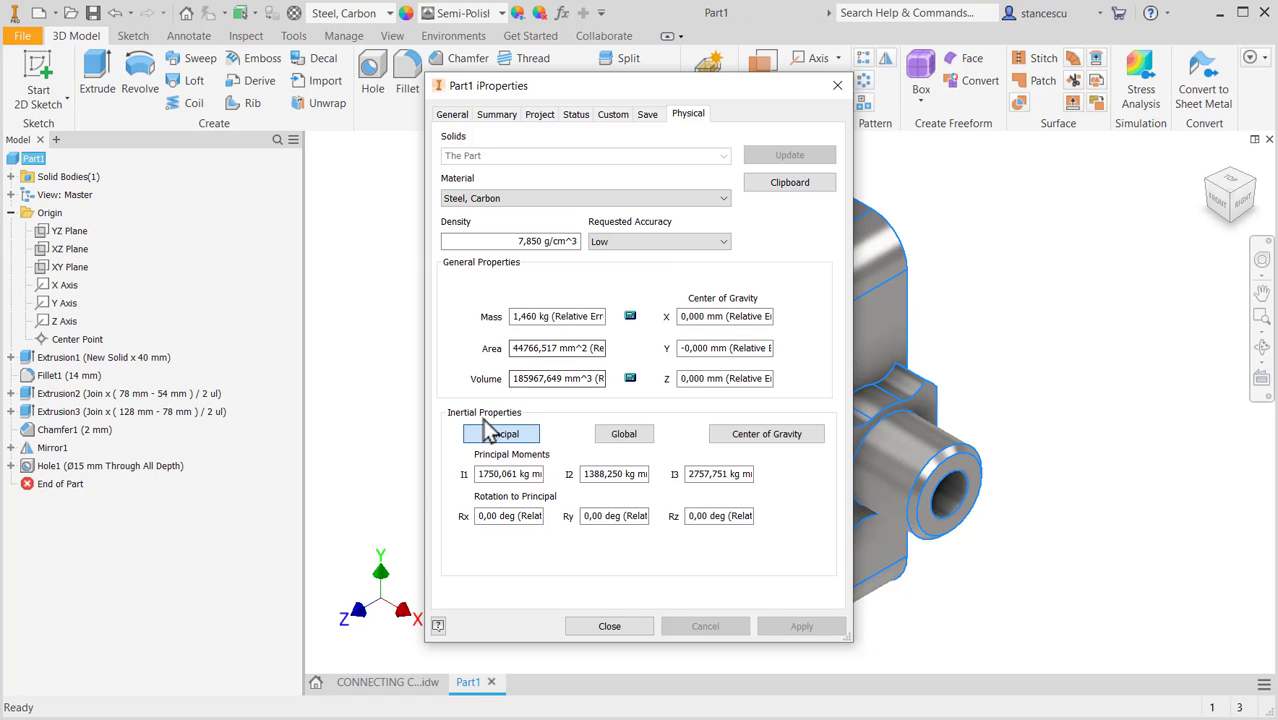
{"action": "left_click", "coordinate": [609, 626]}
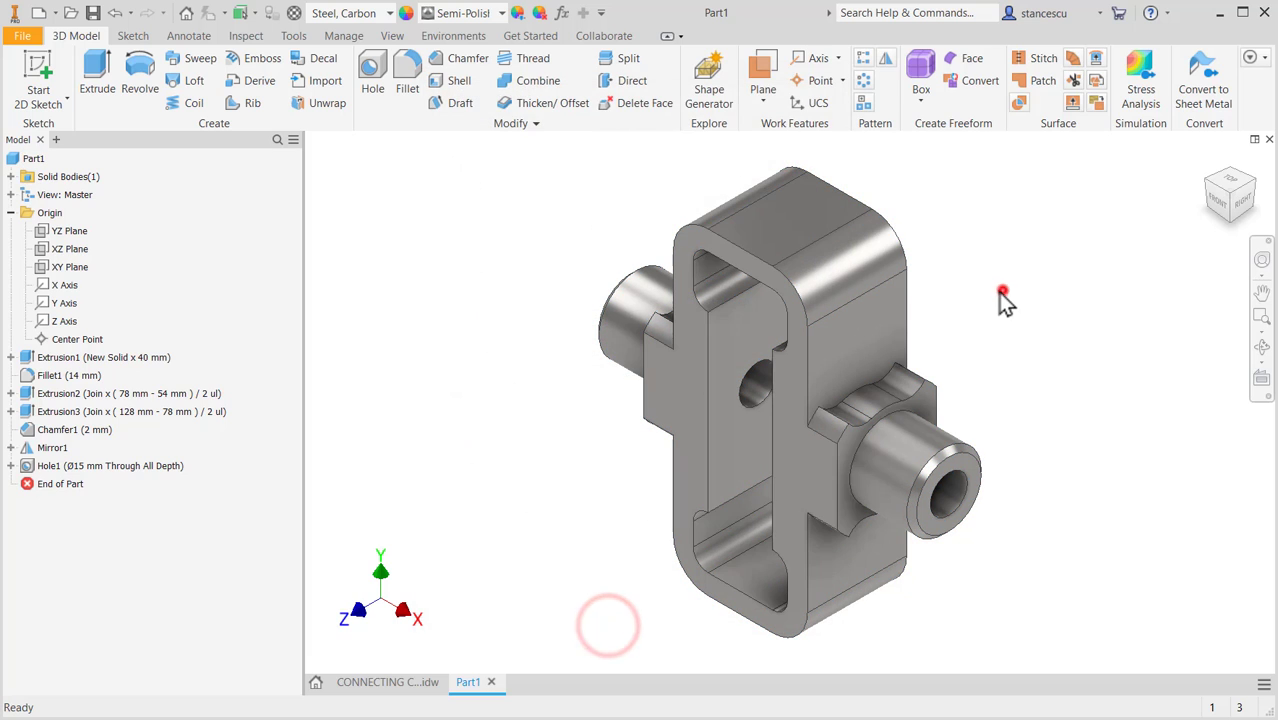